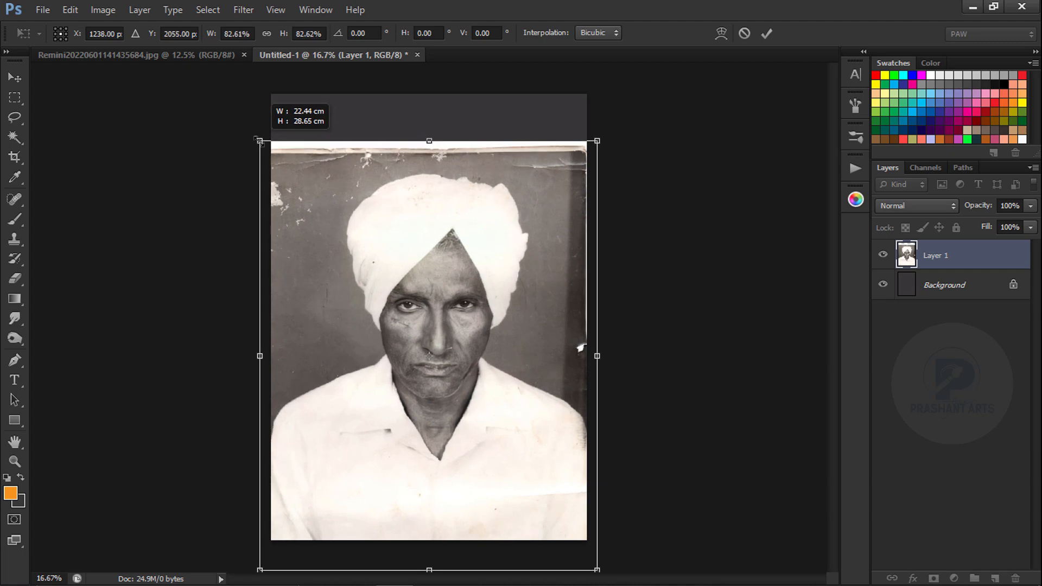
- Rotate the portrait layer by -0.90°, move it up on the canvas and apply the transform
drag(640, 135, 646, 136)
mouse_move(474, 204)
mouse_down()
mouse_move(480, 181)
mouse_move(472, 187)
mouse_up()
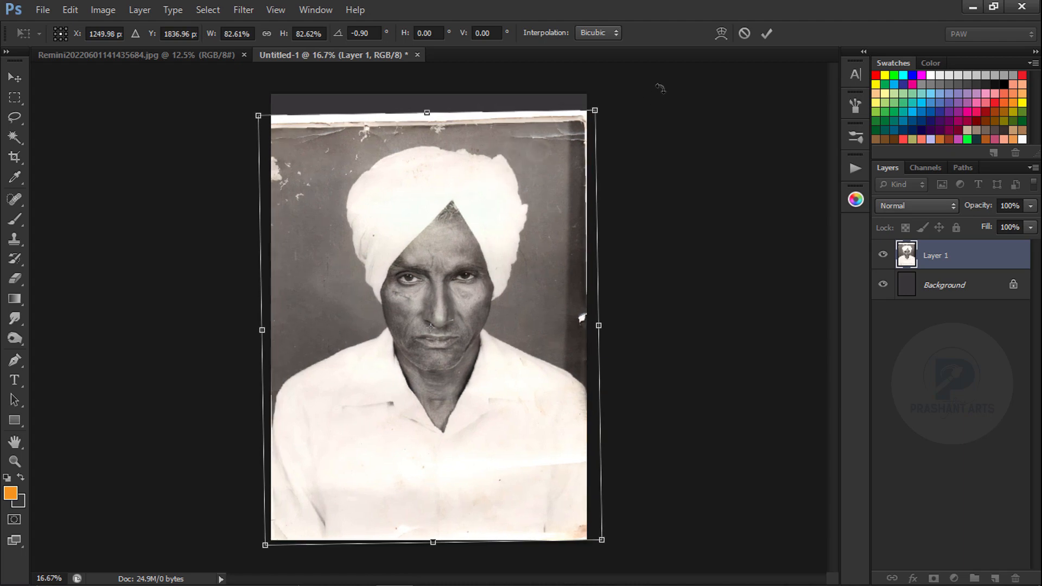
double_click(391, 237)
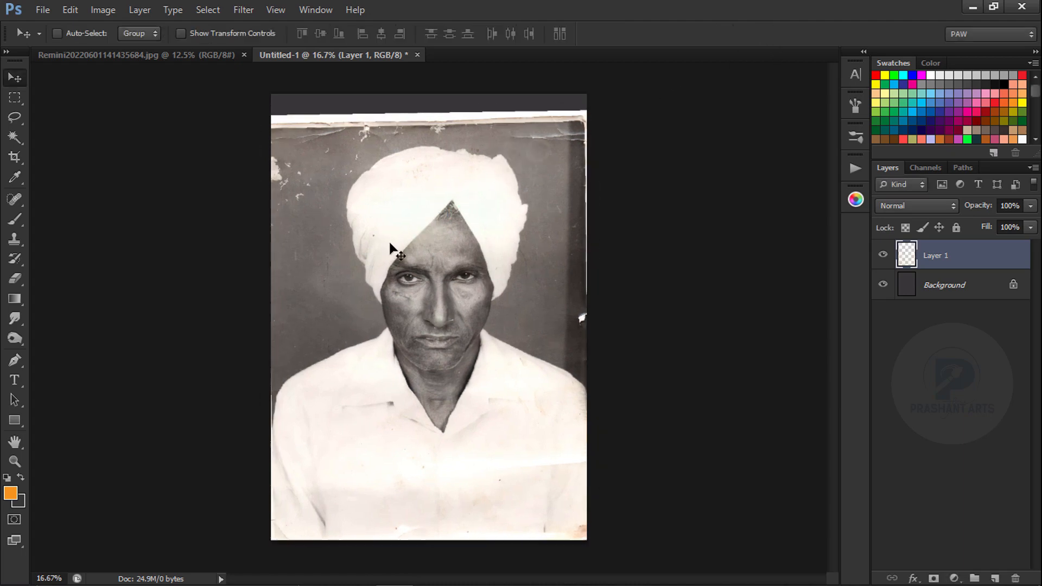
- Trace the man's outline with the Pen tool along the shirt's left shoulder up to the collar
key(ctrl+plus)
key(ctrl+plus)
key(ctrl+plus)
key(ctrl+plus)
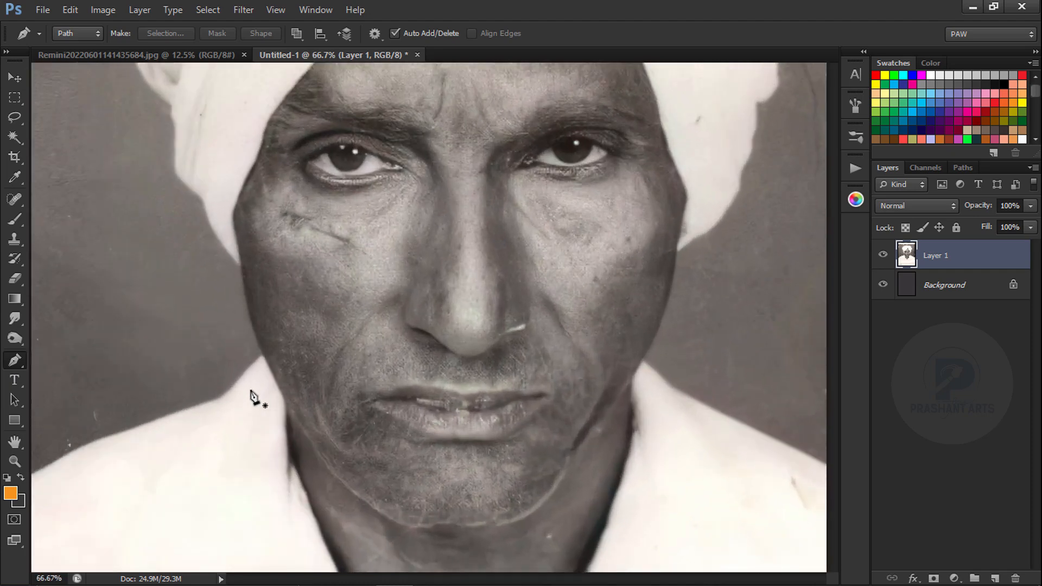
drag(251, 396, 458, 201)
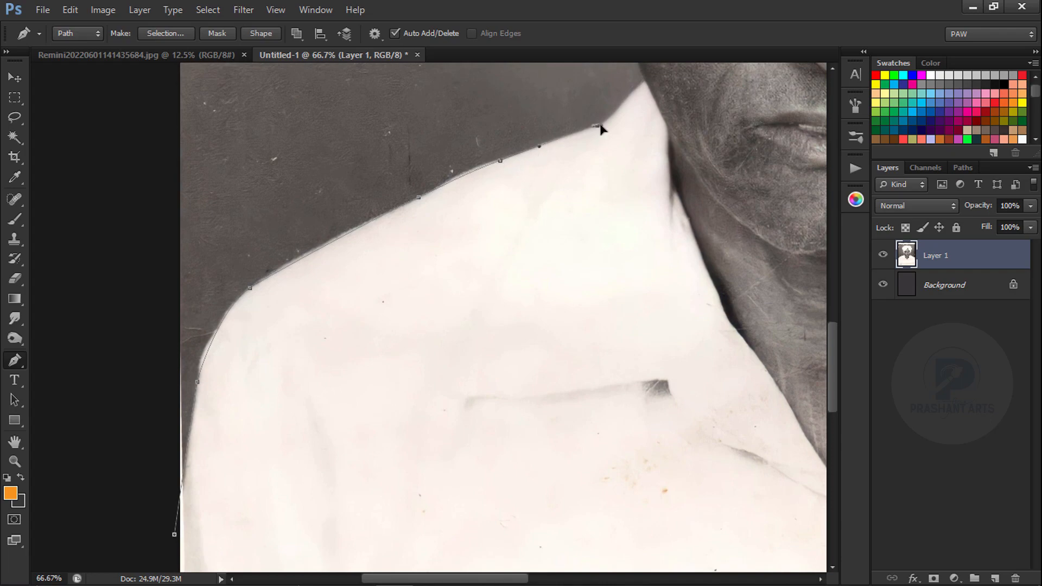
key(ctrl+plus)
key(ctrl+plus)
drag(435, 216, 511, 354)
key(ctrl+alt+z)
drag(484, 277, 486, 237)
click(469, 122)
- Continue the pen path up past the left cheek and along the left side of the turban
drag(478, 122, 647, 338)
drag(529, 200, 524, 177)
drag(523, 148, 520, 133)
drag(552, 156, 673, 399)
drag(617, 188, 614, 168)
drag(579, 98, 552, 386)
click(515, 186)
drag(516, 187, 370, 442)
drag(432, 193, 296, 409)
drag(441, 280, 446, 279)
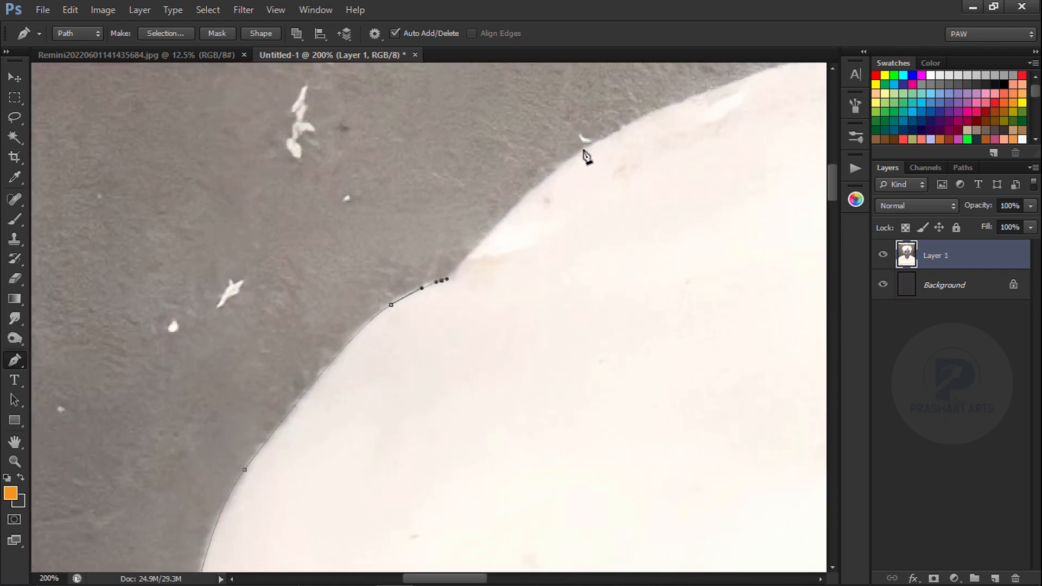
- Extend the pen path over the top of the turban, following its folds
drag(584, 151, 610, 135)
drag(706, 103, 304, 319)
drag(314, 237, 409, 327)
click(349, 298)
click(368, 310)
click(384, 313)
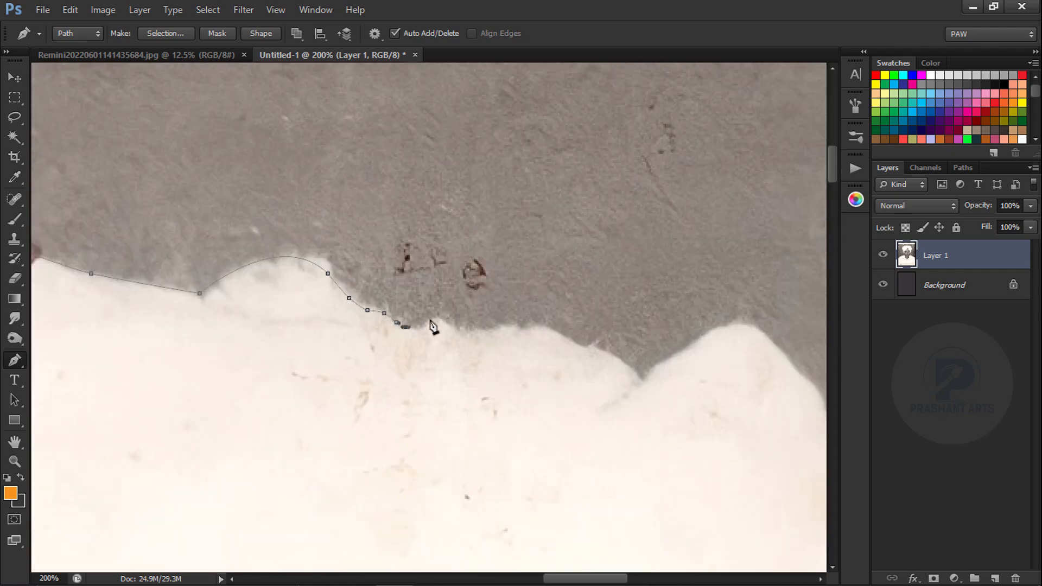
- Continue the pen path around the turban's upper right corner and down its right side
drag(673, 350, 344, 383)
drag(488, 417, 504, 458)
drag(515, 469, 311, 205)
drag(405, 429, 399, 203)
drag(416, 334, 335, 197)
drag(355, 278, 356, 321)
click(367, 278)
drag(409, 416, 412, 427)
drag(389, 503, 360, 532)
drag(360, 531, 425, 360)
alt+click(455, 332)
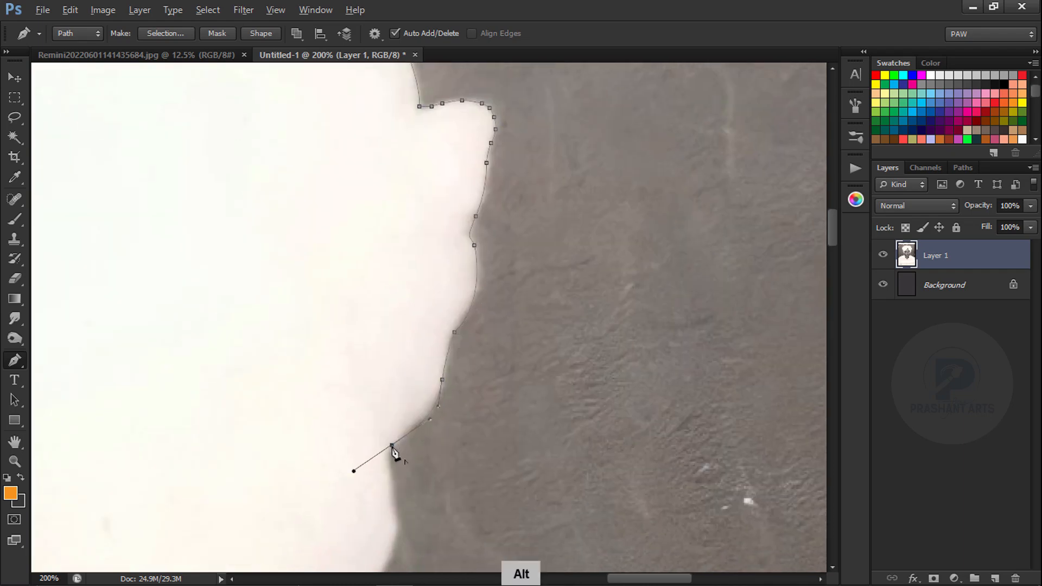
- Trace the lower right edge of the turban down towards the cheek with the Pen tool
alt+click(392, 445)
drag(392, 469, 392, 172)
drag(389, 172, 390, 184)
drag(398, 250, 396, 266)
click(387, 269)
drag(382, 279, 381, 290)
drag(381, 304, 377, 315)
drag(321, 516, 478, 153)
drag(441, 239, 436, 260)
drag(421, 380, 417, 393)
drag(391, 450, 532, 211)
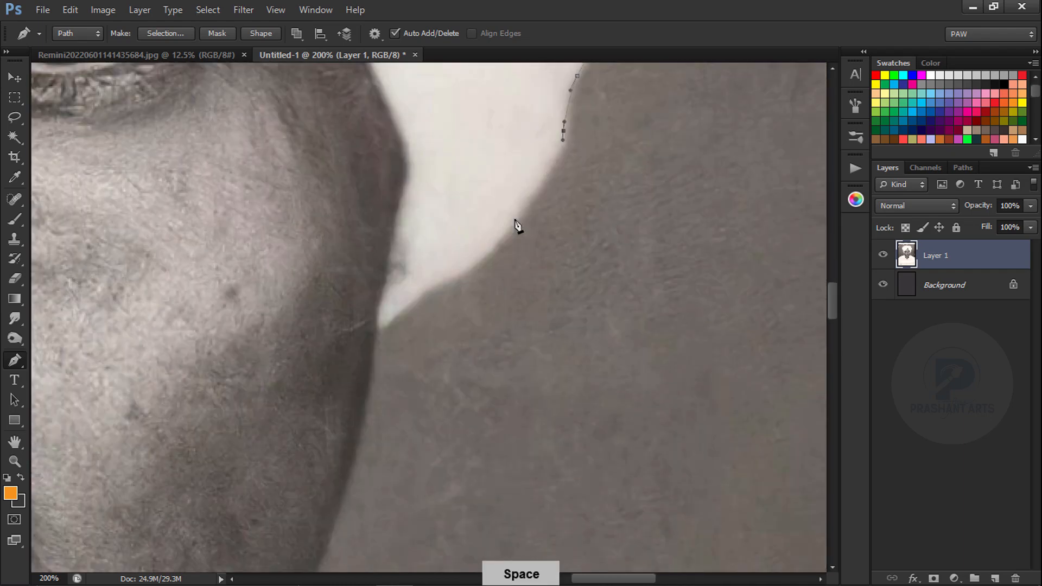
- Continue the pen path down the right cheek to the collar and along the shirt's right shoulder
drag(408, 291, 514, 71)
drag(428, 345, 412, 375)
drag(388, 424, 384, 433)
drag(502, 422, 363, 228)
drag(323, 303, 333, 317)
drag(565, 425, 614, 445)
drag(673, 472, 340, 270)
drag(601, 399, 652, 419)
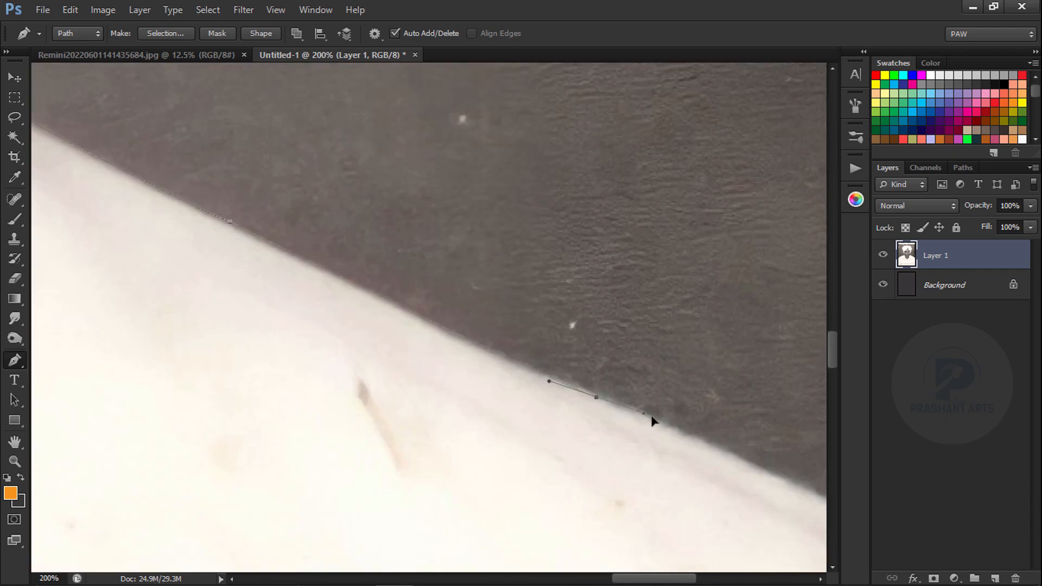
drag(700, 478, 137, 203)
drag(412, 274, 421, 278)
drag(489, 346, 495, 361)
- Close the pen path by looping it outside the canvas below the shirt back to its start
scroll(617, 309, down, 7)
drag(603, 442, 586, 474)
drag(419, 514, 386, 521)
click(310, 430)
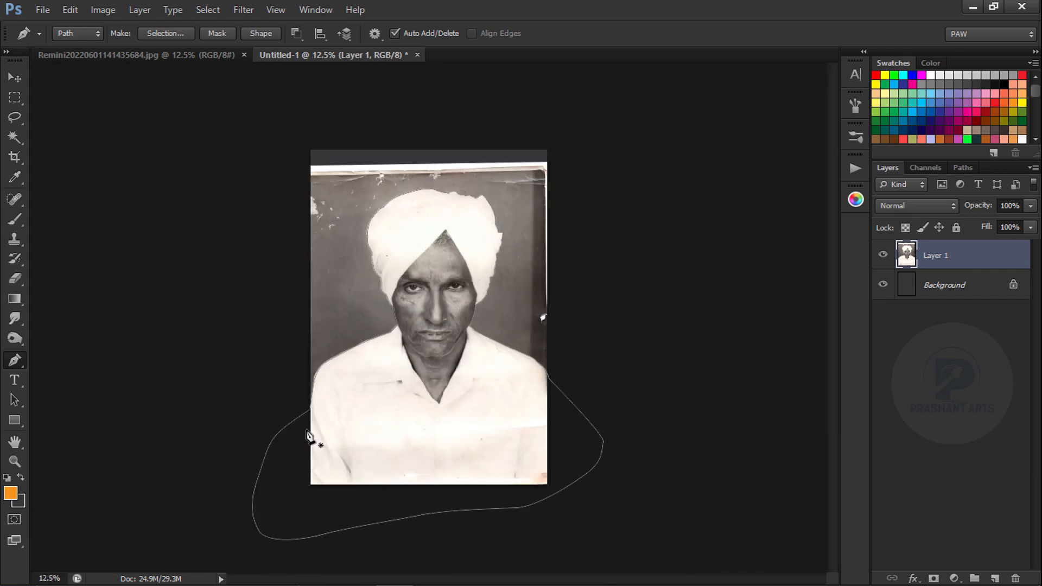
- Turn the path into a selection, copy the man to a new layer and hide Layer 1
key(ctrl+Return)
key(ctrl+j)
key(v)
click(883, 285)
- Select the face and neck with the Magnetic Lasso, following the turban and collar edges
key(ctrl+plus)
key(ctrl+plus)
key(ctrl+plus)
key(l)
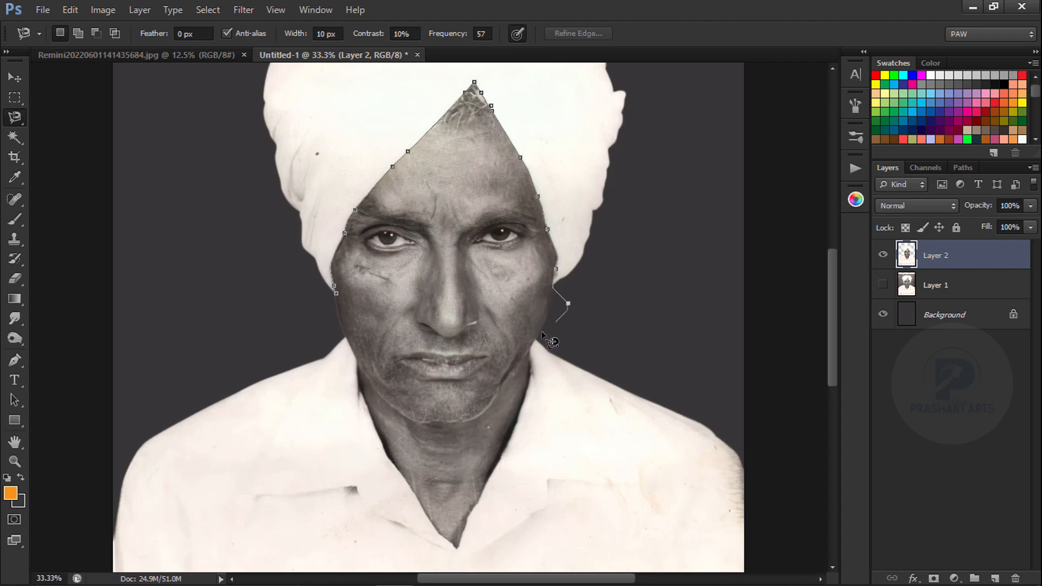
click(336, 297)
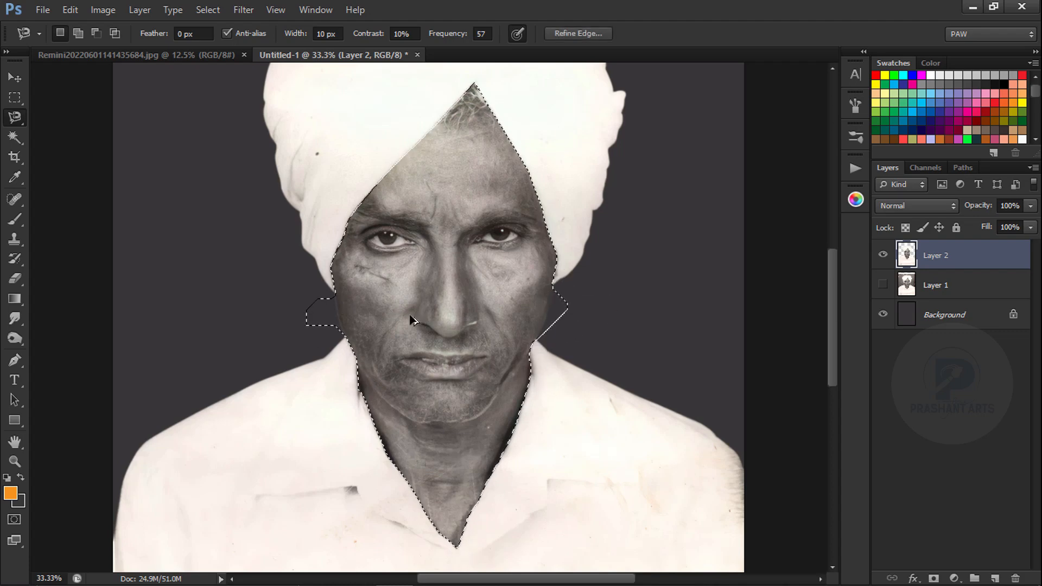
- Feather the face and neck selection and copy it to a new layer
key(shift+F6)
key(Return)
key(ctrl+j)
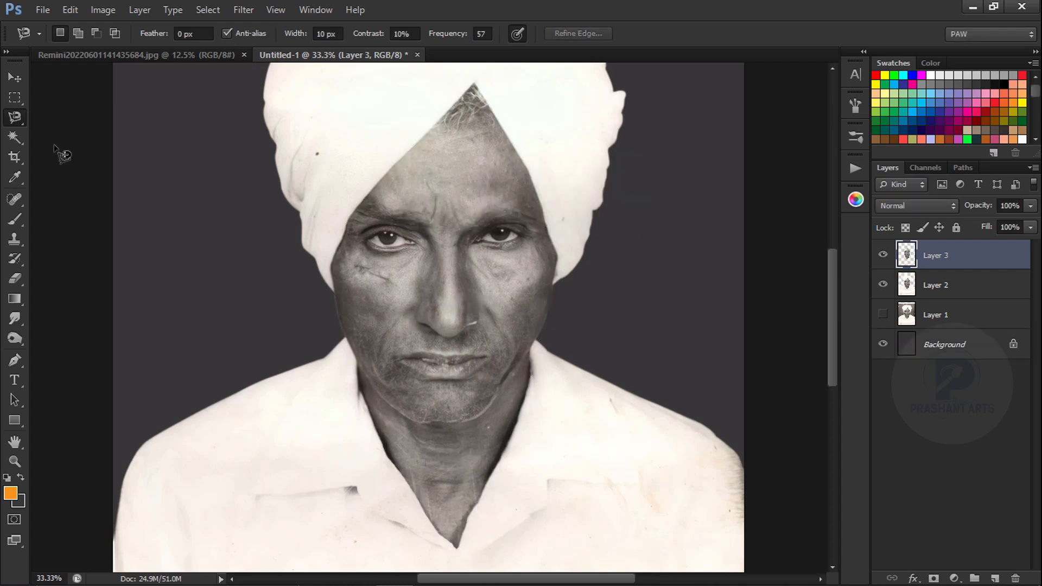
- Apply Shadows/Highlights to Layer 2 with Shadows at 0% and Highlights at 24%
key(v)
key(ctrl+minus)
key(ctrl+minus)
key(ctrl+minus)
click(979, 288)
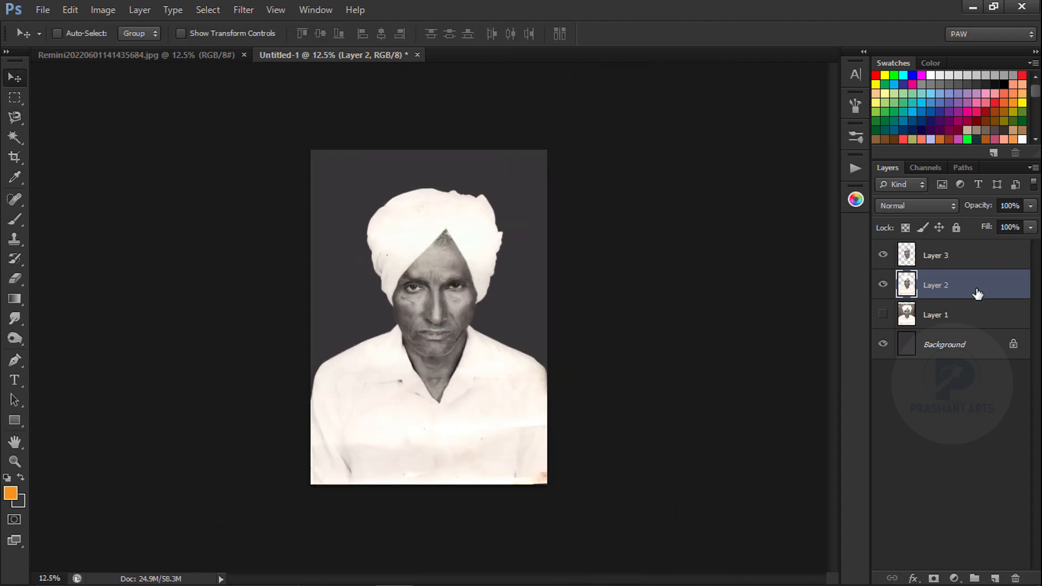
key(ctrl+plus)
key(alt+i)
key(j)
key(w)
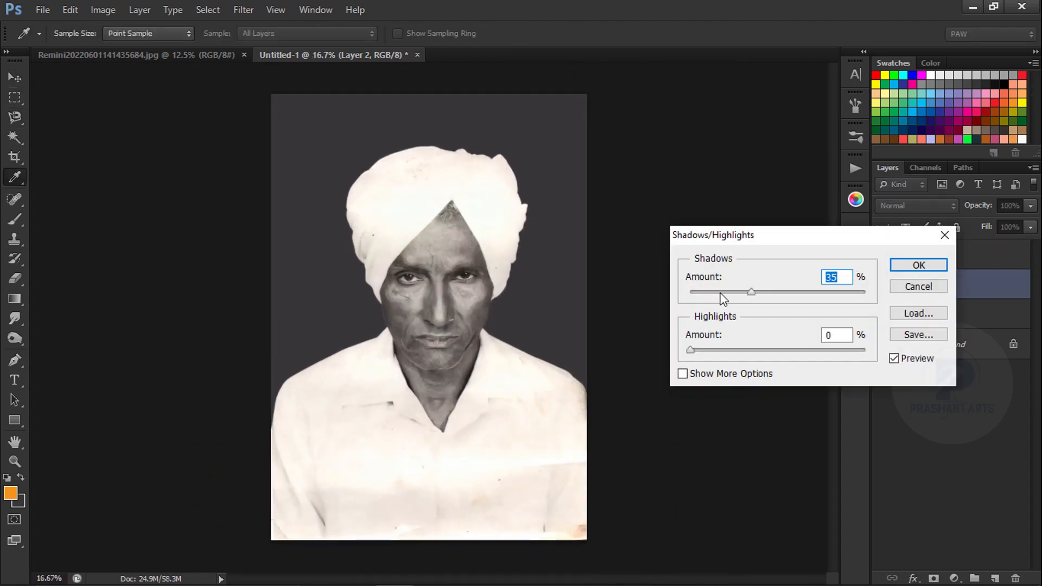
drag(691, 350, 735, 354)
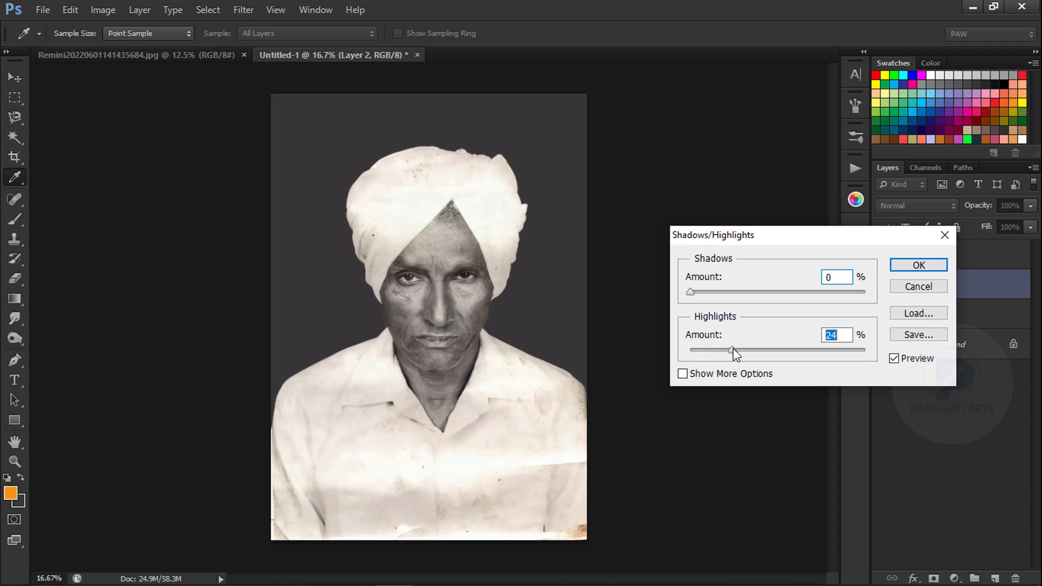
key(Return)
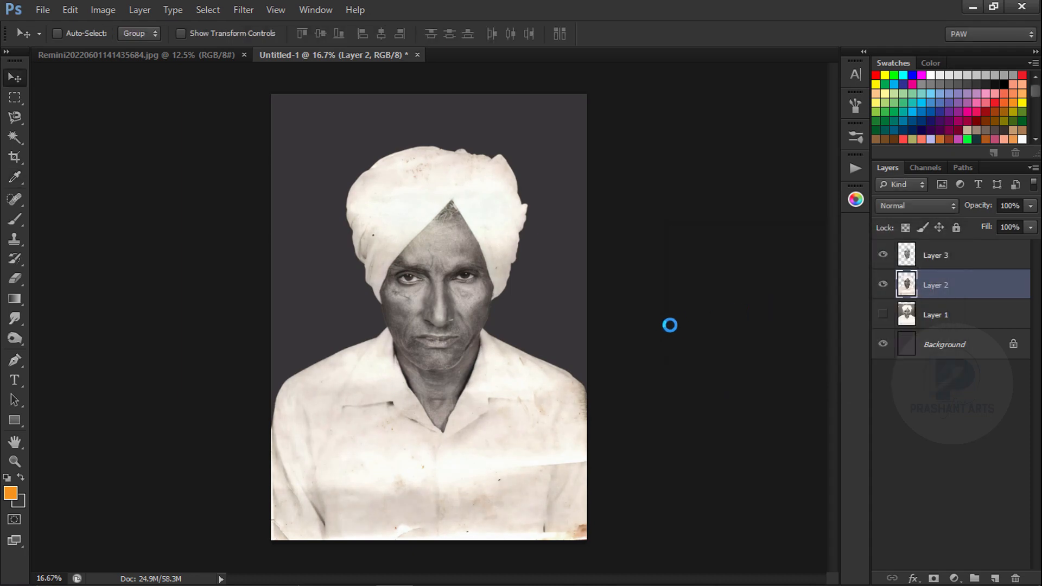
- Desaturate Layer 2 with Hue/Saturation by setting the saturation to -100
key(ctrl+u)
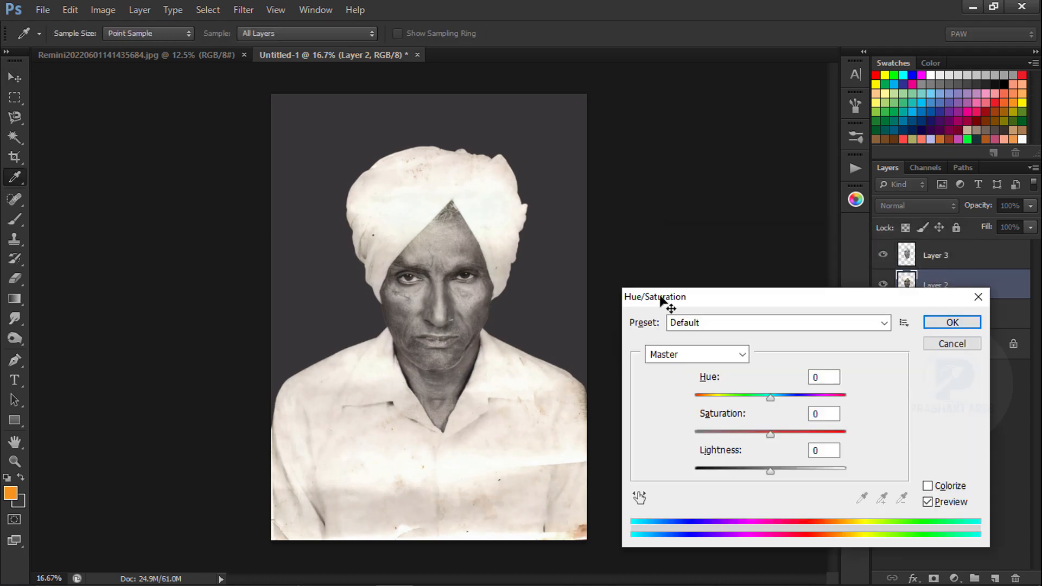
text(-100)
click(951, 323)
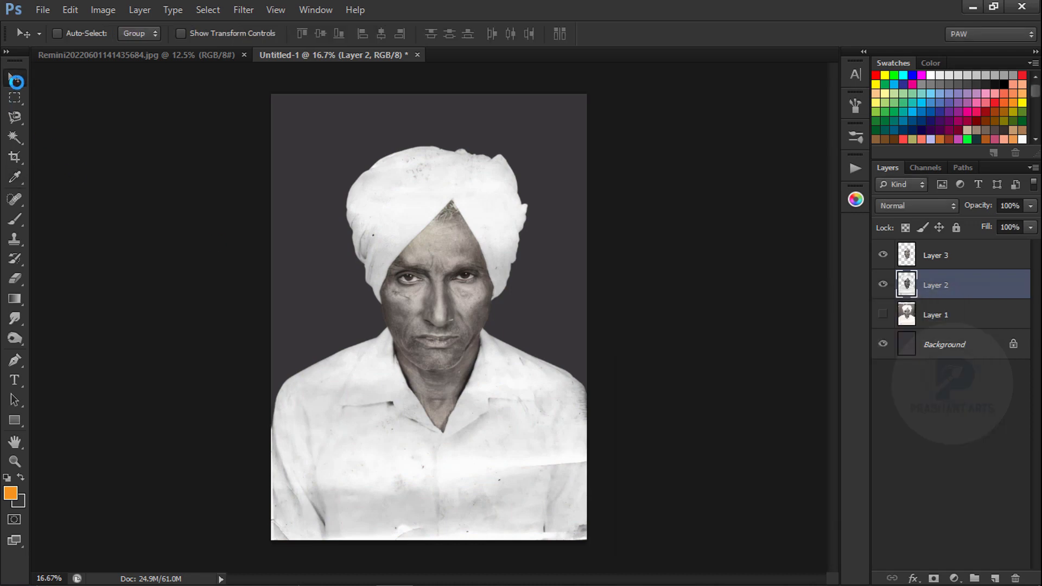
- Give the skin on Layer 3 a warm tone with Color Balance, shifting midtones towards red and setting yellow/blue to -55
key(ctrl+equal)
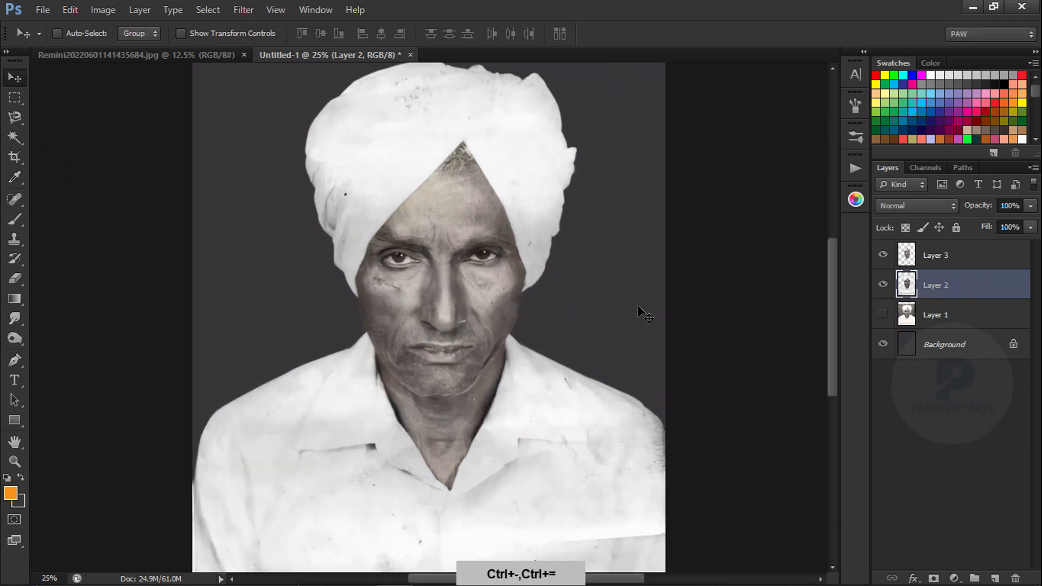
click(955, 259)
key(ctrl+b)
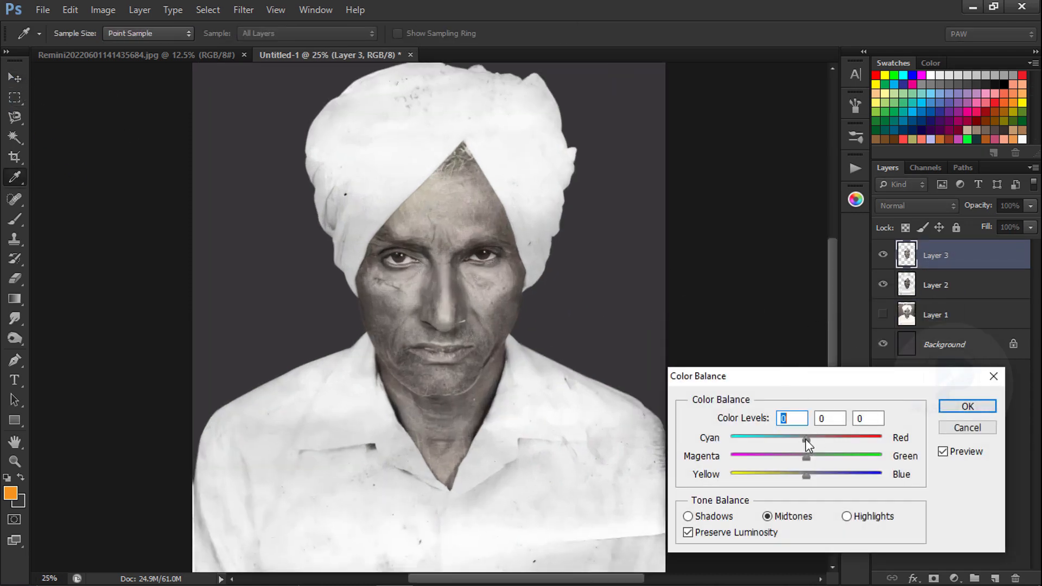
drag(806, 438, 898, 452)
drag(805, 478, 766, 475)
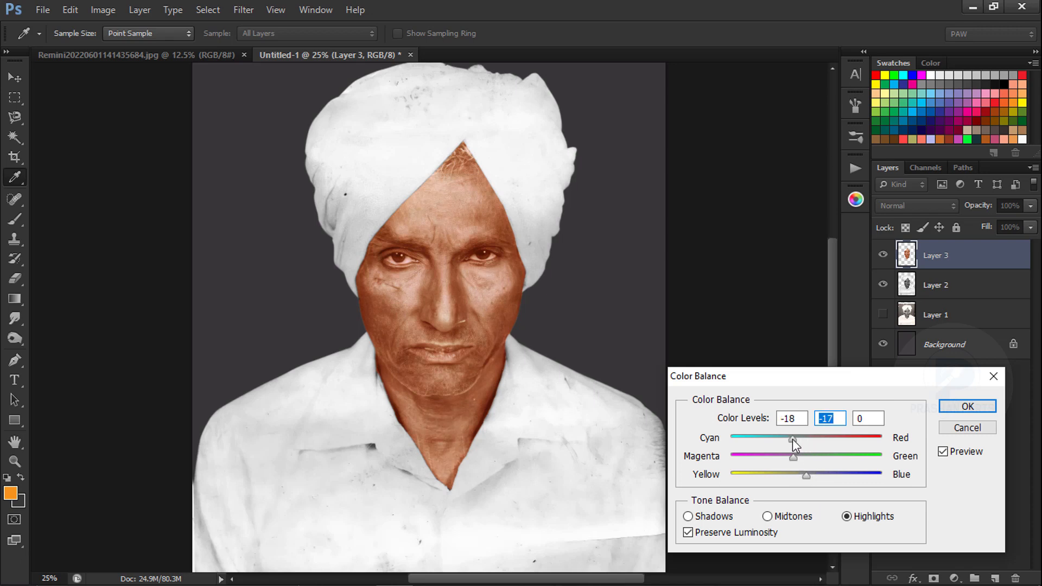
drag(792, 439, 785, 438)
text(0)
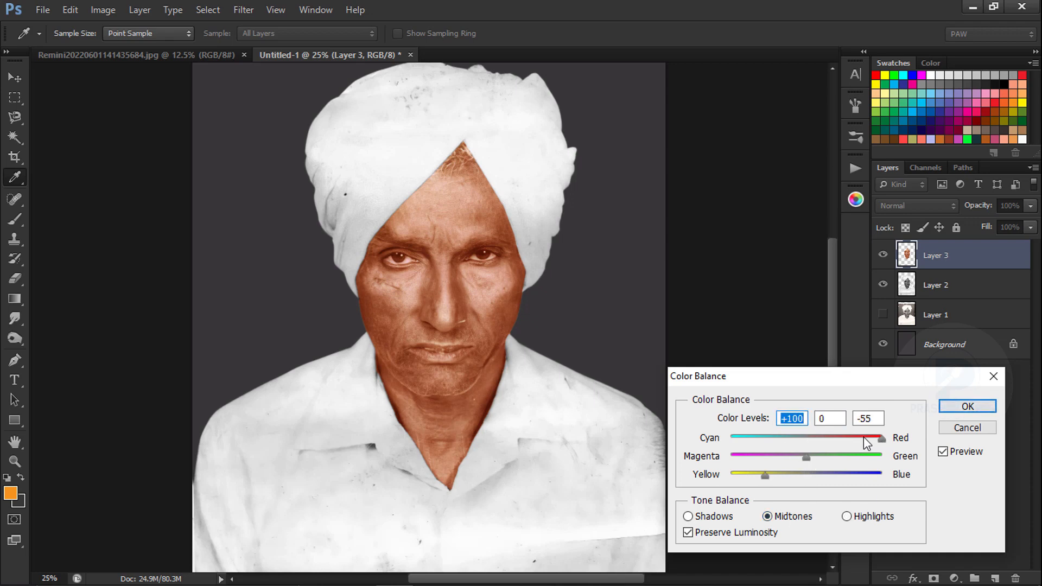
click(942, 413)
key(v)
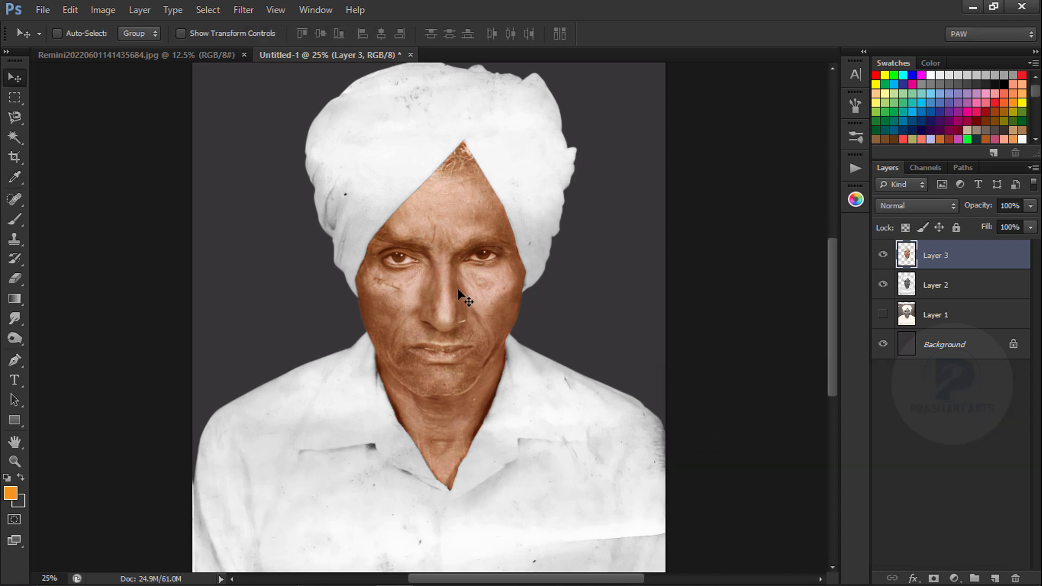
- Raise the saturation of Layer 3 by +39 and add an empty layer above it
key(ctrl+u)
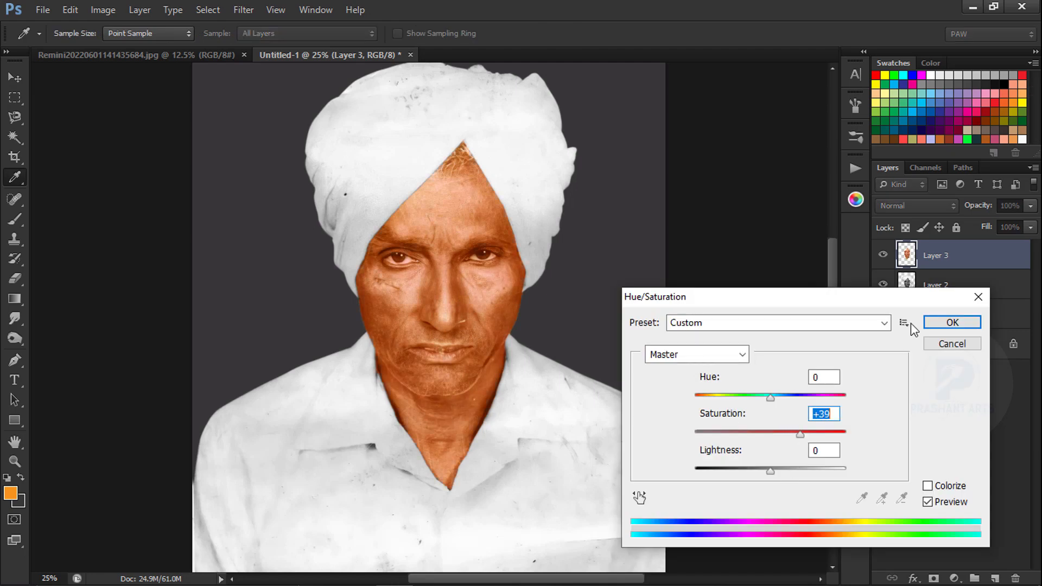
click(945, 324)
click(996, 579)
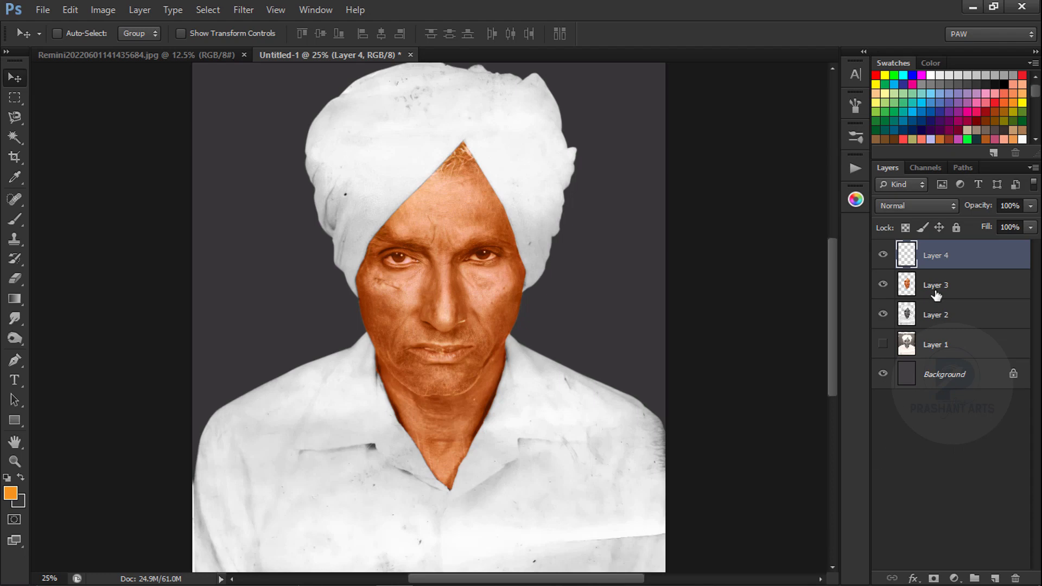
- Reduce the saturation of Layer 3 by setting it to -11 in Hue/Saturation
click(906, 285)
key(ctrl+u)
drag(771, 433, 764, 434)
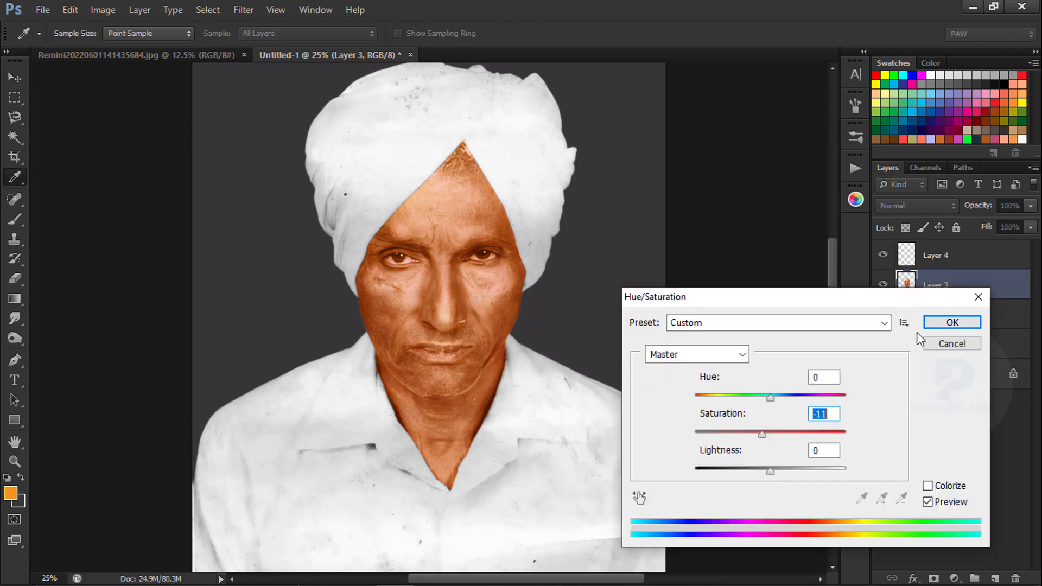
click(929, 324)
key(v)
- On Layer 4, load Layer 3's outline as a selection and set up a white soft round 500 px brush
click(943, 257)
ctrl+click(907, 284)
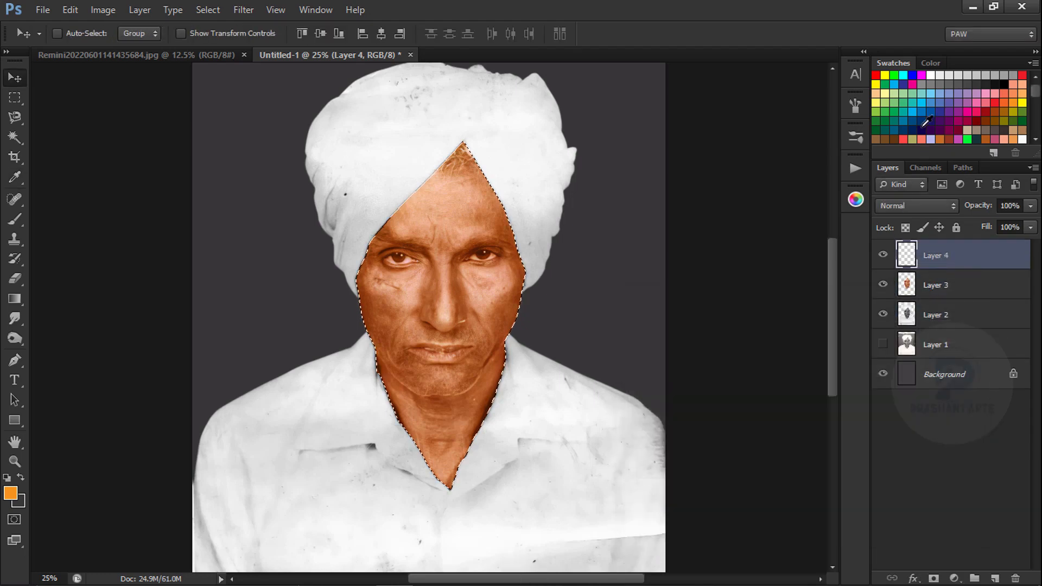
click(930, 75)
click(15, 219)
click(67, 33)
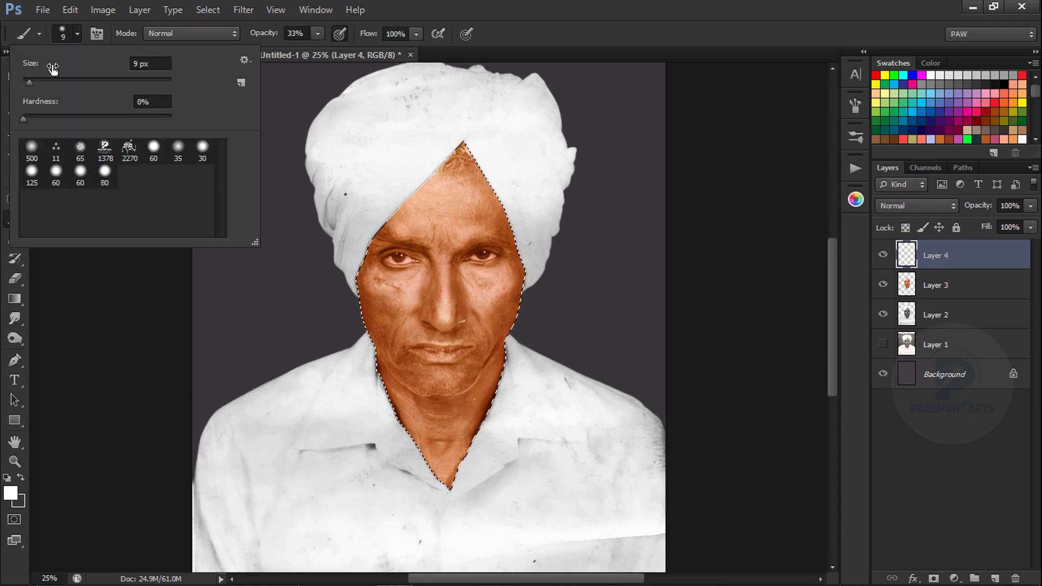
click(31, 150)
click(80, 337)
- Reduce the brush size to 40 px and raise its opacity to 100% for painting the eyes
key(ctrl+plus)
key(ctrl+plus)
key(ctrl+plus)
key(])
key([)
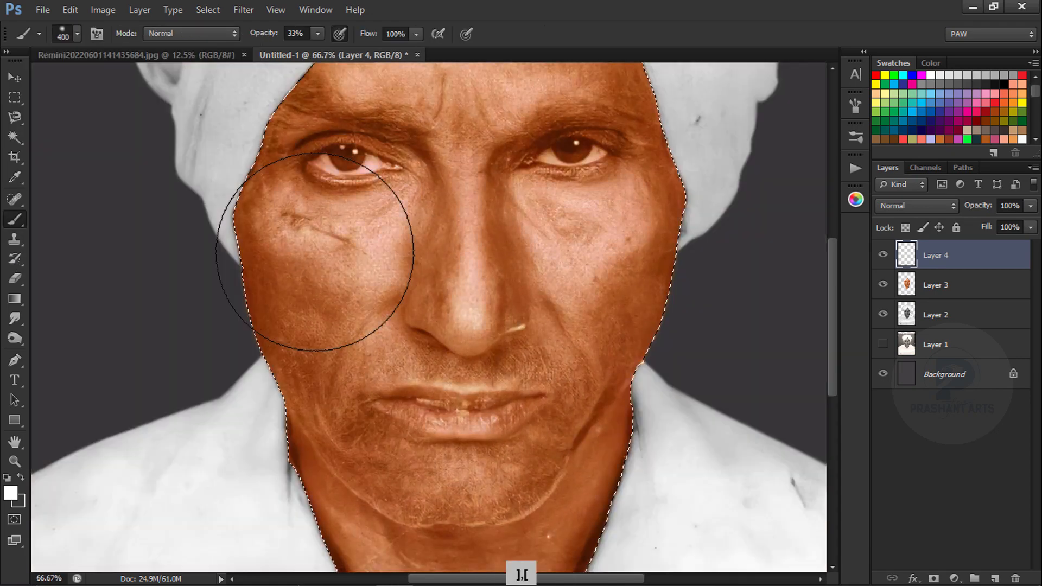
key([)
key([)
key([)
key([)
key([)
key([)
key([)
key([)
key([)
key([)
key([)
key([)
key([)
key([)
click(340, 34)
drag(262, 36, 325, 36)
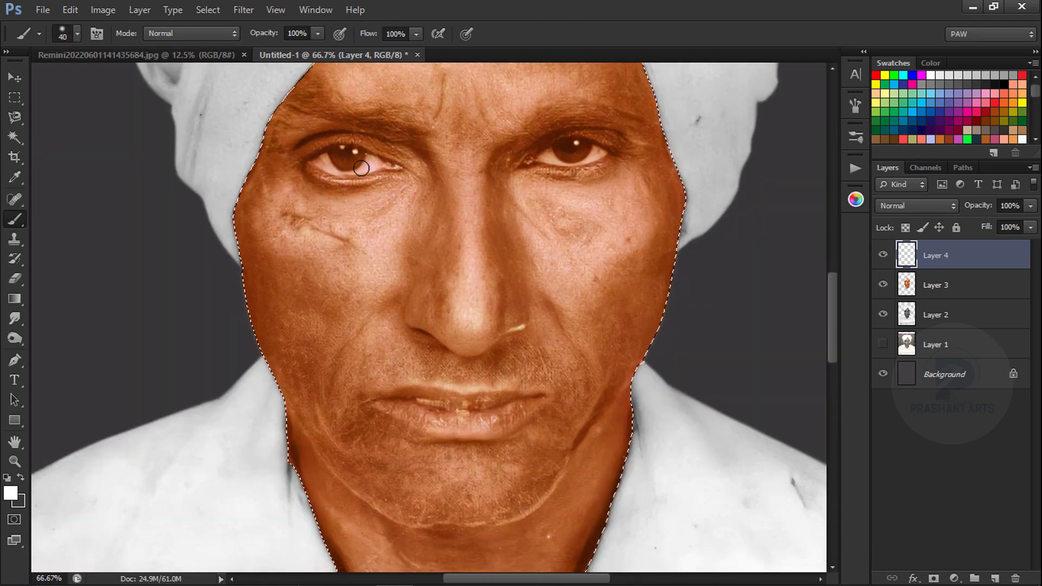
- Whiten both eyes on Layer 4 using the Color blend mode and 61% layer opacity
click(933, 207)
click(923, 373)
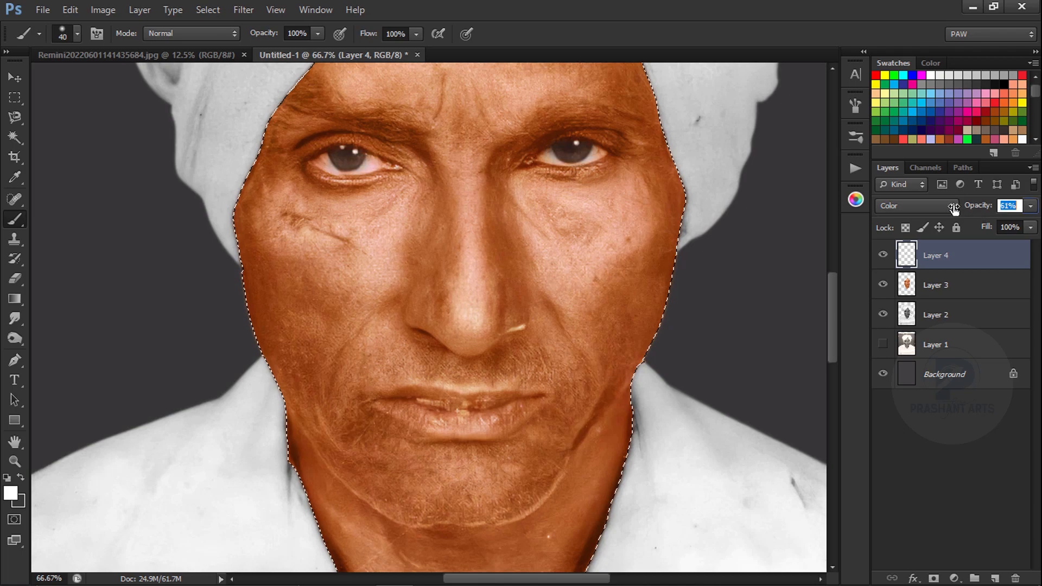
- Lower the brush opacity to 34% and paint over both eyebrows on Layer 4 to neutralise their orange tint
key(ctrl+minus)
key(ctrl+minus)
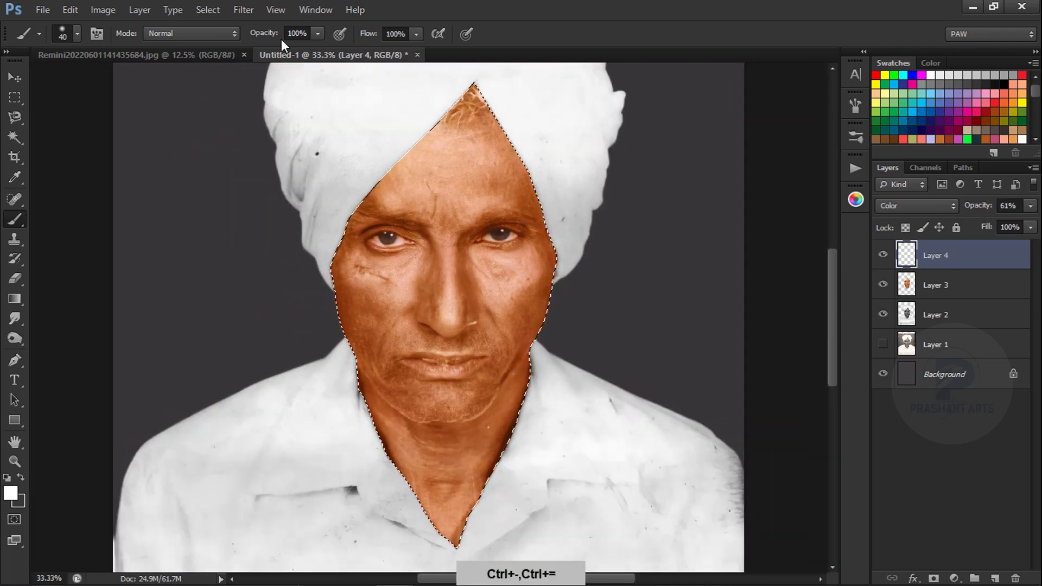
drag(264, 34, 219, 34)
key(ctrl+plus)
key(ctrl+plus)
key(bracketright)
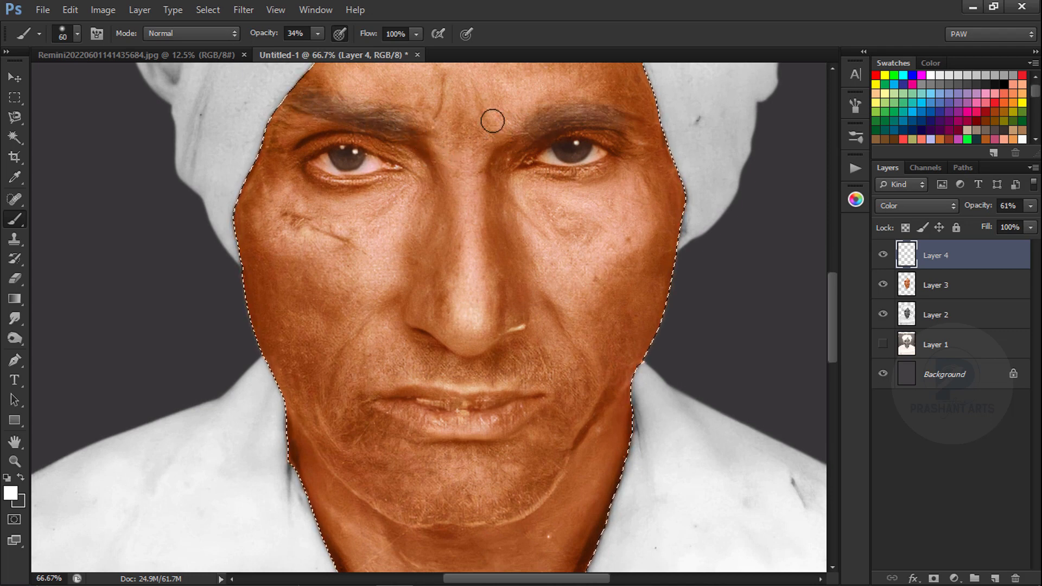
- Soften the orange tint of the moustache area with a 90 px brush and of the hair above the forehead with a 125 px brush
key(bracketright)
key(bracketright)
key(bracketright)
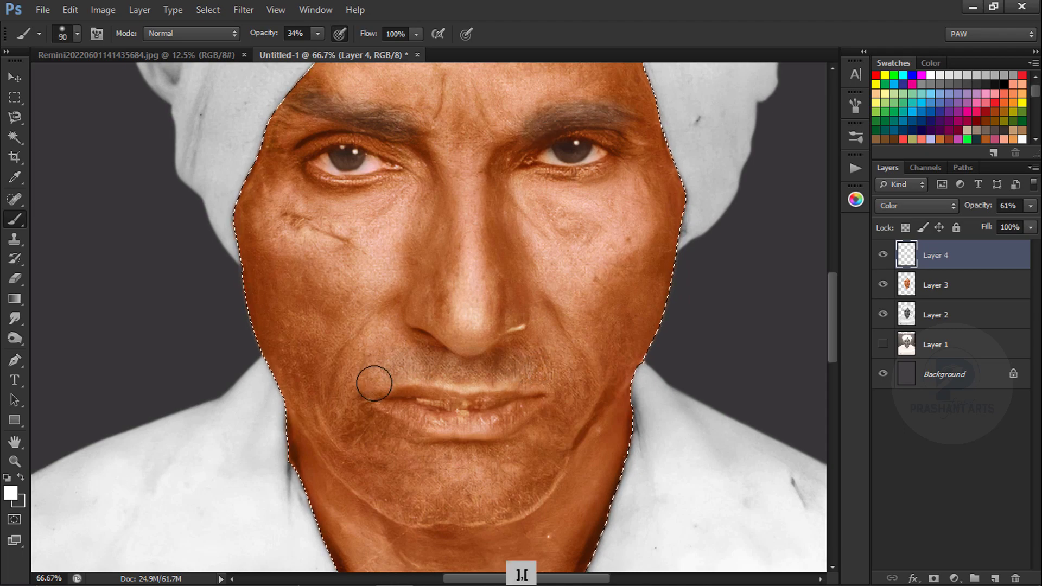
key(ctrl+minus)
key(ctrl+minus)
key(bracketright)
key(bracketright)
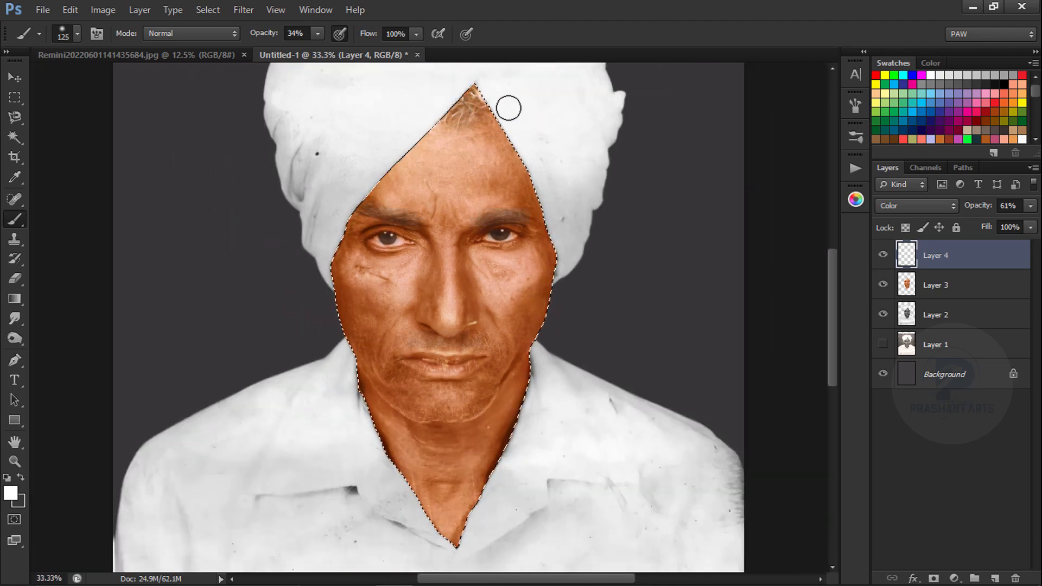
mouse_move(500, 261)
mouse_down()
mouse_move(482, 274)
mouse_move(486, 253)
mouse_up()
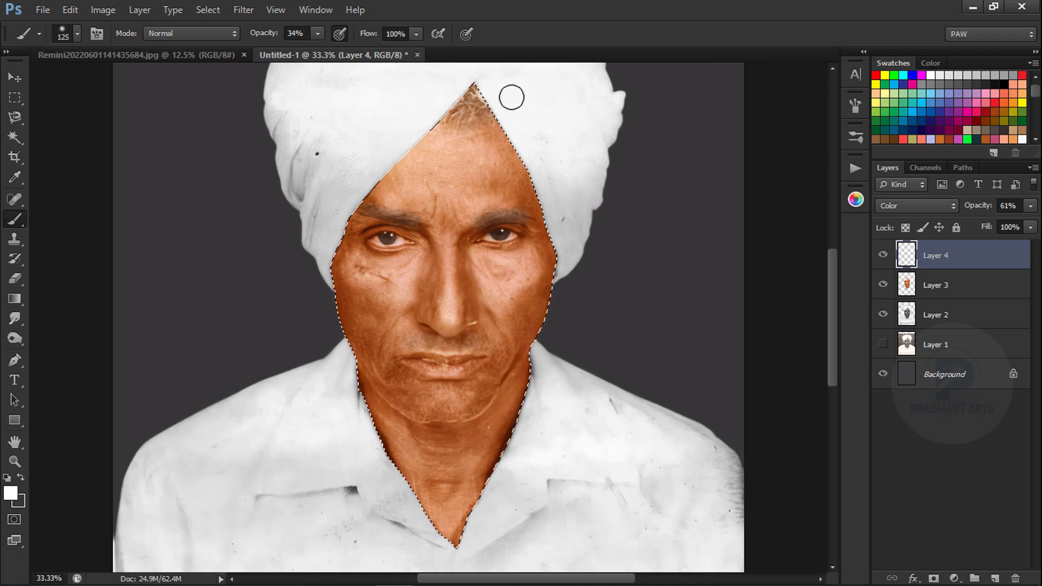
- Touch up the eyebrows with a 70 px brush at 58% opacity, and merge Layer 4 down into Layer 3
key(ctrl+equal)
key(bracketleft)
key(bracketleft)
key(bracketleft)
key(bracketleft)
key(5)
key(8)
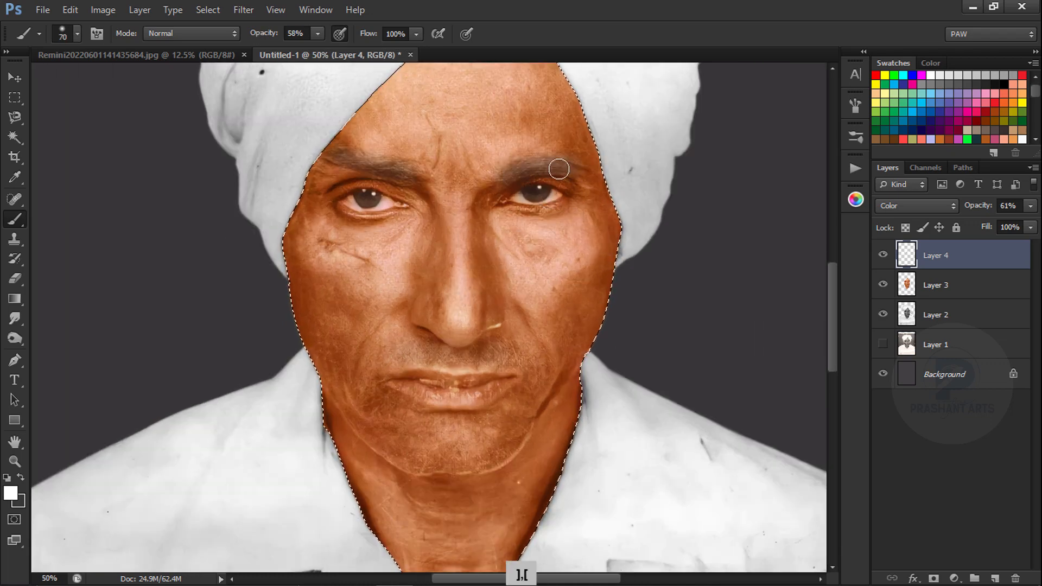
key(ctrl+e)
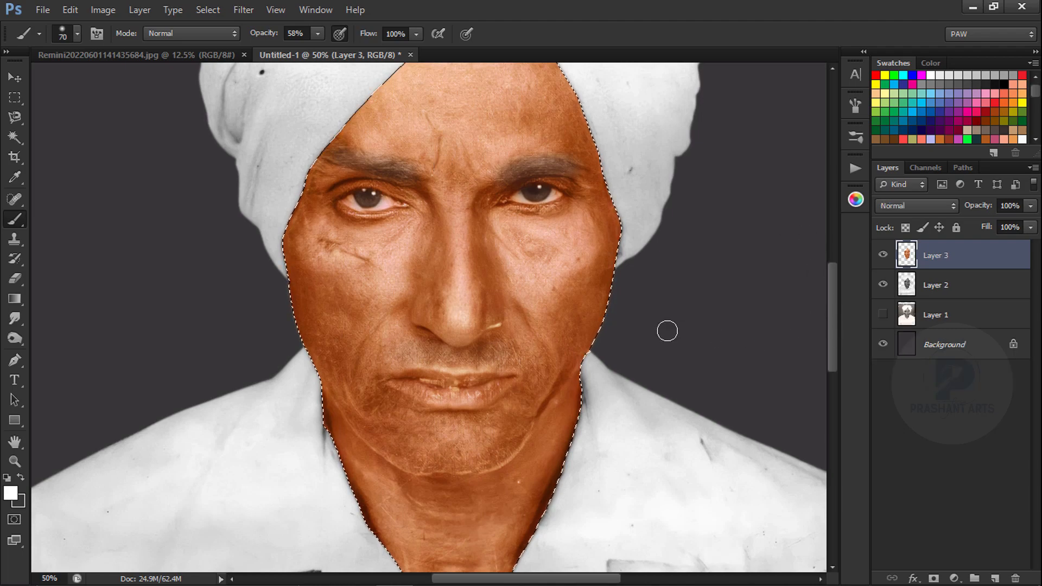
- Set up the Smudge tool with a 60 px soft round brush at 50% strength
key(ctrl+equal)
key(ctrl+equal)
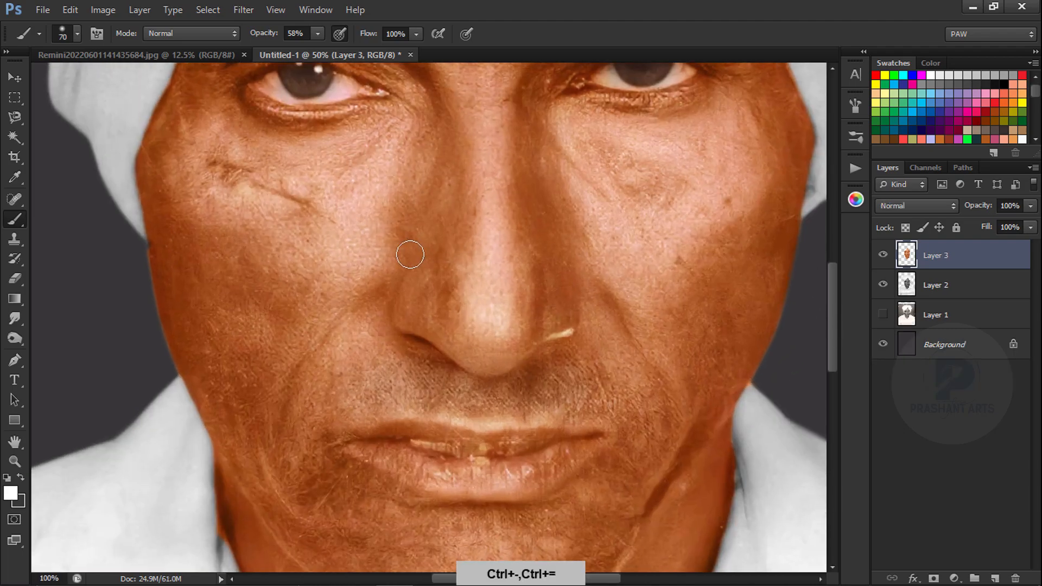
click(14, 319)
click(77, 34)
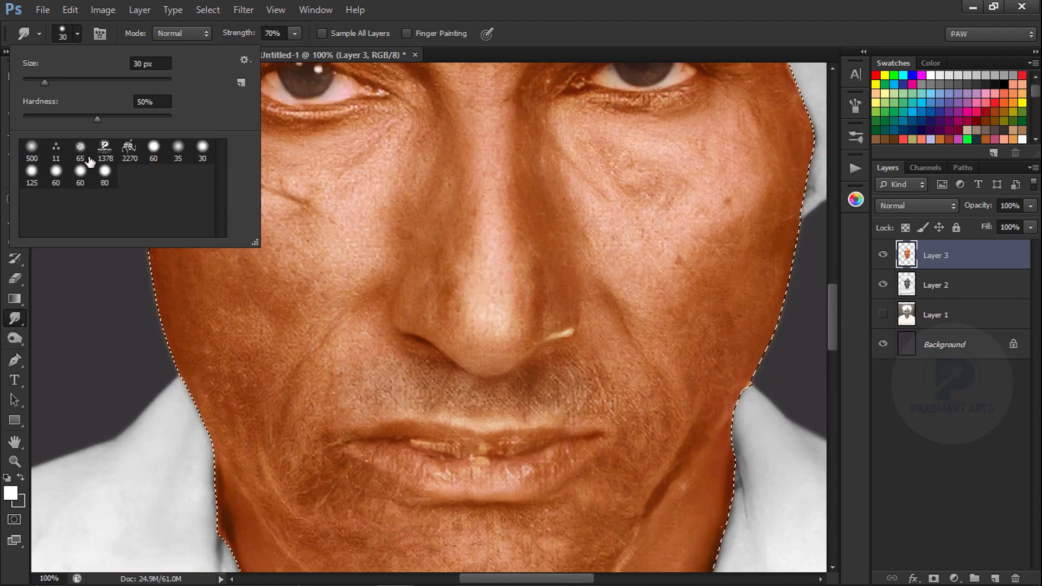
click(588, 28)
key(ctrl+equal)
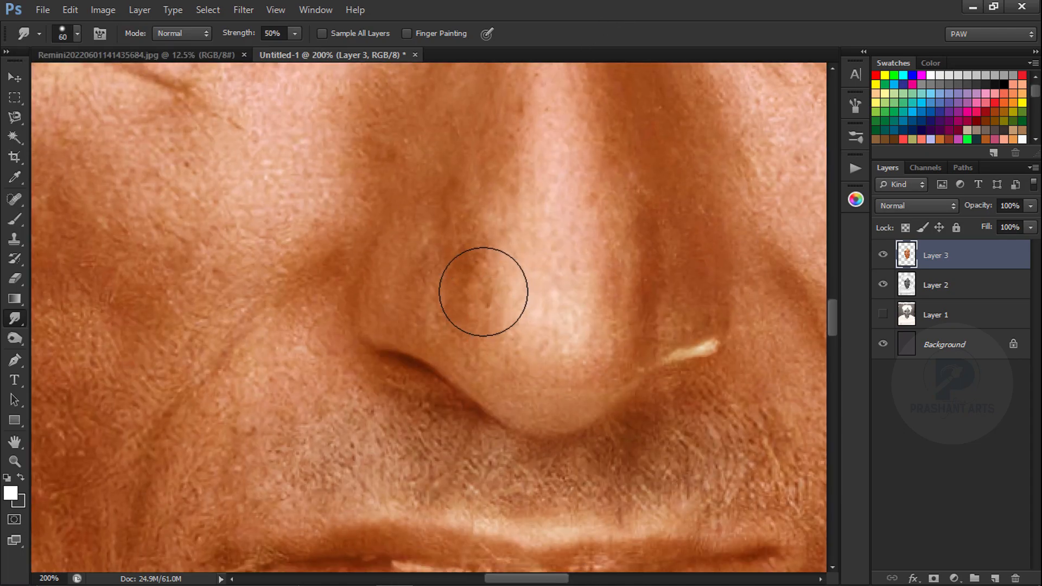
- Start smudging the skin texture smooth on the tip of the nose
key(ctrl+equal)
key(bracketleft)
key(bracketleft)
key(bracketleft)
key(bracketleft)
key(bracketleft)
key(bracketright)
key(bracketright)
key(bracketright)
key(bracketright)
key(bracketleft)
mouse_move(513, 282)
mouse_down()
mouse_move(513, 317)
mouse_move(619, 423)
mouse_move(668, 401)
mouse_up()
- Smooth the lower edge of the nose and the skin beside the nostrils with a Smudge brush of about 25 px
key(bracketleft)
key(bracketleft)
key(bracketleft)
key(bracketleft)
key(bracketleft)
key(bracketleft)
drag(793, 307, 646, 358)
key(bracketright)
drag(589, 296, 590, 370)
drag(487, 372, 458, 378)
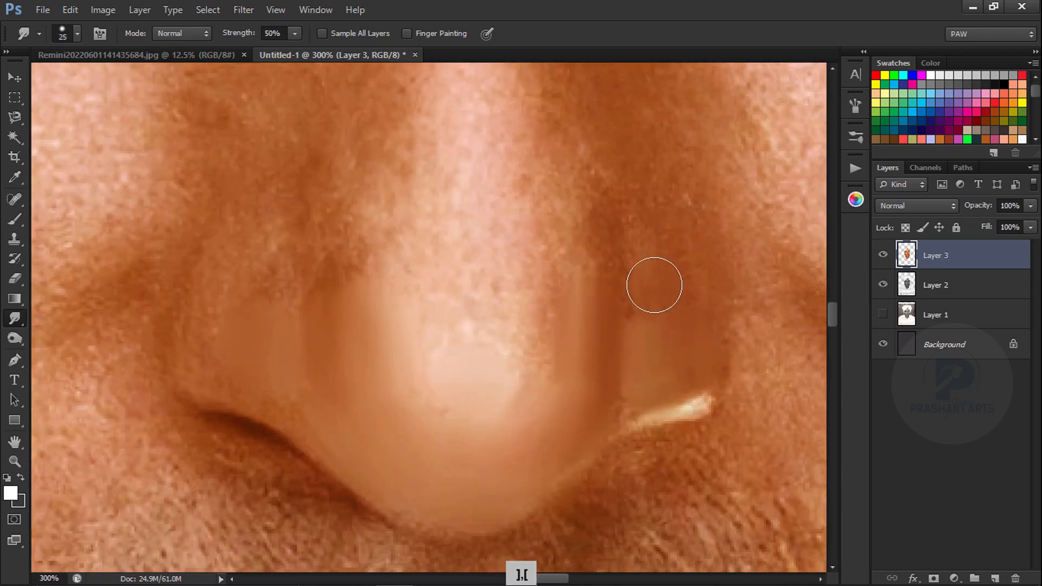
- Blend the nose's highlight and its wing on the right side of the face with a 30 px Smudge brush
drag(653, 284, 649, 269)
key(bracketright)
key(bracketright)
drag(506, 280, 499, 448)
drag(721, 321, 608, 313)
key(bracketright)
key(bracketright)
key(bracketright)
key(bracketright)
drag(546, 250, 547, 286)
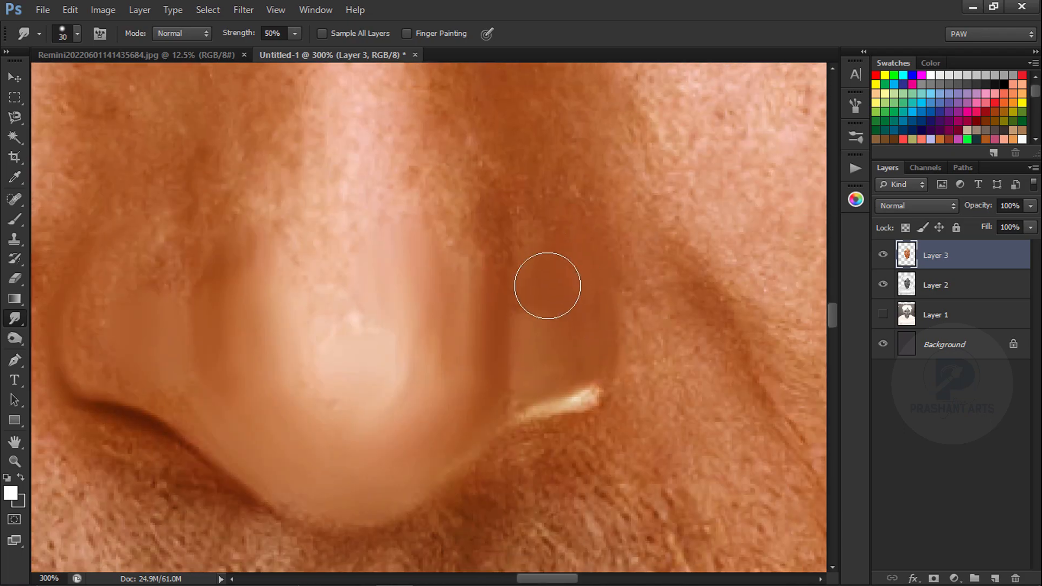
- Smudge along the lower nose bridge with a larger brush to even out its highlight and shading
key(bracketright)
key(bracketright)
key(bracketright)
key(bracketright)
drag(353, 342, 357, 298)
drag(332, 183, 421, 300)
drag(446, 266, 447, 380)
- Smooth the nose wing on the left side of the face and the crease running from it into the cheek
key(bracketleft)
key(bracketleft)
key(bracketleft)
key(bracketleft)
mouse_move(210, 383)
mouse_down()
mouse_move(188, 476)
mouse_move(217, 342)
mouse_up()
key(bracketleft)
key(bracketleft)
drag(179, 305, 353, 380)
key(bracketright)
key(bracketright)
key(bracketright)
drag(304, 288, 160, 365)
- Raise the Smudge strength to 60% and smooth the cheek on the left side of the face with brushes around 50 px
key(ctrl+minus)
key(ctrl+minus)
key(ctrl+minus)
key(ctrl+plus)
key(bracketright)
key(bracketright)
key(bracketright)
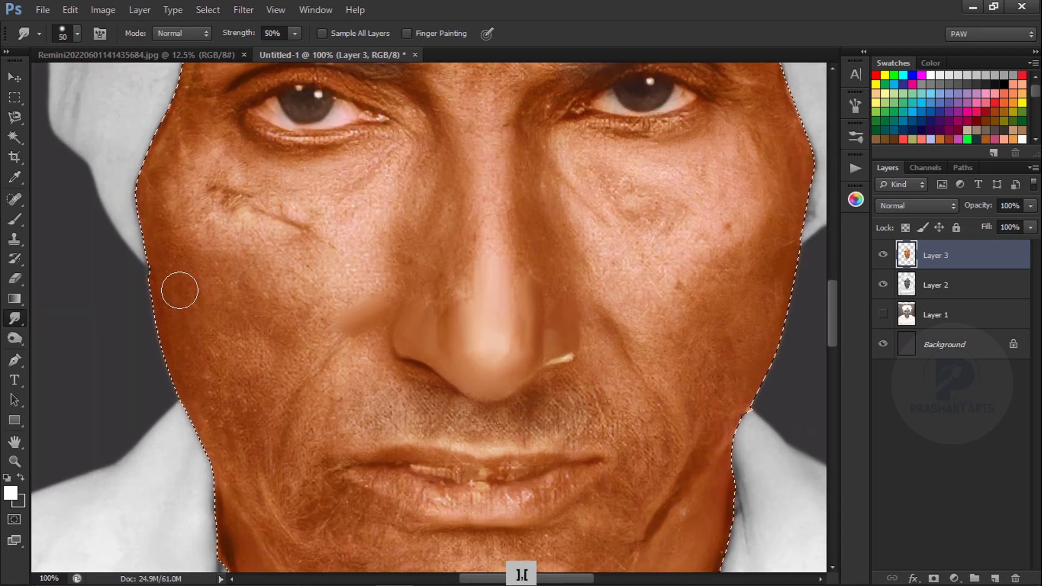
key(6)
mouse_move(179, 291)
mouse_down()
mouse_move(236, 358)
mouse_move(182, 296)
mouse_move(273, 319)
mouse_up()
key(bracketright)
key(bracketright)
key(bracketleft)
mouse_move(192, 358)
mouse_down()
mouse_move(265, 433)
mouse_move(358, 275)
mouse_move(174, 249)
mouse_move(160, 189)
mouse_move(218, 265)
mouse_up()
key(bracketleft)
key(bracketleft)
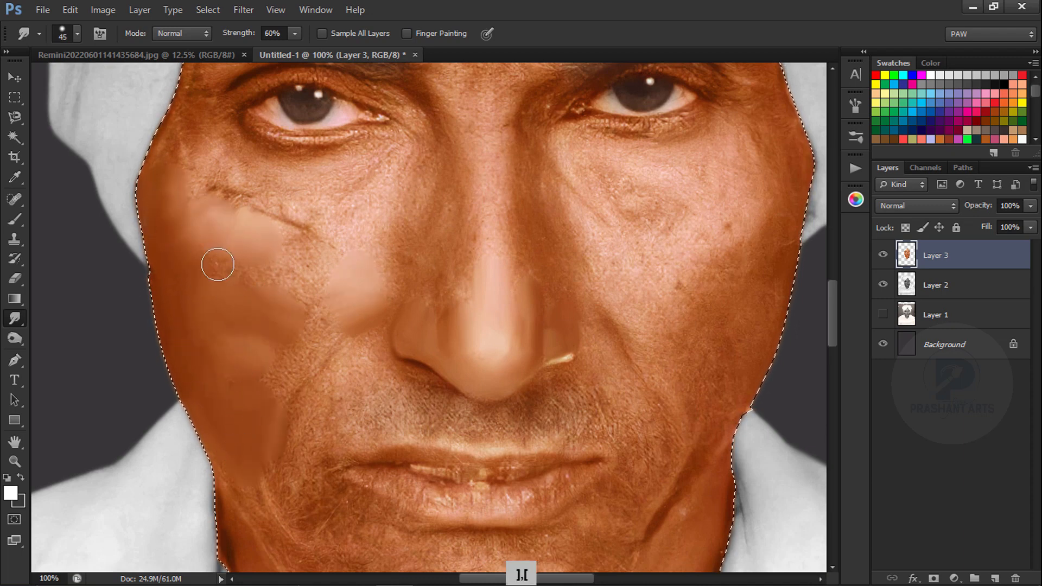
mouse_move(359, 237)
mouse_down()
mouse_move(298, 246)
mouse_move(333, 261)
mouse_up()
- Smudge the skin beside the nose on the cheek on the right side of the face with a 40 px brush
scroll(375, 309, right, 5)
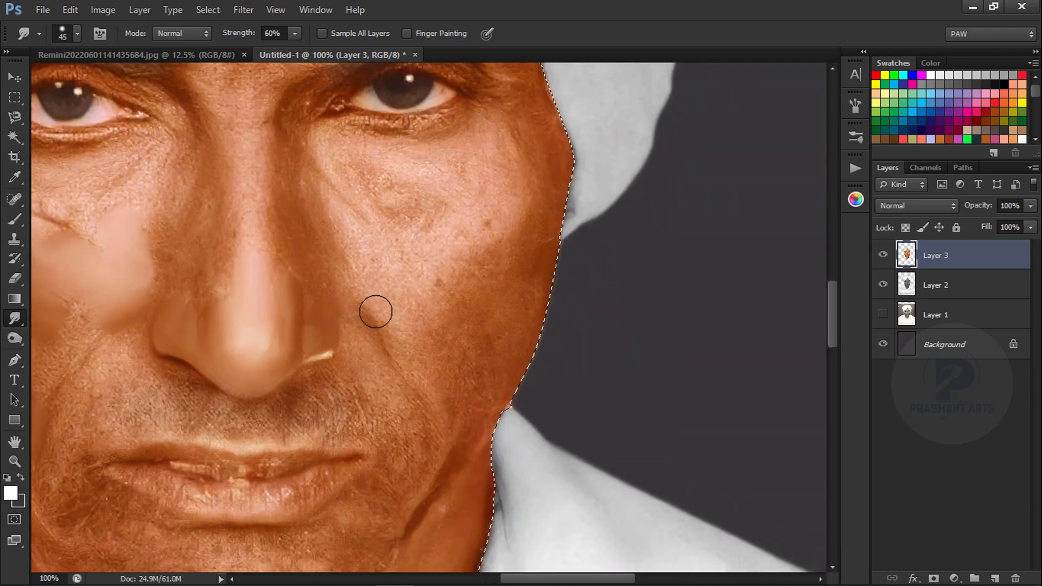
key(bracketleft)
mouse_move(374, 310)
mouse_down()
mouse_move(355, 234)
mouse_move(430, 318)
mouse_up()
- Smooth the bridge and shaded side of the nose with lengthwise Smudge strokes
key(bracketright)
key(bracketright)
key(bracketright)
key(bracketright)
key(bracketright)
key(bracketright)
key(bracketright)
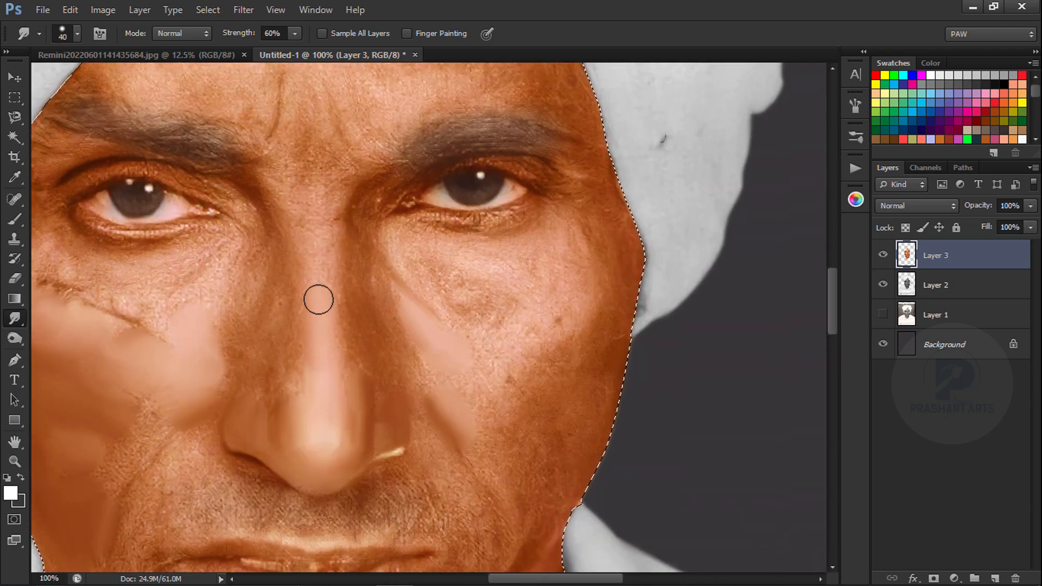
drag(319, 300, 331, 420)
drag(352, 190, 384, 465)
- Smooth the forehead skin above the eyebrow on the left side of the face with a Smudge brush of about 50 px
key(bracketright)
key(bracketright)
key(bracketright)
key(bracketright)
key(bracketright)
key(bracketleft)
key(bracketleft)
key(bracketleft)
key(bracketleft)
key(bracketleft)
drag(183, 350, 185, 301)
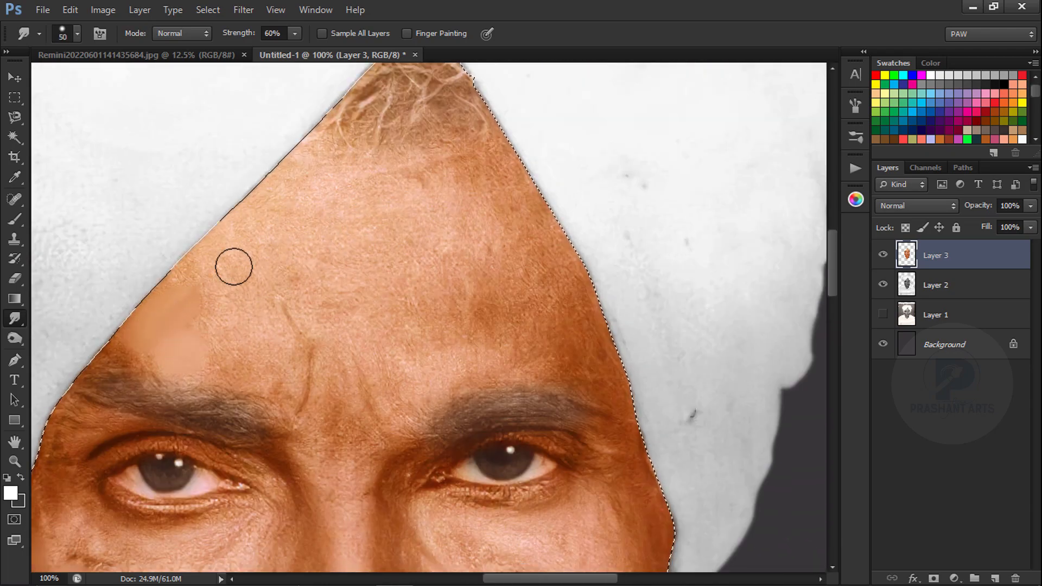
- Smudge the upper forehead below the hairline smooth with a larger brush
key(bracketright)
key(bracketright)
key(bracketright)
key(bracketright)
key(bracketright)
key(bracketright)
mouse_move(321, 288)
mouse_down()
mouse_move(267, 240)
mouse_move(305, 163)
mouse_up()
- Smooth the lower forehead above both eyebrows and across to the turban's edge
key(bracketleft)
key(bracketleft)
key(bracketleft)
key(bracketleft)
key(bracketleft)
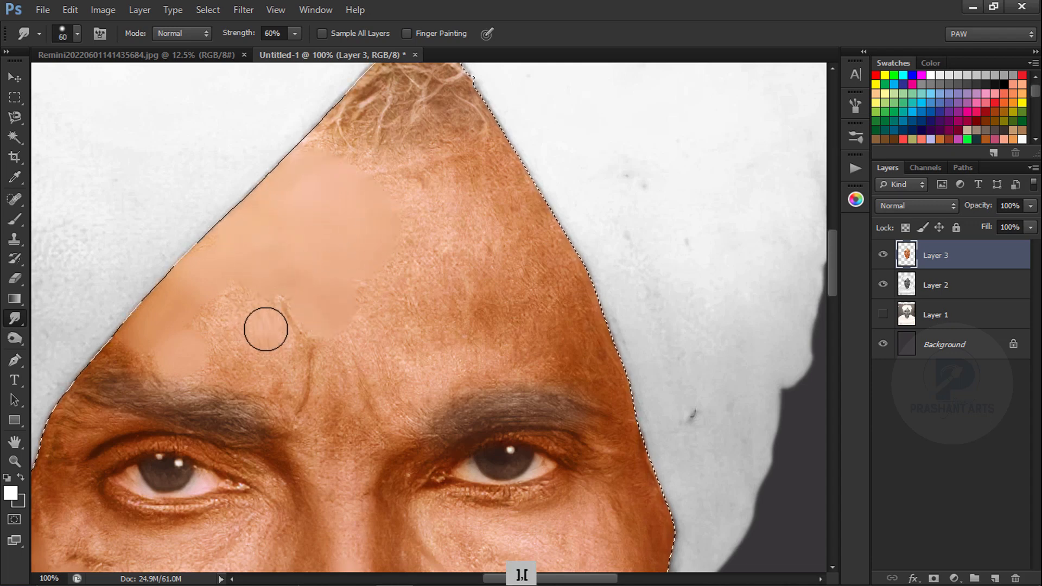
key(bracketleft)
mouse_move(265, 372)
mouse_down()
mouse_move(505, 207)
mouse_move(410, 293)
mouse_move(532, 265)
mouse_move(525, 319)
mouse_move(494, 318)
mouse_up()
key(bracketright)
key(bracketright)
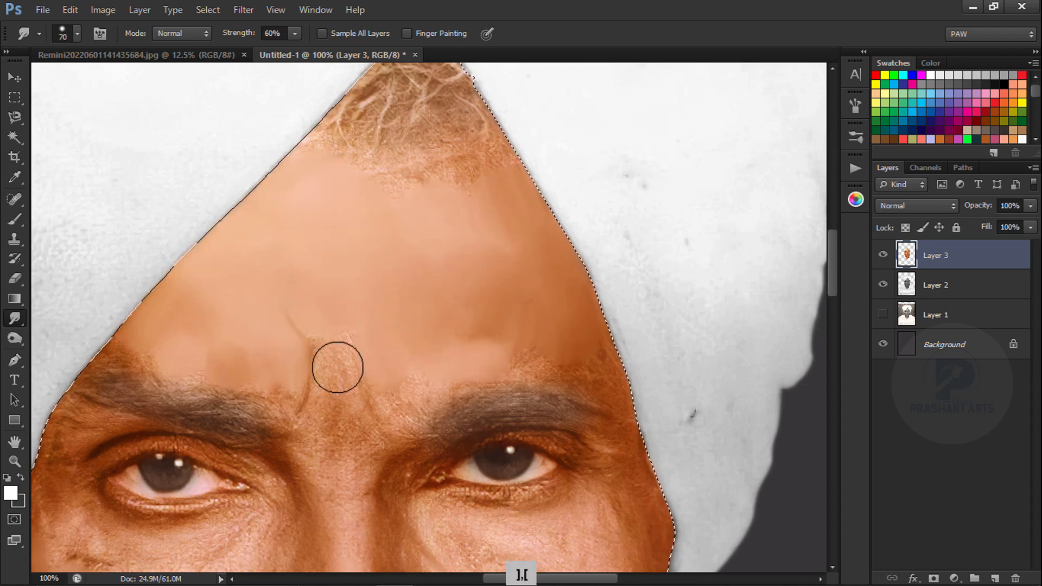
- Smooth the skin around the frown lines between the eyebrows and below the inner corner of the left-side eye with a 30–35 px Smudge brush
key(bracketleft)
key(bracketleft)
key(bracketleft)
key(bracketleft)
key(bracketleft)
scroll(344, 342, down, 3)
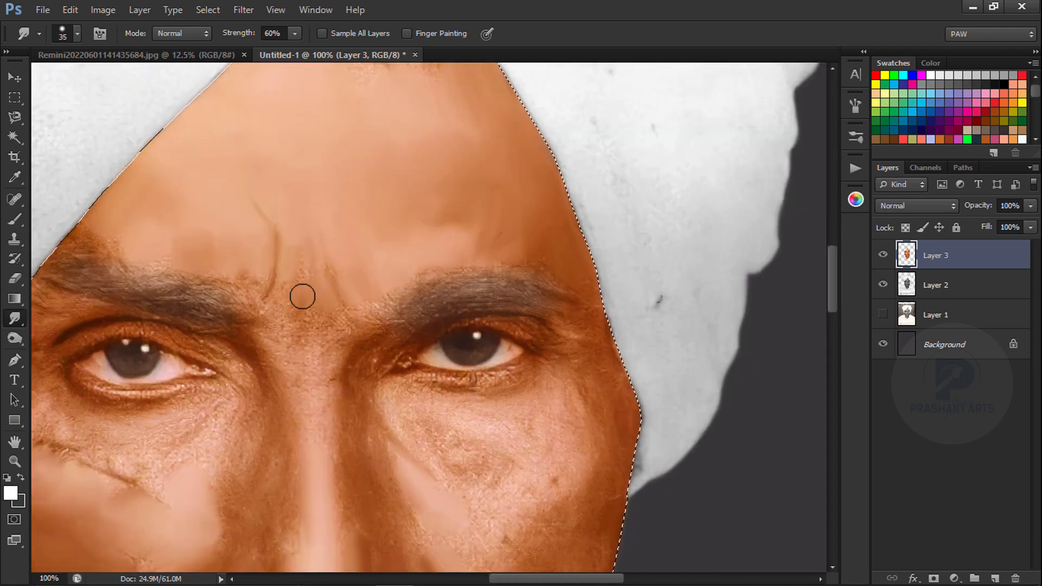
scroll(333, 263, down, 3)
key(bracketright)
key(bracketright)
key(bracketright)
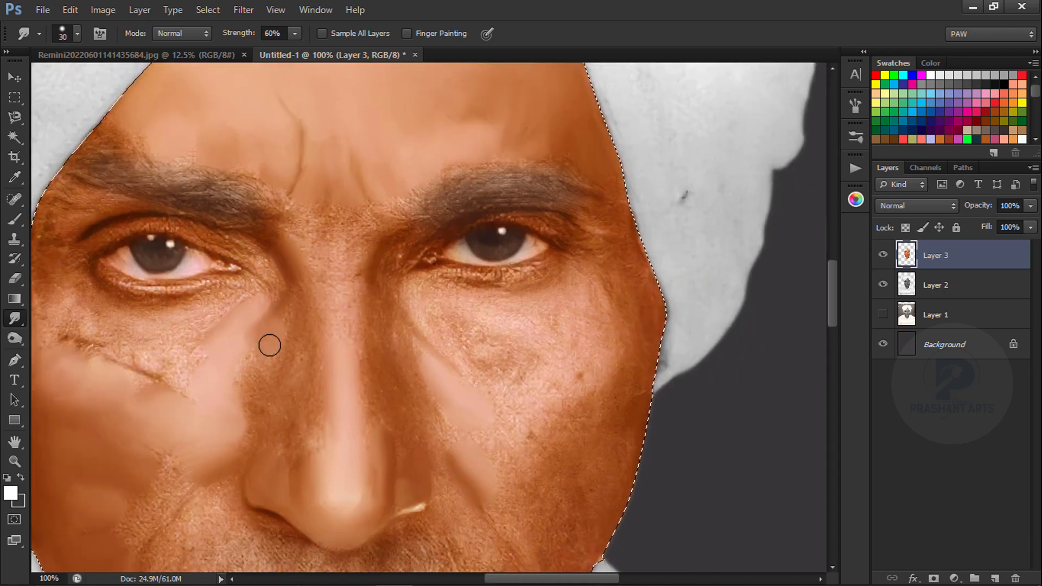
- Smooth the cheek beside the nose on the right side of the face with a Smudge brush of about 45 px
key(ctrl+minus)
key(bracketleft)
key(bracketleft)
key(bracketleft)
key(bracketleft)
key(bracketleft)
mouse_move(556, 349)
mouse_down()
mouse_move(507, 370)
mouse_move(487, 345)
mouse_up()
key(bracketright)
key(bracketright)
key(bracketright)
key(bracketright)
key(bracketright)
key(bracketright)
mouse_move(508, 391)
mouse_down()
mouse_move(511, 420)
mouse_move(556, 373)
mouse_up()
key(bracketleft)
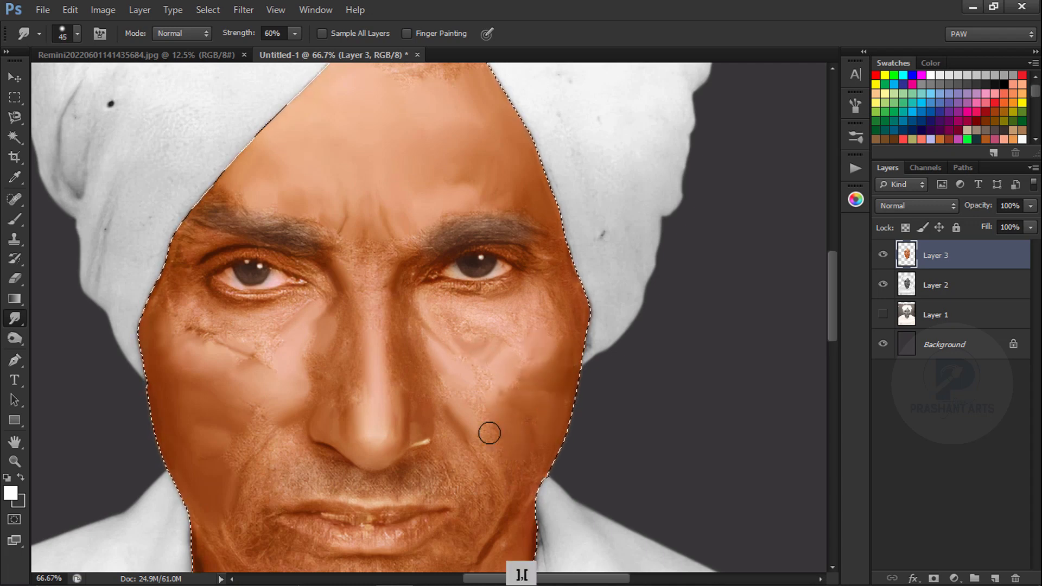
key(bracketleft)
key(bracketleft)
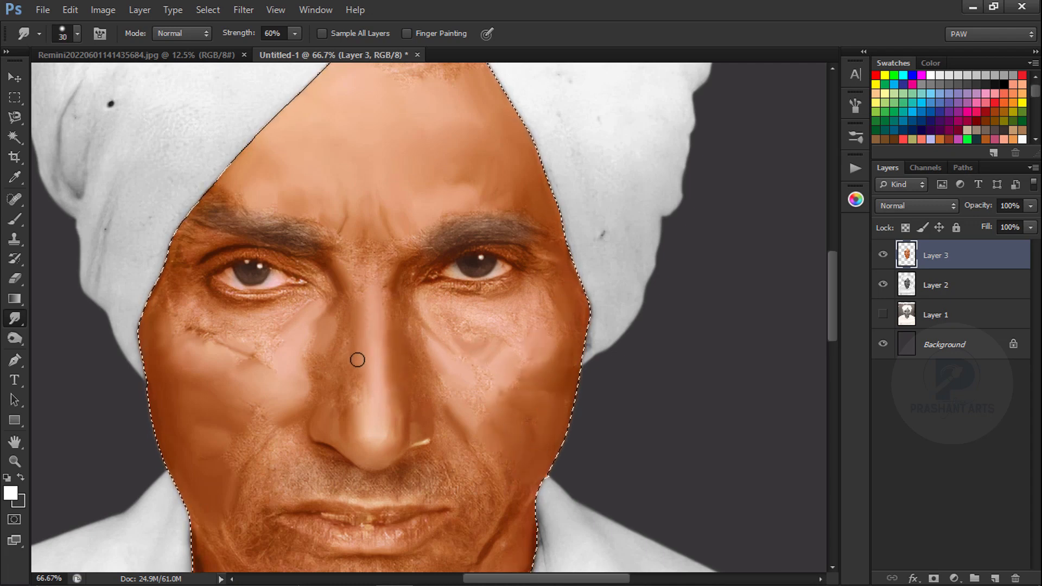
- Smooth the neck skin under the jaw and along the collar edges with a Smudge brush of about 60 px
key(ctrl+minus)
drag(386, 430, 393, 212)
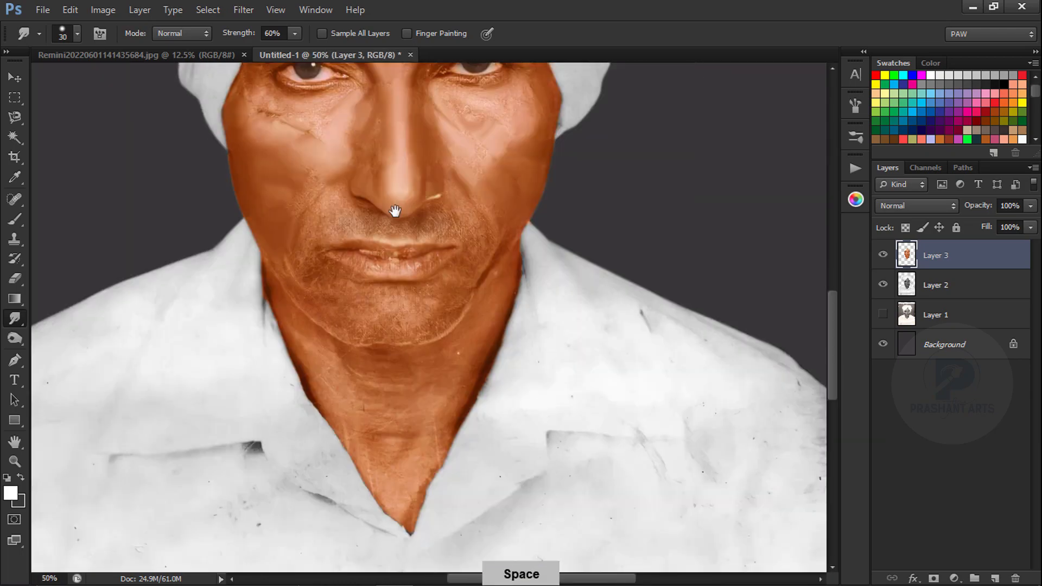
key(ctrl+plus)
key(bracketright)
key(bracketright)
key(bracketright)
key(bracketright)
key(bracketright)
key(bracketright)
key(bracketright)
key(bracketleft)
key(bracketleft)
key(bracketleft)
key(bracketleft)
key(bracketright)
key(bracketright)
key(bracketright)
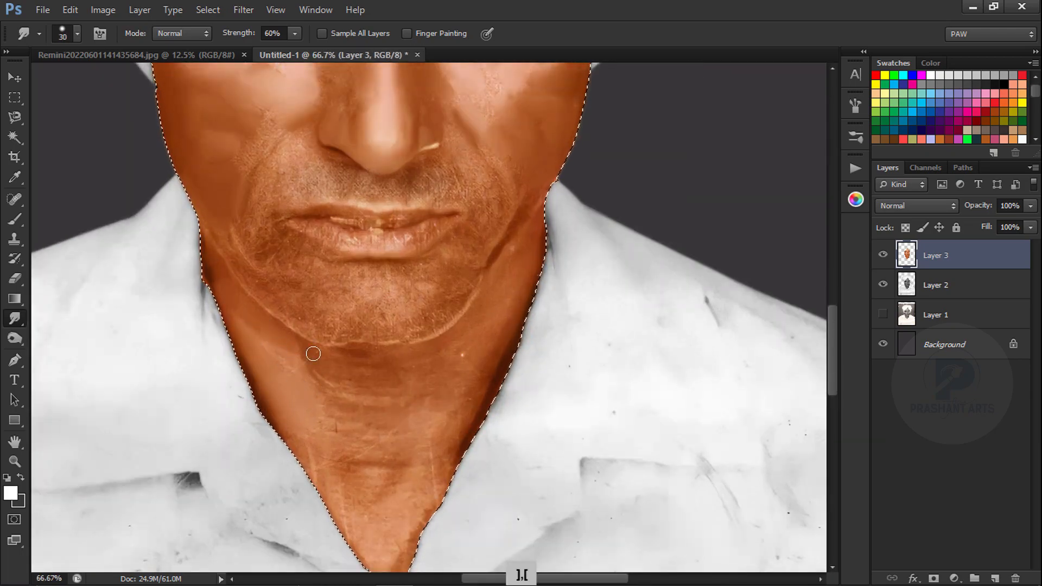
mouse_move(479, 384)
mouse_down()
mouse_move(463, 365)
mouse_move(410, 494)
mouse_up()
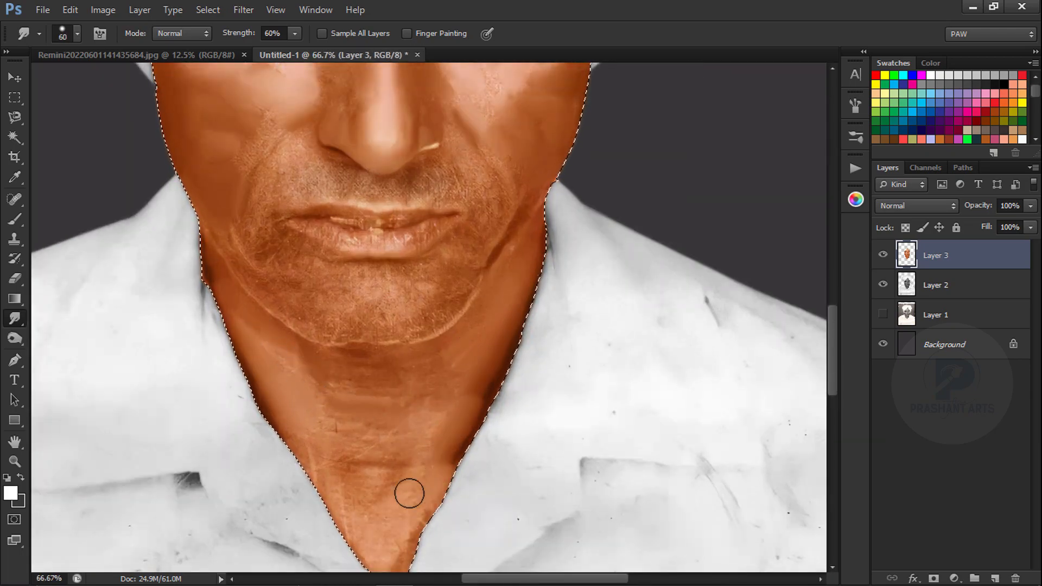
- Blend the throat wrinkles and the skin down to the tip of the neck opening with a 50–60 px Smudge brush
mouse_move(423, 421)
mouse_down()
mouse_move(468, 327)
mouse_move(475, 403)
mouse_up()
key(bracketleft)
mouse_move(354, 349)
mouse_down()
mouse_move(412, 445)
mouse_move(426, 428)
mouse_up()
key(bracketleft)
mouse_move(375, 363)
mouse_down()
mouse_move(439, 359)
mouse_move(389, 387)
mouse_up()
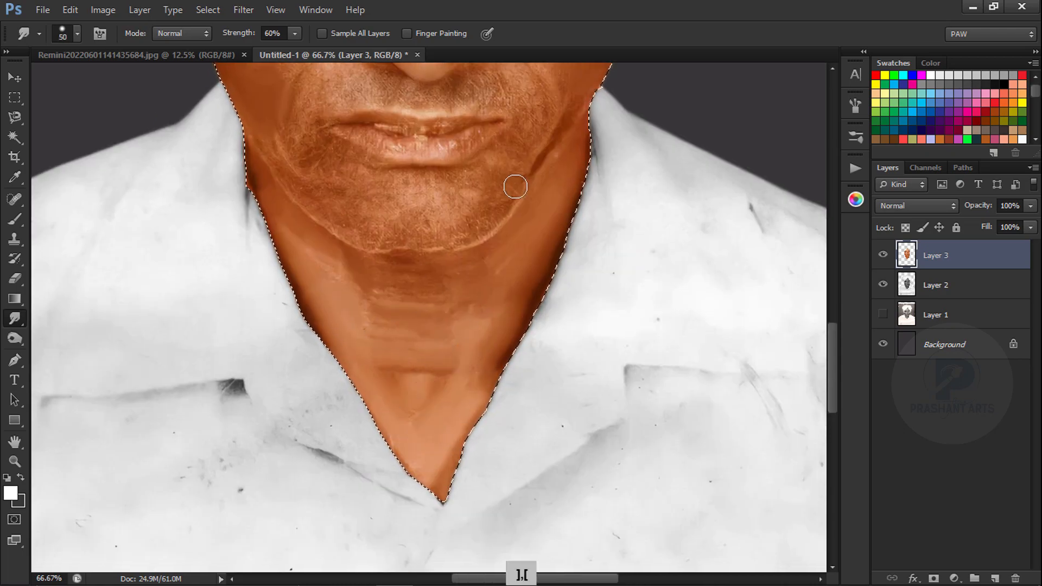
- Make Layer 2 active and load its outline as the selection
key(ctrl+minus)
key(ctrl+minus)
key(ctrl+minus)
key(ctrl+minus)
key(ctrl+minus)
key(ctrl+equal)
click(907, 285)
ctrl+click(907, 285)
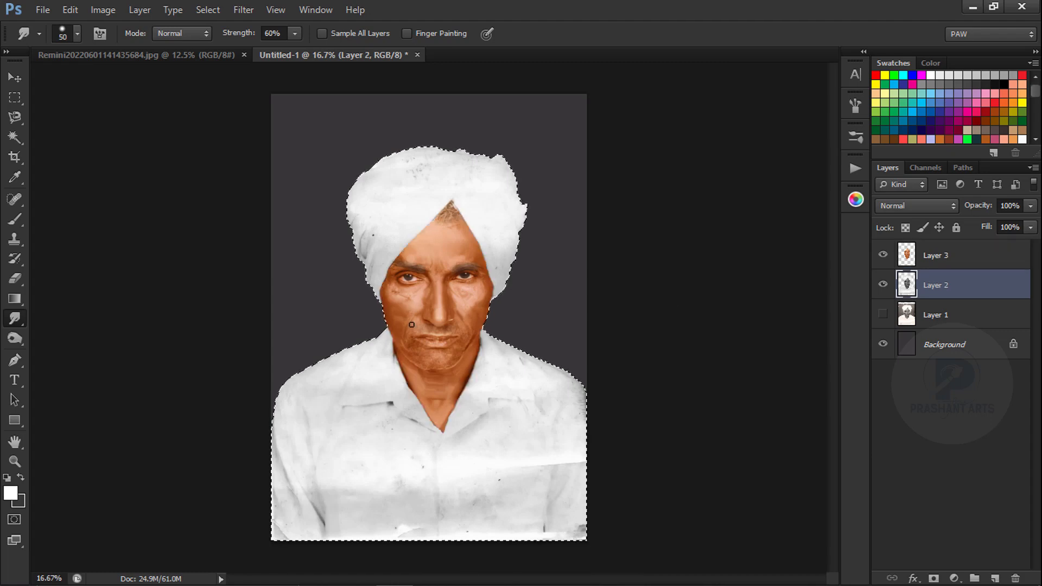
- Smooth the lower shirt and its hem with a Smudge brush of 90 px or more, blending away the stains and white patches
scroll(404, 516, up, 2)
key(bracketright)
key(bracketright)
key(bracketright)
key(bracketright)
key(bracketright)
key(bracketright)
key(bracketright)
key(bracketright)
key(bracketright)
key(bracketright)
key(bracketleft)
key(bracketleft)
key(bracketleft)
key(bracketleft)
drag(614, 399, 568, 265)
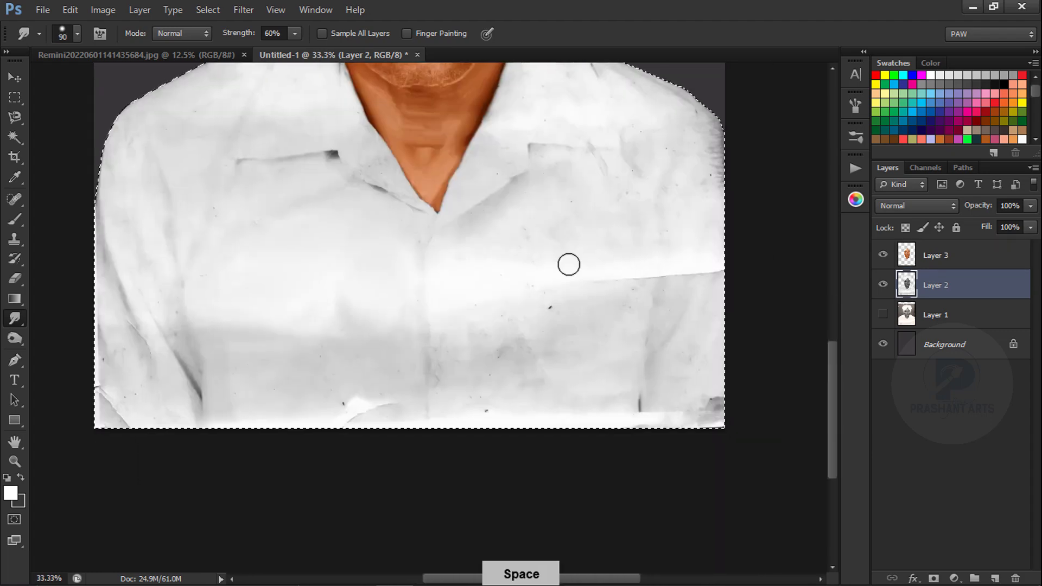
key(bracketright)
key(bracketright)
key(bracketright)
key(bracketright)
key(bracketright)
key(bracketright)
key(bracketright)
drag(708, 402, 593, 384)
key(bracketleft)
key(bracketleft)
key(bracketleft)
mouse_move(439, 403)
mouse_down()
mouse_move(269, 389)
mouse_move(440, 364)
mouse_move(441, 409)
mouse_up()
- Smudge away the bright crease across the shirt's chest and undo the last smudge stroke
key(bracketleft)
key(bracketleft)
key(bracketleft)
key(bracketleft)
key(bracketleft)
key(bracketright)
key(bracketright)
key(bracketright)
key(bracketright)
key(bracketright)
key(bracketleft)
key(bracketleft)
key(bracketleft)
mouse_move(606, 268)
mouse_down()
mouse_move(674, 274)
mouse_move(634, 285)
mouse_move(494, 265)
mouse_up()
key(bracketright)
key(bracketright)
key(bracketright)
key(bracketleft)
key(bracketleft)
key(bracketleft)
key(bracketleft)
key(bracketleft)
key(ctrl+alt+z)
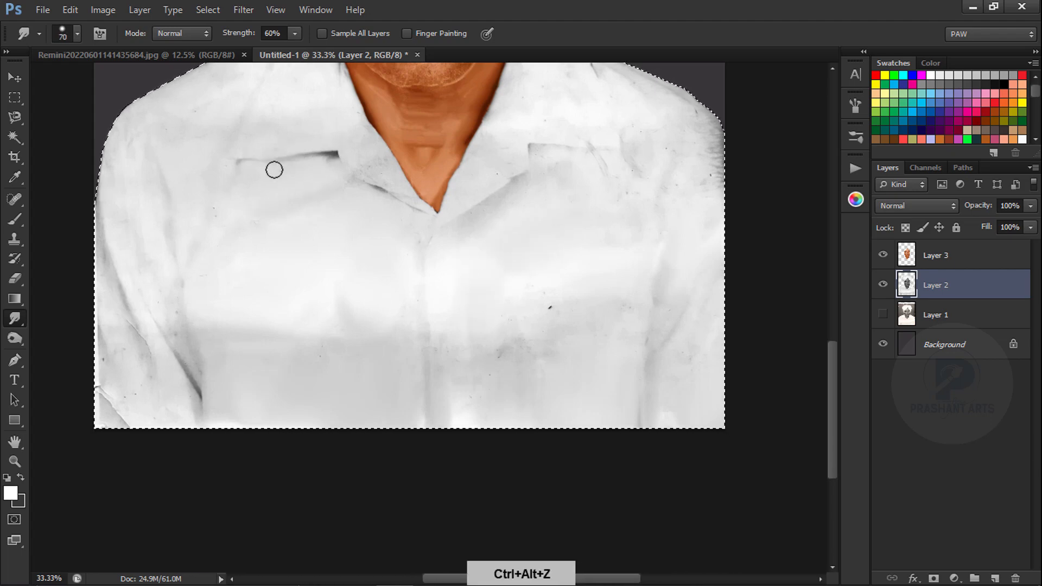
- Smooth the upper shirt and shoulders with a Smudge brush of up to 175 px
drag(342, 239, 350, 515)
drag(478, 285, 462, 268)
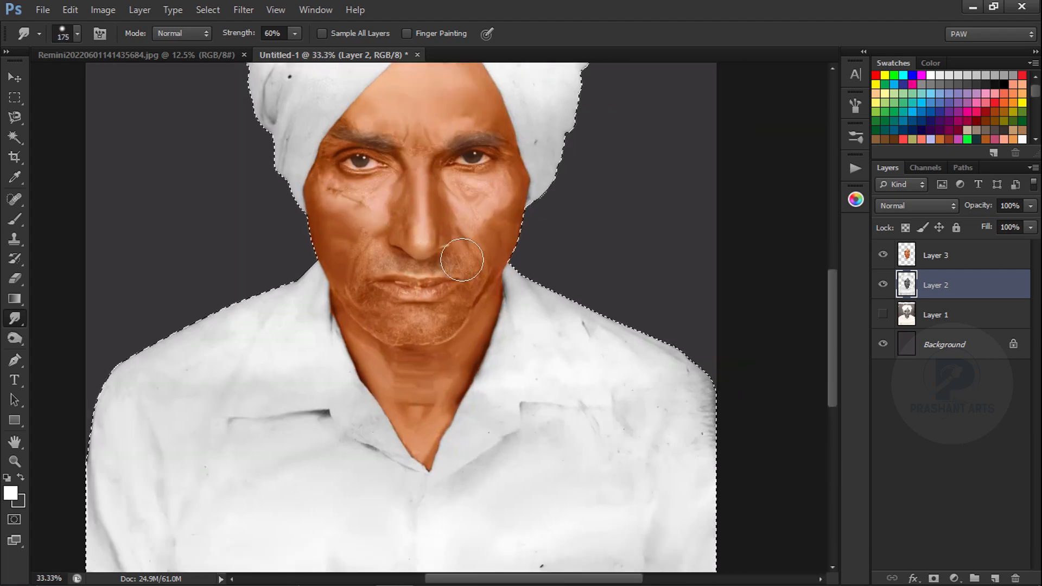
key(ctrl+plus)
key(bracketleft)
key(bracketleft)
key(bracketleft)
key(bracketleft)
key(bracketleft)
key(bracketleft)
key(bracketleft)
key(bracketleft)
key(bracketleft)
key(bracketleft)
- Switch to Layer 3 and duplicate it
key(alt+bracketright)
drag(471, 327, 517, 288)
key(ctrl+minus)
key(ctrl+minus)
key(ctrl+j)
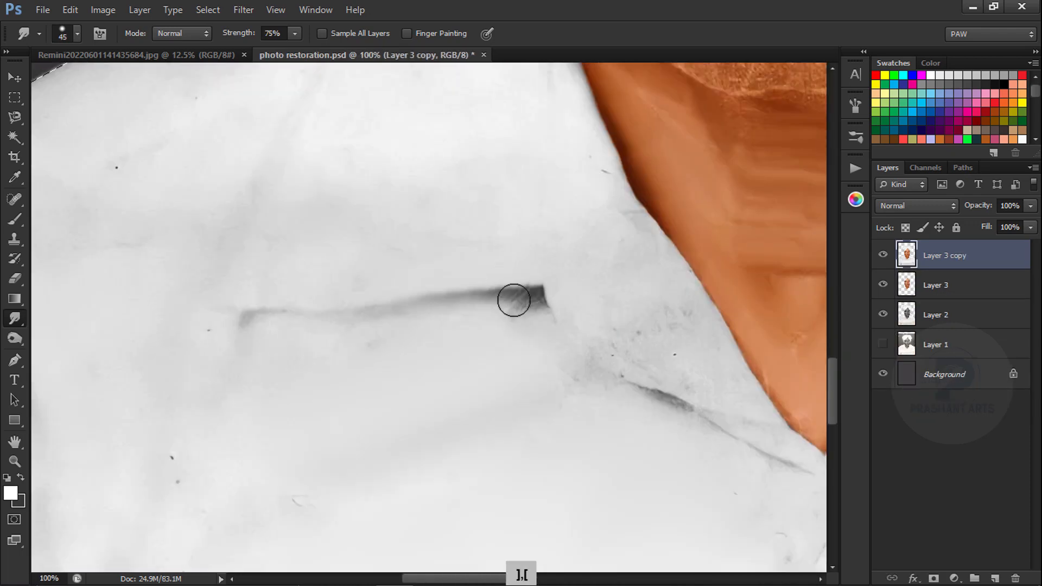
- Smudge the left-side collar's dark lower edge into a clean line with a 45 px brush at 75% strength
drag(512, 298, 331, 304)
mouse_move(559, 291)
mouse_down()
mouse_move(321, 214)
mouse_move(371, 290)
mouse_up()
key(bracketleft)
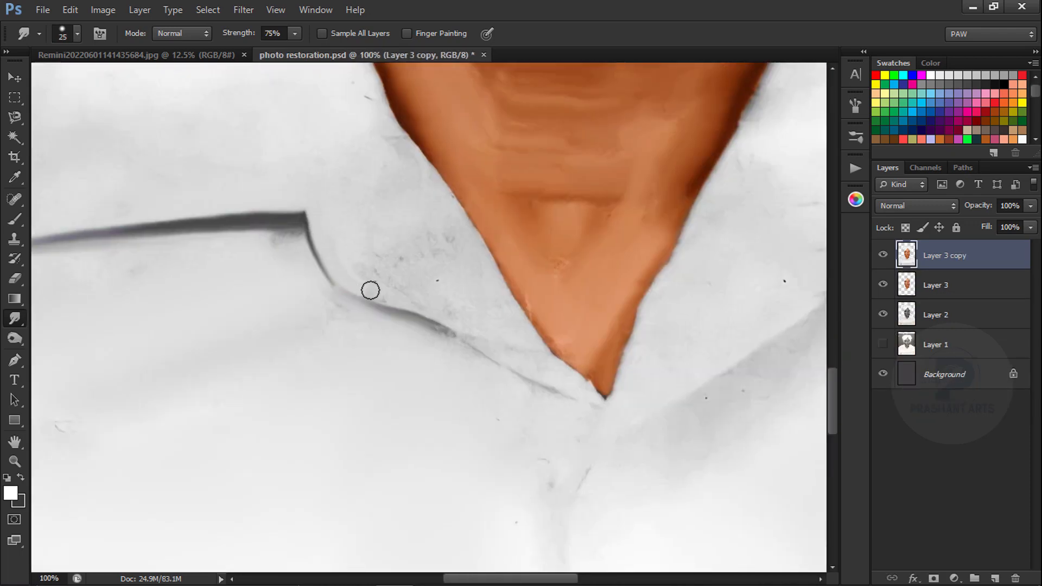
- Refine the collar fold running from its corner to the tip of the neck opening with a smaller Smudge brush
drag(492, 325, 385, 213)
key(bracketleft)
key(bracketleft)
key(bracketleft)
key(bracketleft)
drag(411, 270, 473, 288)
drag(325, 217, 522, 331)
mouse_move(419, 273)
mouse_down()
mouse_move(459, 302)
mouse_move(573, 488)
mouse_up()
- Smudge a soft fold line down the shirt from the left-side shoulder with a brush of about 35 px
key(bracketright)
drag(214, 449, 305, 213)
key(ctrl+minus)
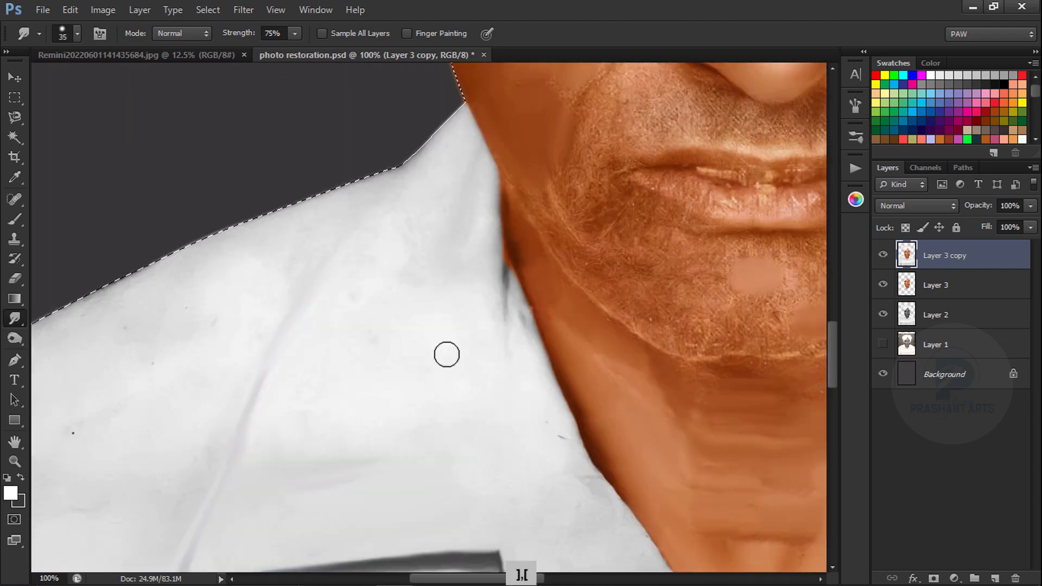
- Set the Smudge strength to 80% and smooth the left-side collar fabric beside its outer fold with a 45 px brush
key(ctrl+minus)
key(bracketleft)
key(bracketleft)
key(ctrl+plus)
key(ctrl+plus)
key(8)
key(bracketright)
key(bracketright)
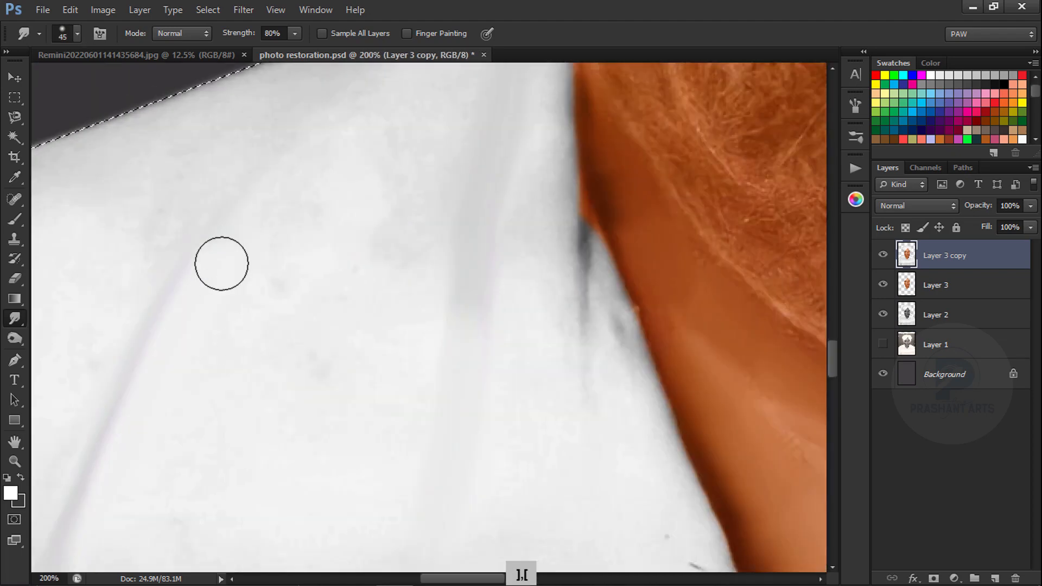
drag(221, 262, 287, 418)
- Blend the blotches across the left-side collar up to the neck using progressively larger Smudge brushes
key(bracketleft)
key(bracketleft)
drag(369, 287, 507, 170)
key(bracketright)
key(bracketright)
key(bracketright)
key(bracketright)
key(bracketright)
key(bracketright)
key(bracketright)
drag(425, 300, 467, 76)
drag(653, 145, 401, 317)
- Soften the dark marks where the left-side collar meets the neck, reducing the Smudge brush for the finer strokes
key(bracketleft)
key(bracketleft)
key(bracketleft)
mouse_move(451, 248)
mouse_down()
mouse_move(423, 107)
mouse_move(452, 158)
mouse_up()
drag(354, 289, 274, 135)
key(bracketleft)
key(bracketleft)
key(bracketleft)
key(bracketleft)
key(bracketleft)
drag(426, 105, 462, 203)
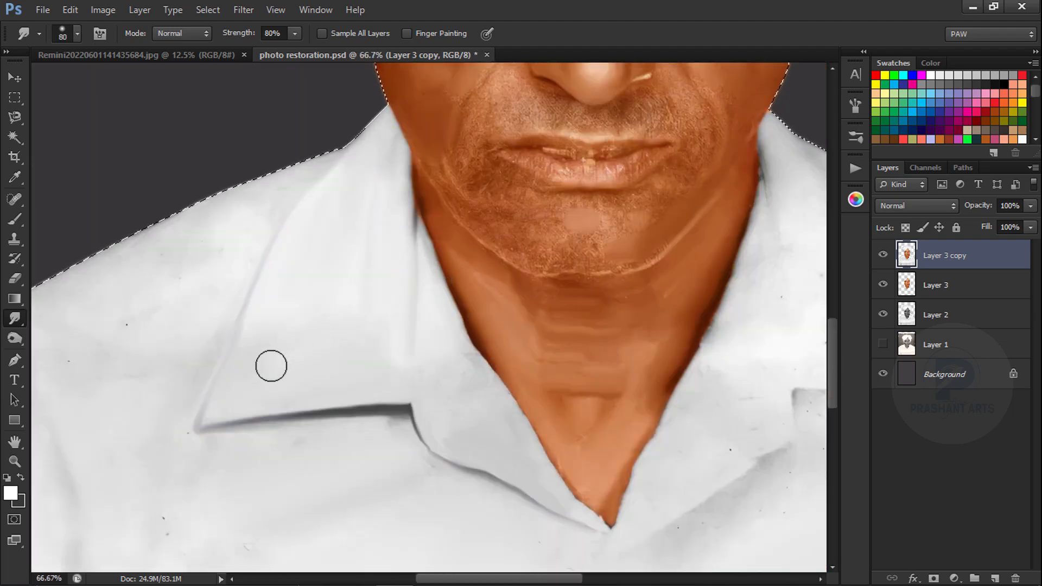
- Smooth the left-side collar flap along the neck opening with a 45 px Smudge brush
drag(481, 426, 369, 335)
key(ctrl+plus)
key(ctrl+plus)
key(bracketleft)
key(bracketleft)
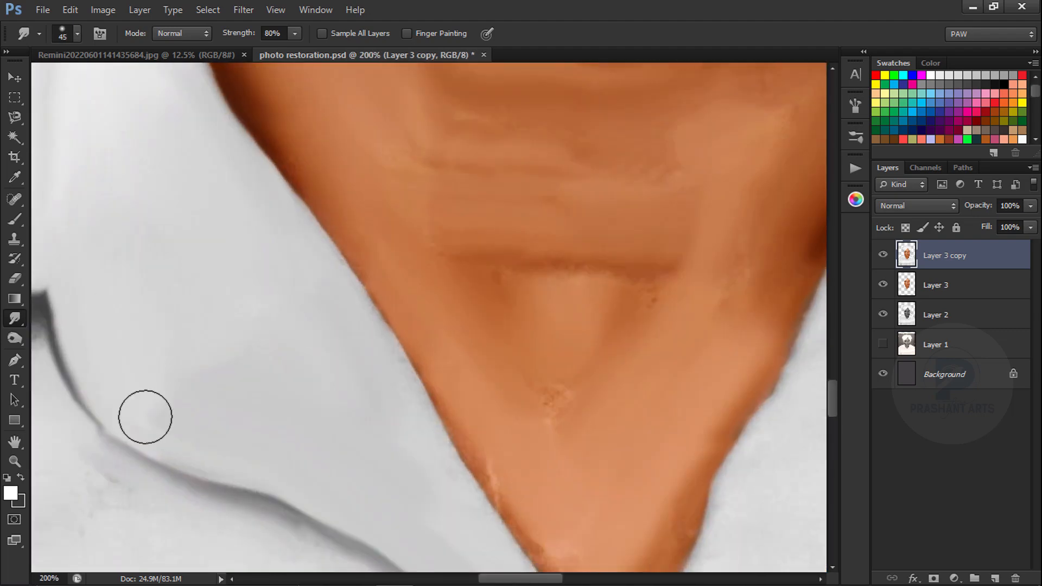
drag(408, 443, 305, 246)
key(bracketleft)
key(bracketleft)
key(bracketleft)
- Tidy the left-side collar's edges and smudge a light rim down its outer side to the corner with a small brush
drag(419, 411, 506, 470)
key(bracketright)
key(bracketright)
key(ctrl+minus)
key(ctrl+minus)
key(bracketleft)
key(bracketleft)
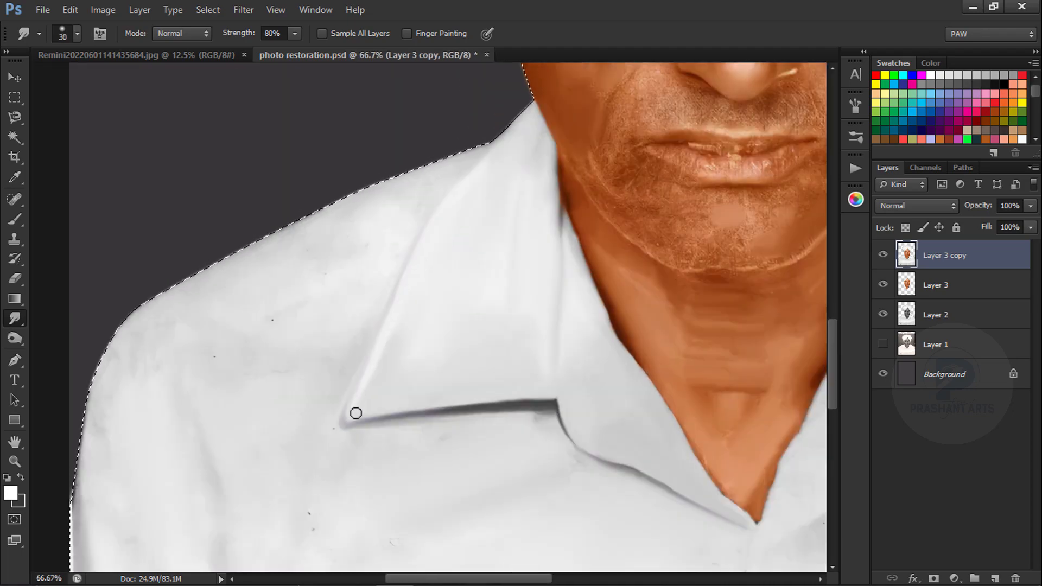
- Smudge a soft vertical fold line down the right-side collar beside the neck and blend the adjoining fabric with an 80 px brush
drag(804, 217, 318, 274)
key(ctrl+plus)
key(ctrl+plus)
drag(304, 429, 406, 184)
key(ctrl+minus)
key(ctrl+minus)
key(bracketright)
key(bracketright)
key(bracketright)
key(bracketright)
drag(452, 261, 446, 421)
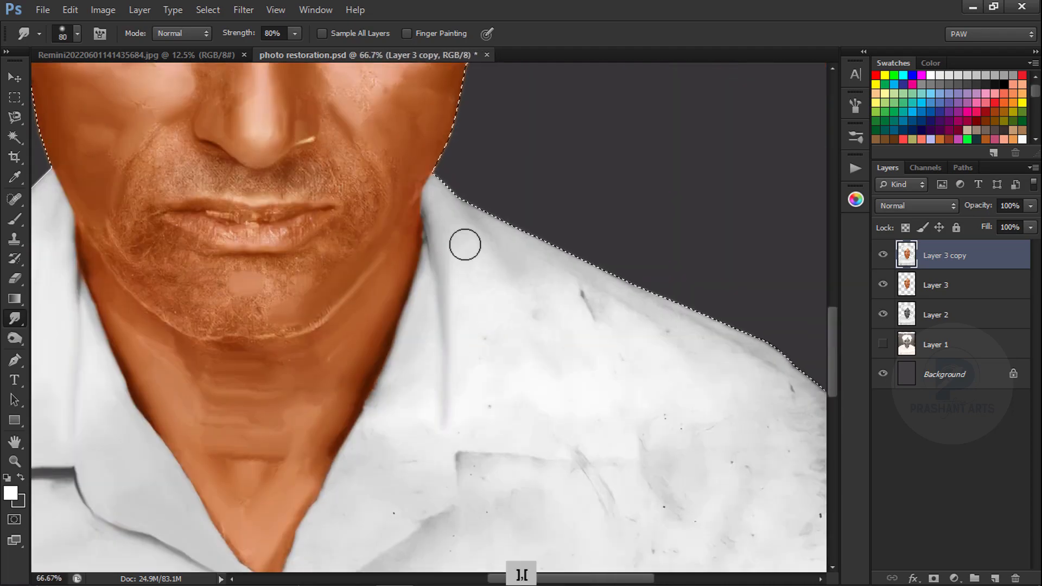
drag(380, 302, 411, 197)
- Smudge the right-side collar notch into a clean dark vertical edge and a light diagonal edge below it
key(ctrl+plus)
key(ctrl+plus)
key(bracketright)
key(bracketright)
mouse_move(614, 444)
mouse_down()
mouse_move(505, 228)
mouse_move(498, 350)
mouse_up()
key(bracketleft)
key(bracketleft)
key(bracketleft)
key(bracketleft)
drag(477, 369, 326, 461)
drag(483, 348, 380, 402)
- Smooth the right-side collar flap between the neck opening and the notch with a 50 px Smudge brush
key(bracketright)
key(bracketright)
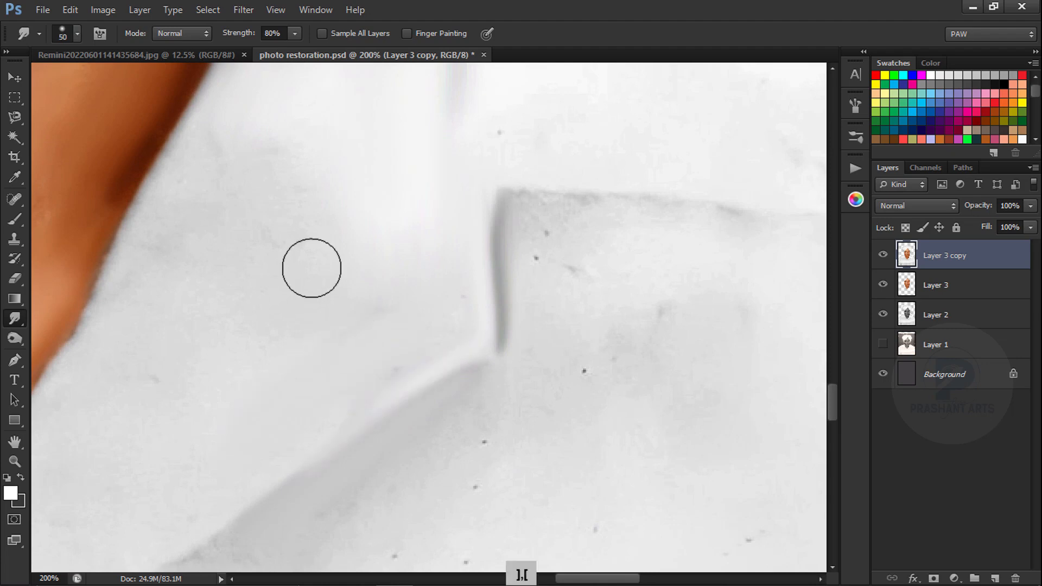
drag(219, 215, 317, 234)
key(ctrl+minus)
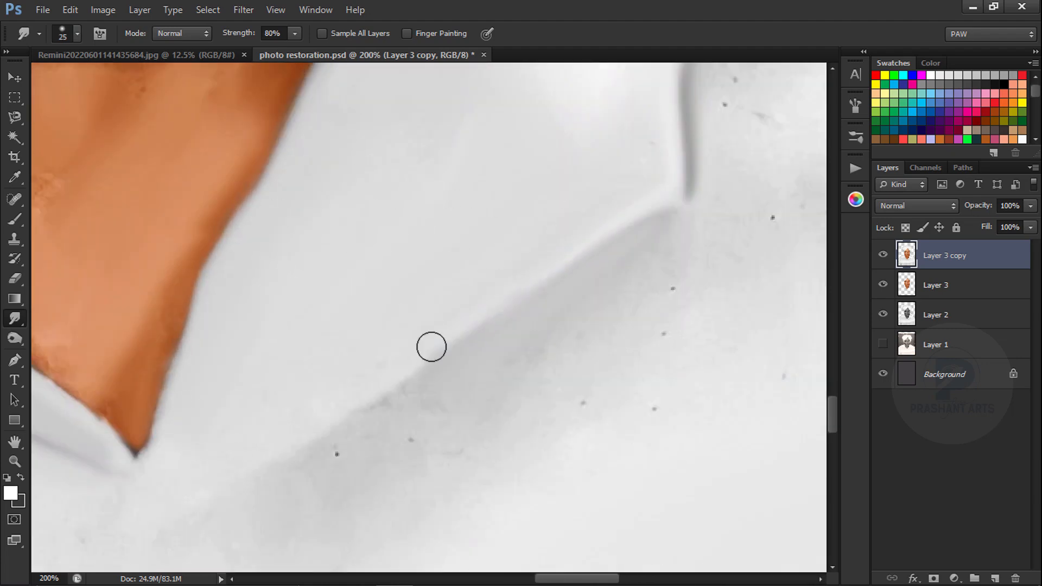
- Refine the right-side collar flap's lower edge towards the tip of the neck opening with a smaller Smudge brush
key(ctrl+minus)
key(bracketleft)
key(bracketleft)
key(bracketleft)
key(bracketleft)
key(bracketleft)
drag(273, 150, 447, 329)
key(ctrl+plus)
key(ctrl+plus)
key(ctrl+plus)
drag(310, 272, 326, 444)
- Smudge away the specks and uneven shading on the shirt below the left-side collar with an 80 px brush
key(ctrl+minus)
key(ctrl+minus)
key(ctrl+minus)
key(ctrl+plus)
drag(339, 403, 409, 189)
key(ctrl+plus)
key(bracketright)
key(bracketright)
key(bracketright)
drag(427, 282, 396, 287)
drag(473, 342, 470, 361)
mouse_move(110, 437)
mouse_down()
mouse_move(286, 368)
mouse_move(328, 319)
mouse_up()
drag(291, 301, 298, 275)
key(bracketleft)
key(bracketleft)
key(bracketleft)
key(bracketleft)
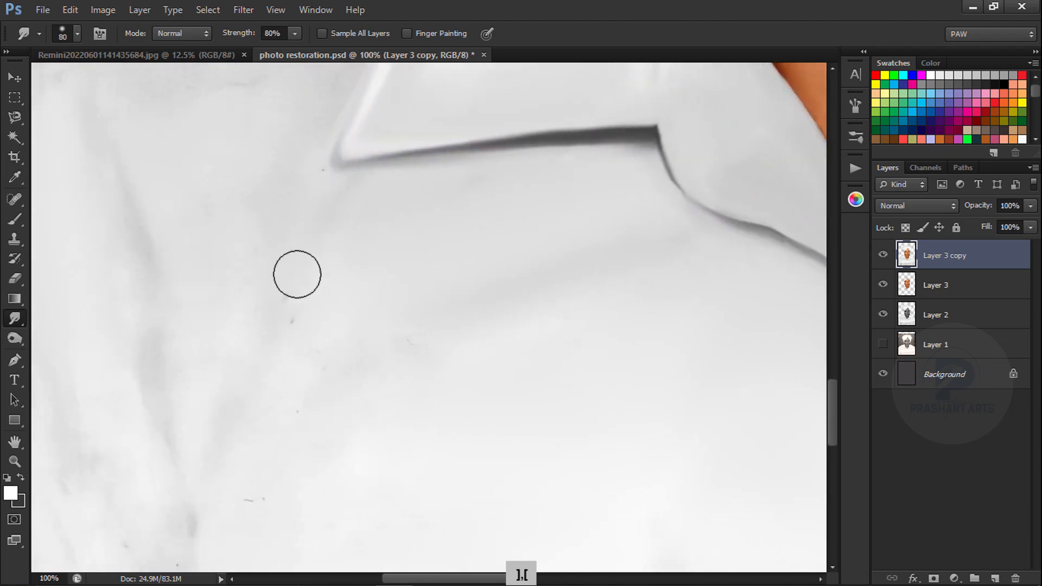
drag(294, 320, 245, 350)
- Smudge the shirt's front placket into a fold line running down from the neck opening with a 45 px brush
key(ctrl+minus)
key(ctrl+minus)
key(ctrl+minus)
key(ctrl+plus)
drag(661, 333, 406, 203)
key(ctrl+plus)
mouse_move(486, 171)
mouse_down()
mouse_move(419, 221)
mouse_move(404, 400)
mouse_up()
key(bracketright)
key(bracketleft)
key(bracketleft)
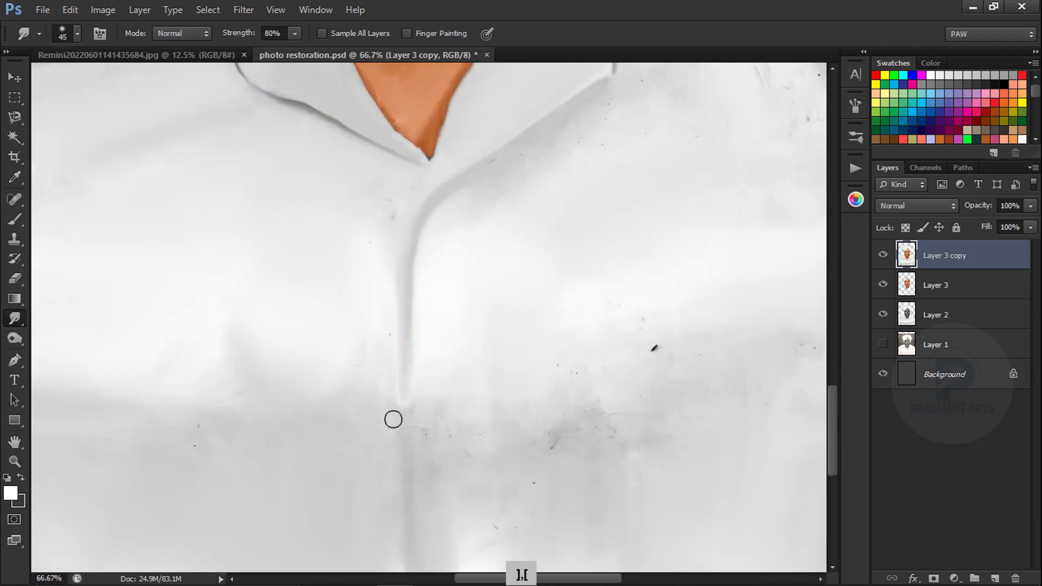
- Undo the last placket stroke, then rework the fold with a light edge and smooth the fabric beside it with a 125 px brush
key(ctrl+alt+z)
key(bracketleft)
key(bracketleft)
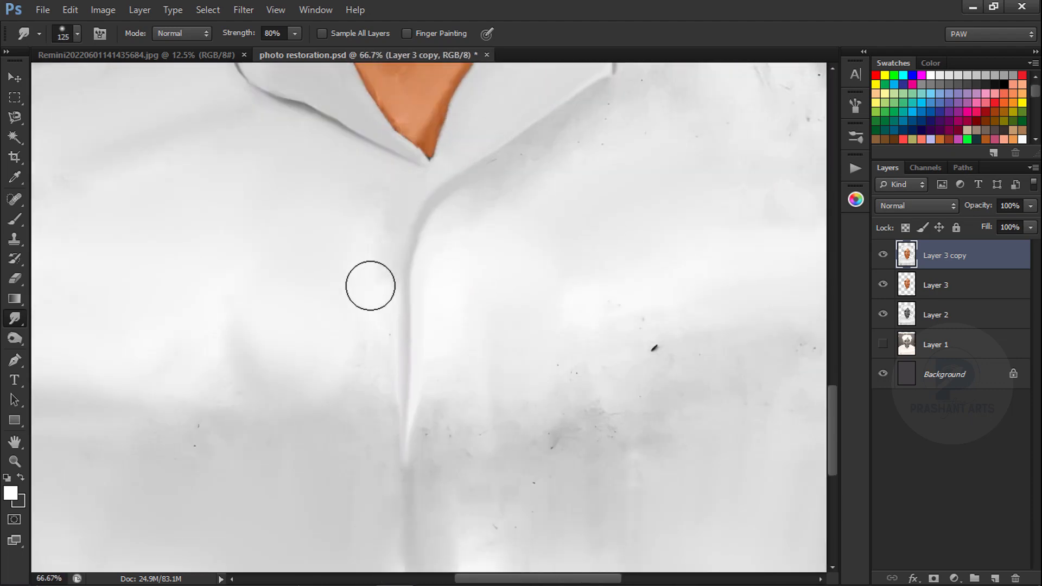
- Smudge the right-side collar's lower edge into a clean shadow line running outward from the notch with a small brush
key(ctrl+minus)
key(ctrl+minus)
key(bracketright)
space+drag(595, 159, 488, 330)
key(ctrl+plus)
key(ctrl+plus)
key(ctrl+plus)
key(bracketleft)
key(bracketleft)
key(bracketleft)
key(bracketleft)
key(bracketleft)
key(bracketleft)
key(bracketleft)
key(bracketleft)
key(bracketleft)
key(bracketleft)
drag(404, 388, 611, 404)
- Smooth the right-side collar fabric above its lower edge with an 80 px Smudge brush
key(bracketright)
key(bracketright)
key(bracketright)
key(bracketright)
key(bracketright)
key(bracketright)
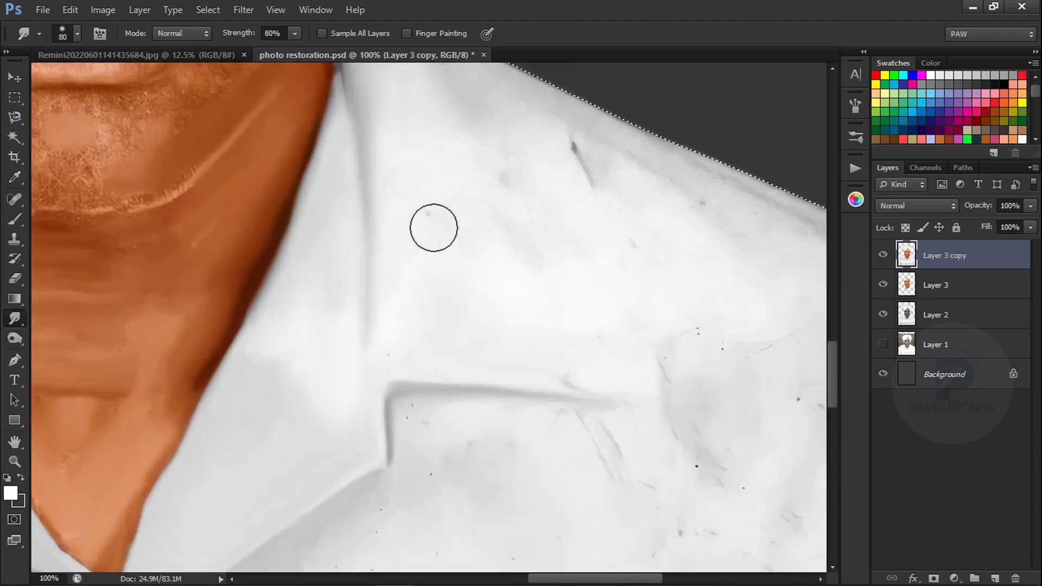
- Set the Smudge strength to 30% and smooth the fabric across the shirt's lower chest and right-side front with a very large brush
key(ctrl+minus)
key(ctrl+minus)
key(ctrl+minus)
key(ctrl+minus)
key(3)
key(bracketright)
key(bracketright)
key(bracketright)
key(bracketright)
key(bracketright)
key(bracketright)
key(bracketright)
key(bracketright)
key(bracketright)
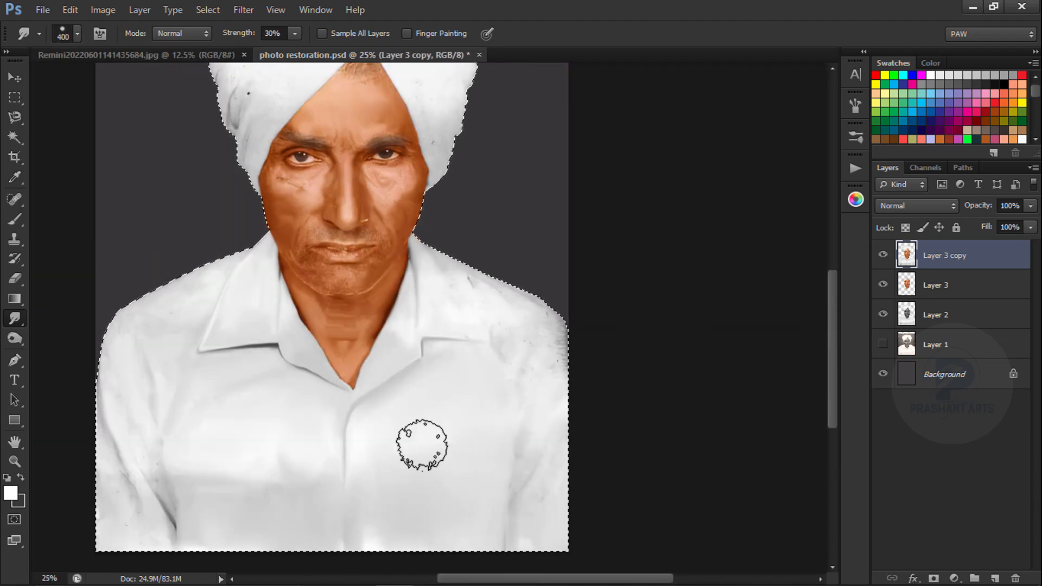
key(bracketright)
key(bracketright)
mouse_move(282, 487)
mouse_down()
mouse_move(221, 476)
mouse_move(327, 496)
mouse_up()
space+drag(337, 422, 477, 284)
drag(542, 344, 532, 373)
- Smooth the blotchy left-side sleeve and its dark fold with a Smudge brush of 400 px or larger
key(bracketleft)
key(bracketleft)
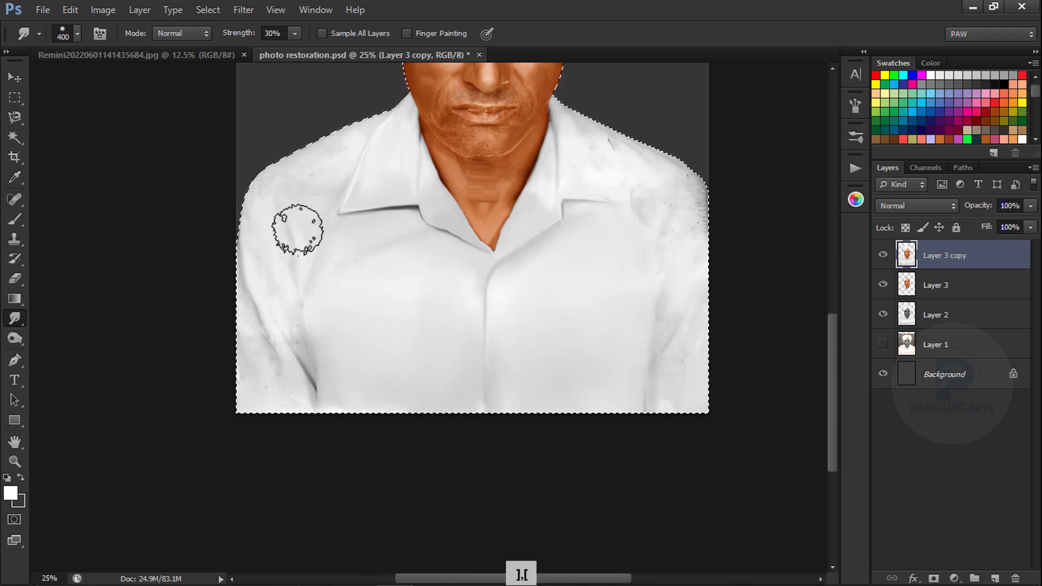
key(bracketright)
drag(289, 374, 315, 395)
- Smooth the spotted fabric of the right-side shoulder at 30% strength with a Smudge brush of roughly 200 px
space+drag(359, 238, 374, 369)
key(ctrl+plus)
key(bracketleft)
key(bracketleft)
key(bracketleft)
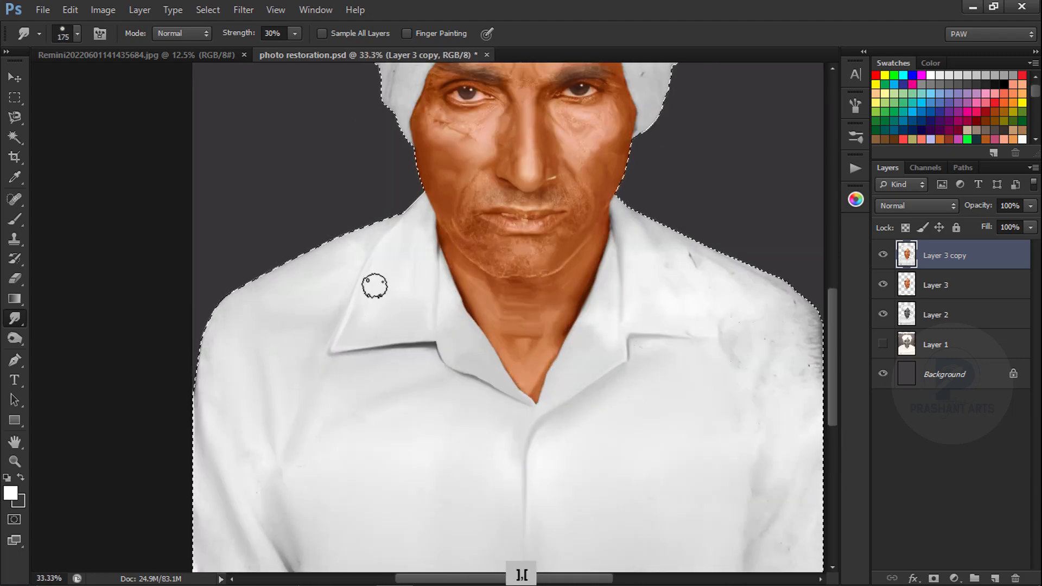
space+drag(591, 331, 373, 318)
key(bracketright)
key(bracketright)
drag(487, 305, 582, 361)
- Even out the sleeves and the lower part of the shirt with a Smudge brush of about 200 px
space+drag(558, 411, 538, 274)
key(bracketright)
key(bracketright)
key(ctrl+minus)
key(ctrl+minus)
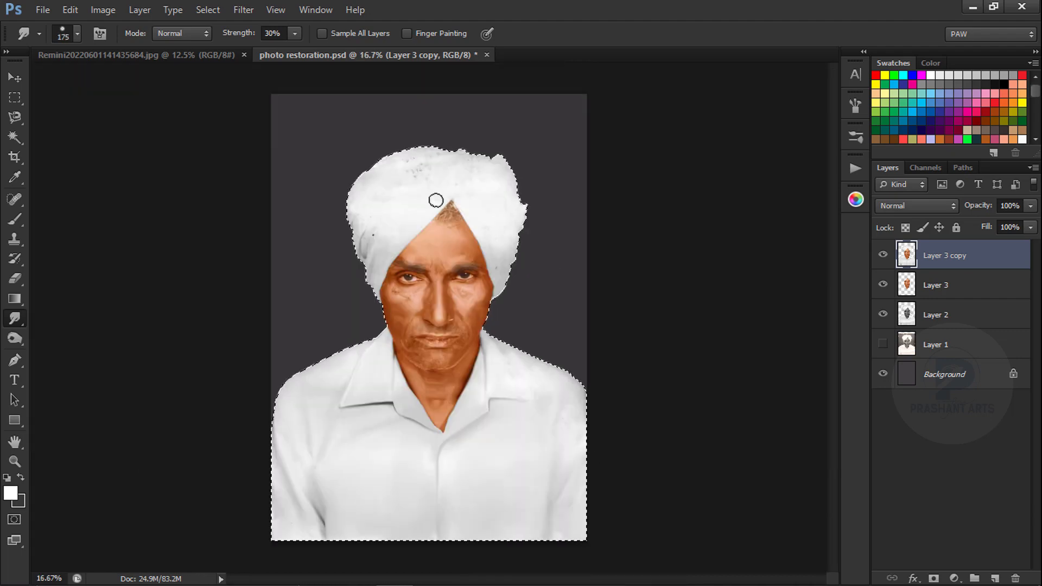
key(ctrl+plus)
space+drag(471, 510, 427, 324)
key(bracketright)
key(bracketright)
key(bracketright)
key(bracketleft)
key(ctrl+minus)
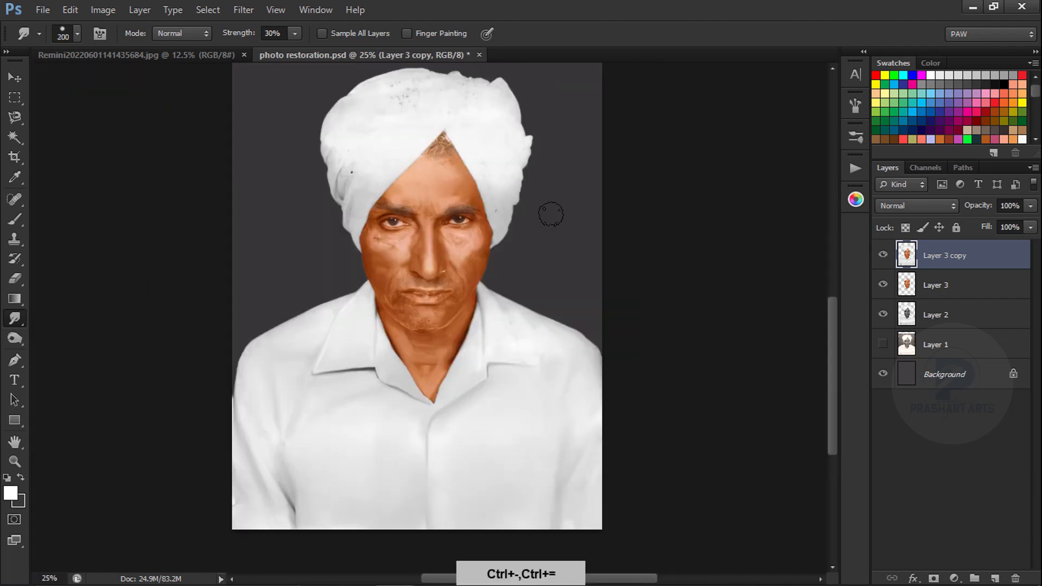
- Choose a soft round 35 px tip for the Smudge brush and turn off its Spacing
key(ctrl+plus)
key(ctrl+plus)
key(ctrl+plus)
space+drag(465, 186, 466, 409)
key(ctrl+plus)
key(bracketleft)
key(bracketleft)
click(71, 33)
click(856, 137)
click(693, 206)
click(856, 106)
click(677, 368)
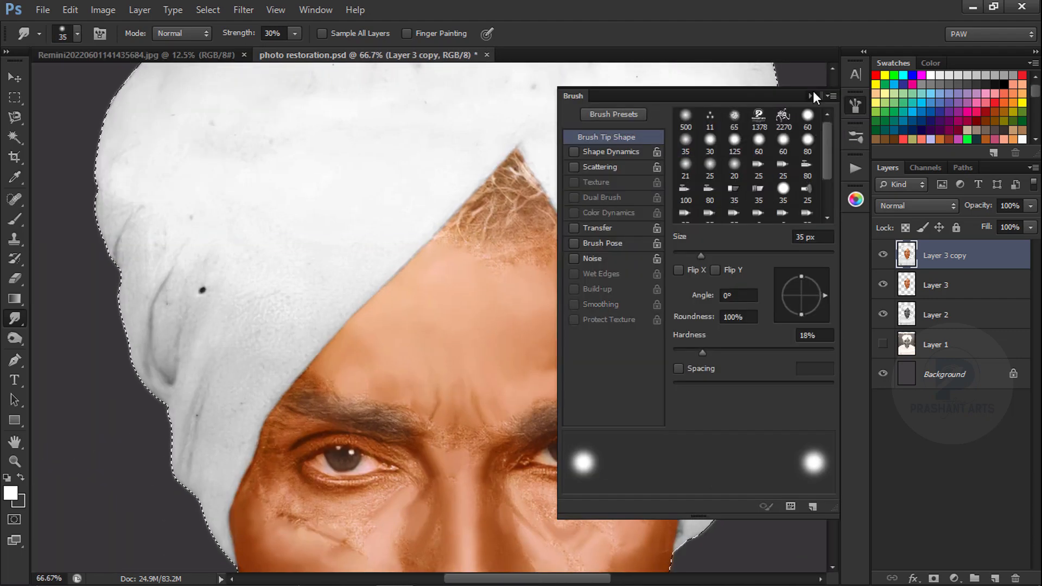
click(813, 93)
- Set the Smudge strength to 70% and smooth the forehead skin below the hairline with an enlarged soft brush
key(7)
key(bracketright)
key(bracketright)
key(bracketright)
key(bracketright)
key(bracketright)
key(bracketright)
key(bracketright)
key(bracketright)
drag(542, 261, 473, 275)
- Smooth the grainy skin between the nose bridge and the left-side cheek with a 45 px Smudge brush
space+drag(466, 316, 472, 73)
key(ctrl+plus)
key(ctrl+plus)
key(bracketleft)
key(bracketleft)
key(bracketleft)
key(bracketleft)
key(bracketleft)
key(bracketleft)
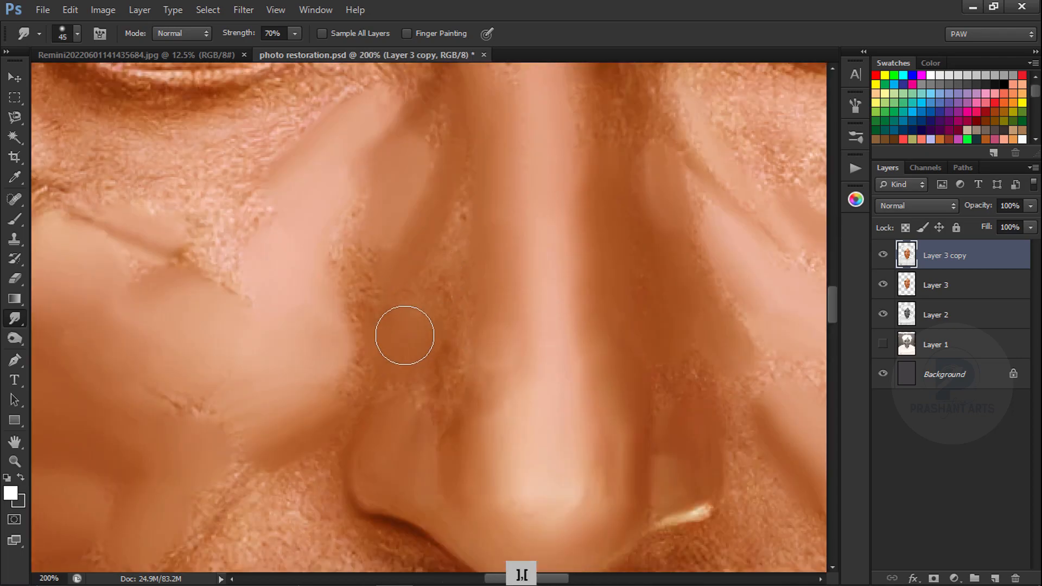
drag(384, 305, 368, 353)
- Smudge the left-side smile line and the cheek beside it into a soft fold running down from the nose
key(bracketleft)
key(bracketleft)
mouse_move(292, 524)
space+mouse_down()
mouse_move(354, 308)
mouse_move(428, 335)
mouse_move(312, 363)
mouse_move(249, 432)
space+mouse_up()
key(bracketright)
key(bracketright)
key(bracketright)
key(bracketleft)
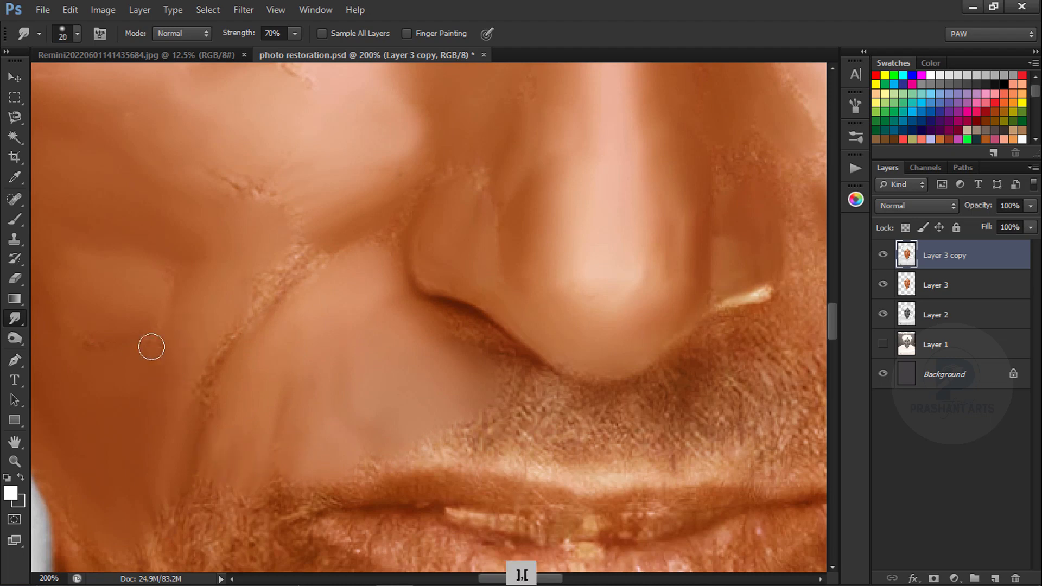
key(bracketright)
key(bracketright)
drag(304, 255, 209, 360)
- Smooth the right-side smile line from the nostril down past the mouth corner with a 30 px Smudge brush
space+drag(787, 272, 455, 211)
key(bracketleft)
mouse_move(513, 157)
mouse_down()
mouse_move(493, 218)
mouse_move(414, 279)
mouse_move(461, 363)
mouse_move(400, 391)
mouse_move(525, 391)
mouse_move(566, 438)
mouse_up()
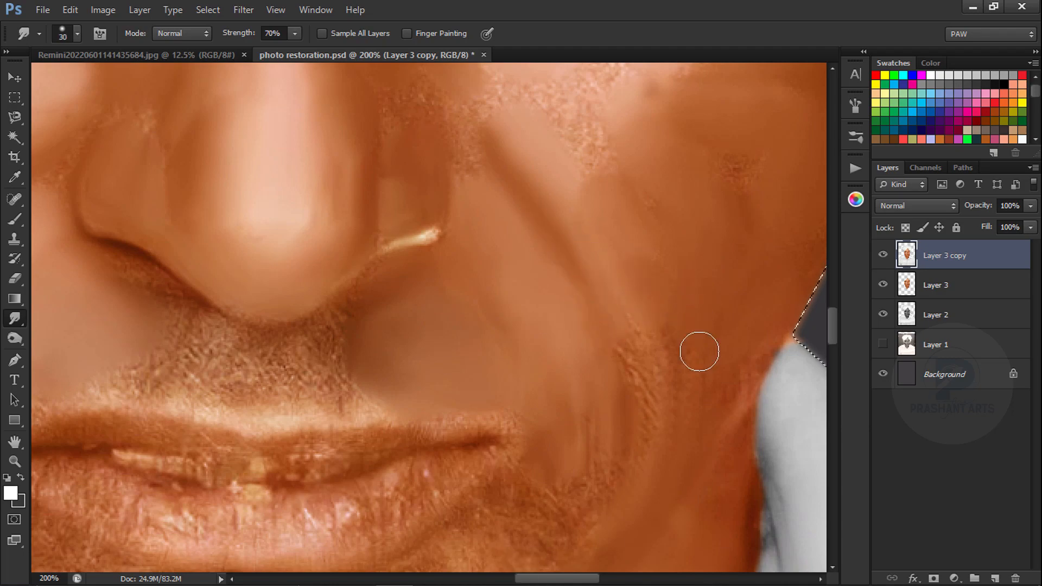
- Smooth the outer right-side cheek up to the face edge beside the turban with a Smudge brush of 35 px or larger
key(bracketright)
key(bracketright)
space+drag(733, 217, 587, 407)
drag(589, 374, 596, 339)
drag(737, 87, 656, 317)
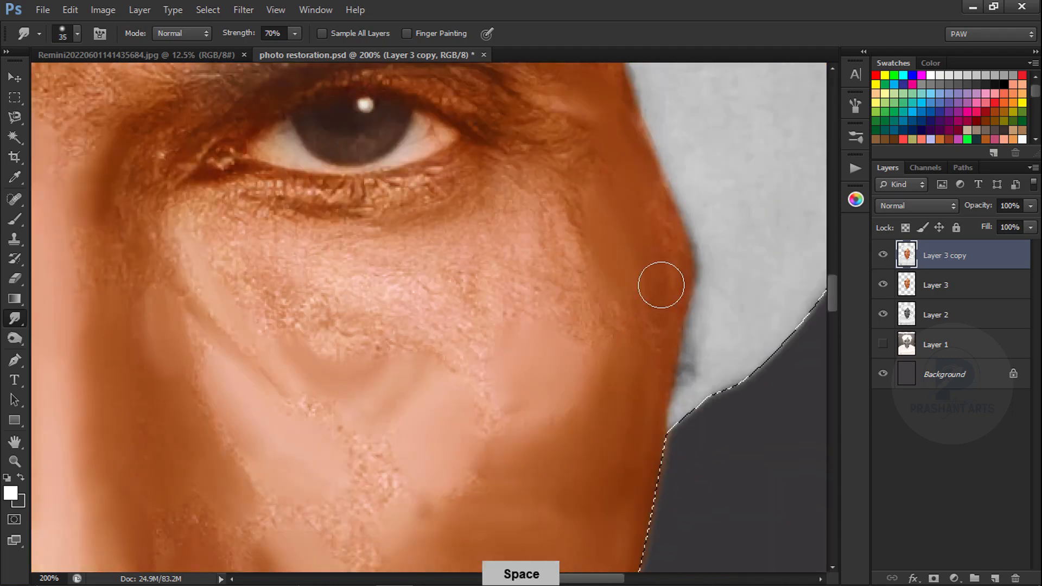
key(ctrl+minus)
key(ctrl+minus)
key(ctrl+minus)
key(ctrl+equal)
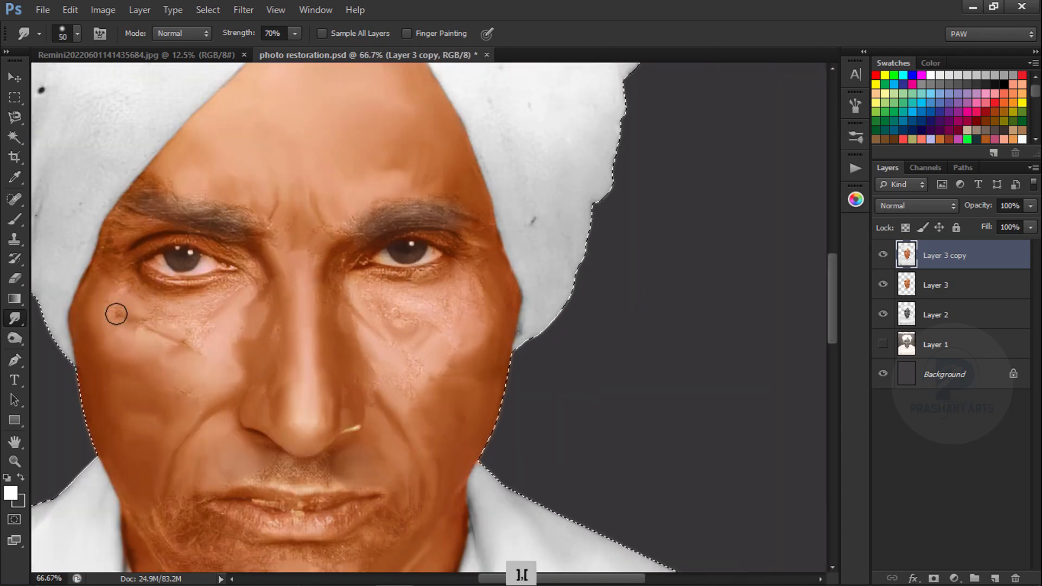
- Smooth the stubble on the chin's left side and centre with Smudge brushes of 20 to 40 px
space+drag(184, 402, 347, 165)
key(bracketleft)
key(ctrl+equal)
key(ctrl+equal)
key(bracketleft)
key(bracketleft)
key(bracketleft)
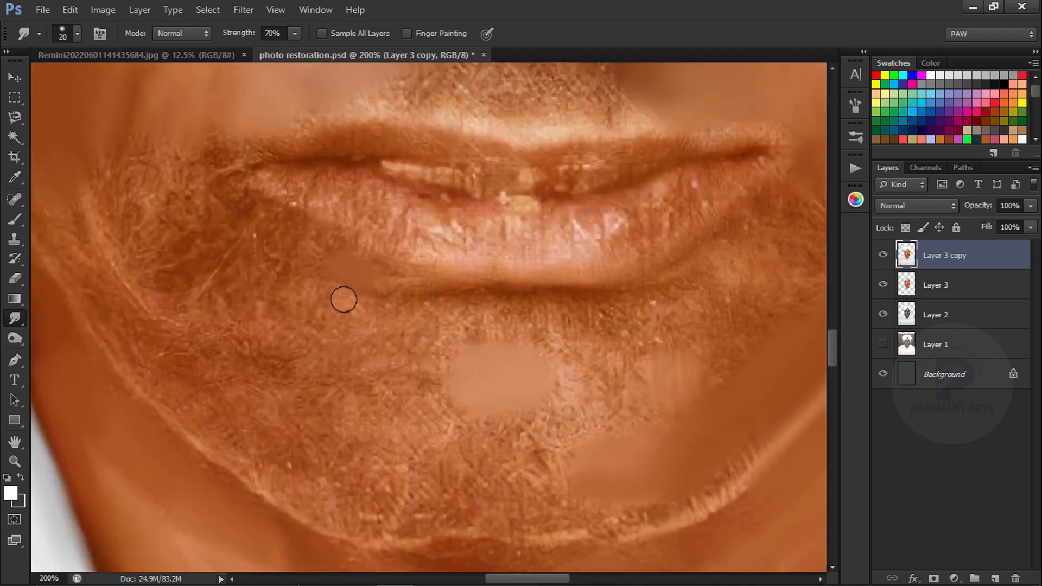
mouse_move(314, 356)
mouse_down()
mouse_move(328, 410)
mouse_move(203, 389)
mouse_move(345, 456)
mouse_up()
mouse_move(614, 375)
mouse_down()
mouse_move(583, 385)
mouse_move(619, 426)
mouse_up()
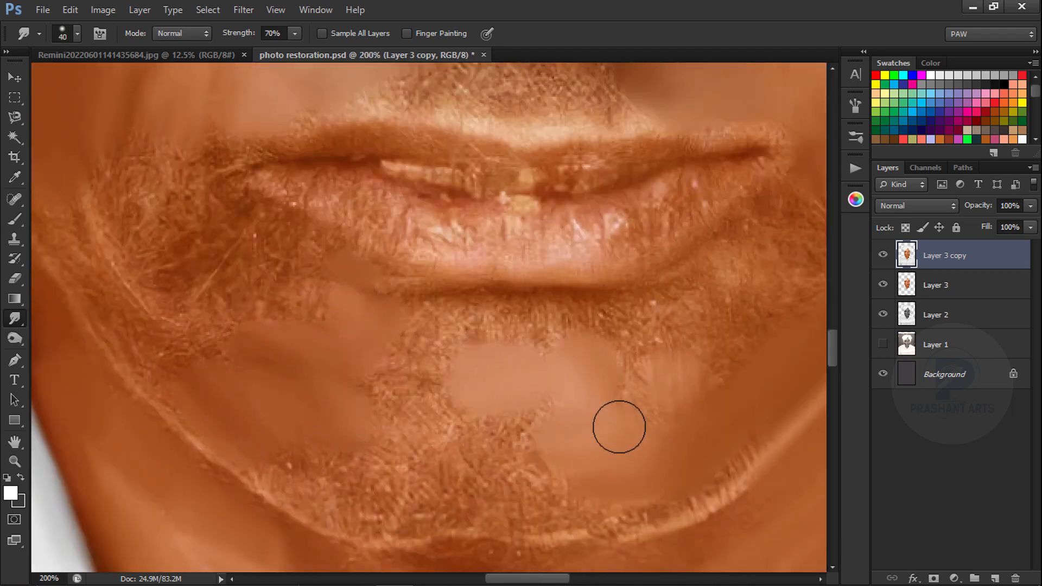
- Blend the jawline's light edge into a clean curve and smooth the chin above it with a 45 px Smudge brush
drag(717, 453, 751, 442)
drag(750, 441, 664, 322)
key(bracketleft)
drag(564, 399, 454, 408)
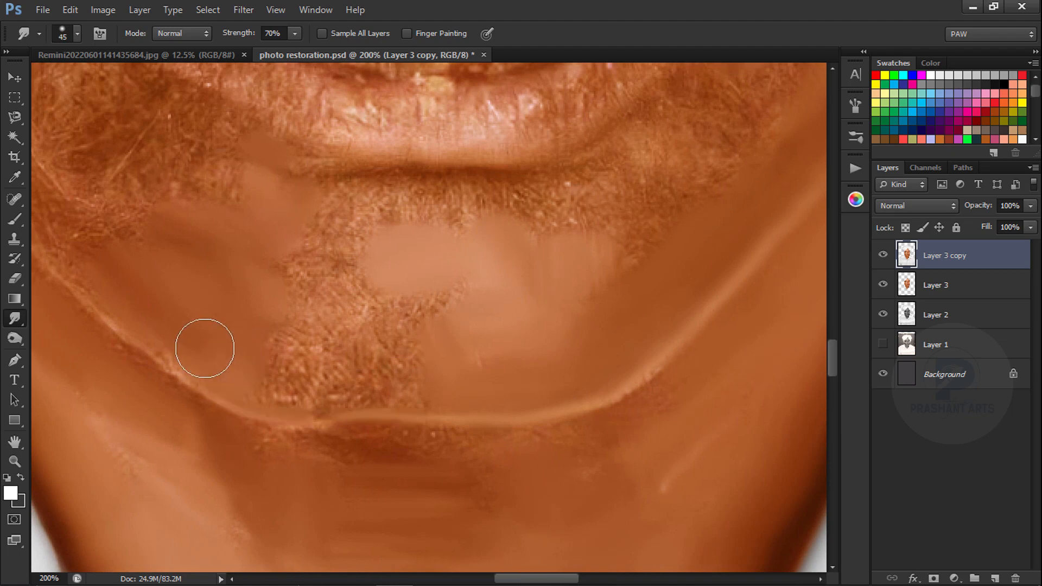
mouse_move(204, 348)
mouse_down()
mouse_move(262, 371)
mouse_move(411, 343)
mouse_move(293, 299)
mouse_up()
- Refine the chin's lower edge and blend the shadow on the neck beneath it, reducing the Smudge brush to 10 px
key(bracketleft)
key(bracketleft)
key(bracketleft)
drag(413, 449, 454, 447)
key(bracketleft)
key(bracketleft)
key(bracketleft)
drag(336, 428, 271, 432)
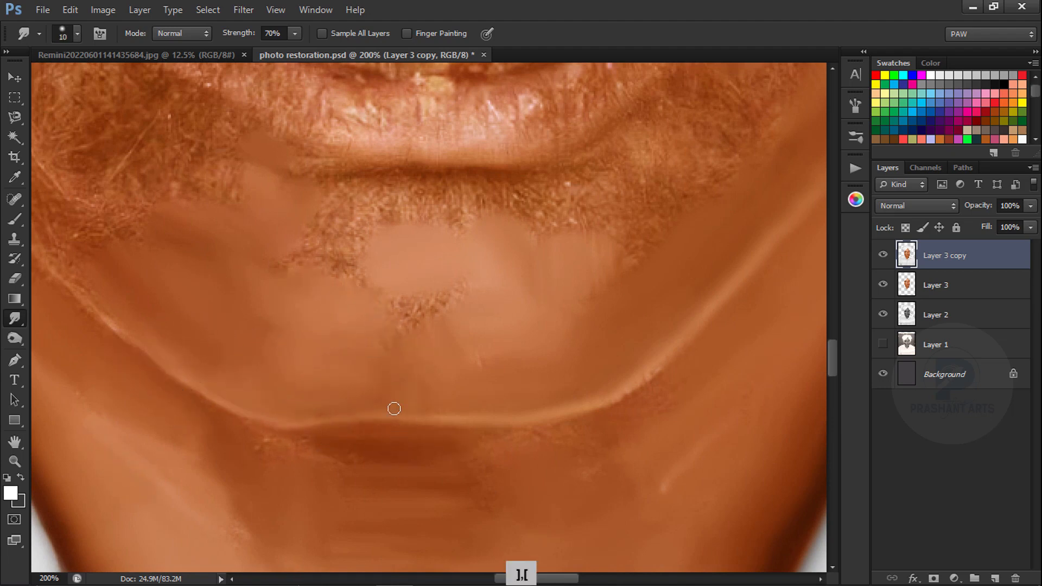
- Smooth the stubble below the lower lip and around the right-side mouth corner with a Smudge brush of 30 to 35 px
drag(341, 194, 358, 233)
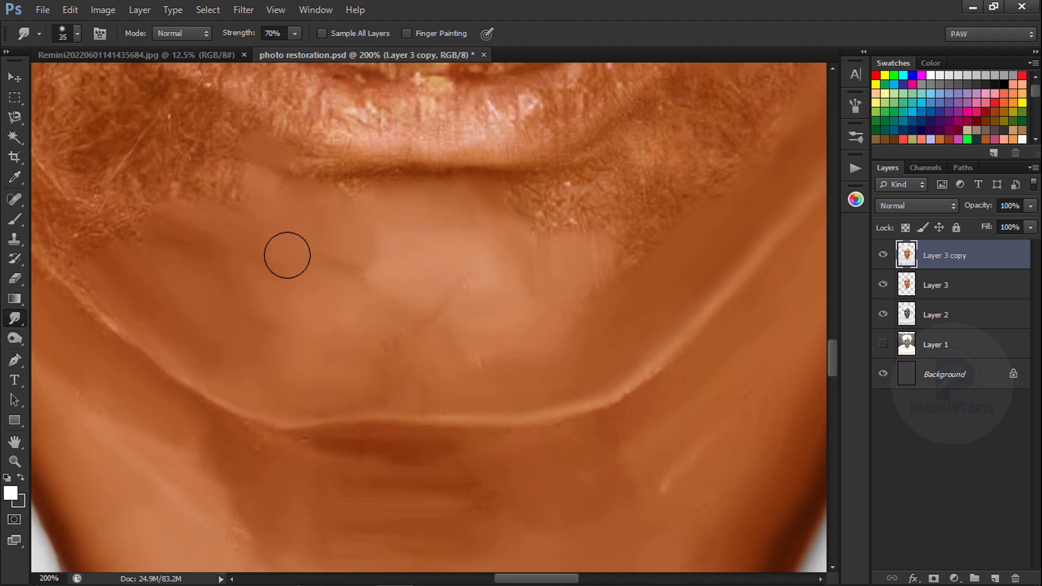
key(space)
drag(560, 265, 326, 402)
key(bracketright)
drag(449, 304, 490, 251)
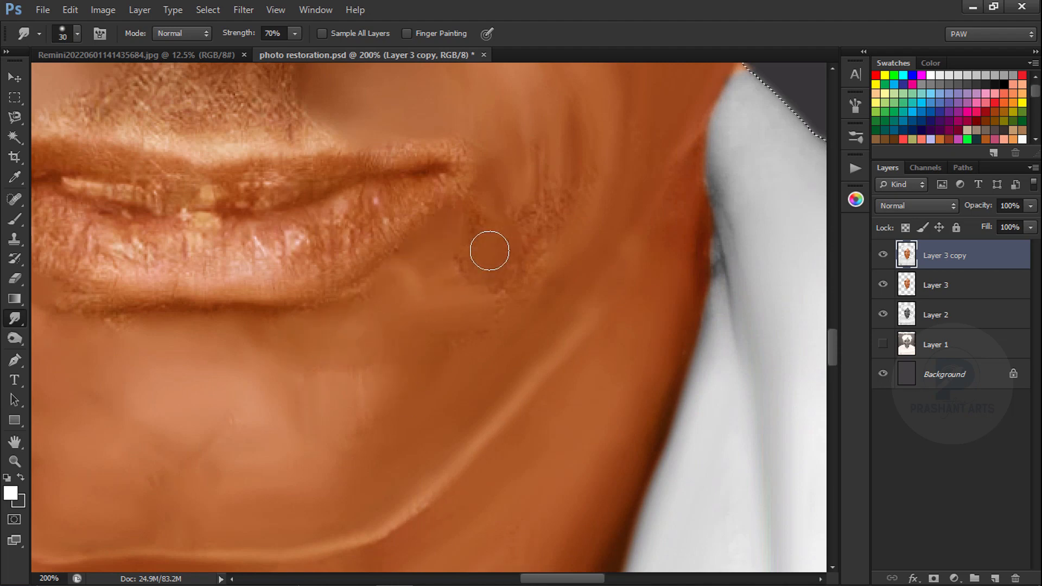
- Smooth the stubble around the left-side mouth corner and along the adjoining jaw with a 30 px Smudge brush
key(space)
drag(456, 356, 787, 461)
drag(262, 347, 299, 377)
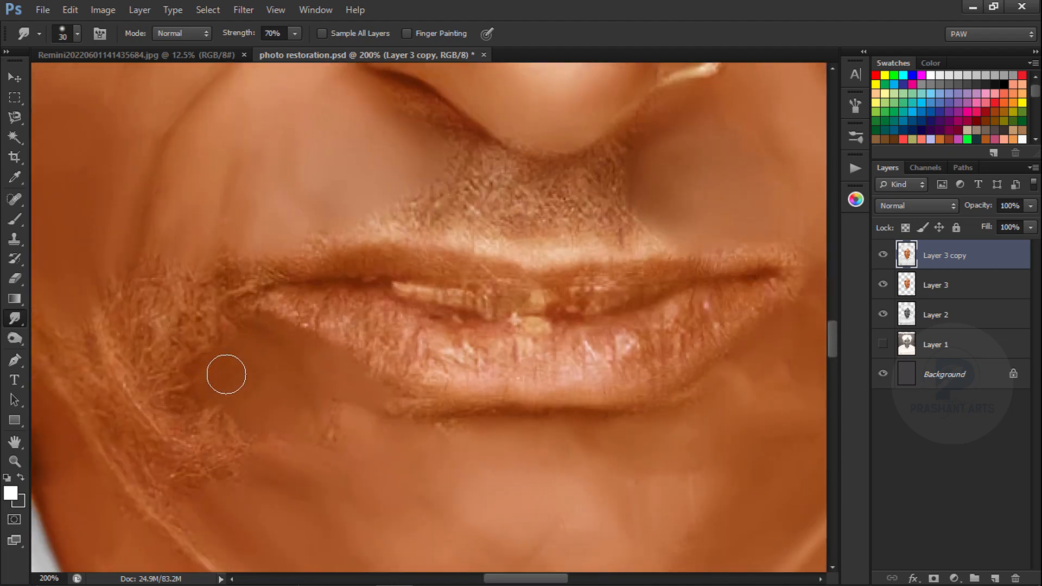
key(space)
drag(60, 281, 177, 188)
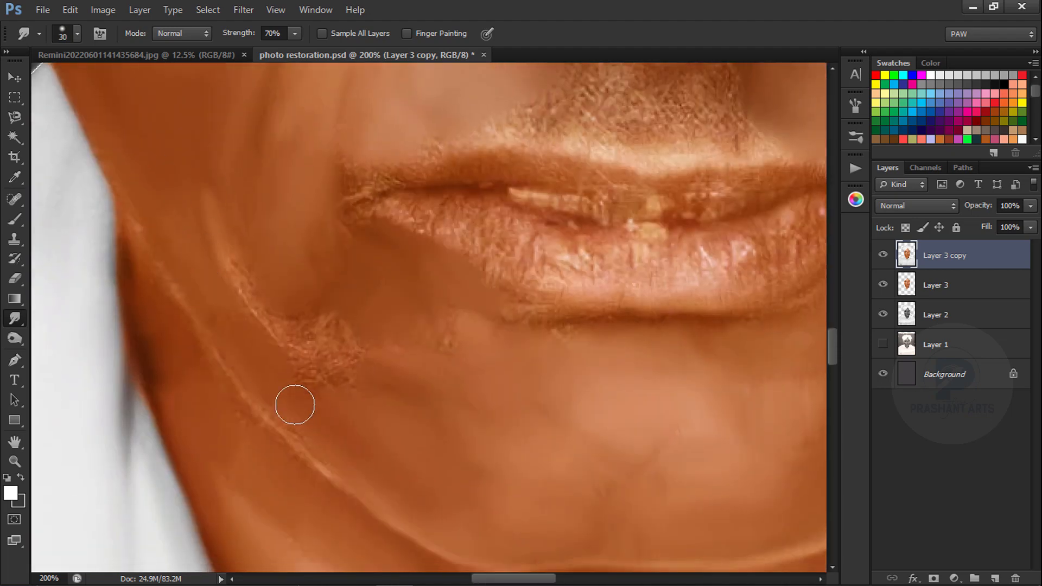
- Heal the scratch line on the cheek beneath the left-side eye with the healing brush
key(ctrl+minus)
key(ctrl+minus)
key(ctrl+minus)
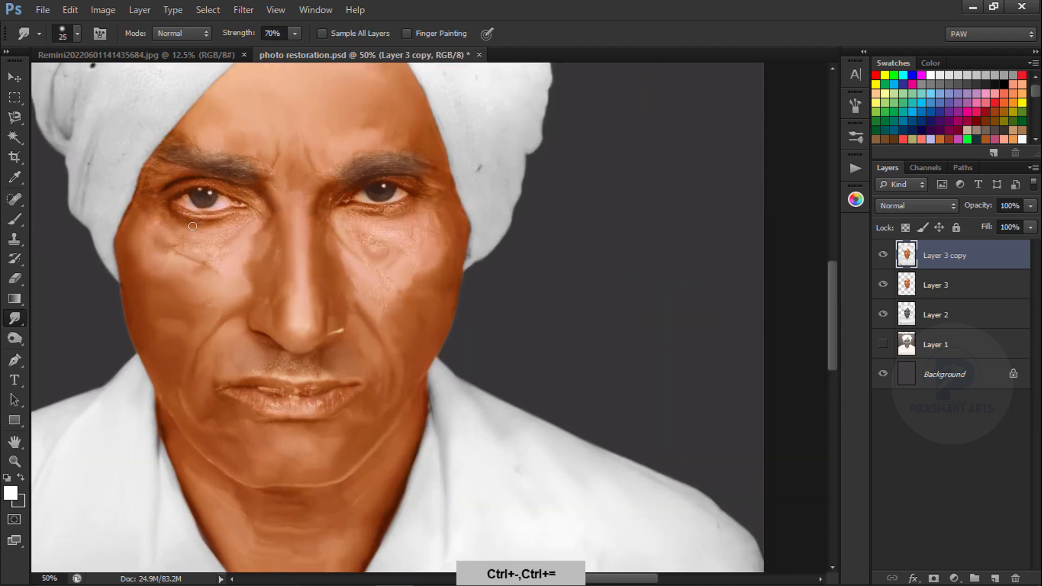
key(ctrl+equal)
key(ctrl+equal)
key(j)
drag(195, 292, 260, 318)
- Smooth the skin beneath the left-side eye and on the cheek below it with a Smudge brush of about 20 px
key(r)
key(ctrl+minus)
key(ctrl+equal)
key(bracketright)
key(bracketright)
key(bracketleft)
key(bracketleft)
key(bracketleft)
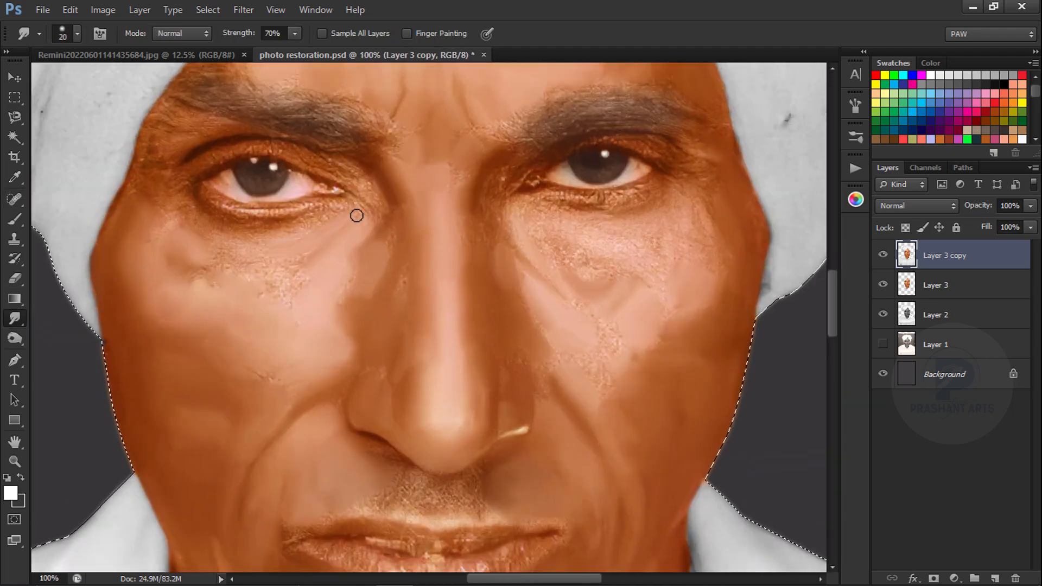
key(space)
key(bracketright)
key(bracketright)
mouse_move(522, 353)
mouse_down()
mouse_move(254, 245)
mouse_move(356, 272)
mouse_up()
drag(350, 122, 365, 227)
- Blend the right-side cheek beside the nose, reducing the Smudge brush to 25 px for close work
key(bracketright)
key(bracketright)
key(ctrl+minus)
key(ctrl+minus)
key(ctrl+minus)
mouse_move(339, 154)
mouse_down()
mouse_move(349, 199)
mouse_move(350, 158)
mouse_up()
key(ctrl+equal)
key(ctrl+equal)
key(ctrl+equal)
key(ctrl+equal)
key(bracketleft)
key(bracketleft)
key(bracketleft)
key(bracketleft)
key(bracketleft)
key(bracketleft)
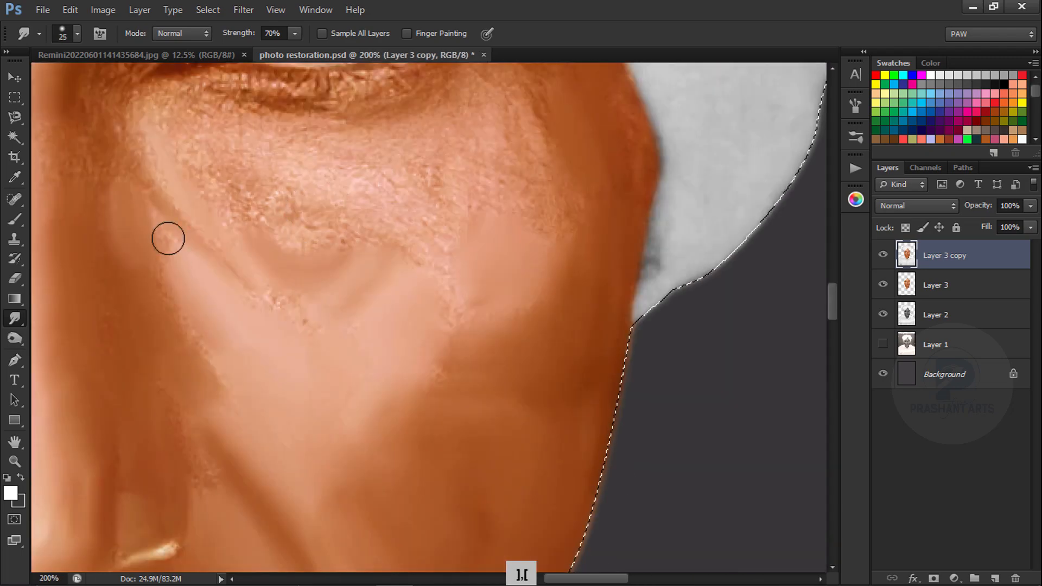
- Smooth the rough skin directly beneath the right-side lower eyelid, finishing with a 15 px Smudge brush
drag(398, 120, 400, 251)
key(bracketright)
key(bracketright)
key(bracketright)
key(bracketright)
mouse_move(399, 287)
mouse_down()
mouse_move(295, 319)
mouse_move(223, 261)
mouse_up()
key(bracketleft)
key(bracketleft)
key(bracketleft)
key(bracketleft)
key(bracketleft)
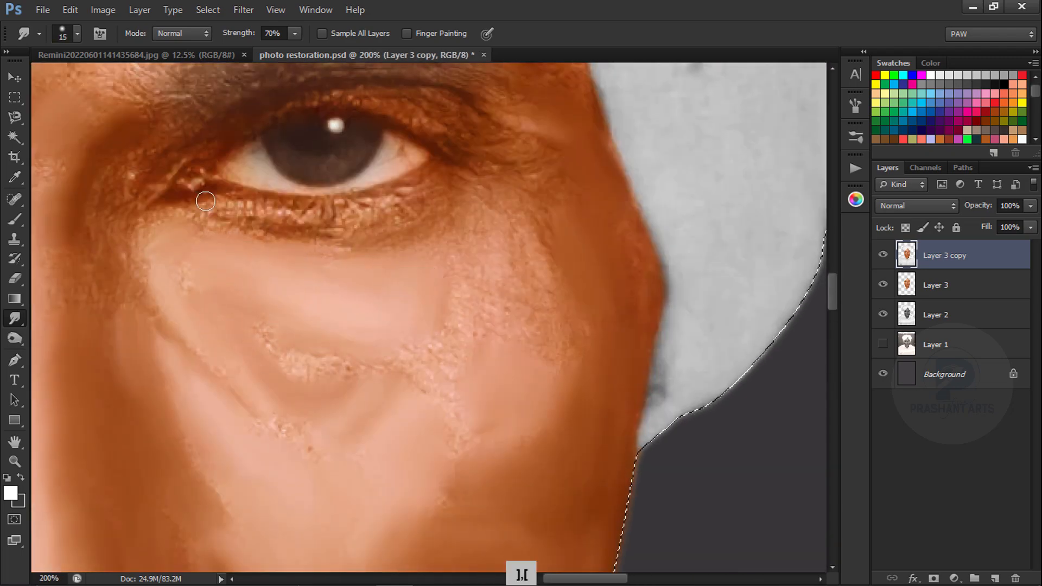
key(bracketleft)
- Smooth the outer cheek and the crease below the right-side eye, enlarging the Smudge brush from 15 px to 35 px
drag(509, 258, 552, 310)
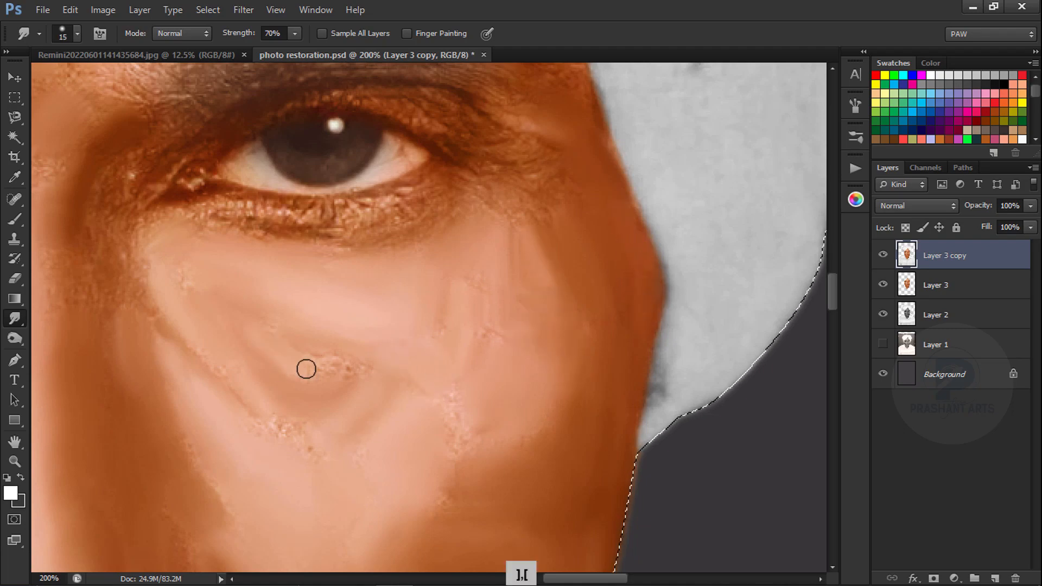
key(bracketright)
key(bracketright)
drag(306, 369, 509, 444)
drag(248, 200, 444, 279)
key(ctrl+minus)
key(ctrl+minus)
key(bracketright)
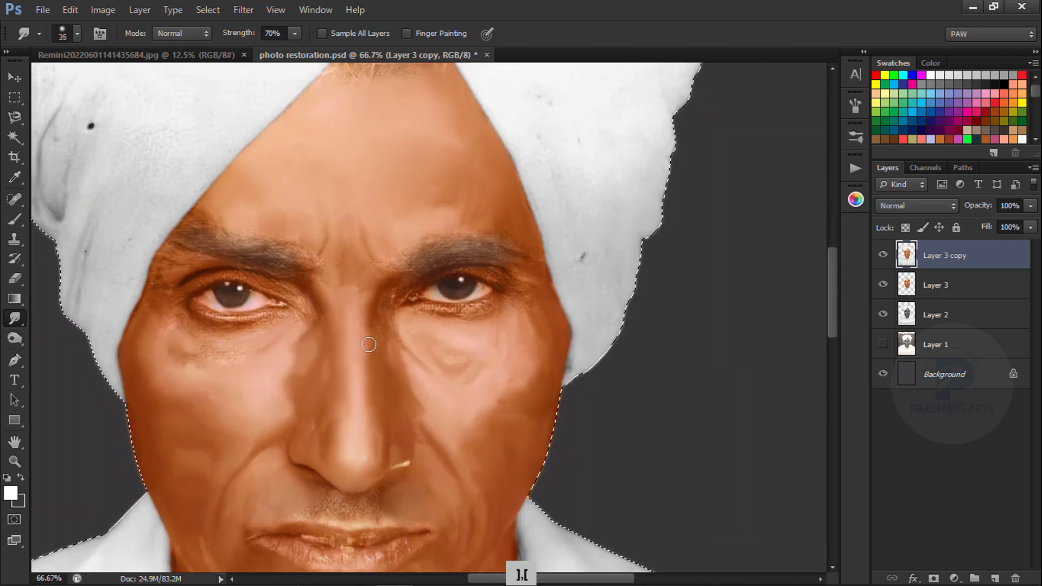
- Limit the selection to the white turban and clothing, excluding the face, and enlarge the Smudge brush to 125 px
key(ctrl+minus)
key(ctrl+minus)
key(ctrl+minus)
key(ctrl+minus)
key(ctrl+equal)
key(ctrl+equal)
key(ctrl+equal)
key(ctrl+equal)
key(bracketright)
key(bracketright)
key(bracketright)
key(bracketright)
key(bracketright)
key(bracketright)
key(bracketright)
key(bracketright)
key(bracketright)
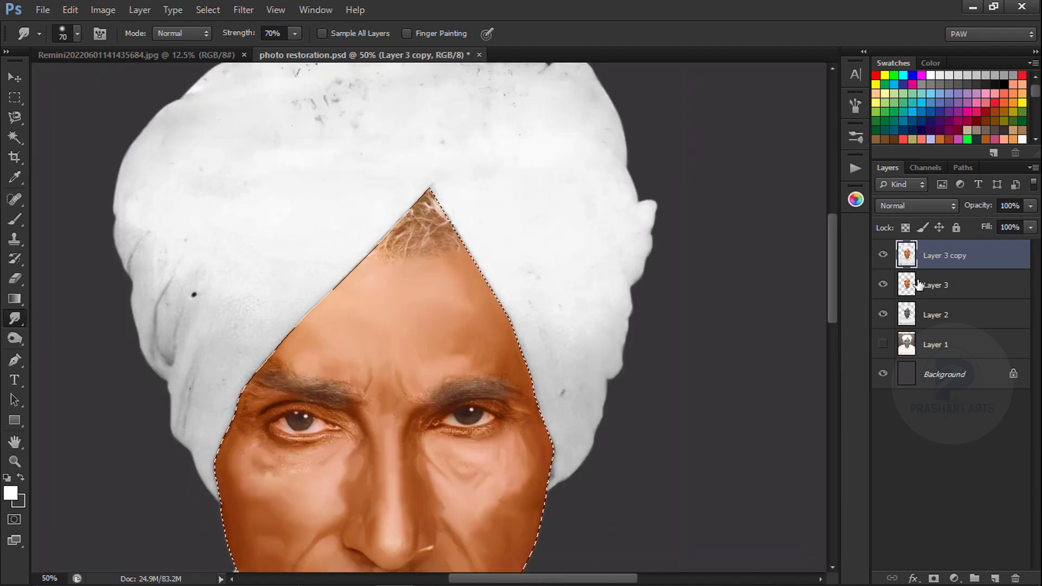
key(bracketleft)
key(bracketleft)
key(bracketleft)
drag(358, 90, 378, 250)
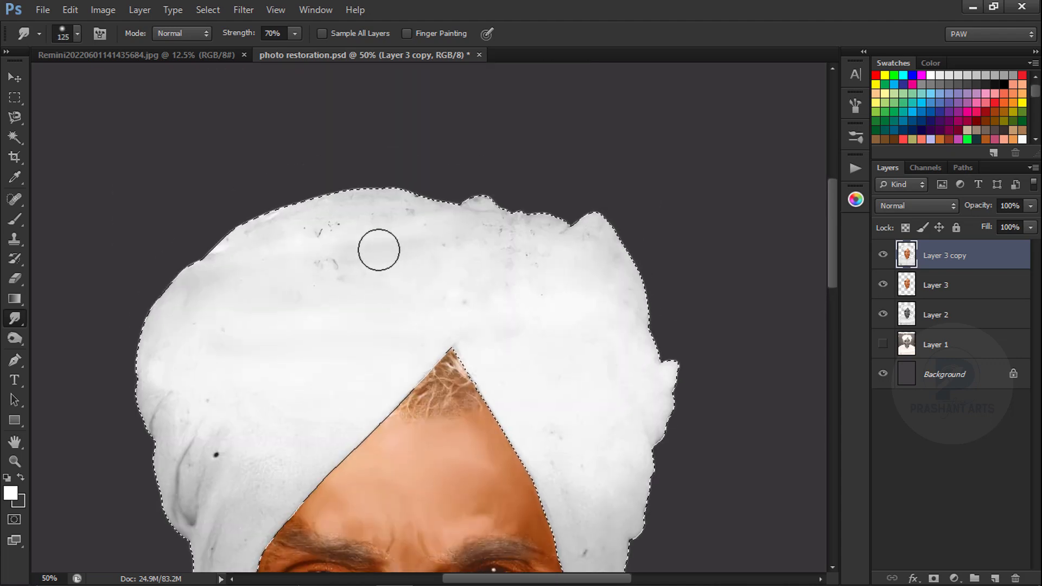
- Smudge away the dark specks across the upper left-side part of the turban, reducing the brush to 90 px
key(bracketleft)
key(bracketleft)
key(bracketleft)
drag(182, 408, 205, 381)
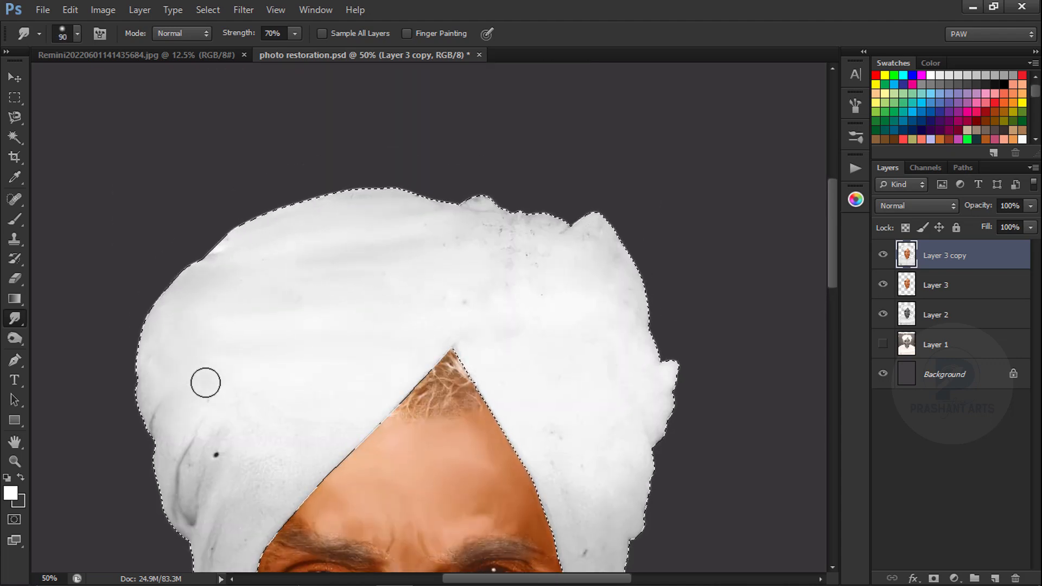
- Paint soft diagonal folds and remove the spots on the turban's left side with a 90 to 100 px Smudge brush
drag(190, 443, 271, 355)
drag(213, 490, 316, 376)
drag(255, 352, 150, 300)
drag(131, 459, 197, 375)
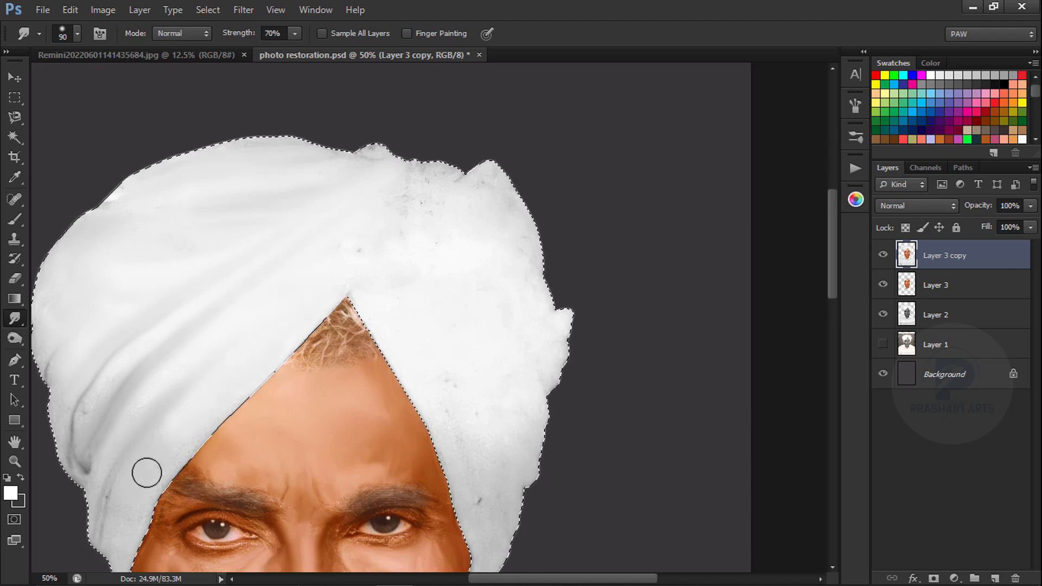
key(bracketright)
drag(128, 268, 219, 289)
key(bracketright)
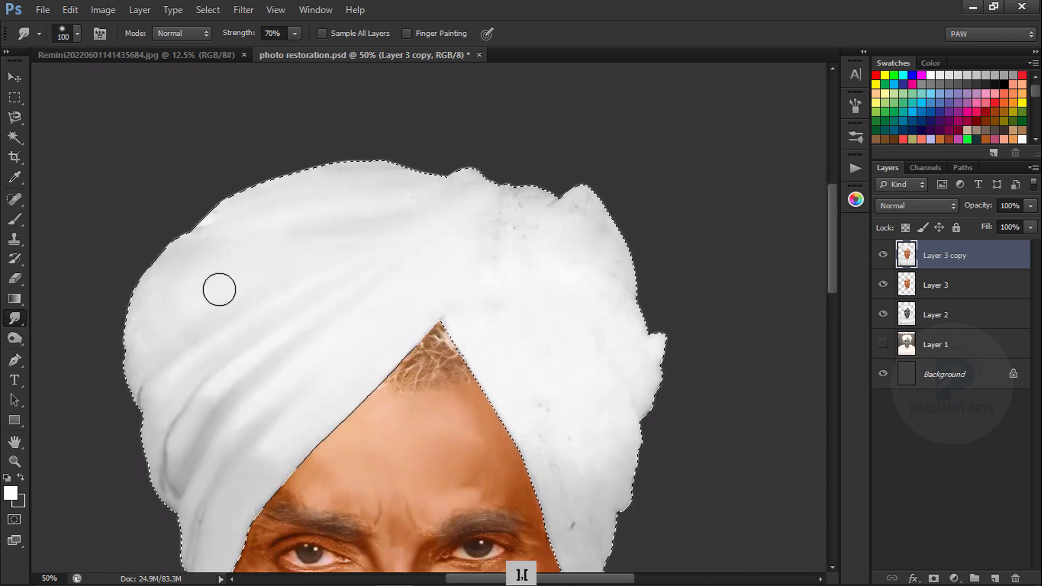
- Smudge out the specks on the turban's upper right-side part and shape its folds with a 90 px brush
drag(542, 233, 521, 206)
drag(589, 356, 551, 268)
key(bracketleft)
key(bracketleft)
key(bracketleft)
mouse_move(518, 354)
mouse_down()
mouse_move(507, 301)
mouse_move(461, 223)
mouse_up()
drag(535, 466, 546, 405)
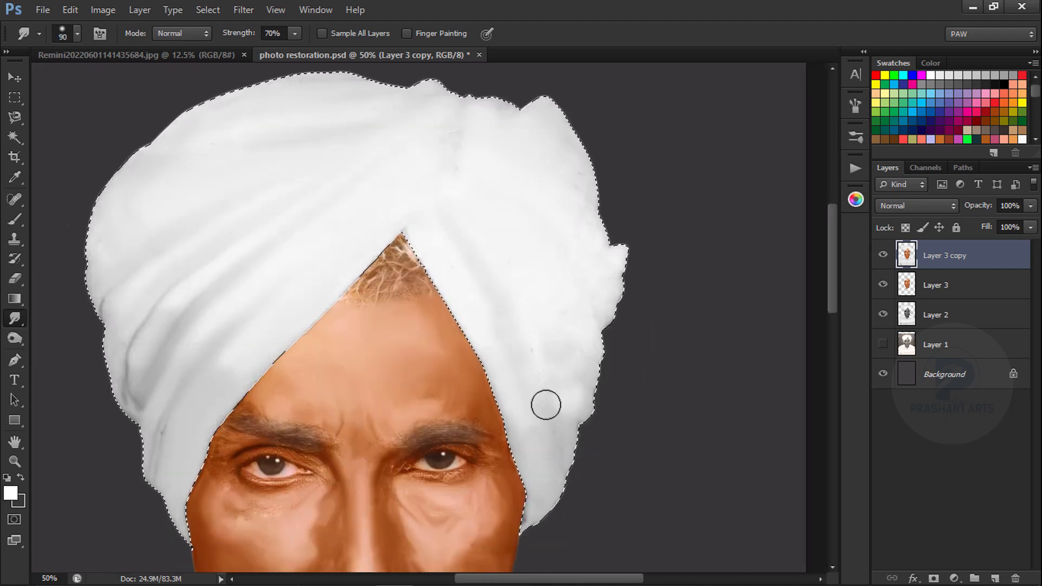
- Smooth the turban's lower right side and define the fold above the forehead peak with a 100 px Smudge brush
key(bracketright)
key(bracketright)
drag(549, 326, 550, 342)
drag(558, 229, 507, 256)
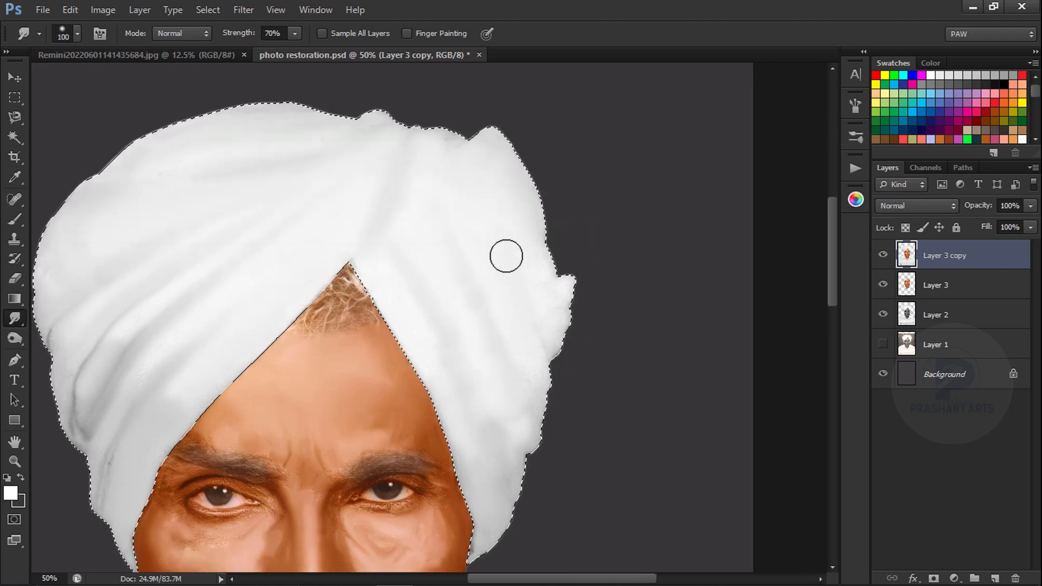
key(ctrl+minus)
key(ctrl+minus)
key(ctrl+equal)
key(ctrl+minus)
key(ctrl+equal)
mouse_move(405, 269)
mouse_down()
mouse_move(443, 229)
mouse_move(458, 240)
mouse_up()
mouse_move(334, 569)
mouse_down()
mouse_move(362, 315)
mouse_move(465, 365)
mouse_up()
- Reduce the Smudge brush to 25 px and clear the turban and clothing selection
key(ctrl+equal)
key(ctrl+equal)
key(ctrl+equal)
key(bracketleft)
key(bracketleft)
key(bracketleft)
key(bracketleft)
key(bracketleft)
key(bracketleft)
key(bracketleft)
key(bracketleft)
key(ctrl+minus)
key(ctrl+minus)
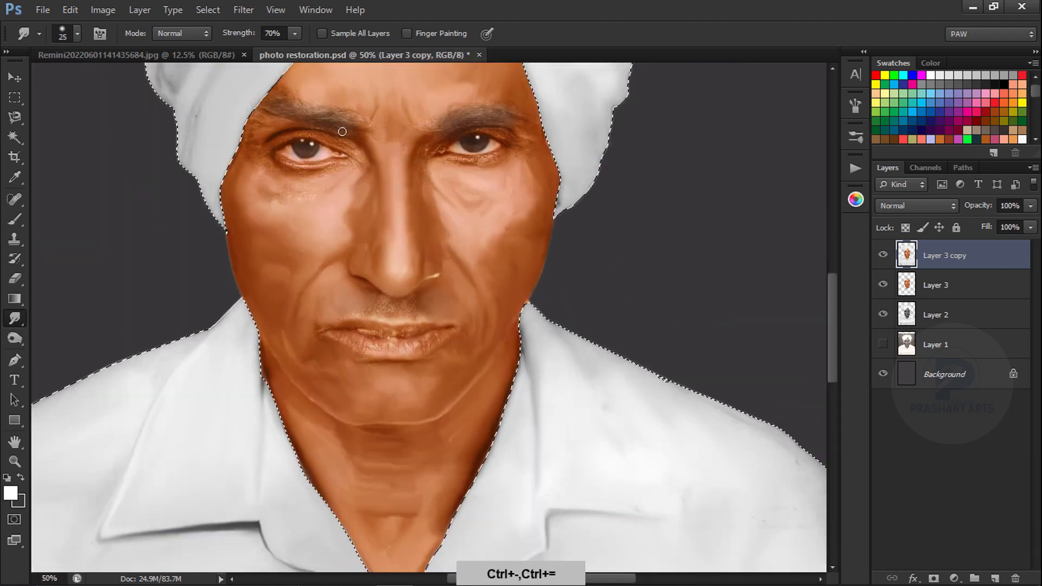
key(ctrl+minus)
key(ctrl+minus)
key(ctrl+d)
- Lasso the clean left-side nostril, copy it to a new layer and flip the copy horizontally
key(ctrl+equal)
key(ctrl+equal)
key(l)
mouse_move(342, 279)
mouse_down()
mouse_move(348, 304)
mouse_move(455, 273)
mouse_up()
key(ctrl+j)
key(ctrl+t)
right_click(338, 289)
click(399, 500)
key(Return)
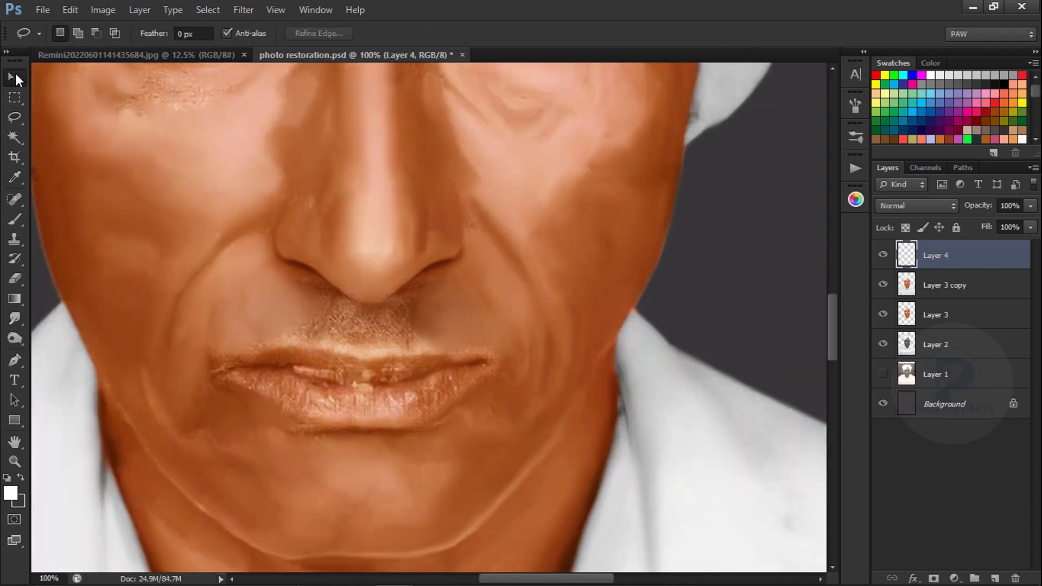
- Fit the flipped nostril over the scratched right-side one, soften its edges with the Eraser and merge it into Layer 3 copy
click(16, 79)
key(e)
key(ctrl+minus)
key(ctrl+e)
key(ctrl+minus)
key(ctrl+minus)
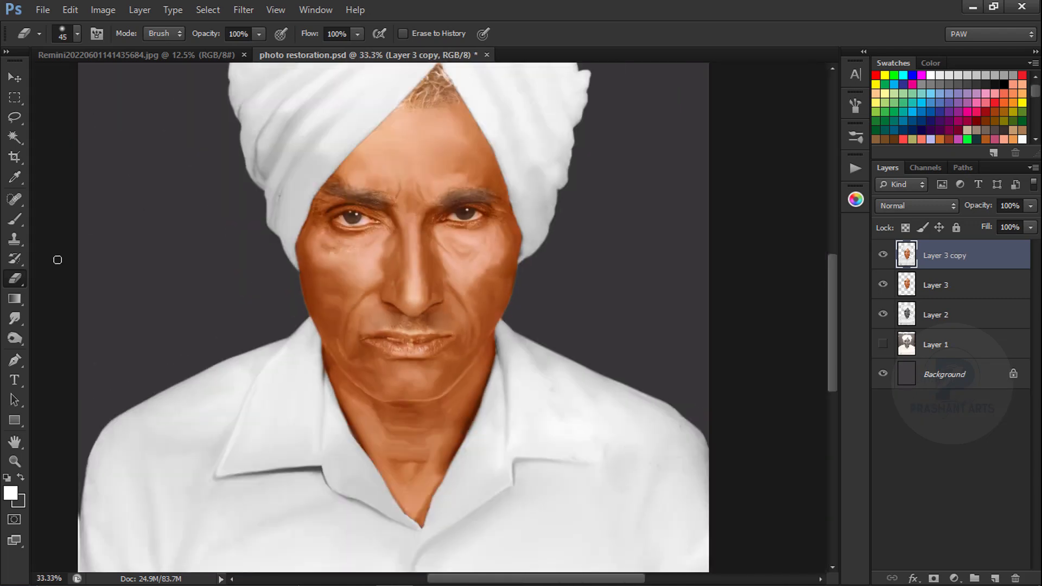
- Heal the pale mark along the left-side part of the lips with the healing brush
click(14, 199)
key(ctrl+equal)
key(ctrl+equal)
key(ctrl+equal)
key(bracketleft)
drag(311, 390, 364, 402)
key(ctrl+minus)
key(ctrl+minus)
key(ctrl+minus)
- Smooth the stubble between the nose and upper lip and refine the nose outline with a 10 to 15 px Smudge brush
click(15, 319)
key(ctrl+equal)
key(ctrl+equal)
key(ctrl+equal)
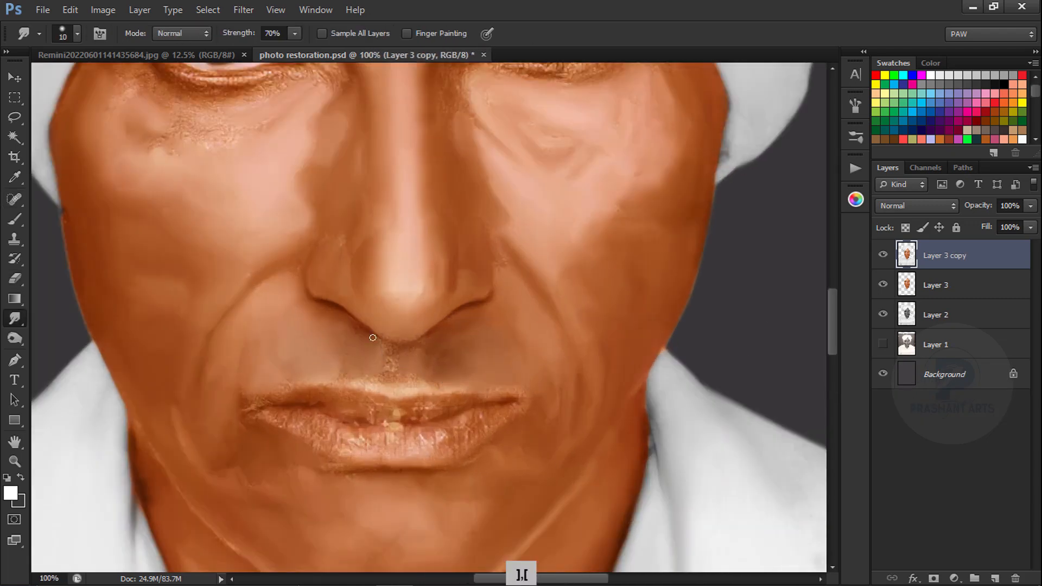
key(bracketright)
key(bracketright)
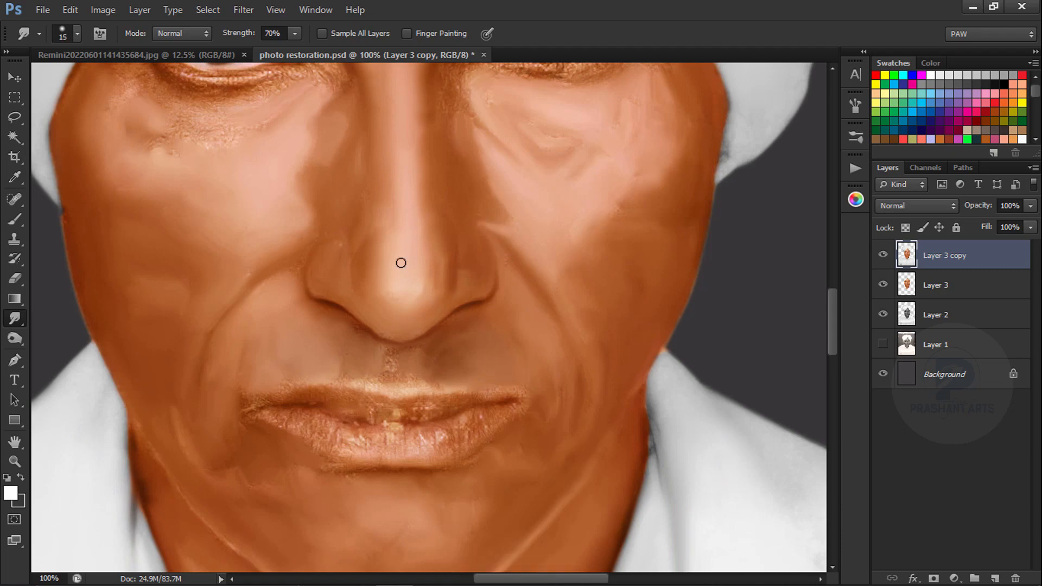
- Smooth the upper eyelid skin of the left-side eye with a 20 px Smudge brush at 50% strength
key(ctrl+minus)
key(ctrl+minus)
key(ctrl+minus)
key(ctrl+equal)
key(ctrl+equal)
drag(467, 121, 484, 342)
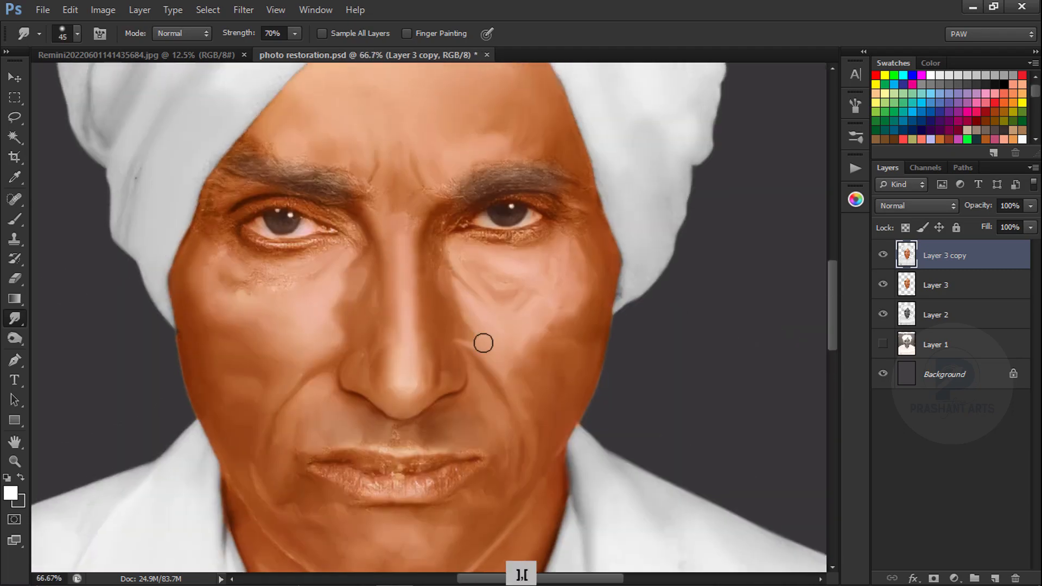
key(ctrl+equal)
drag(181, 163, 246, 230)
key(ctrl+equal)
key(5)
drag(217, 179, 459, 301)
key(bracketleft)
key(bracketleft)
key(bracketleft)
key(bracketleft)
key(bracketleft)
drag(277, 320, 386, 294)
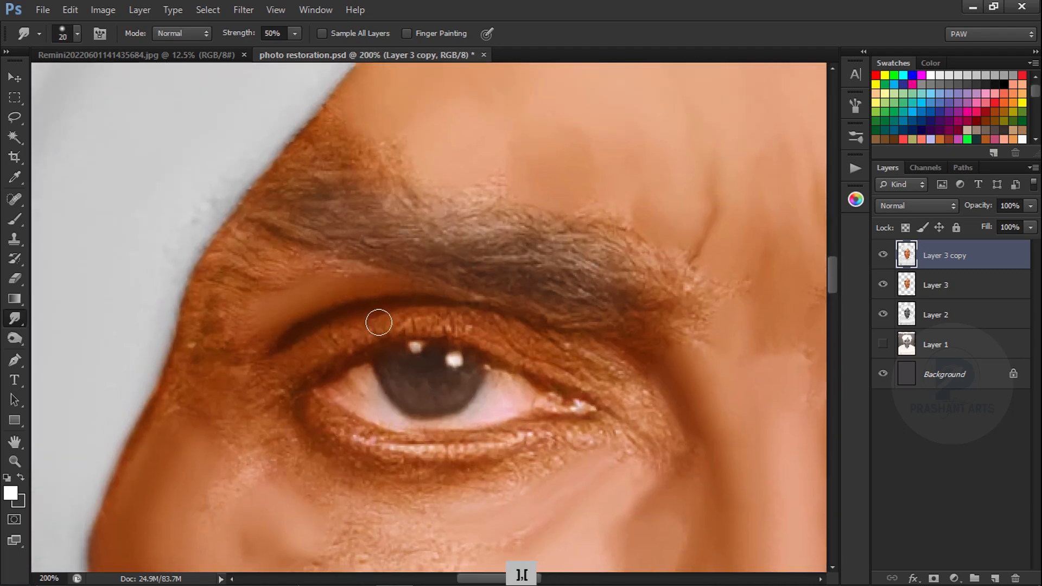
- Smooth the skin around the right-side eye and its outer corner with a 20 to 35 px Smudge brush
drag(603, 346, 125, 258)
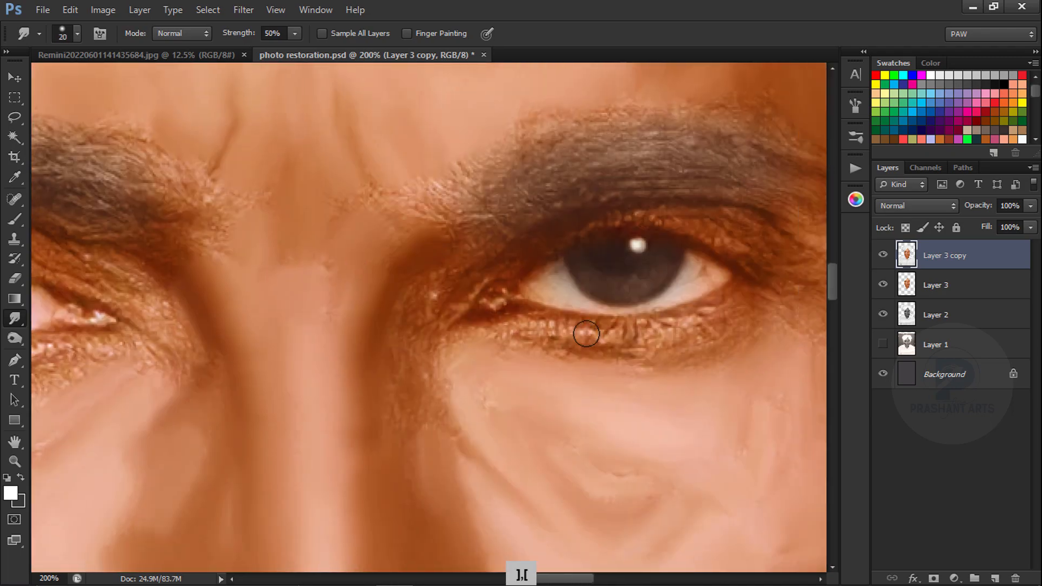
key(ctrl+minus)
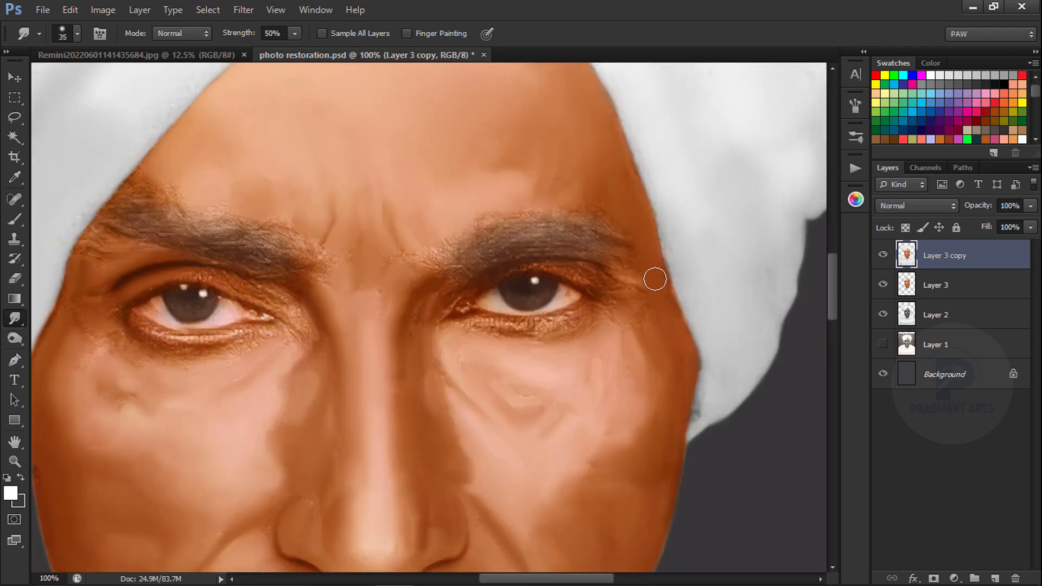
key(ctrl+minus)
key(ctrl+minus)
key(ctrl+minus)
key(ctrl+minus)
key(ctrl+minus)
- Refine the cheek fold beside the left-side nostril with a 9 px Smudge brush at 80% strength
key(ctrl+equal)
key(ctrl+equal)
key(8)
key(ctrl+equal)
key(ctrl+equal)
key(ctrl+equal)
key(ctrl+equal)
key(ctrl+equal)
drag(293, 226, 325, 174)
key(bracketleft)
key(bracketleft)
key(bracketleft)
key(bracketleft)
key(bracketleft)
key(bracketleft)
drag(271, 245, 97, 392)
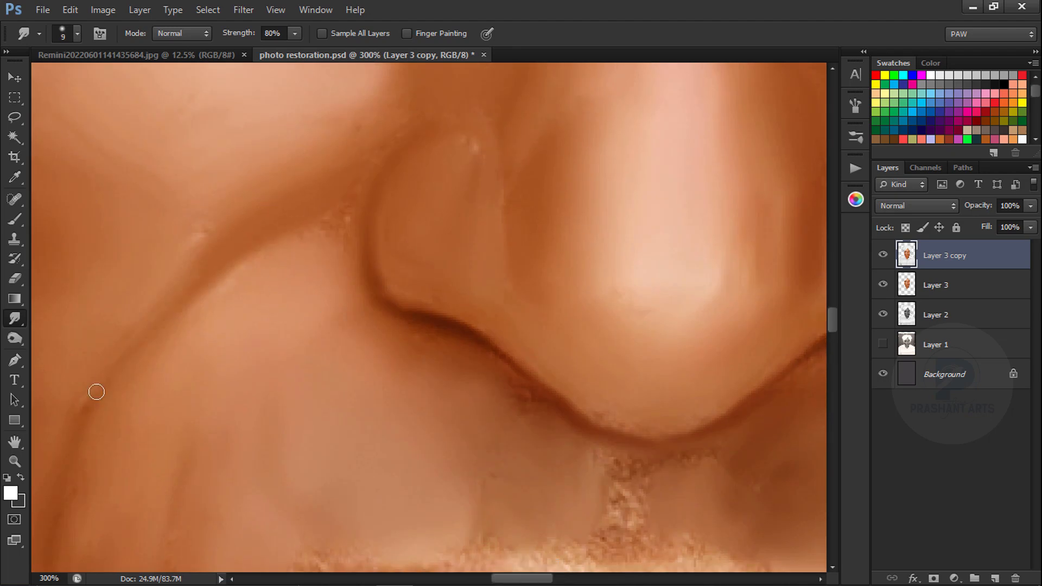
drag(587, 422, 428, 368)
- Blend the shading of the nostrils and nose tip, enlarging the Smudge brush to 30 px
key(bracketright)
key(bracketright)
key(bracketleft)
drag(652, 300, 435, 382)
drag(510, 296, 509, 435)
key(bracketright)
key(bracketright)
key(bracketright)
key(bracketright)
drag(693, 290, 711, 340)
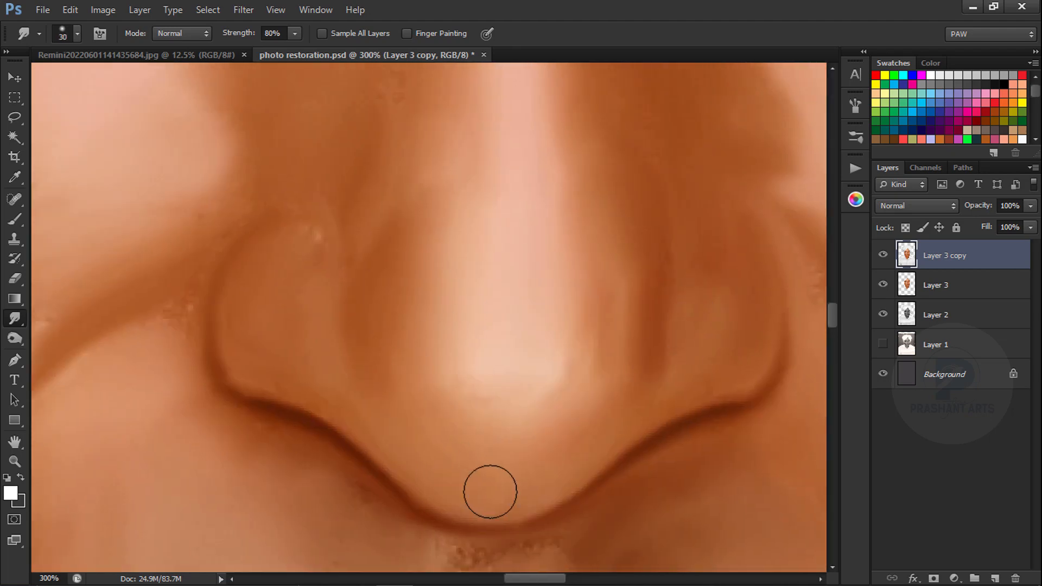
drag(325, 136, 561, 532)
drag(326, 136, 562, 532)
drag(380, 201, 261, 220)
- Refine the skin around the left-side eye with a 9 to 15 px Smudge brush at 80% strength
key(bracketright)
key(bracketright)
key(bracketright)
key(bracketright)
drag(510, 245, 482, 166)
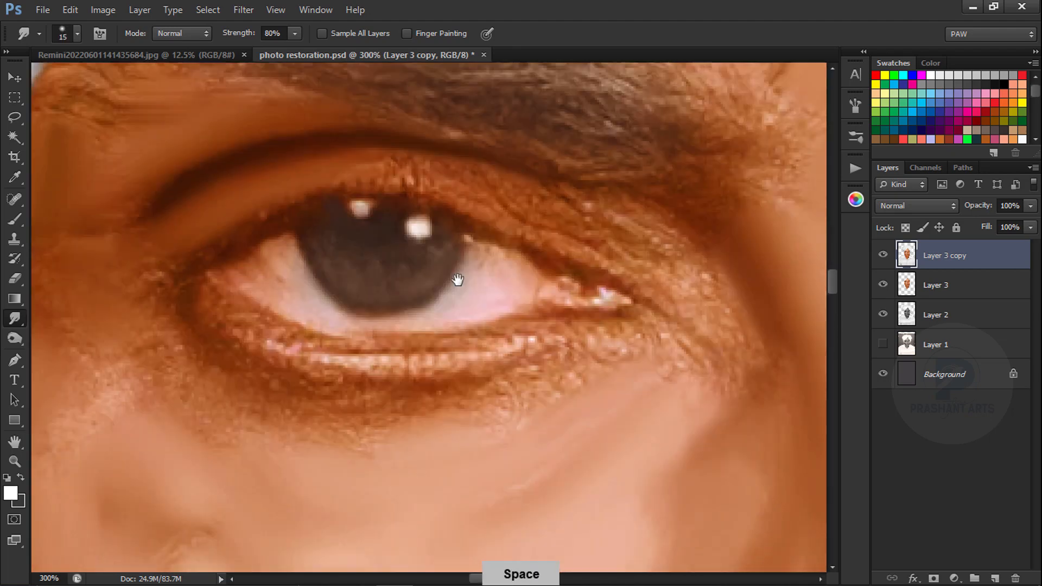
key(ctrl+minus)
key(ctrl+minus)
key(ctrl+minus)
key(ctrl+minus)
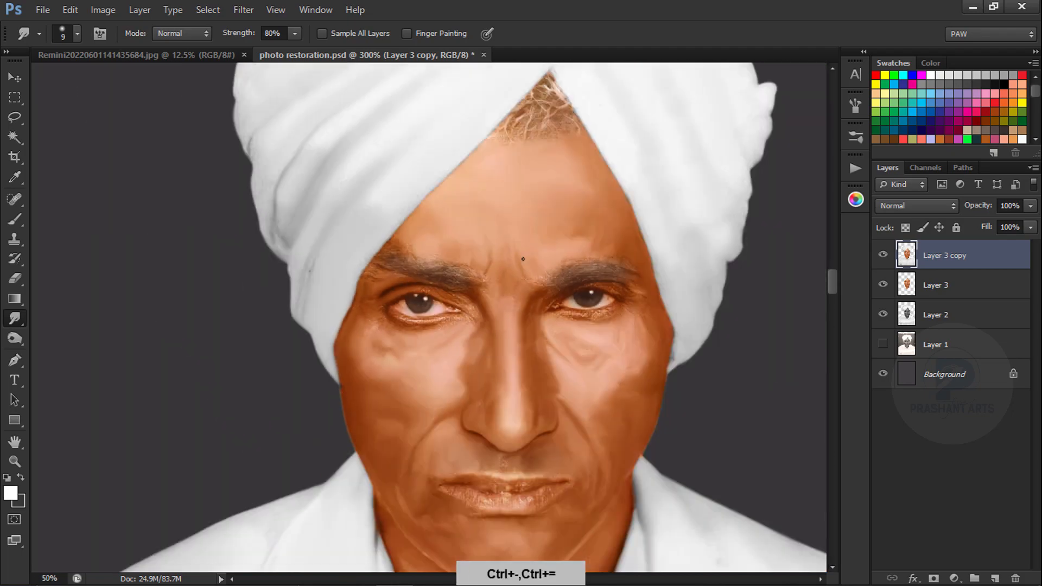
- Smooth the lips and their edges with a small Smudge brush of up to 15 px
key(ctrl+plus)
drag(593, 460, 451, 279)
key(ctrl+plus)
key(ctrl+plus)
drag(348, 429, 449, 291)
key(bracketright)
key(bracketright)
drag(244, 272, 331, 282)
key(bracketleft)
mouse_move(201, 305)
mouse_down()
mouse_move(321, 332)
mouse_move(456, 320)
mouse_up()
key(bracketright)
key(ctrl+minus)
key(ctrl+minus)
key(ctrl+minus)
key(ctrl+minus)
key(ctrl+minus)
key(ctrl+minus)
key(ctrl+plus)
- Load Layer 3's outline as a selection and raise the magenta of the Whites with Selective Color on Layer 3 copy
ctrl+click(910, 285)
key(alt+i)
key(j)
key(s)
click(820, 344)
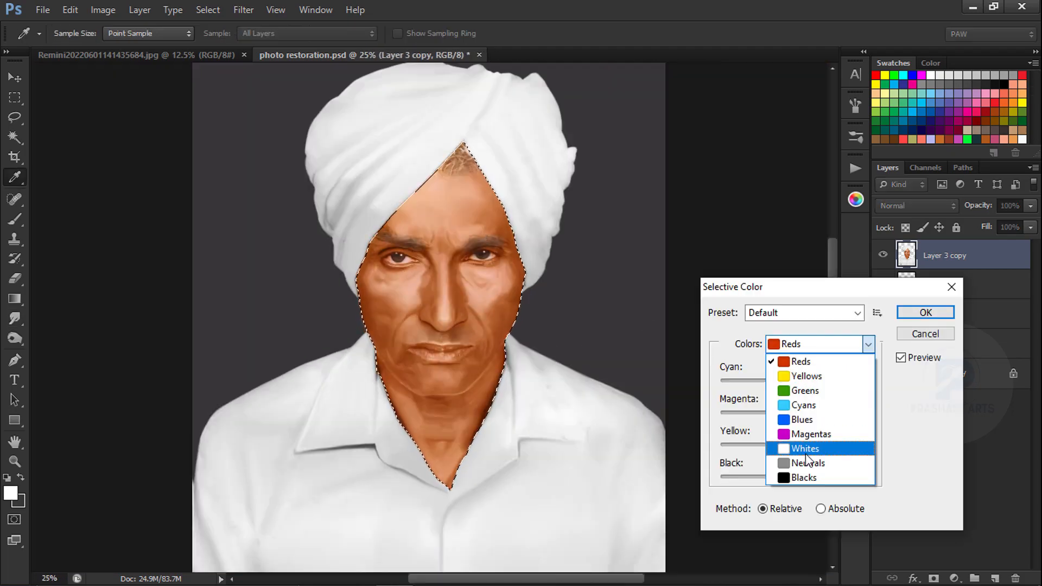
click(806, 450)
drag(797, 413, 901, 405)
click(926, 313)
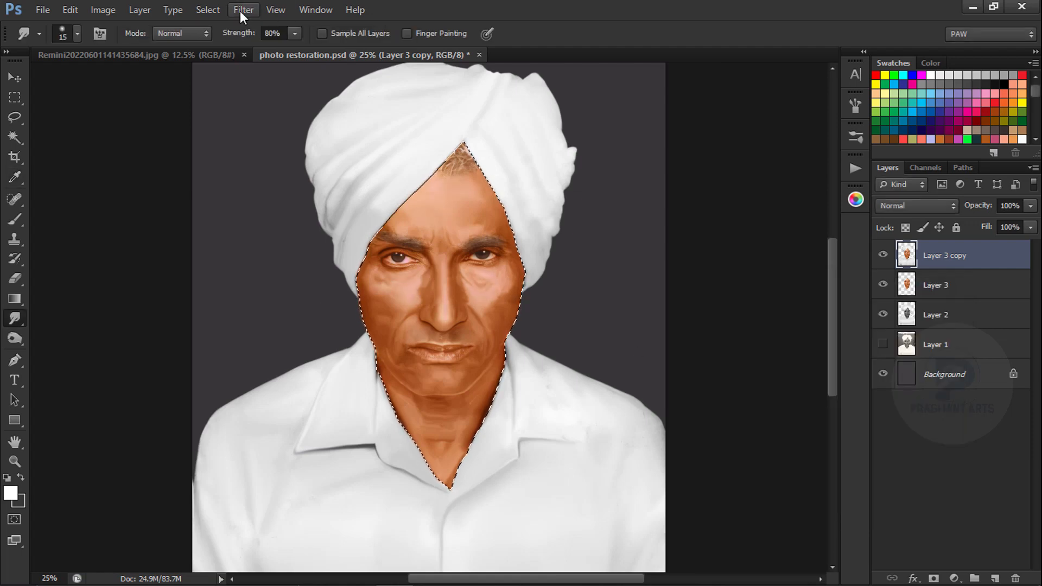
click(208, 10)
mouse_move(244, 182)
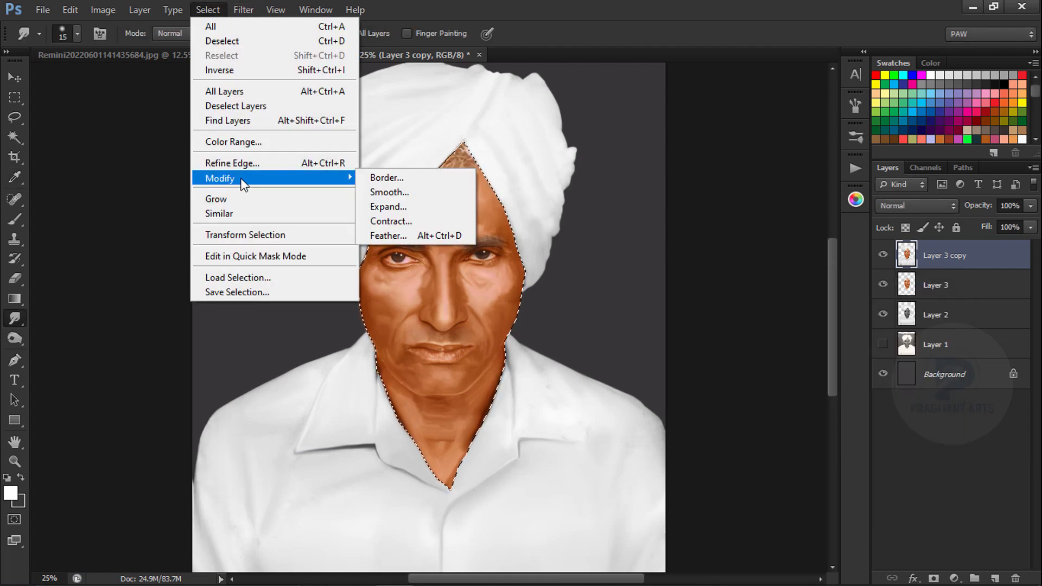
click(232, 163)
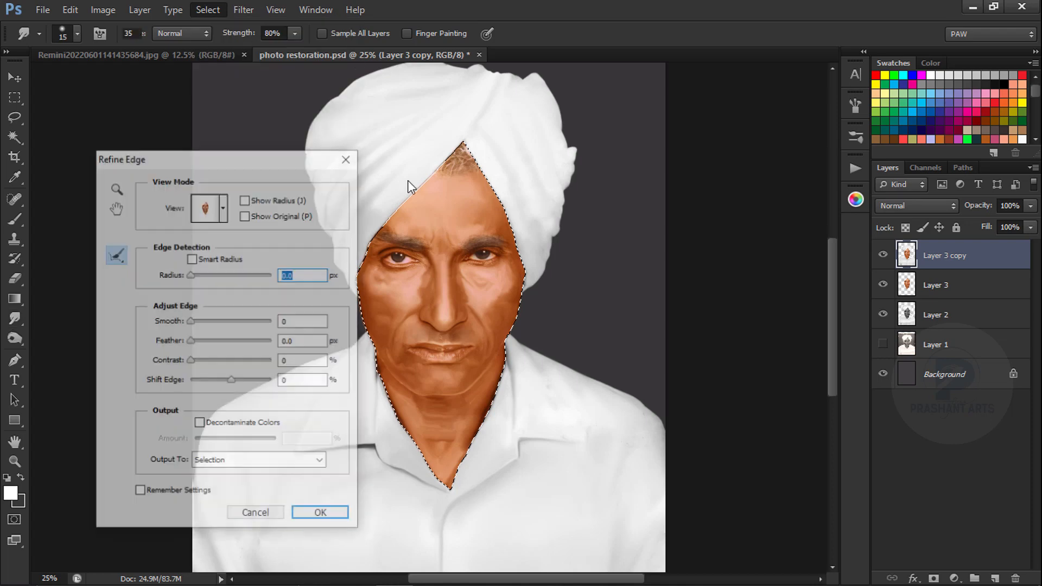
click(348, 158)
- Select the face's Shadows with Color Range and feather the resulting selection
click(211, 10)
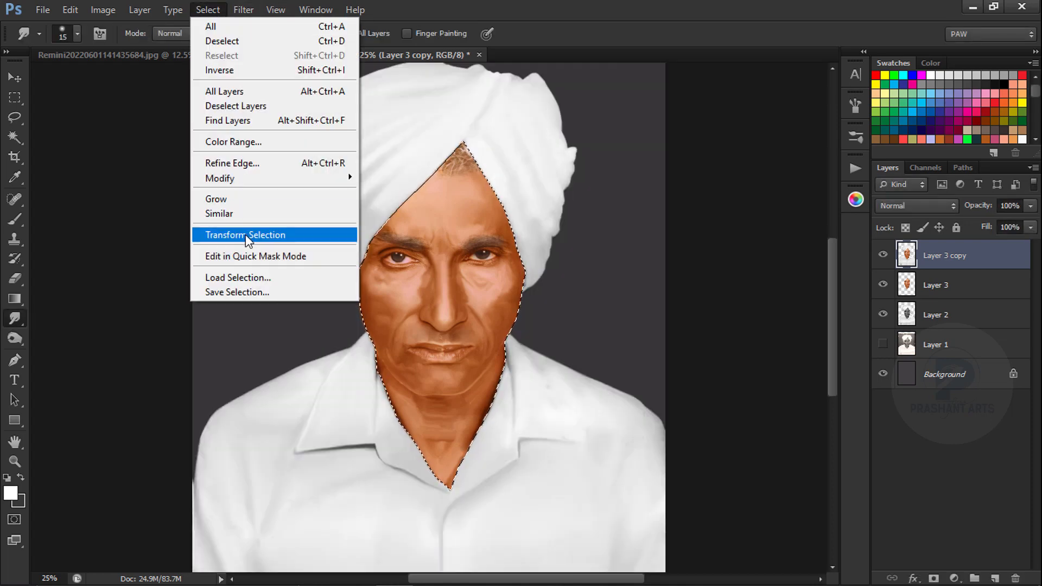
click(256, 143)
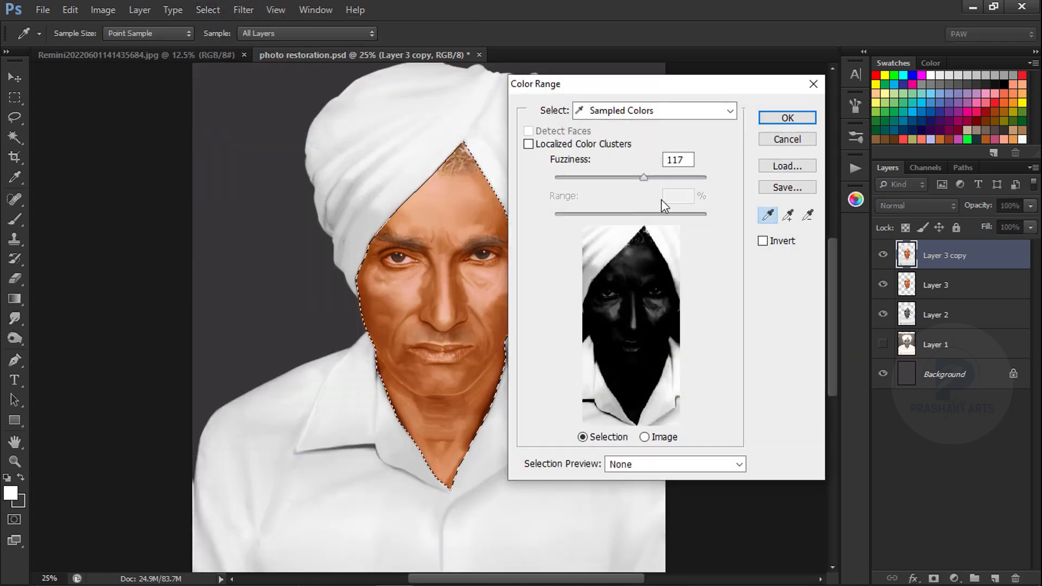
click(724, 114)
click(615, 293)
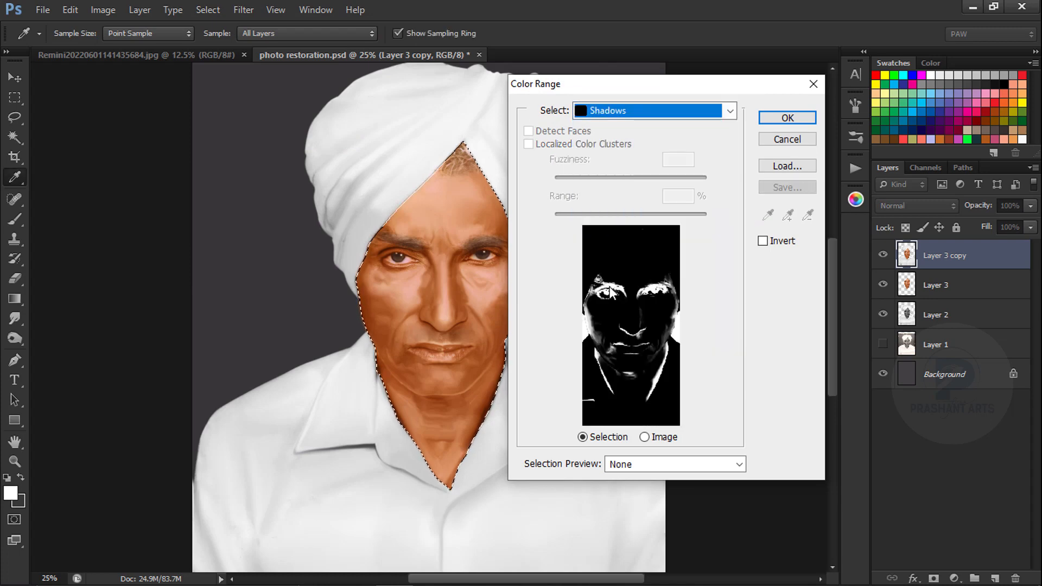
click(766, 121)
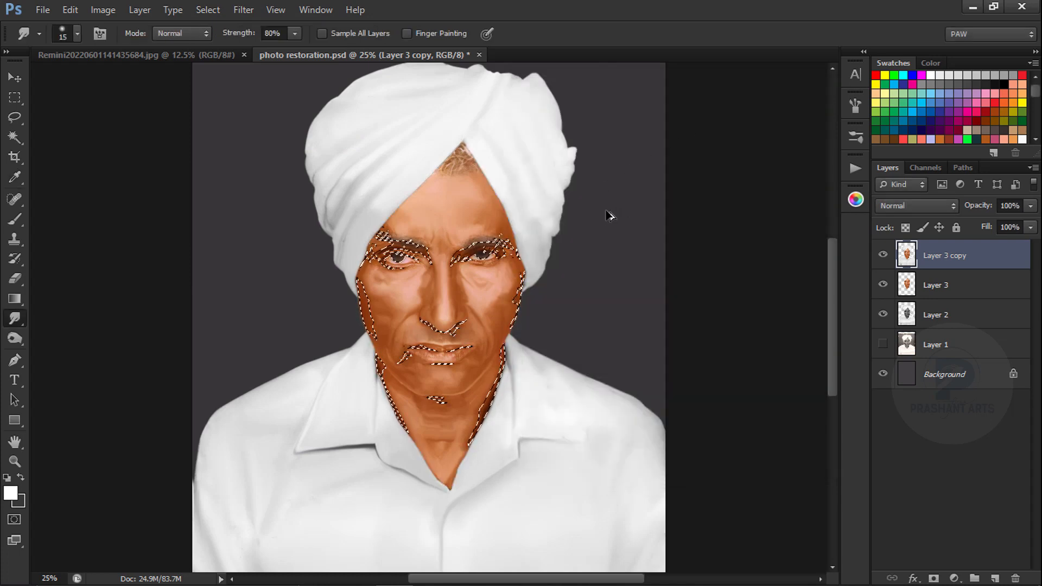
key(shift+F6)
key(Return)
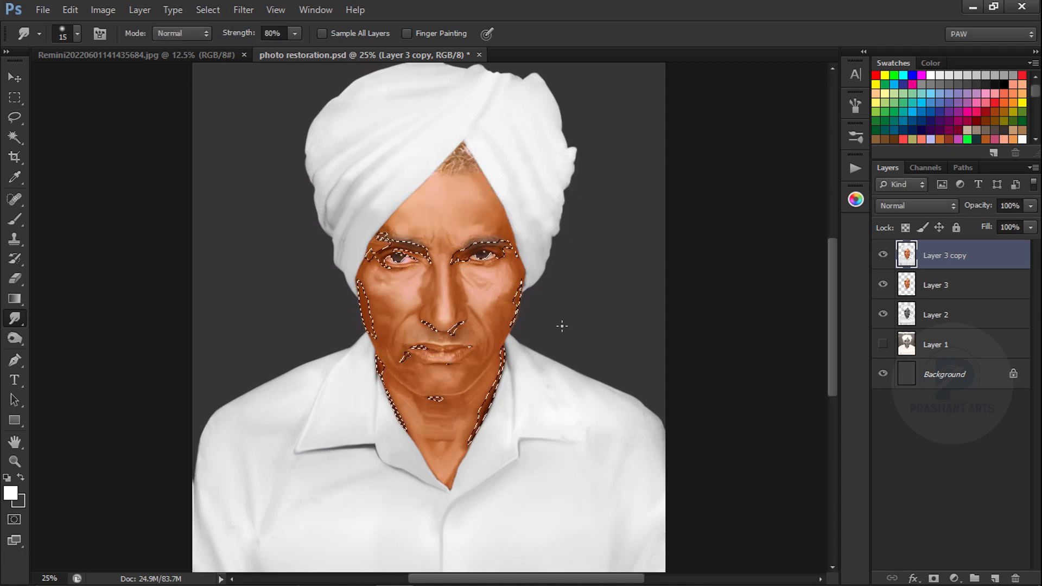
- Apply a Color Balance adjustment to the selected face shadows and clear the selection
key(ctrl+b)
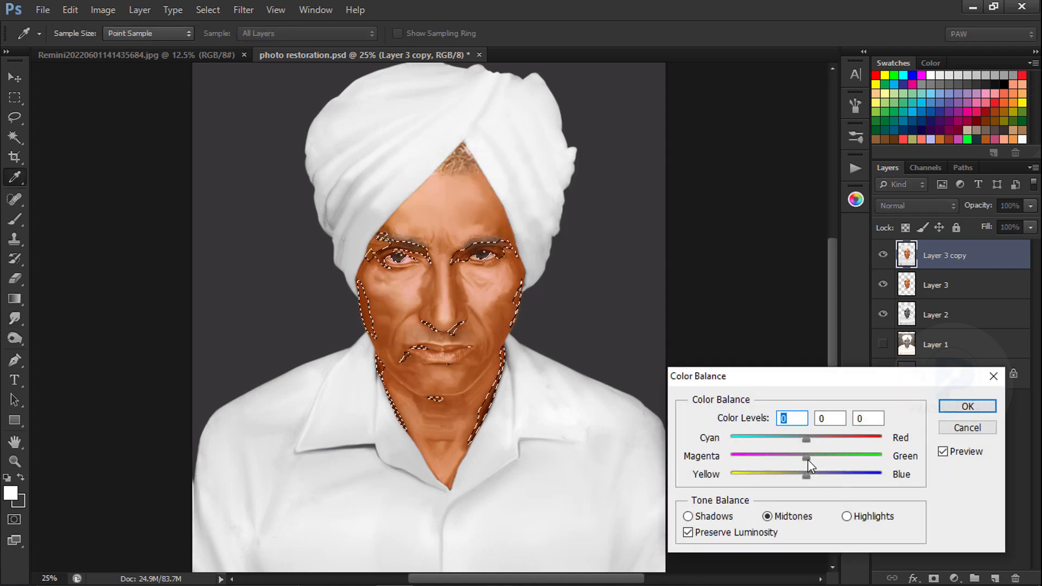
click(954, 406)
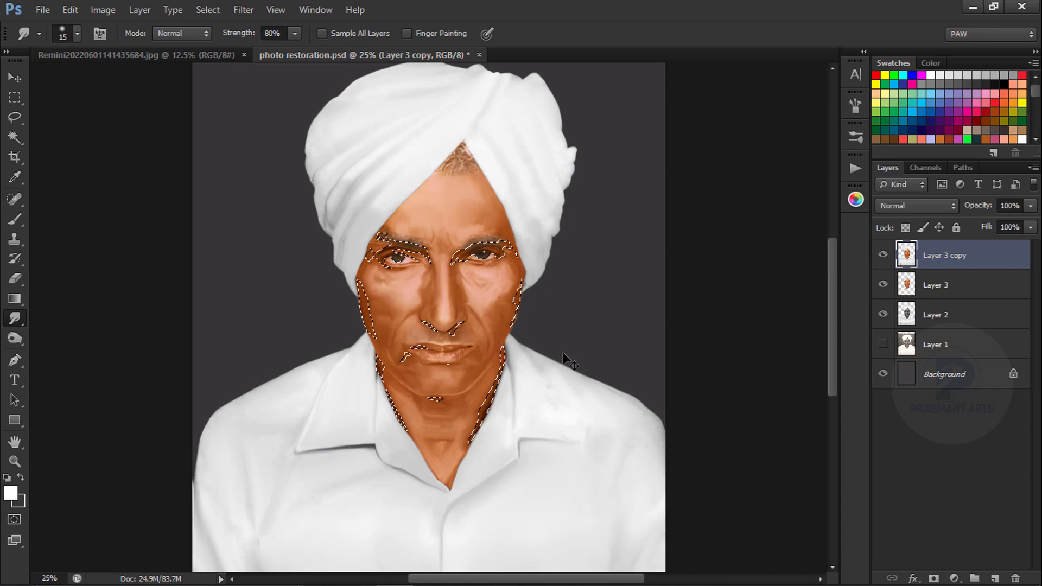
key(ctrl+d)
key(ctrl+equal)
key(ctrl+minus)
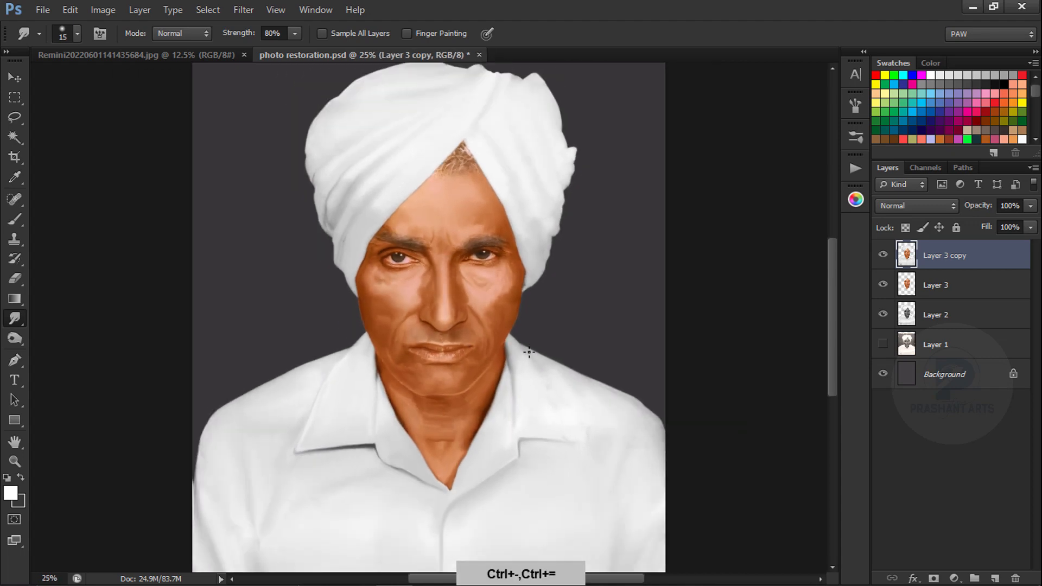
key(ctrl+minus)
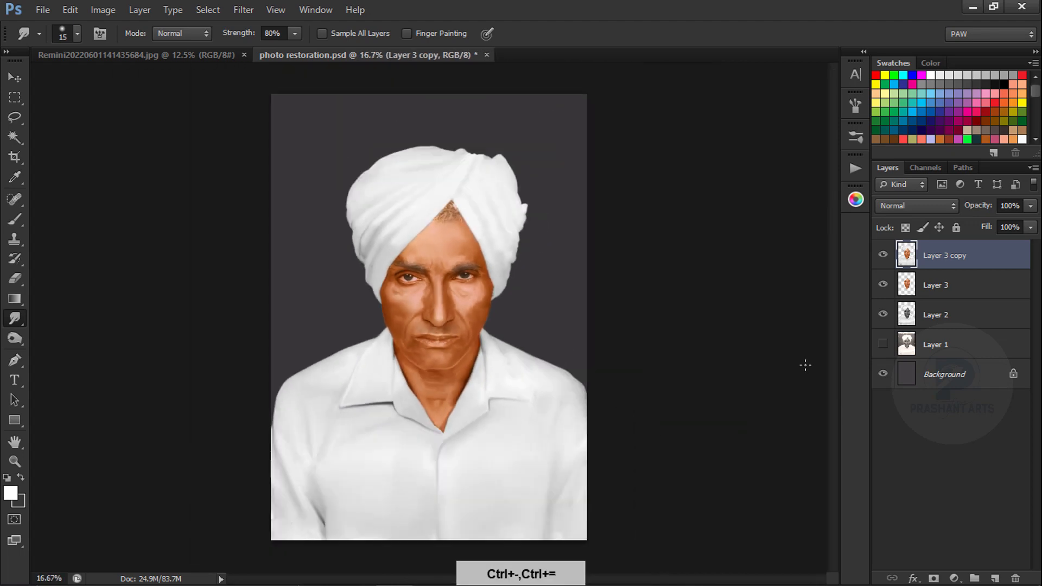
- Add a new layer above Layer 3 copy in Color blend mode and load Layer 3's outline as a selection
click(995, 579)
click(933, 205)
click(918, 373)
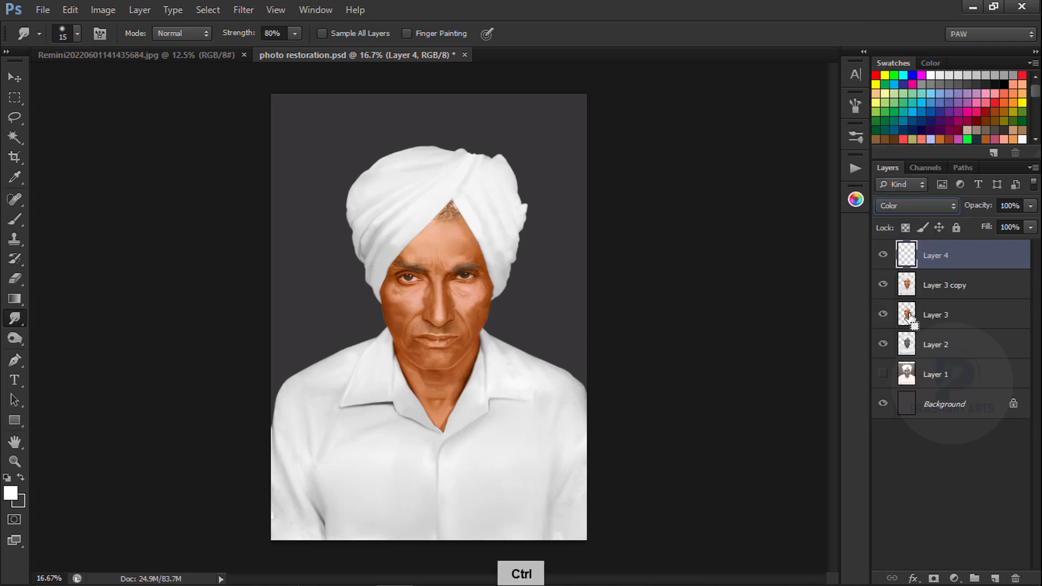
ctrl+click(910, 318)
- Dab red blush onto both cheeks and the nose with a large soft Brush at 42% opacity
click(17, 220)
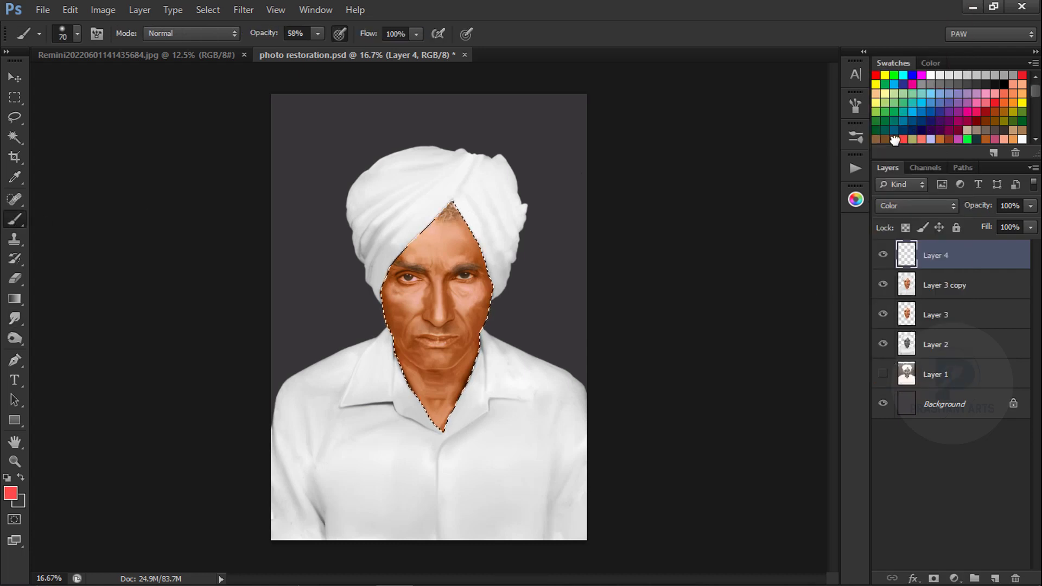
key(ctrl+equal)
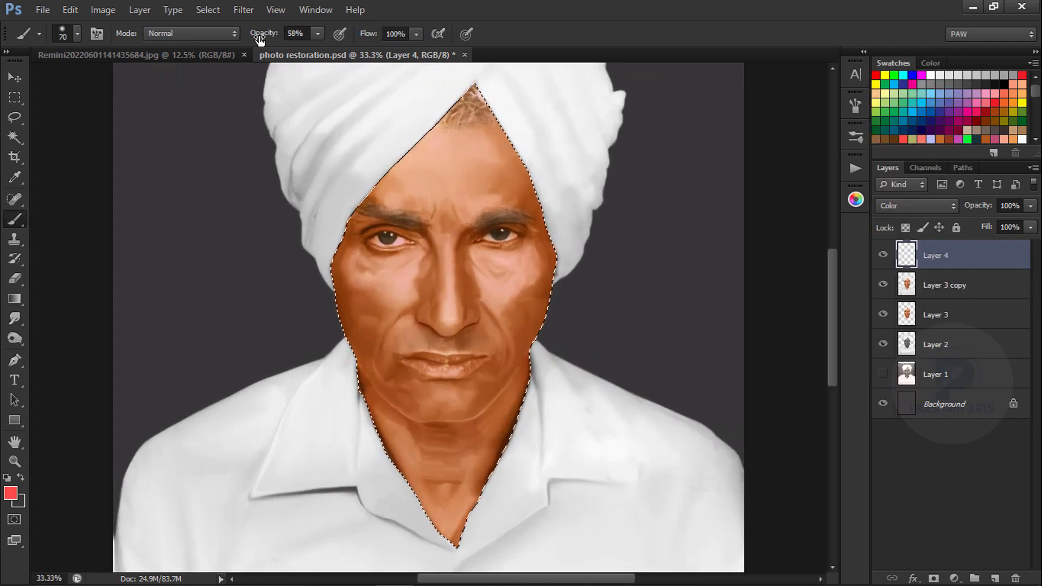
key(bracketright)
key(bracketright)
key(bracketright)
key(bracketright)
key(bracketright)
key(bracketright)
key(bracketright)
key(bracketright)
key(bracketright)
key(bracketright)
key(bracketright)
key(bracketright)
key(bracketleft)
key(bracketleft)
key(bracketleft)
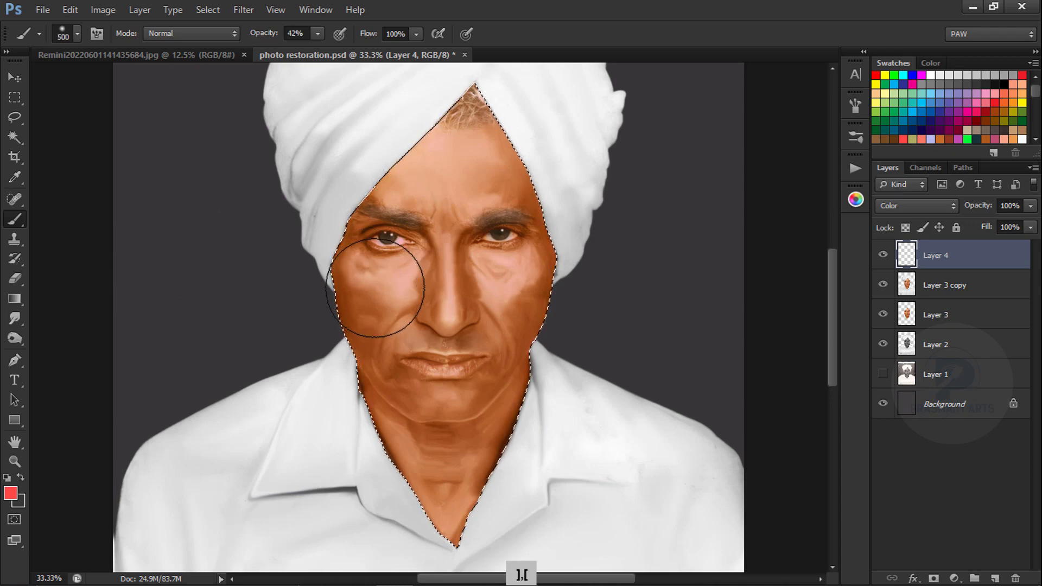
click(383, 296)
click(513, 293)
click(445, 308)
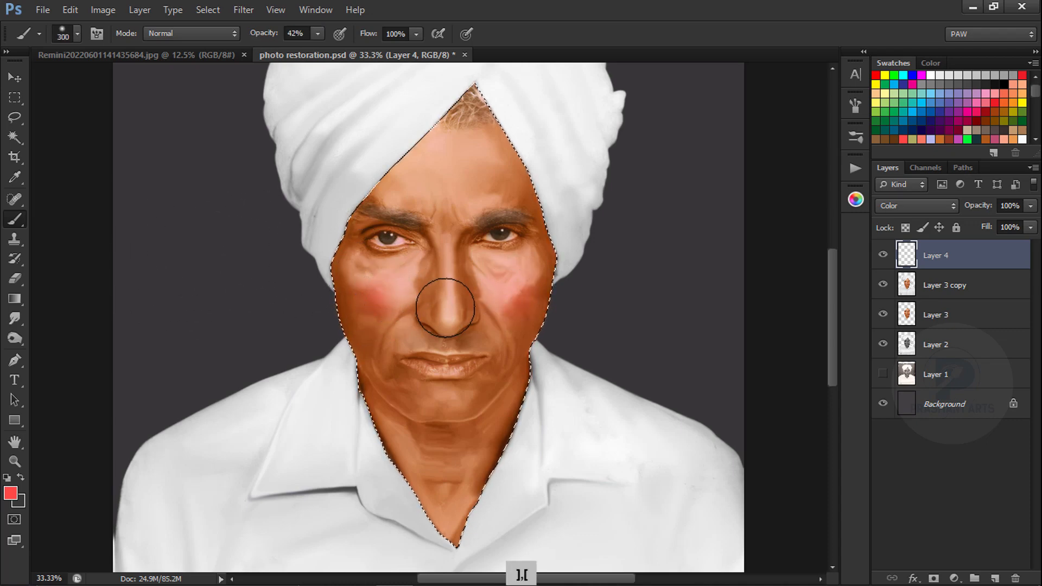
key(bracketleft)
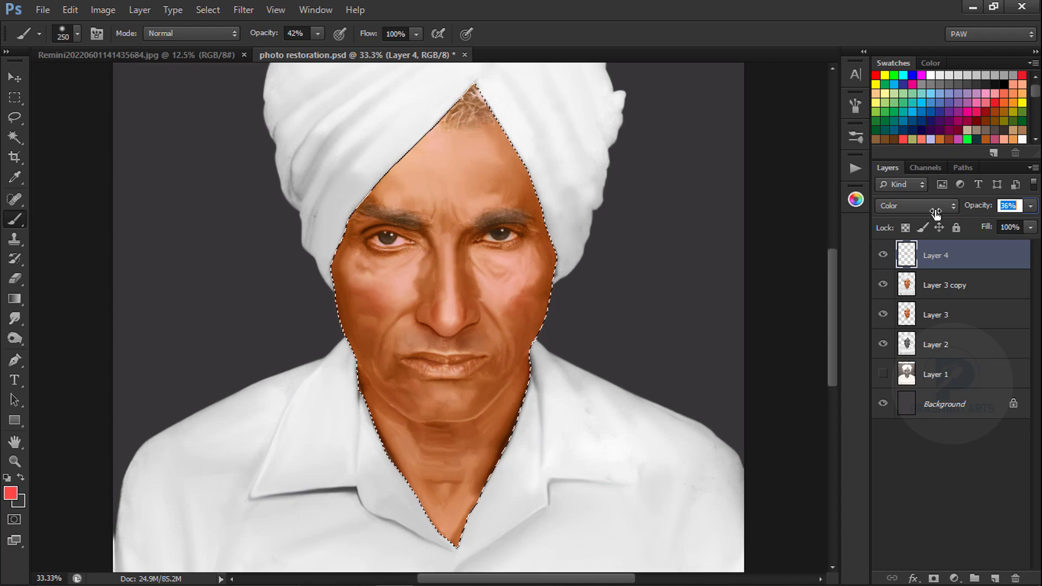
- Lower the blush layer's opacity to 20% and merge it into Layer 3 copy
drag(932, 213, 933, 213)
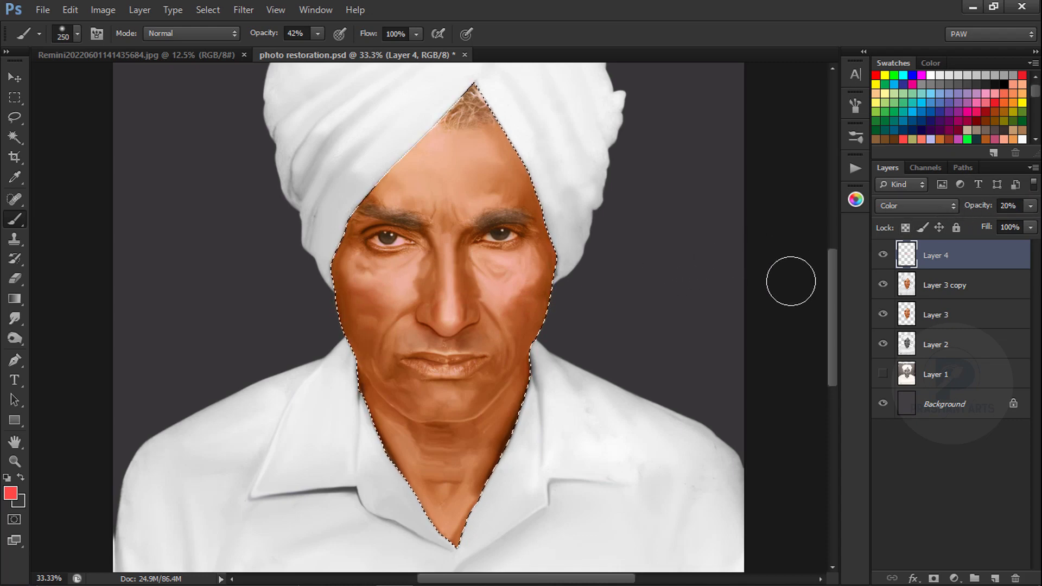
key(ctrl+e)
- Draw a closed Pen path around the upper and lower lips
click(14, 360)
key(ctrl+minus)
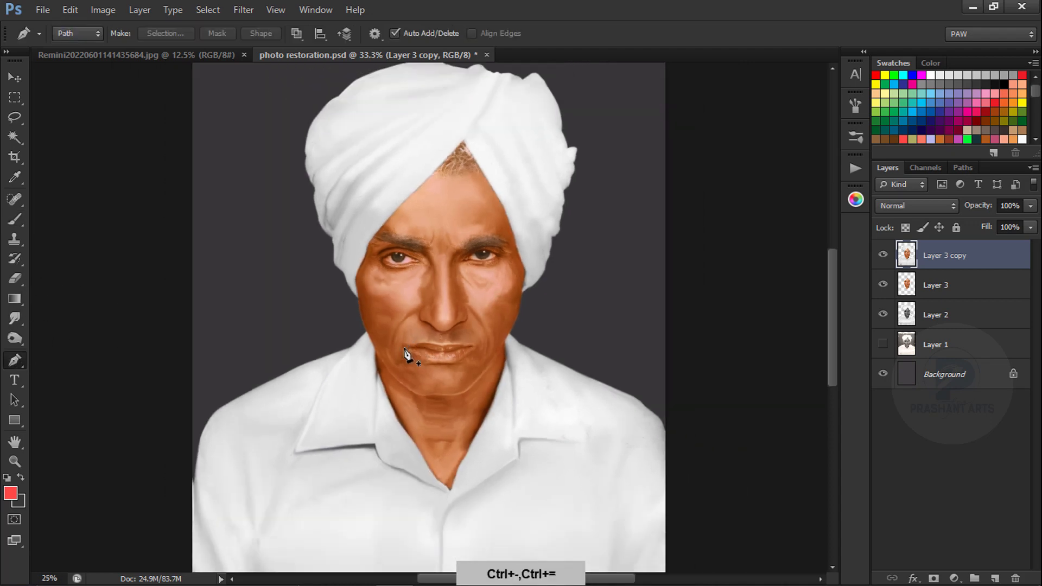
key(ctrl+equal)
key(ctrl+equal)
key(ctrl+equal)
key(ctrl+equal)
click(349, 433)
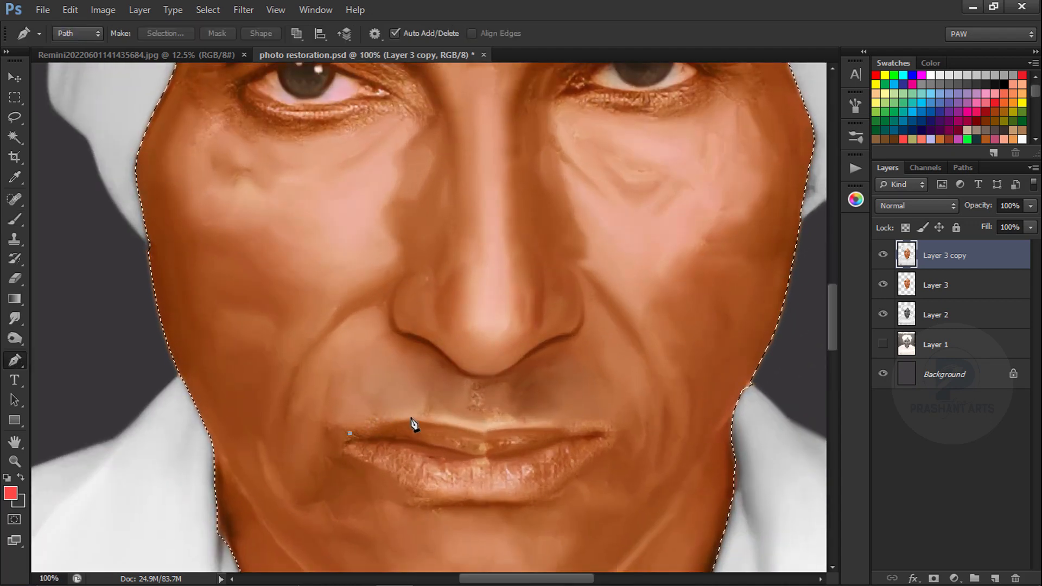
alt+click(467, 430)
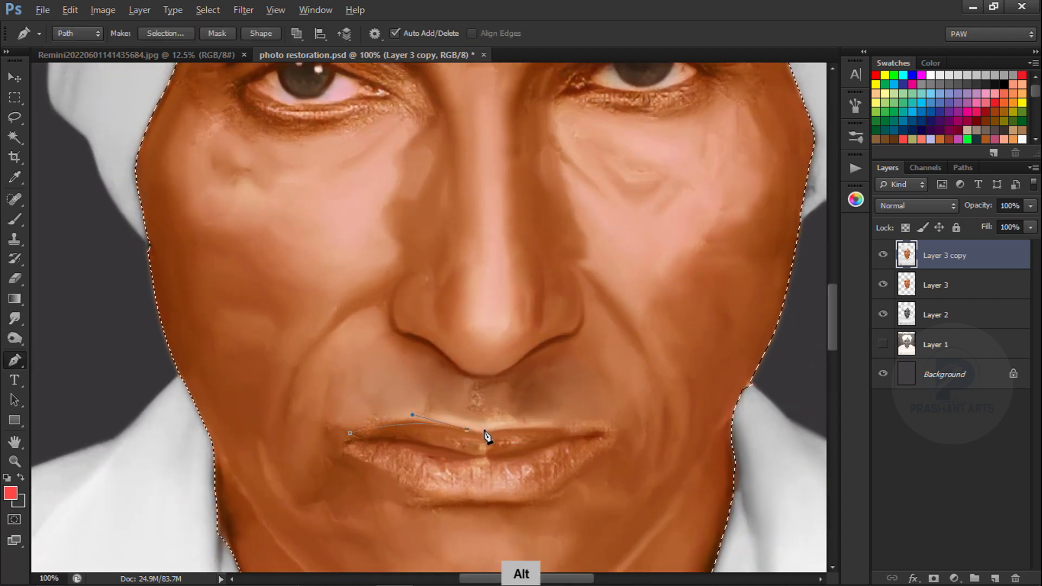
click(483, 430)
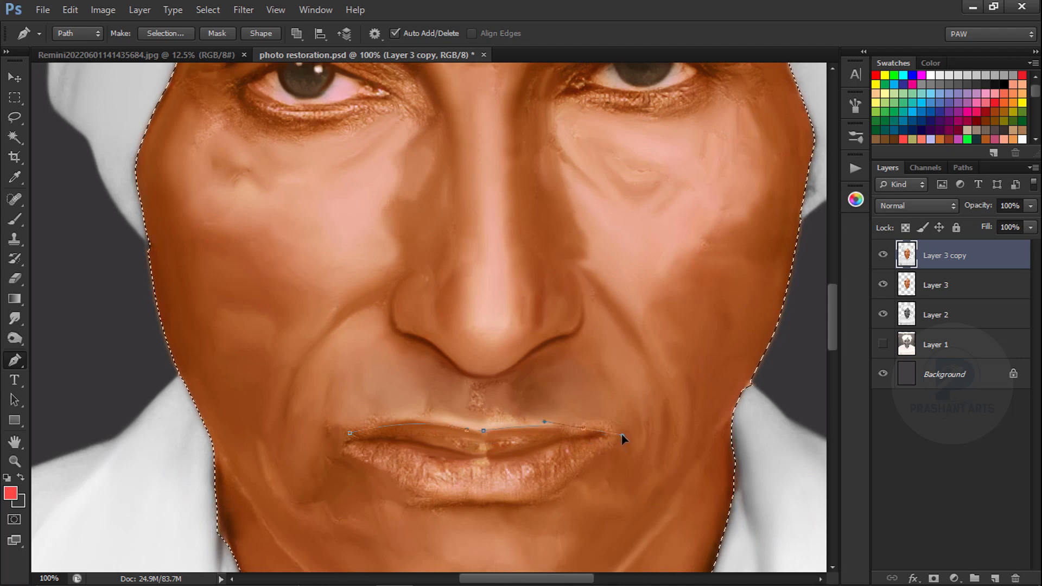
alt+click(584, 429)
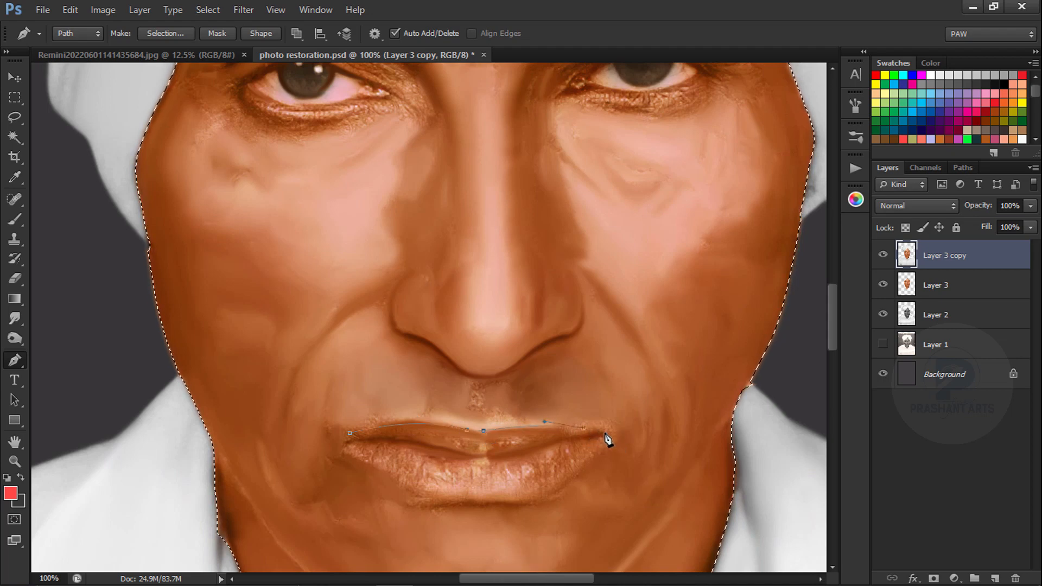
click(413, 491)
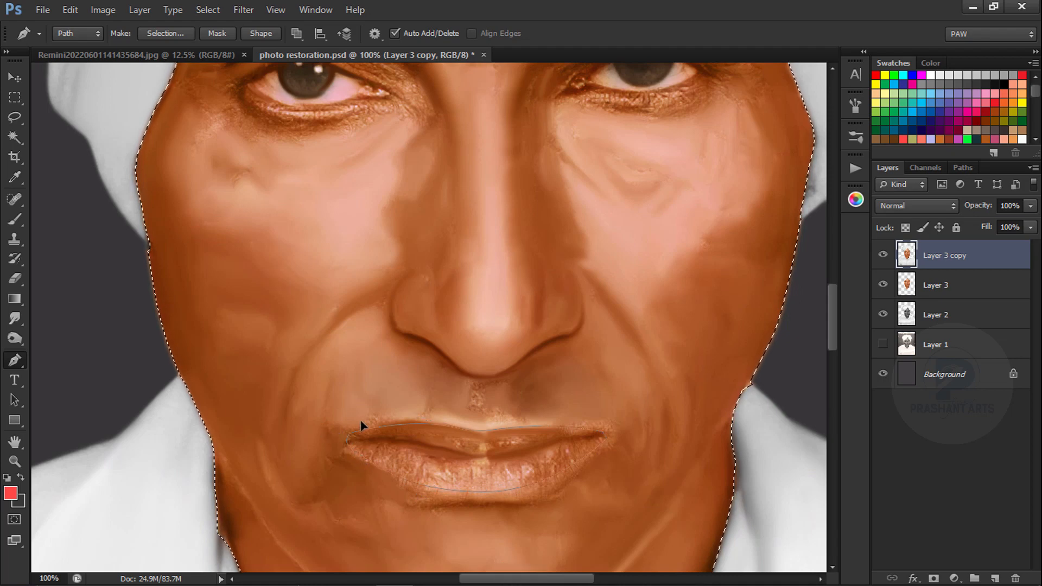
- Turn the lip path into a selection feathered by 2 pixels and copy the lips onto a new layer
key(ctrl+Return)
key(shift+F6)
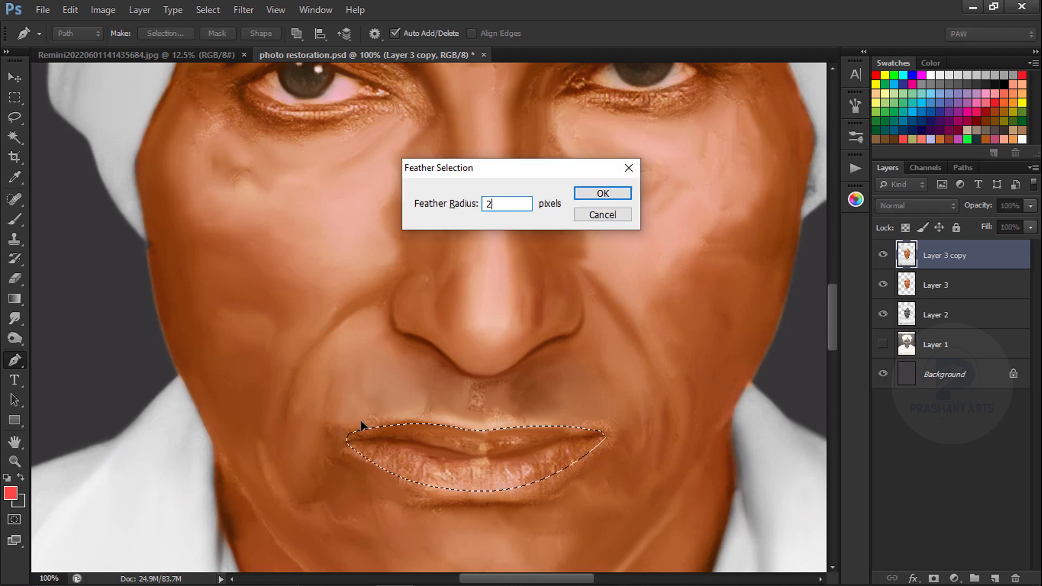
key(Return)
key(ctrl+shift+alt+n)
key(ctrl+h)
- Shift the lips layer's midtones toward red (+32) and slightly toward green with Color Balance
scroll(360, 422, down, 4)
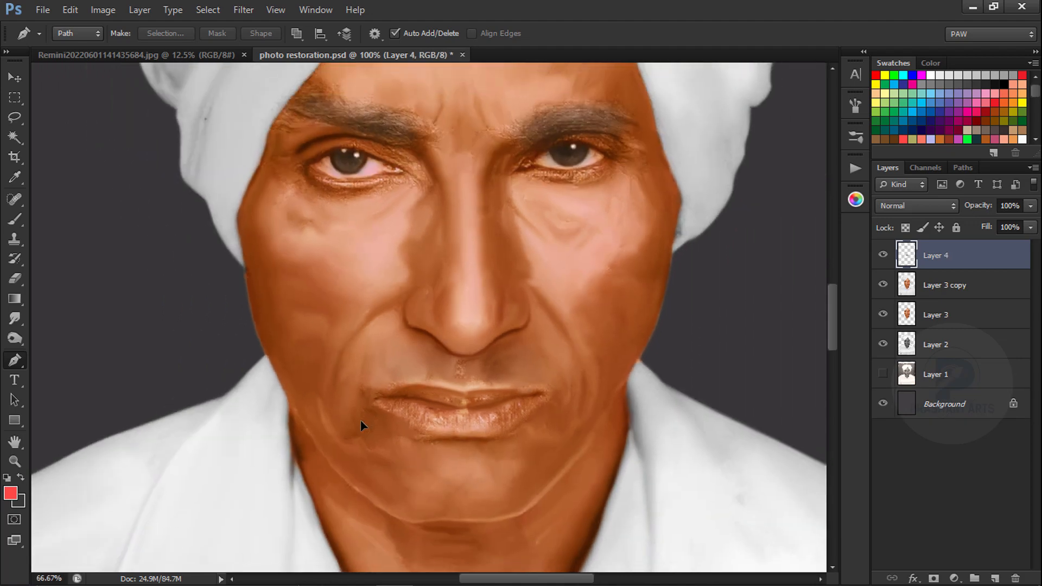
key(ctrl+b)
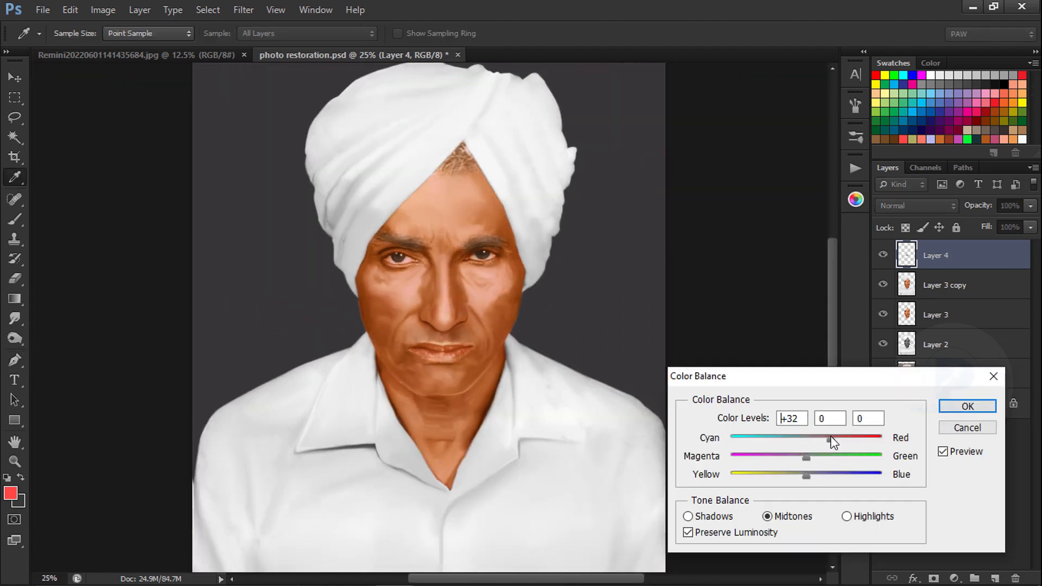
drag(806, 456, 810, 456)
click(968, 407)
key(p)
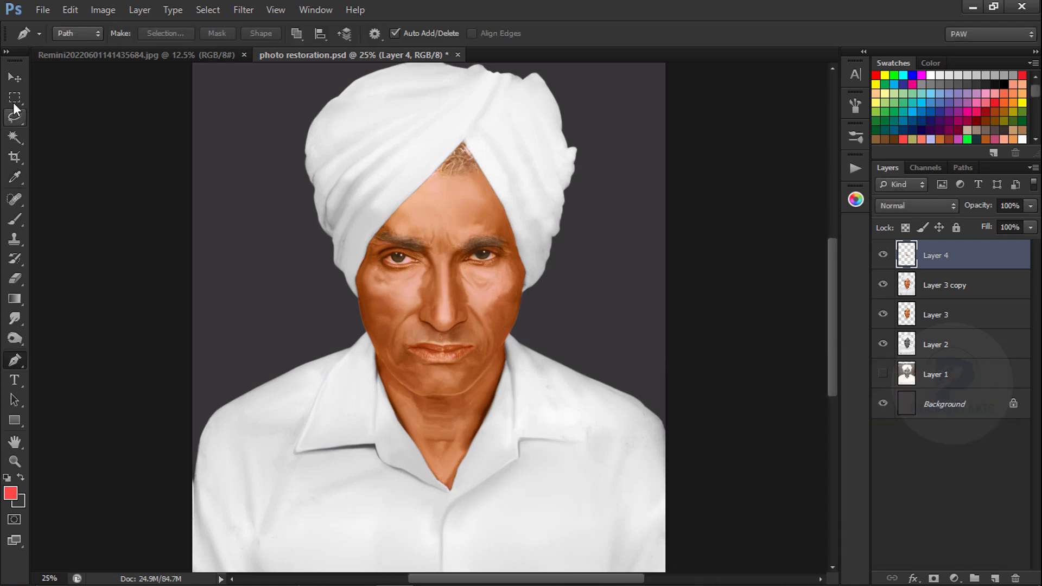
- Dab white catchlights in the eyes on Layer 4 with a 10 px Brush at 100% opacity
key(v)
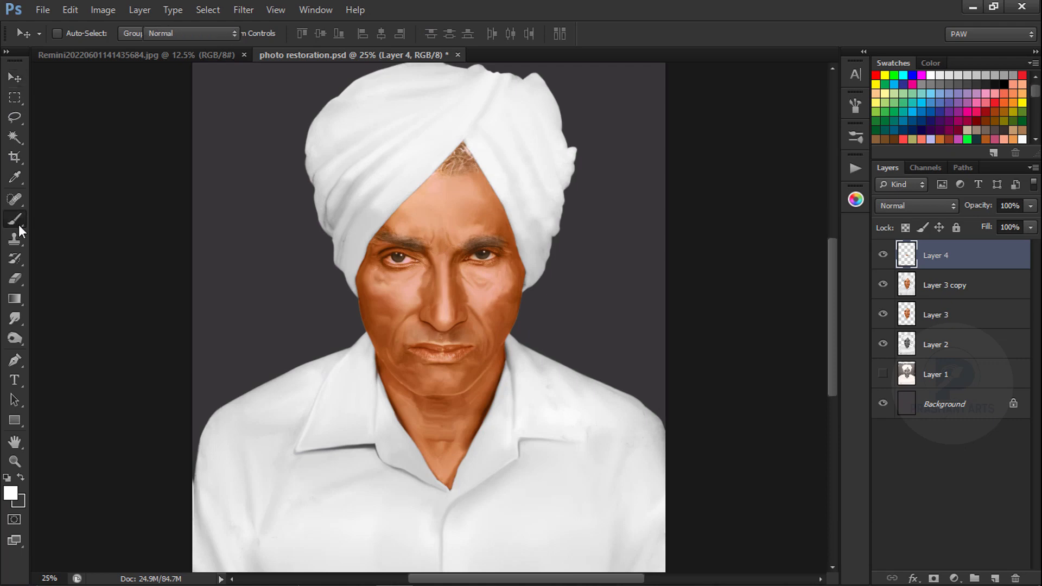
click(15, 219)
key(ctrl+plus)
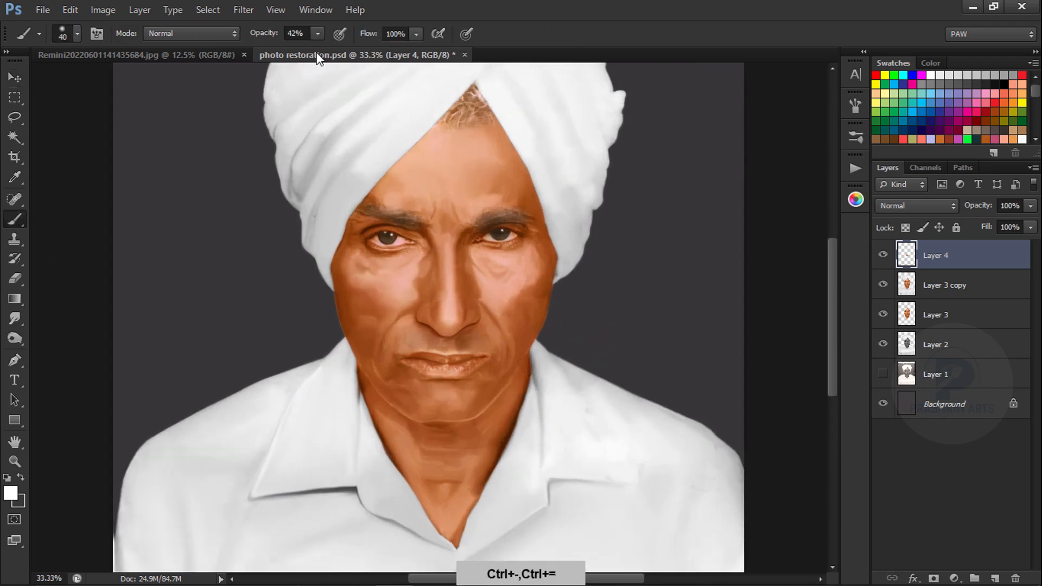
drag(266, 34, 438, 32)
key(ctrl+plus)
key(ctrl+plus)
key(bracketleft)
key(bracketleft)
key(bracketleft)
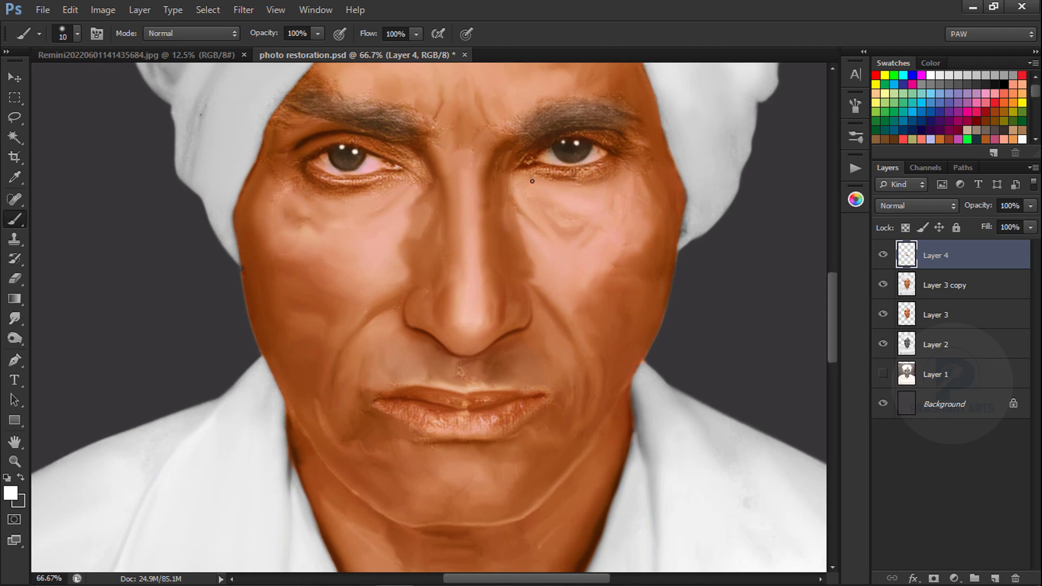
- Try to darken the iris rim of the eye on the picture's left with a black 10 px Brush at 49% opacity
key(ctrl+minus)
key(ctrl+minus)
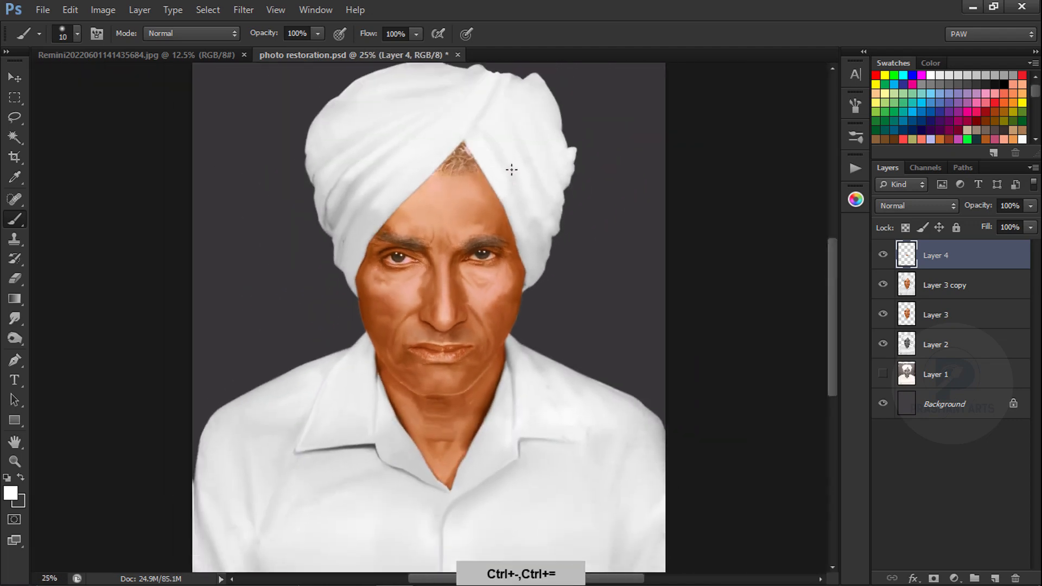
key(ctrl+equal)
key(ctrl+equal)
key(ctrl+equal)
key(ctrl+equal)
key(ctrl+equal)
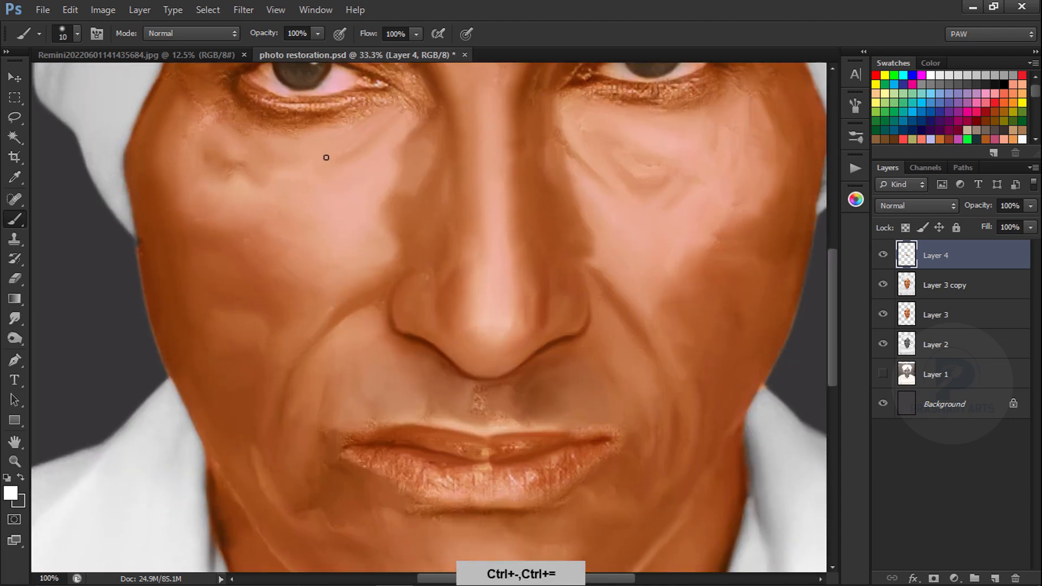
key(space)
drag(327, 157, 382, 480)
key(alt)
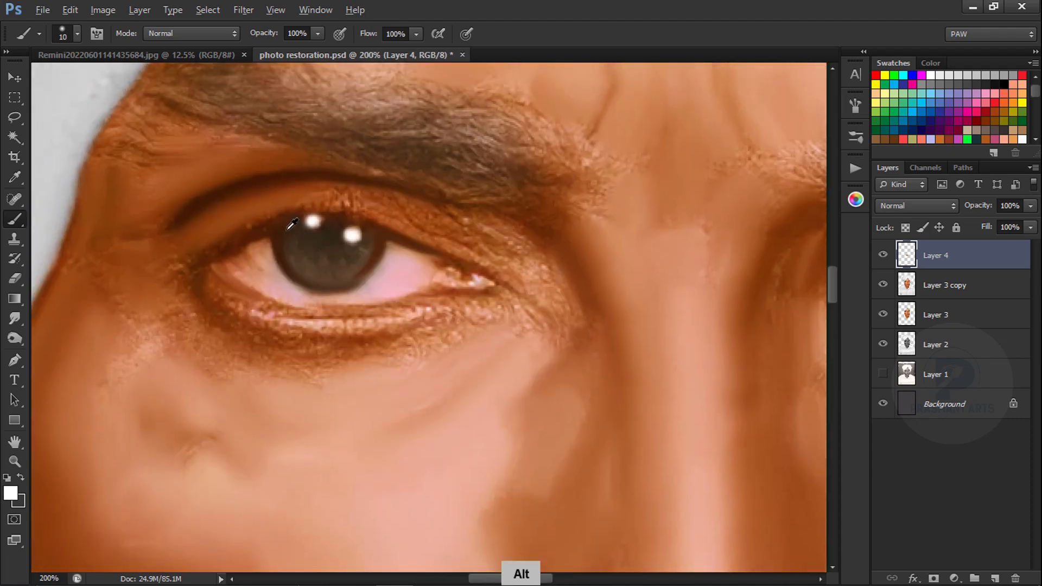
click(1004, 85)
drag(267, 34, 228, 36)
mouse_move(278, 229)
mouse_down()
mouse_move(291, 277)
mouse_move(285, 261)
mouse_move(353, 271)
mouse_move(380, 236)
mouse_move(357, 280)
mouse_up()
key(ctrl+alt+z)
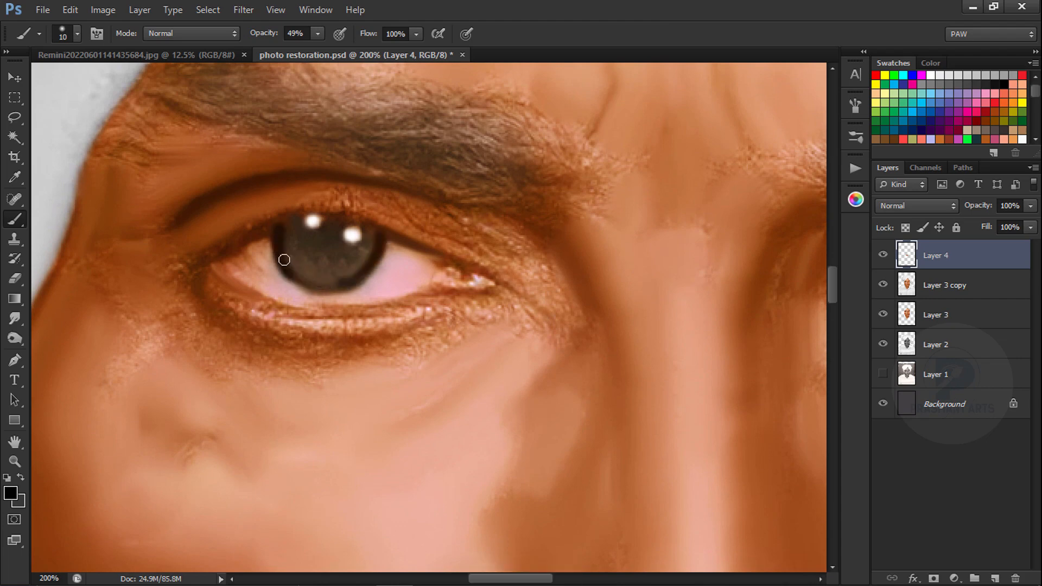
mouse_move(284, 226)
mouse_down()
mouse_move(331, 279)
mouse_move(348, 280)
mouse_up()
key(ctrl+alt+z)
key(ctrl+alt+z)
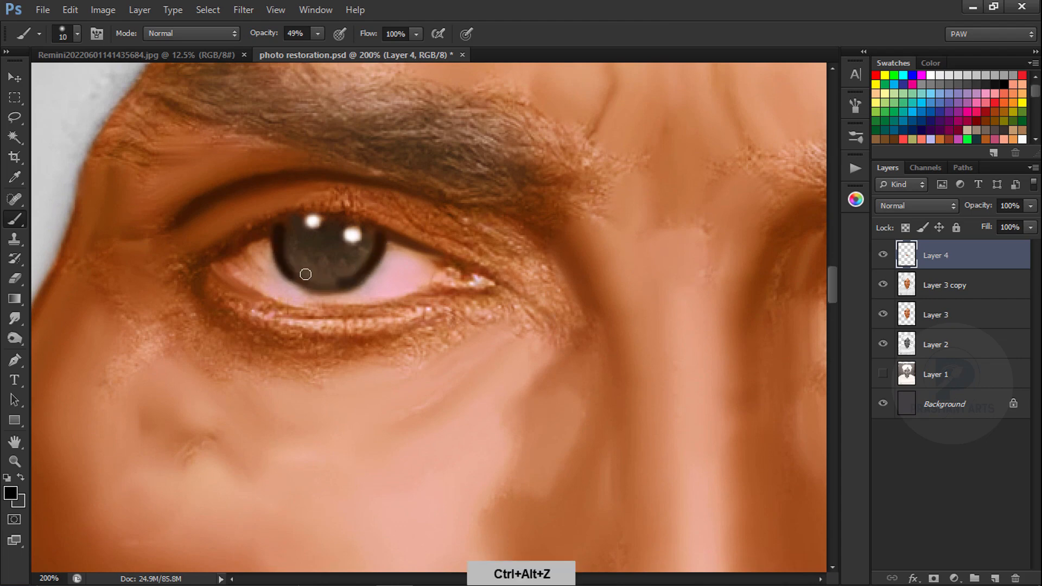
- Try painting the iris rim and upper lash line of the same eye in black, and undo the strokes
mouse_move(284, 263)
mouse_down()
mouse_move(329, 287)
mouse_move(354, 280)
mouse_up()
drag(225, 247, 291, 222)
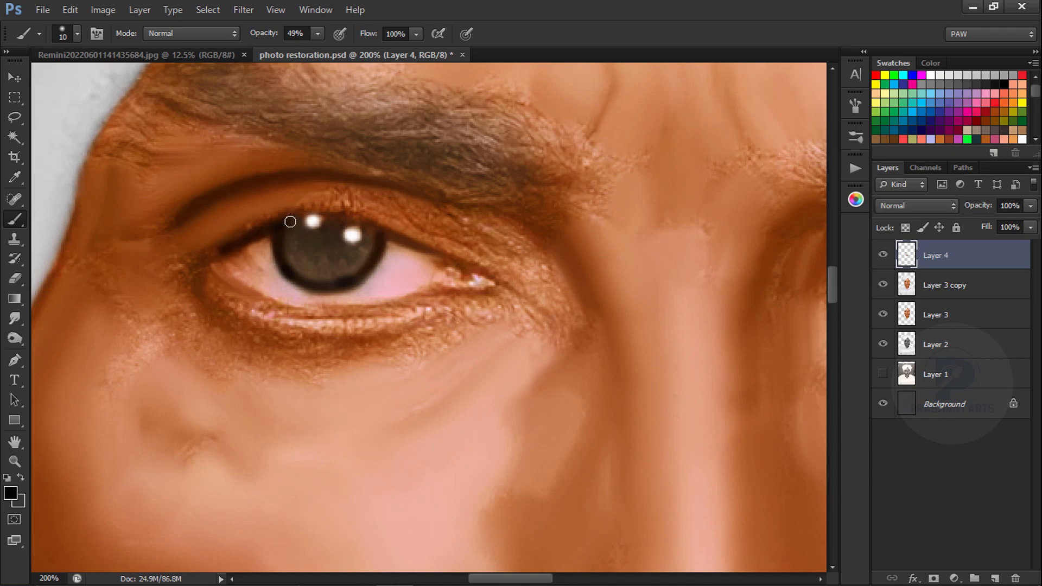
mouse_move(229, 245)
mouse_down()
mouse_move(298, 219)
mouse_move(360, 222)
mouse_move(292, 218)
mouse_move(392, 238)
mouse_up()
key(ctrl+minus)
key(ctrl+minus)
key(ctrl+minus)
key(ctrl+minus)
key(ctrl+alt+z)
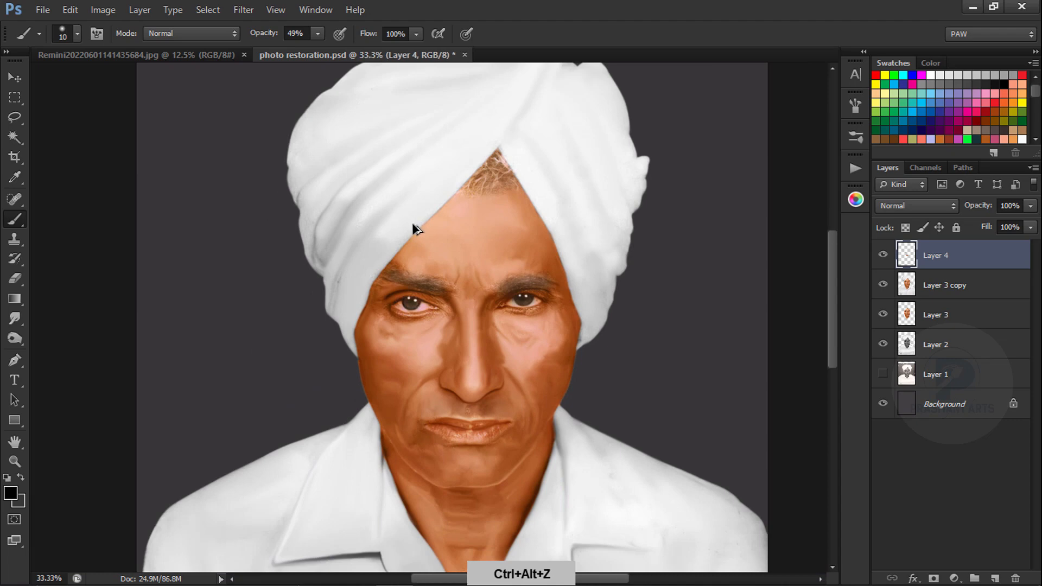
- Shift the shadows of Layer 4 slightly toward red with Color Balance
key(ctrl+minus)
key(ctrl+minus)
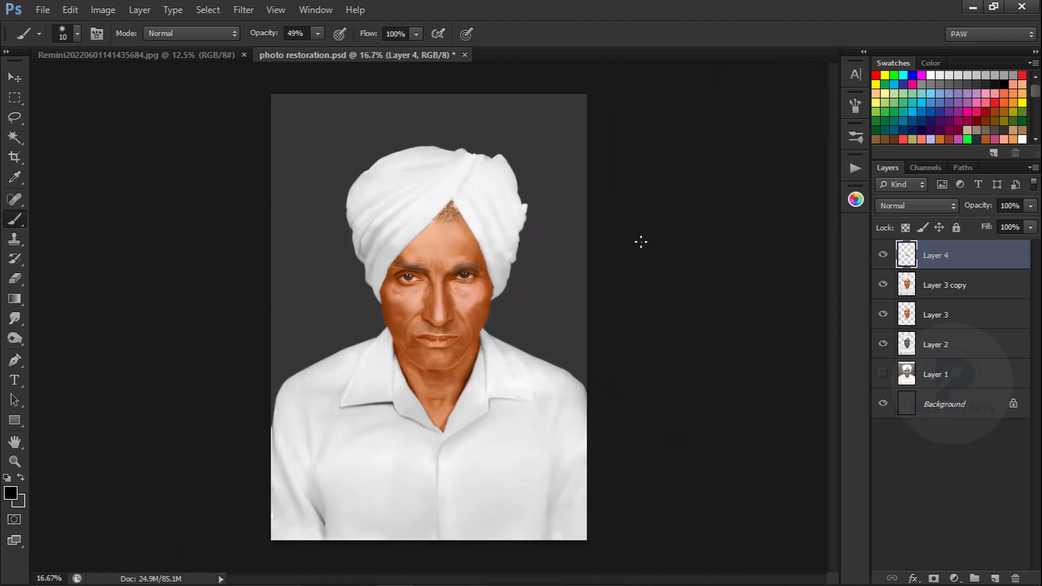
key(ctrl+plus)
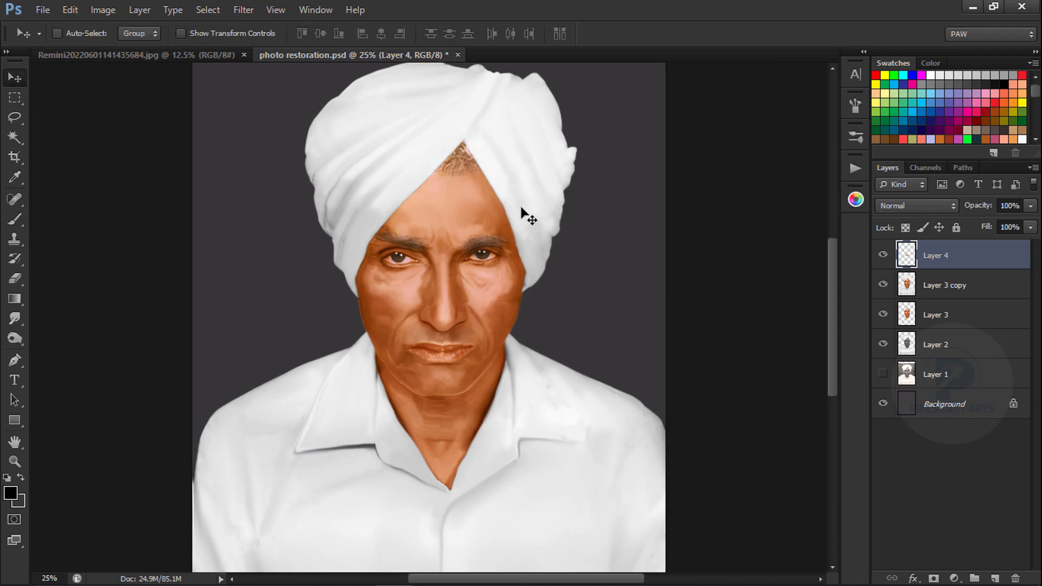
key(ctrl+b)
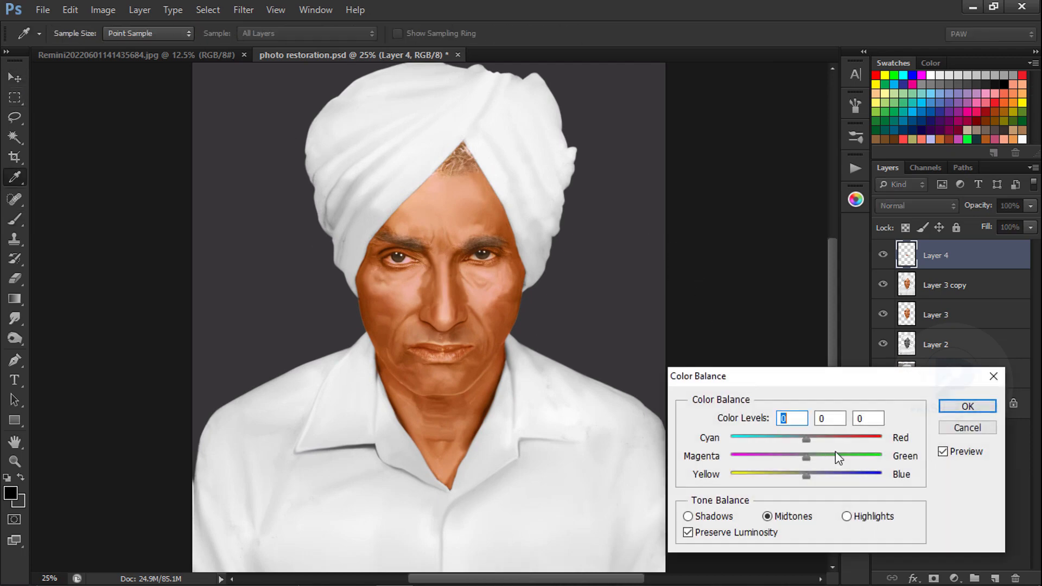
click(728, 516)
mouse_move(806, 438)
mouse_down()
mouse_move(818, 439)
mouse_move(808, 438)
mouse_up()
click(968, 406)
- Replace Layer 4 with a duplicate placed directly below Layer 3, and save the document
key(ctrl+minus)
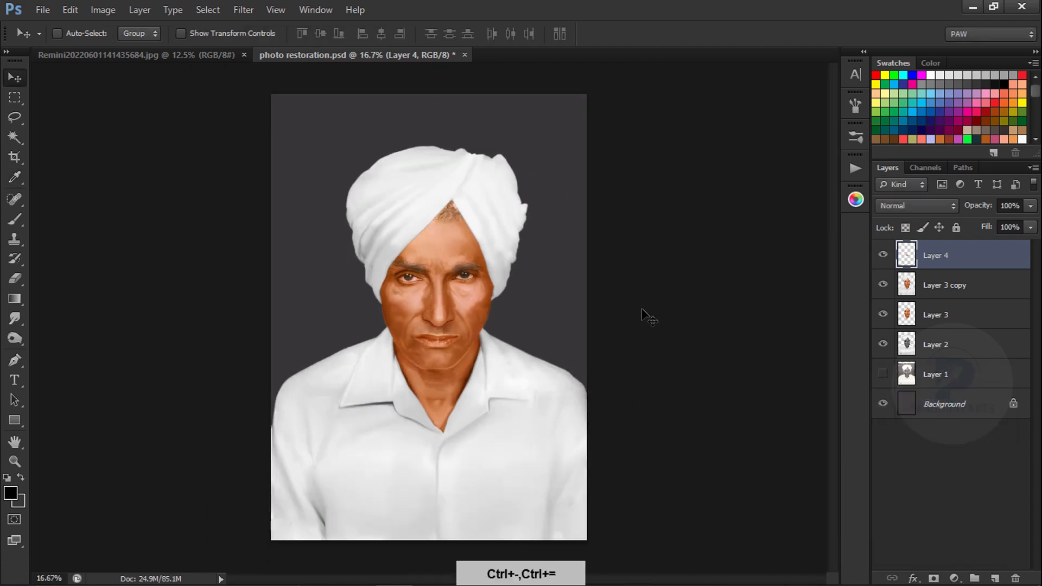
shift+click(967, 291)
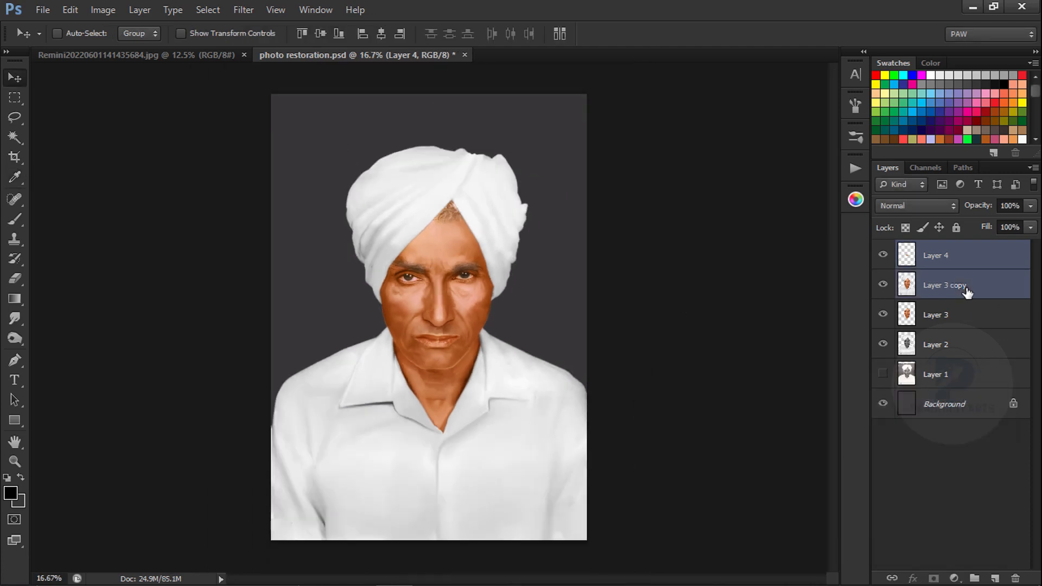
click(974, 265)
key(ctrl+j)
drag(972, 262, 966, 359)
click(960, 268)
key(Delete)
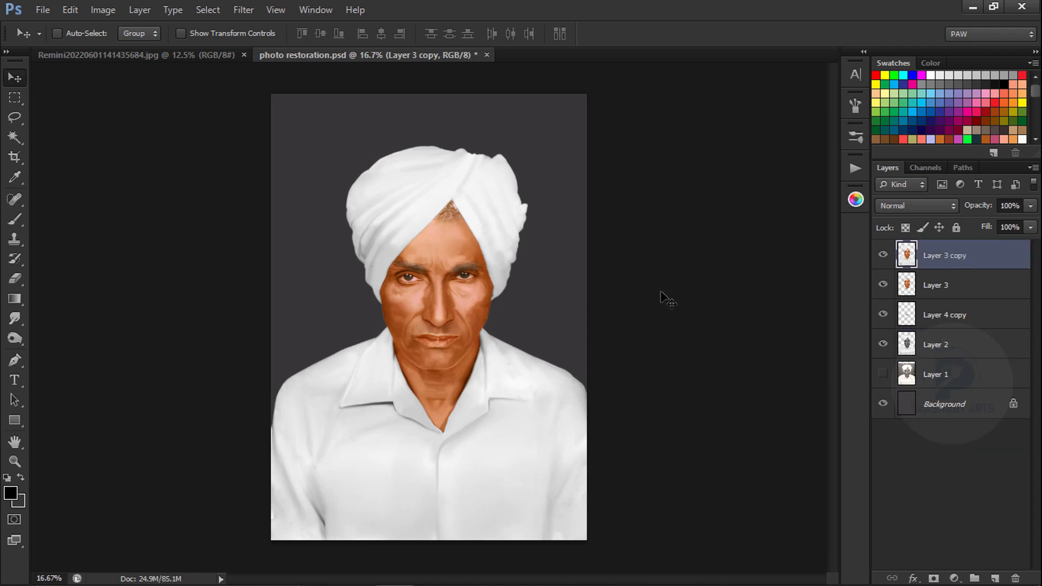
key(ctrl+s)
- Sample the dark grey shadow colour beneath the shirt collar for the Brush
key(b)
key(ctrl+equal)
key(ctrl+equal)
key(ctrl+equal)
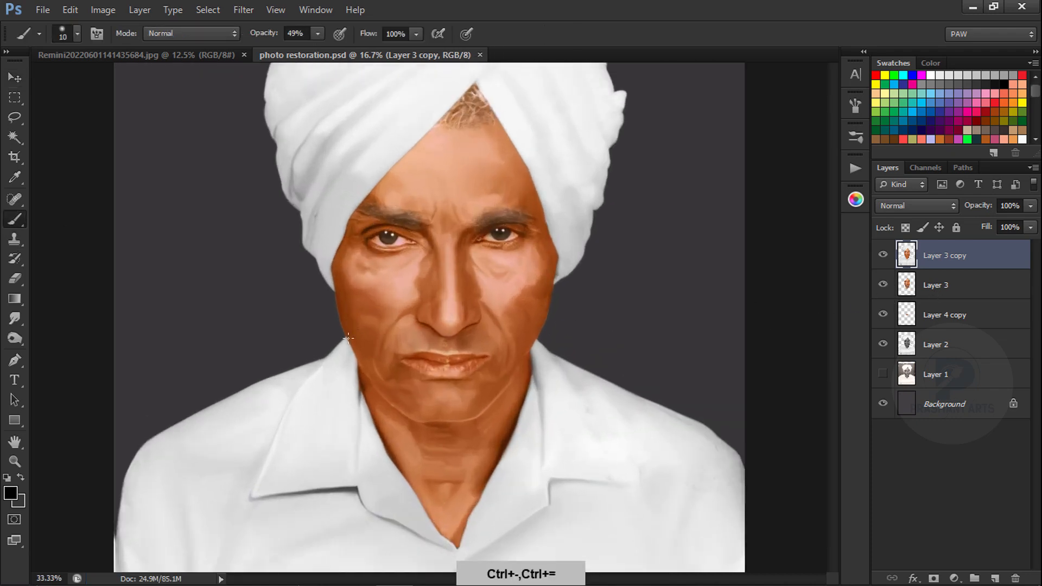
drag(330, 440, 368, 230)
drag(401, 380, 377, 179)
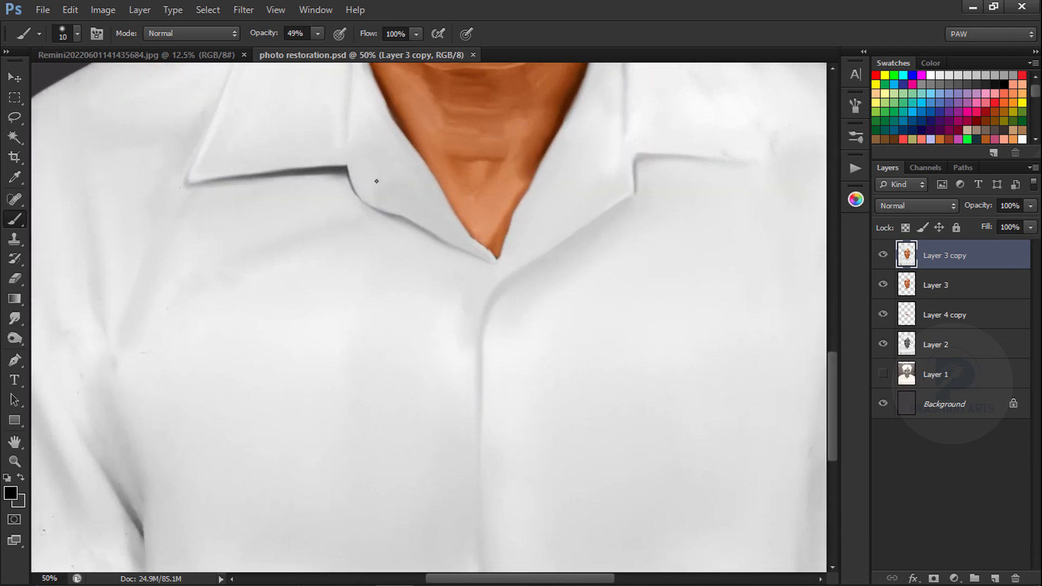
alt+click(336, 170)
- Darken the shirt's front placket line down to the hem with a 15 px pressure-controlled Brush at 11% opacity
key(ctrl+minus)
key(ctrl+minus)
click(340, 34)
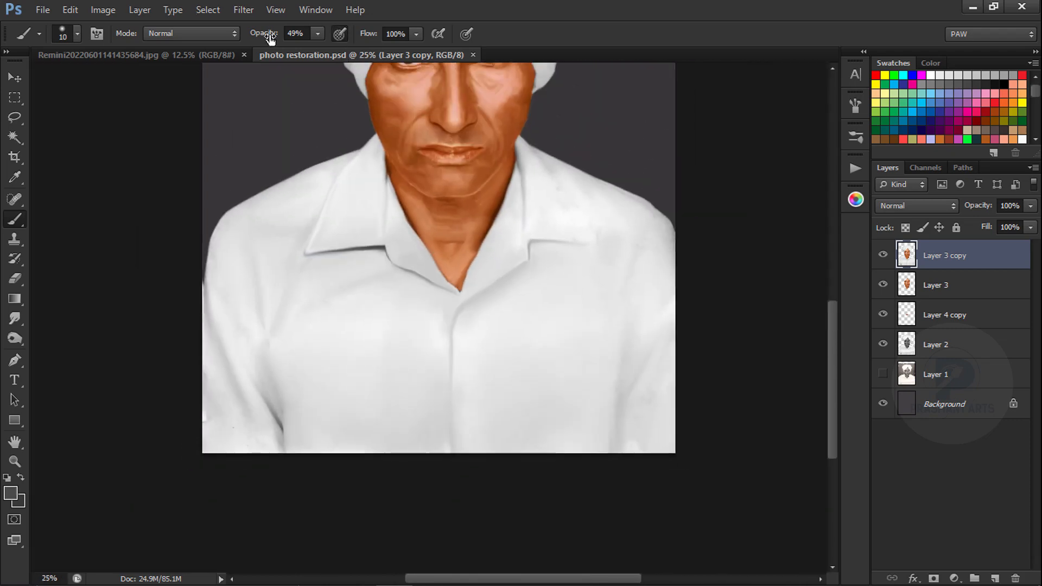
drag(270, 38, 243, 38)
key(ctrl+equal)
key(bracketright)
key(bracketright)
key(bracketright)
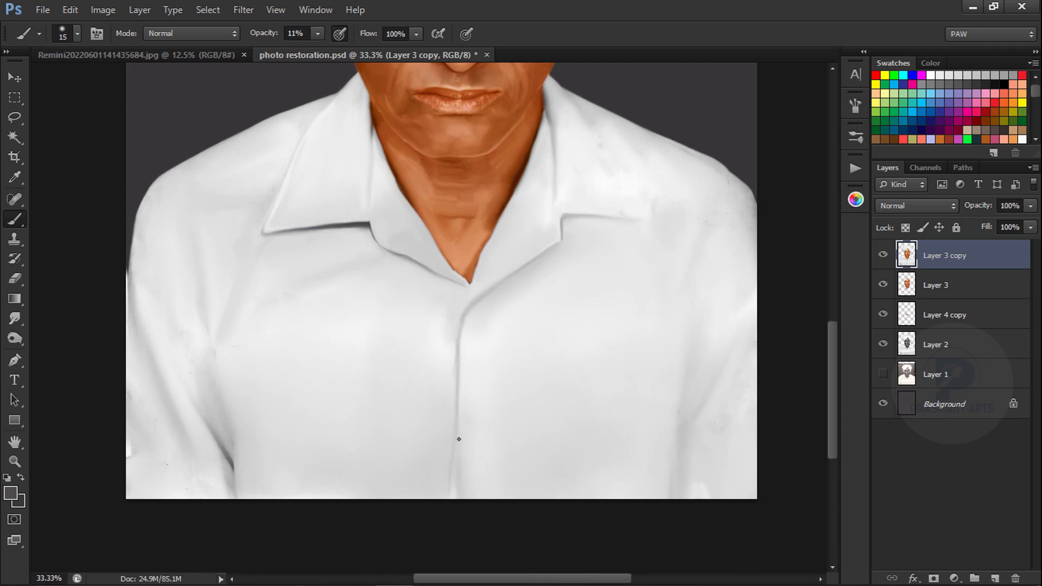
key(ctrl+alt+z)
drag(457, 399, 457, 480)
key(ctrl+alt+z)
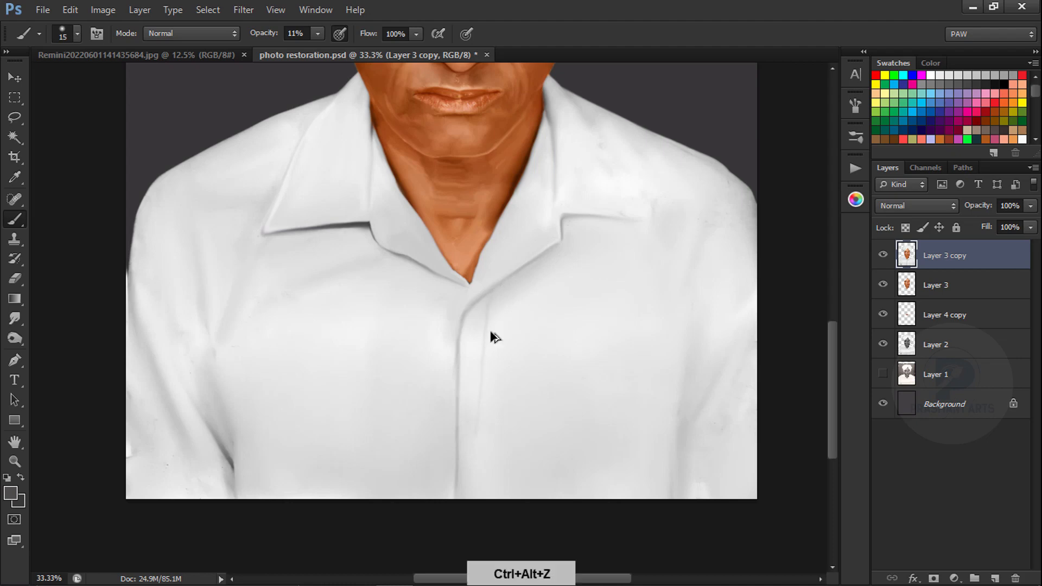
- Choose the 125 px Brush preset with 49% hardness and add a new layer above Layer 3 copy
key(bracketright)
key(bracketright)
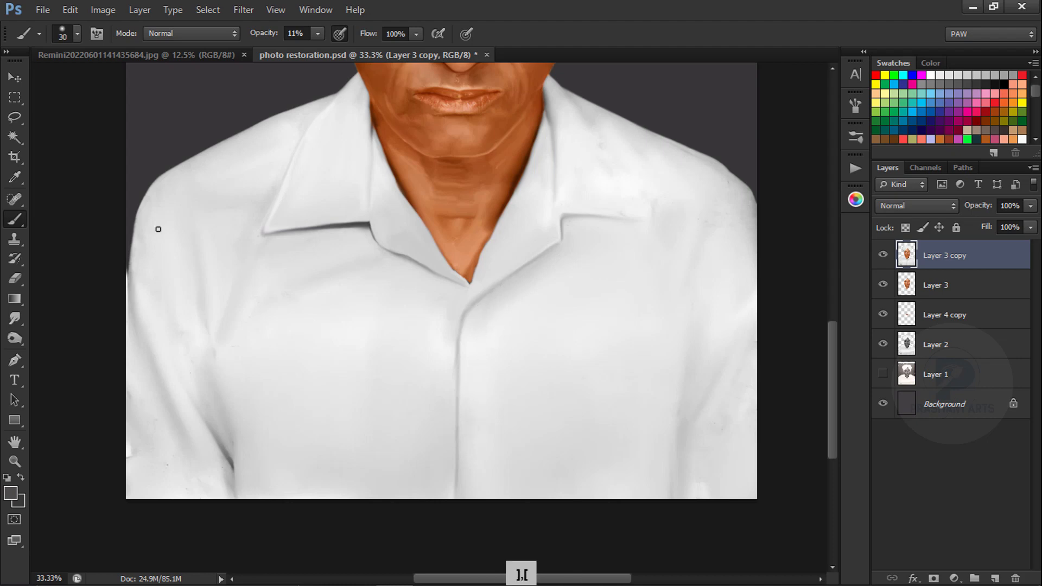
click(77, 33)
click(54, 171)
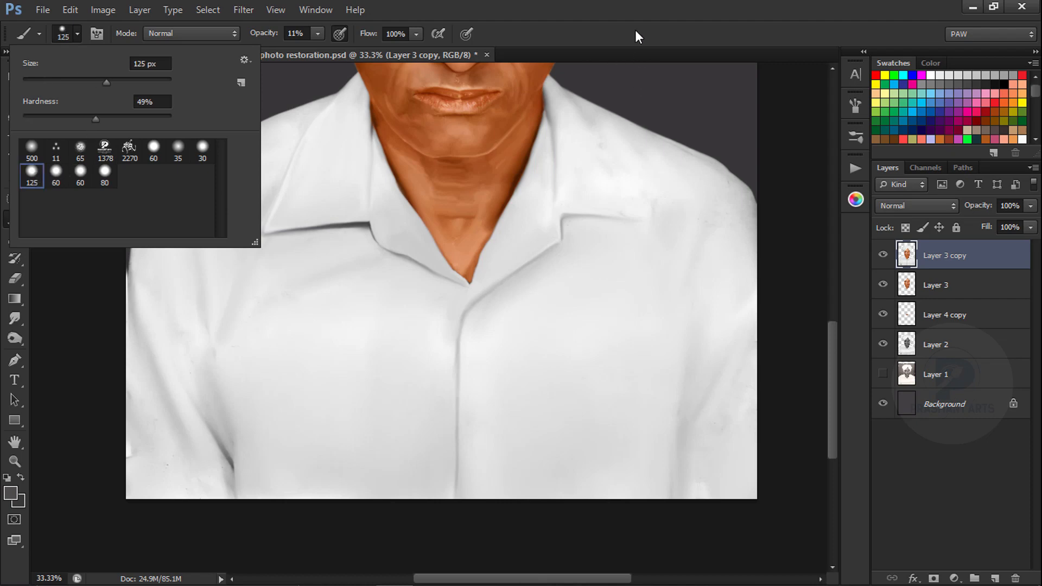
click(635, 30)
key(ctrl+plus)
click(995, 579)
- Paint a dark grey button disc beside the placket below the collar with a 70 px Brush at 100% opacity
key(bracketleft)
key(bracketleft)
key(bracketleft)
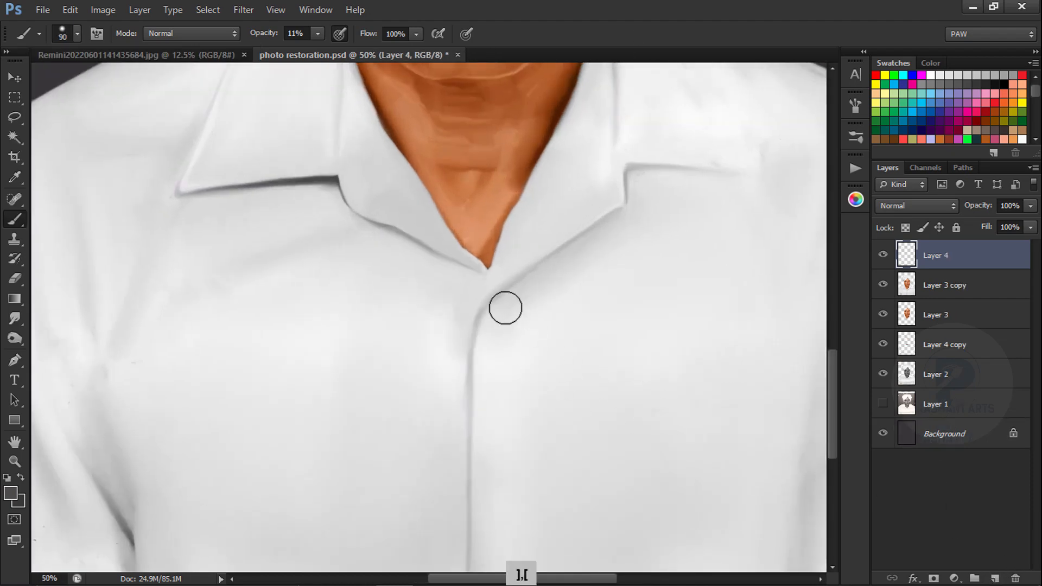
alt+click(335, 173)
key(bracketleft)
click(502, 363)
key(0)
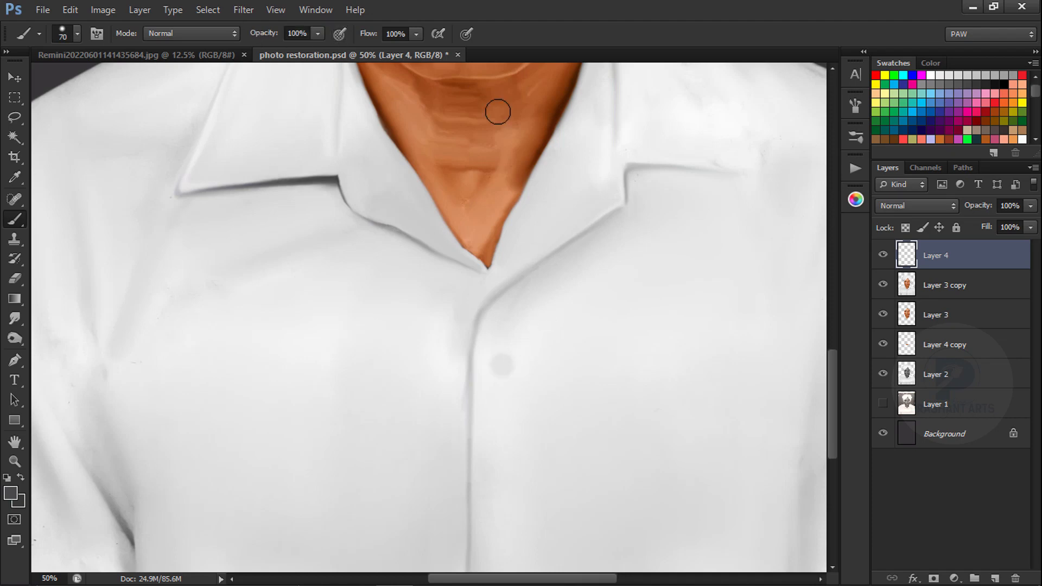
click(502, 364)
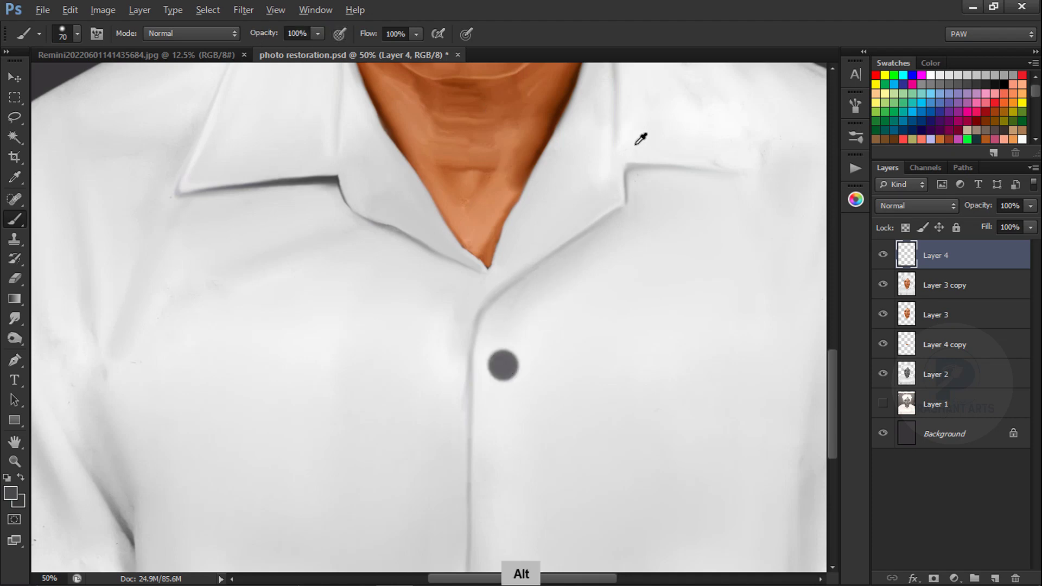
- Sample the shirt's light tone and fill the button's centre with a 60 px Brush, leaving a dark rim
alt+click(723, 121)
key(bracketleft)
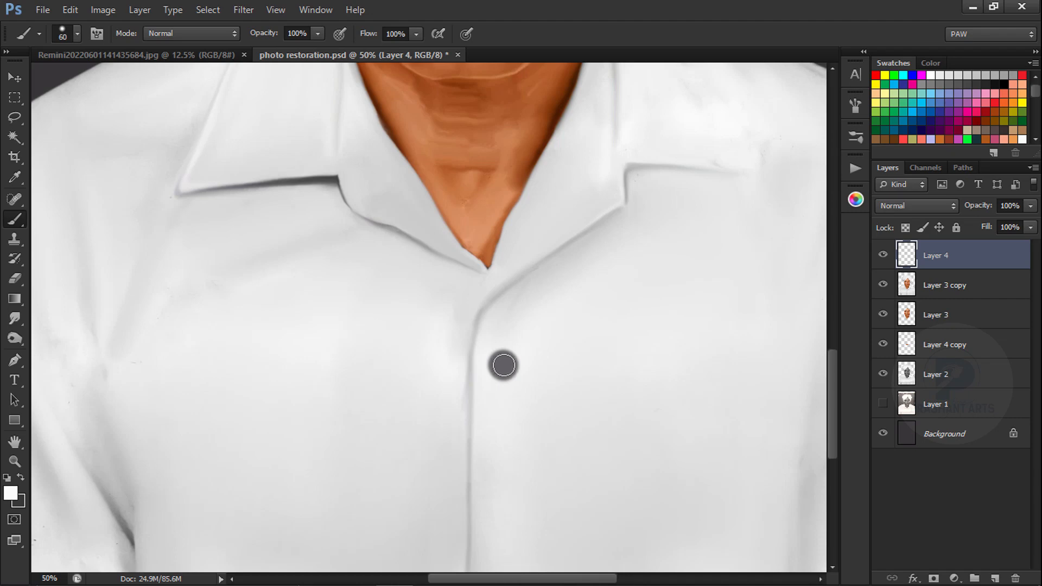
click(503, 366)
click(503, 365)
- Sample the dark collar shadow and paint two holes and small rim ticks on the button with a 10 px Brush
alt+click(329, 179)
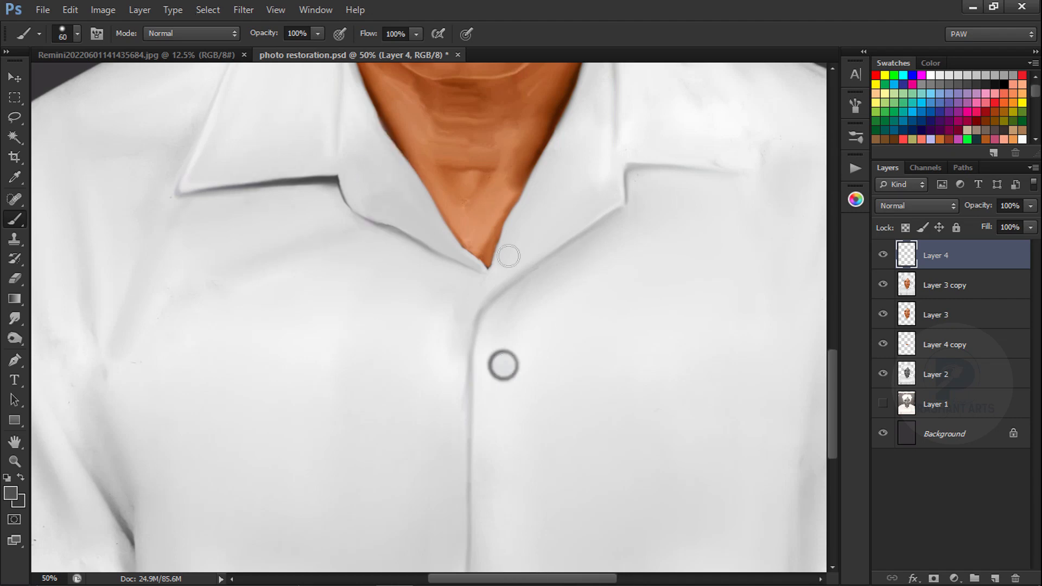
key(ctrl+minus)
key(ctrl+equal)
key(ctrl+minus)
key(ctrl+equal)
key(ctrl+equal)
key(bracketleft)
key(bracketleft)
key(bracketleft)
key(bracketleft)
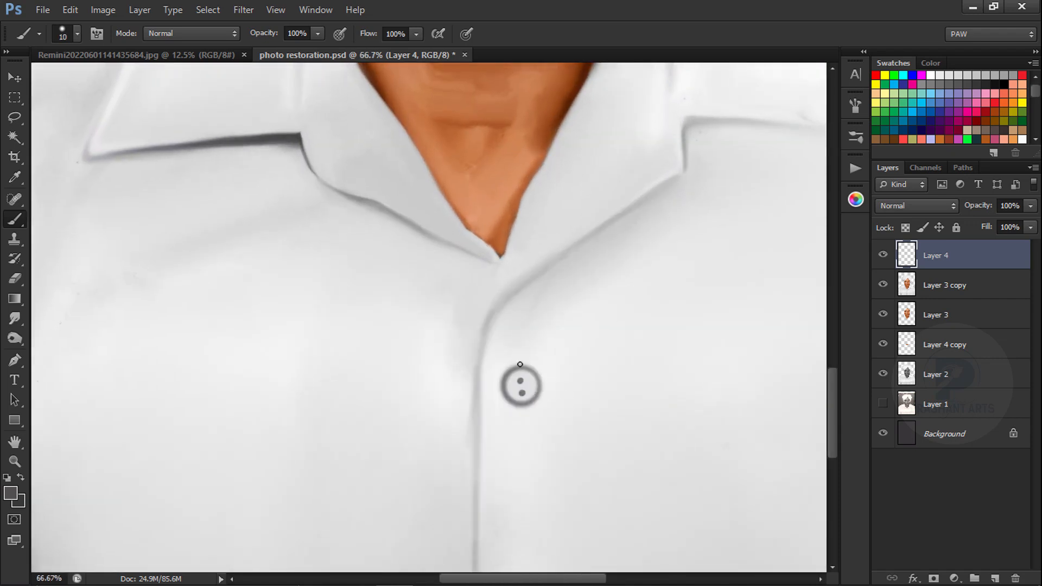
key(ctrl+alt+z)
click(520, 365)
key(ctrl+minus)
key(ctrl+minus)
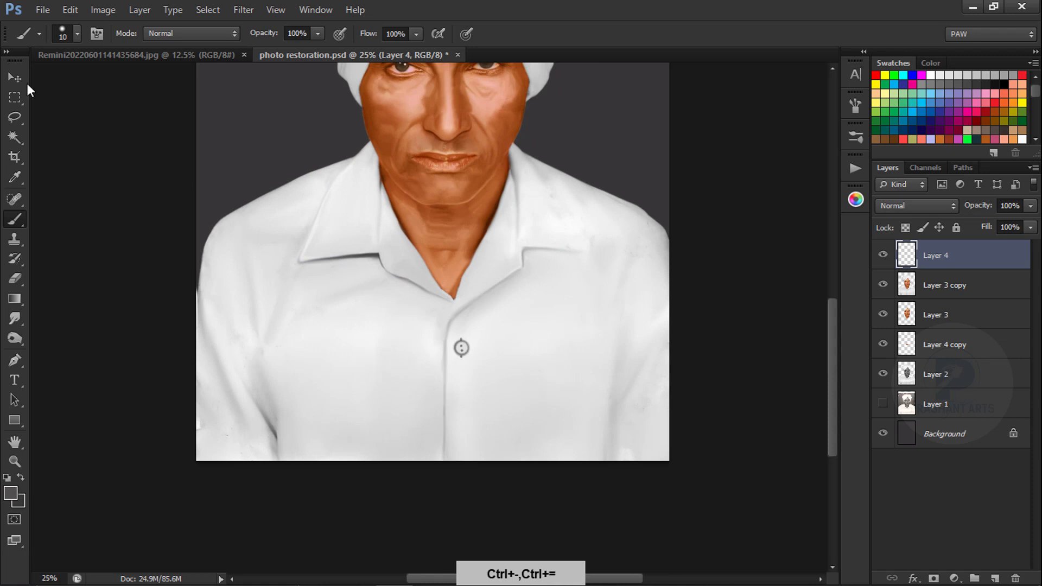
- Duplicate the button layer, place the copy on the placket near the hem, and move the original button up towards the collar
click(15, 77)
key(ctrl+minus)
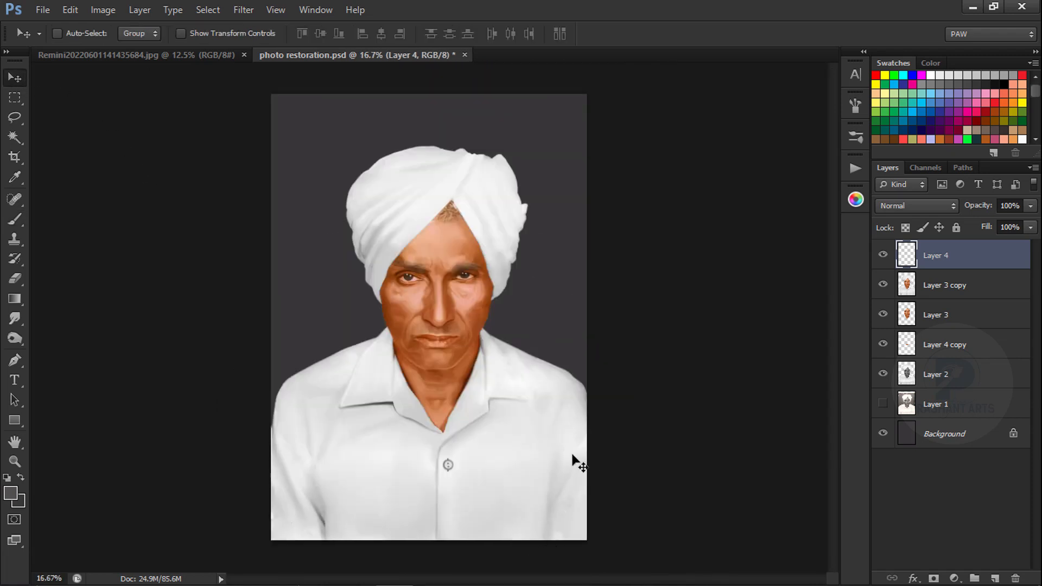
key(ctrl+j)
drag(448, 465, 449, 525)
click(965, 292)
drag(601, 499, 608, 491)
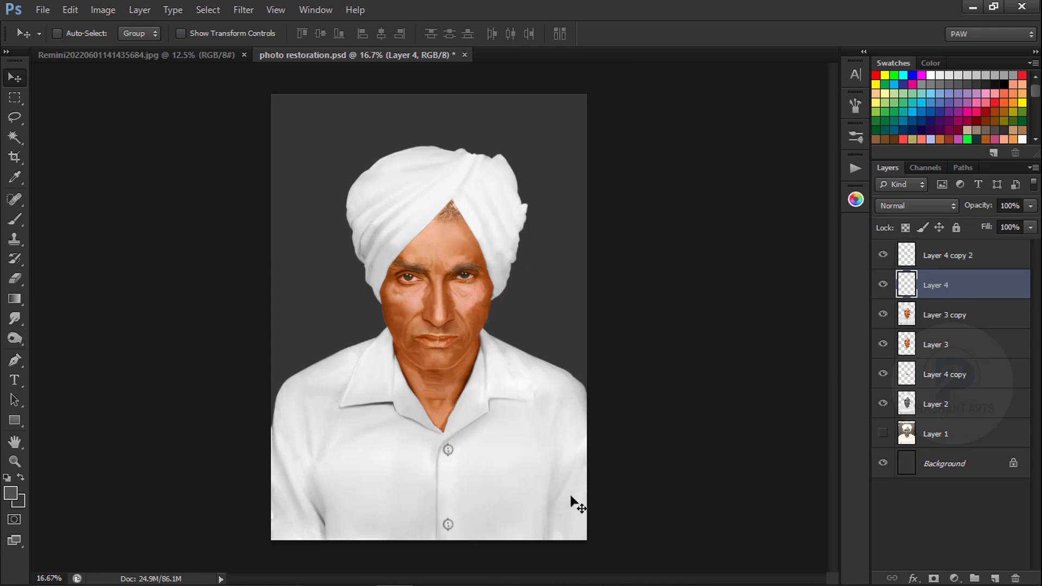
click(948, 259)
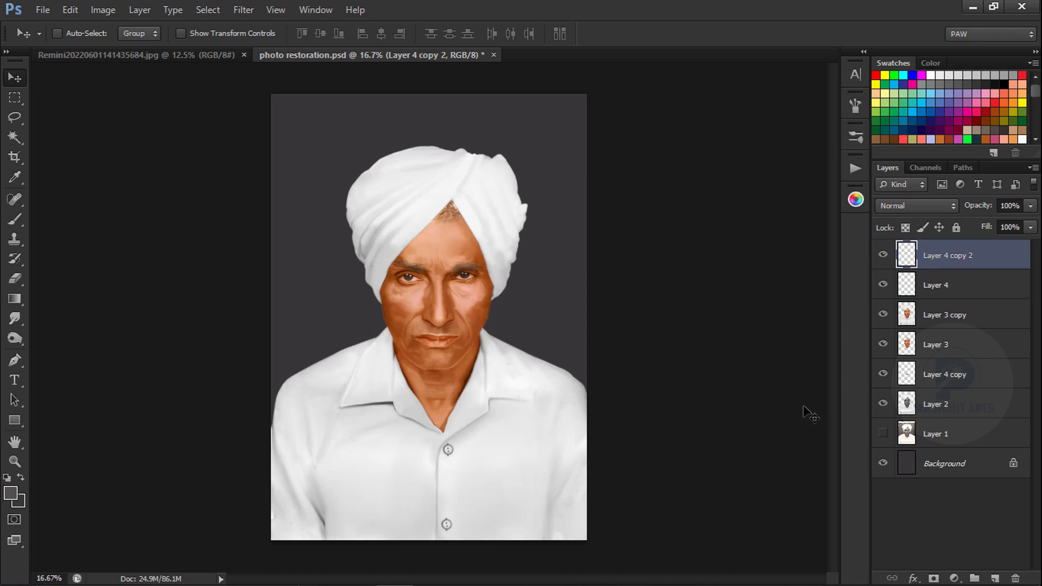
- Merge both button layers with Layer 3 copy and save the document
shift+click(970, 324)
key(ctrl+e)
key(ctrl+s)
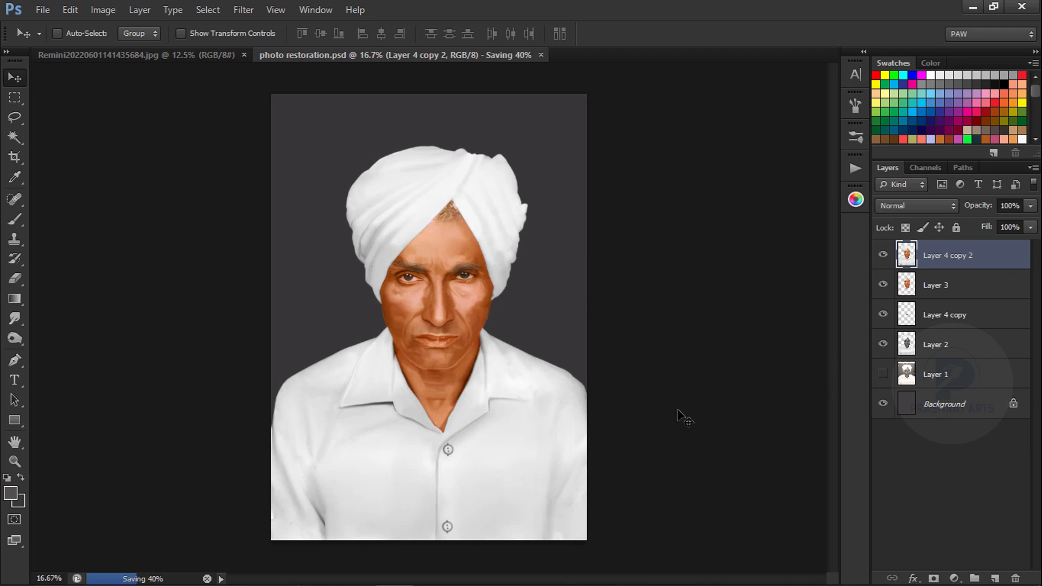
key(ctrl+minus)
key(ctrl+plus)
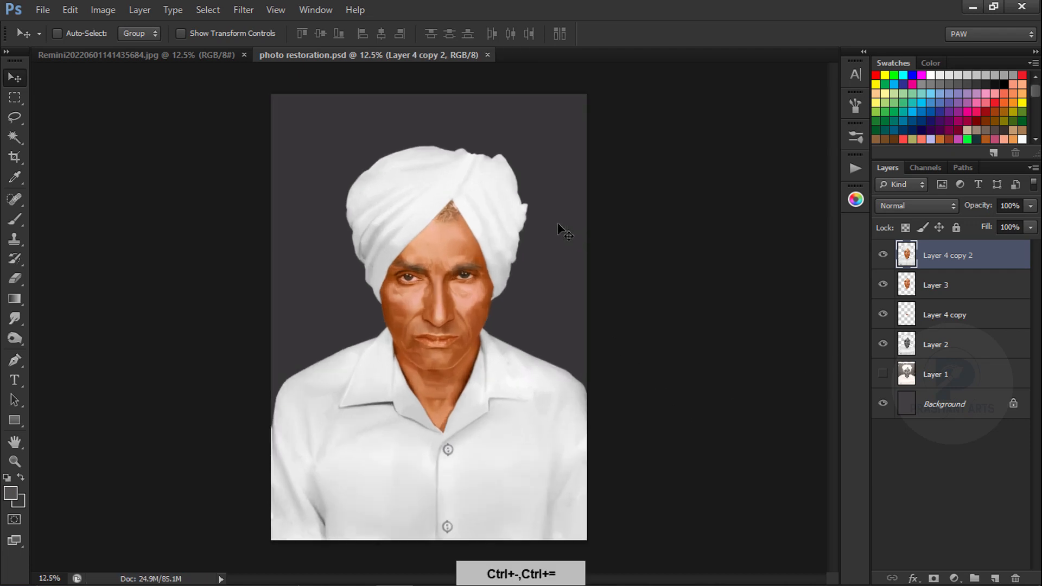
key(ctrl+plus)
key(space)
drag(567, 168, 566, 205)
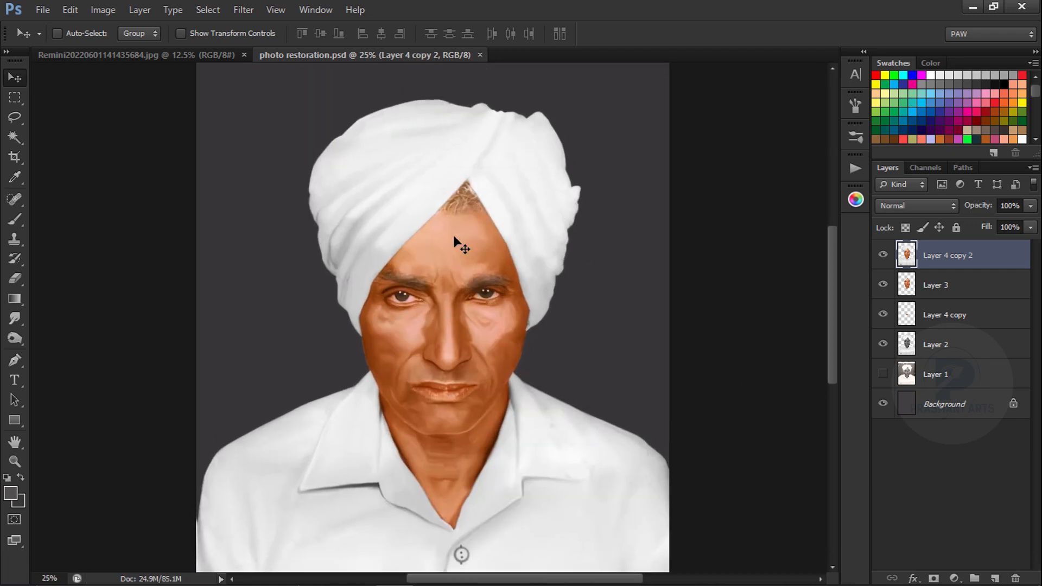
key(ctrl+minus)
key(ctrl+minus)
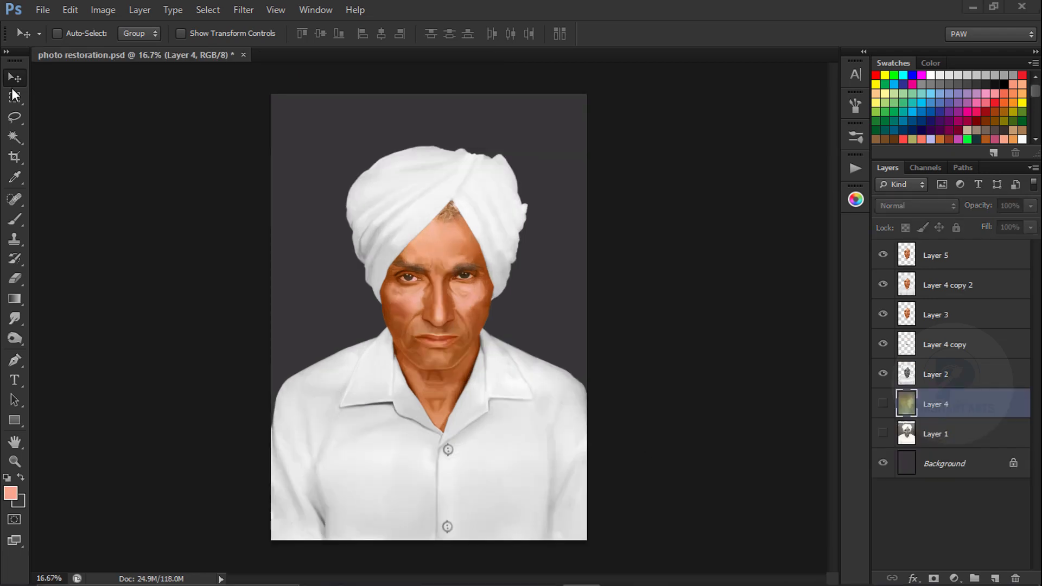
- Deepen the blacks of Layer 5 with Selective Color by increasing the Black amount in the Blacks range
key(ctrl+plus)
click(820, 344)
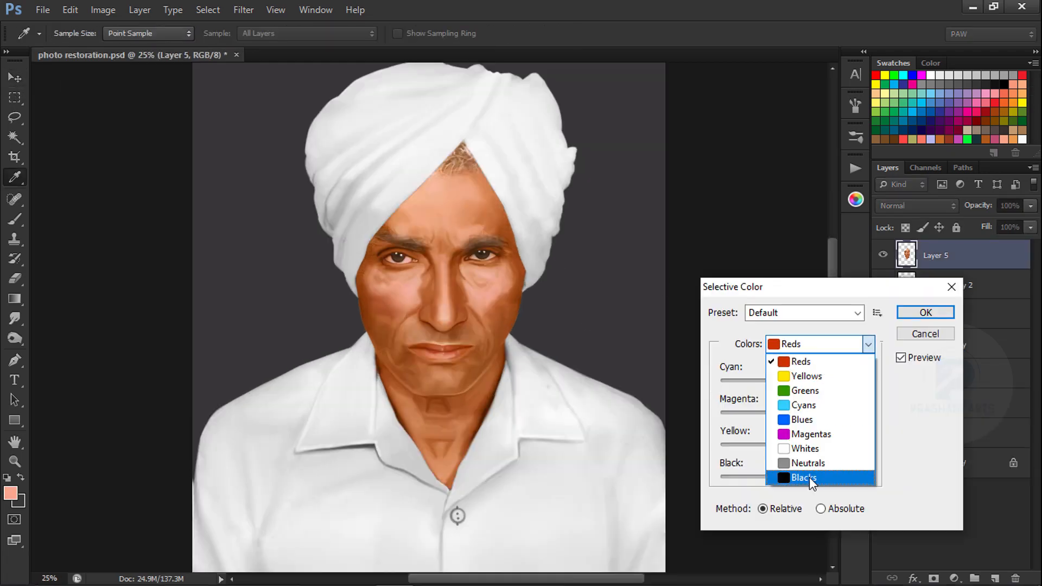
click(809, 477)
drag(796, 477, 865, 476)
click(926, 312)
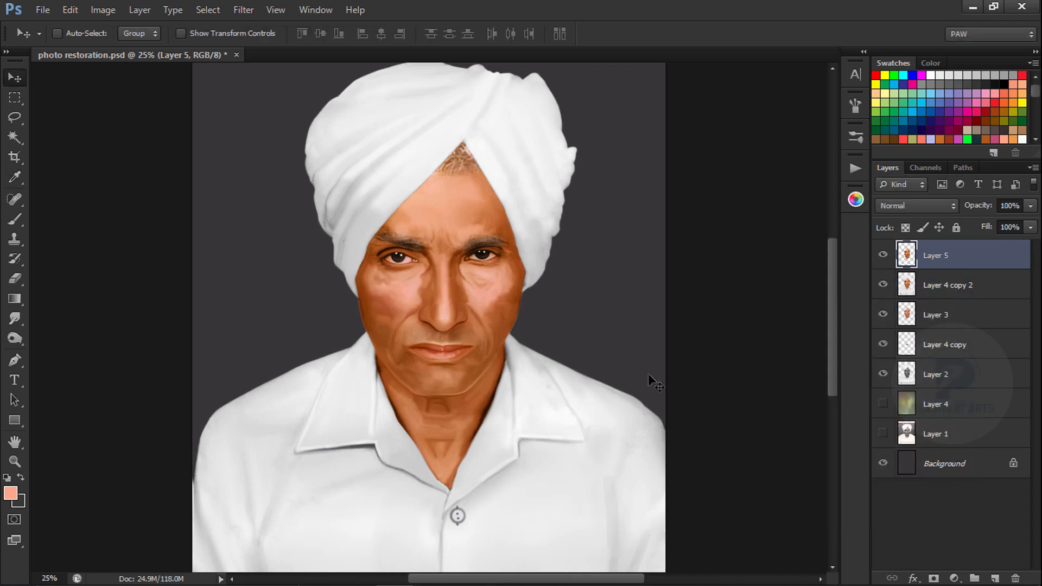
- Add a new layer above Layer 5 and choose the orange swatch for the Brush
key(ctrl+minus)
key(ctrl+plus)
key(ctrl+plus)
click(995, 579)
key(b)
click(1013, 103)
key(ctrl+plus)
drag(346, 157, 400, 308)
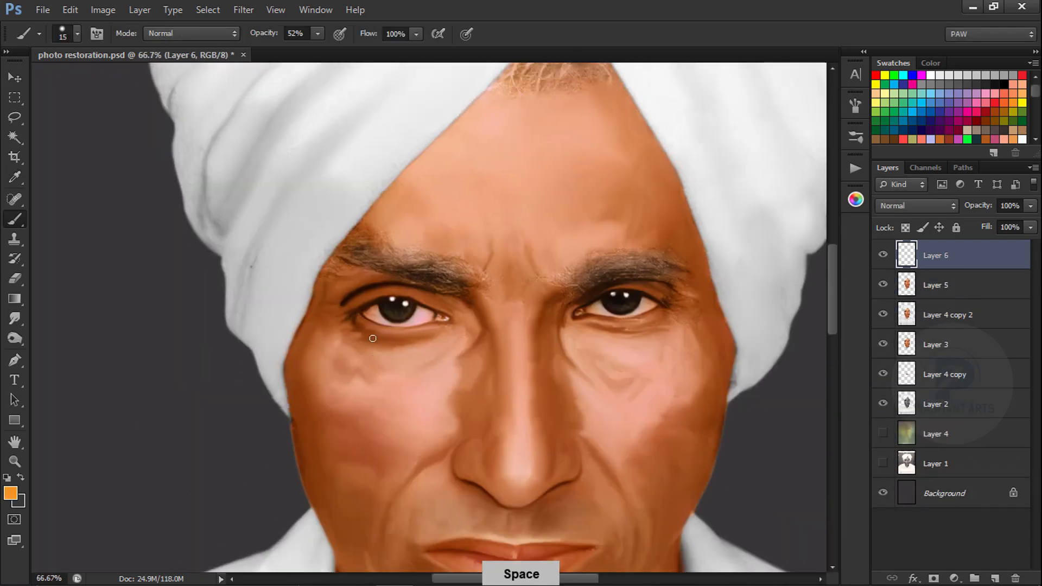
- Paint orange arcs along the lower irises of both eyes with an 8 px Brush at 52% opacity
key(ctrl+plus)
key(ctrl+plus)
key(bracketleft)
key(bracketleft)
key(bracketleft)
key(ctrl+alt+z)
mouse_move(306, 281)
mouse_down()
mouse_move(319, 293)
mouse_move(356, 284)
mouse_up()
mouse_move(760, 261)
mouse_down()
mouse_move(419, 307)
mouse_move(490, 334)
mouse_up()
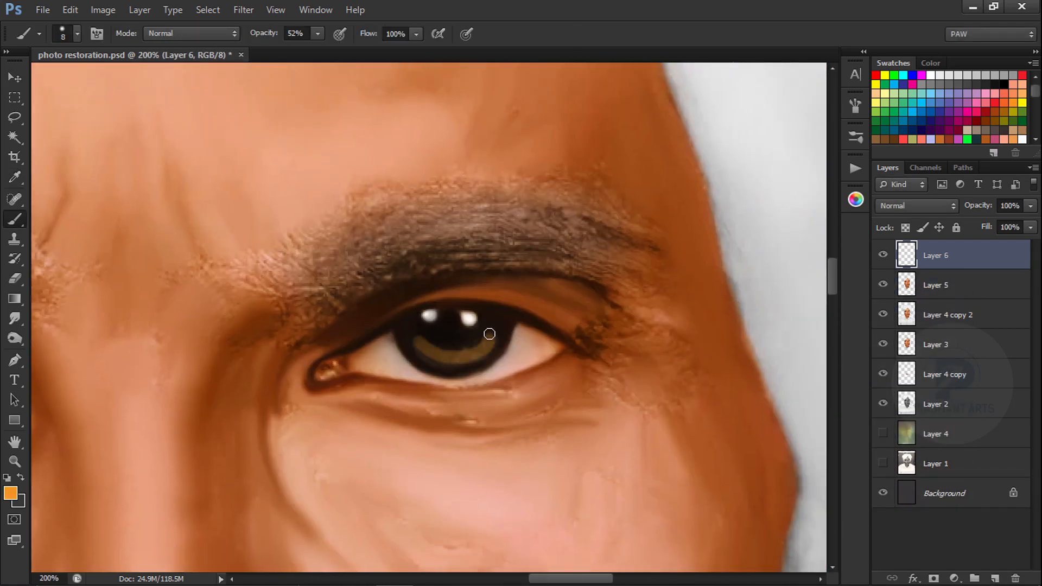
- Lower the opacity of Layer 6 to 43% and merge it down into Layer 5
key(ctrl+minus)
key(ctrl+minus)
key(ctrl+minus)
drag(973, 211, 931, 212)
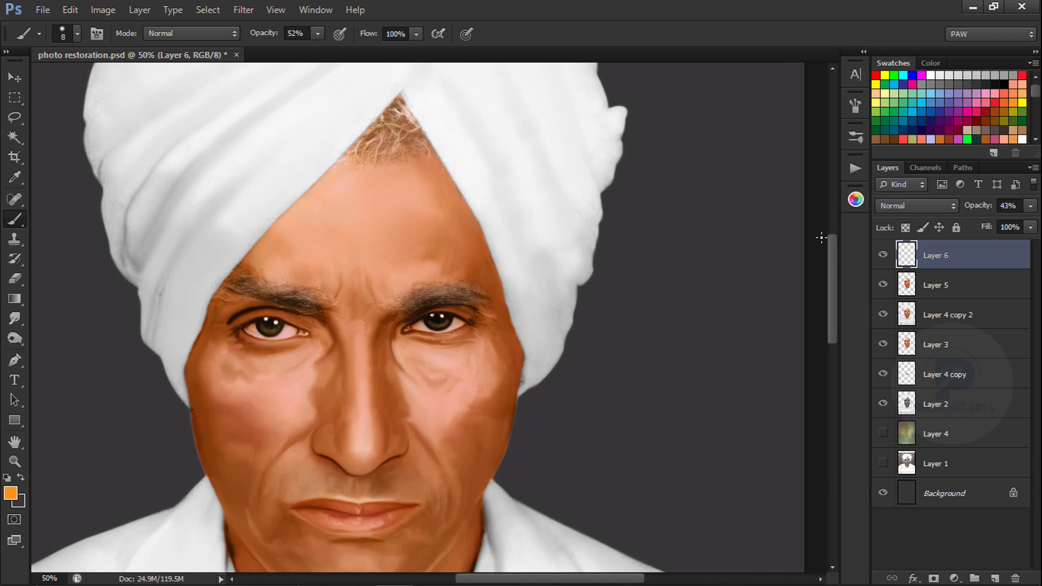
key(ctrl+e)
- Set the Brush to black, 8 px and 100% opacity for work on the eye at the image's left
click(1005, 84)
click(68, 34)
key(bracketleft)
key(bracketleft)
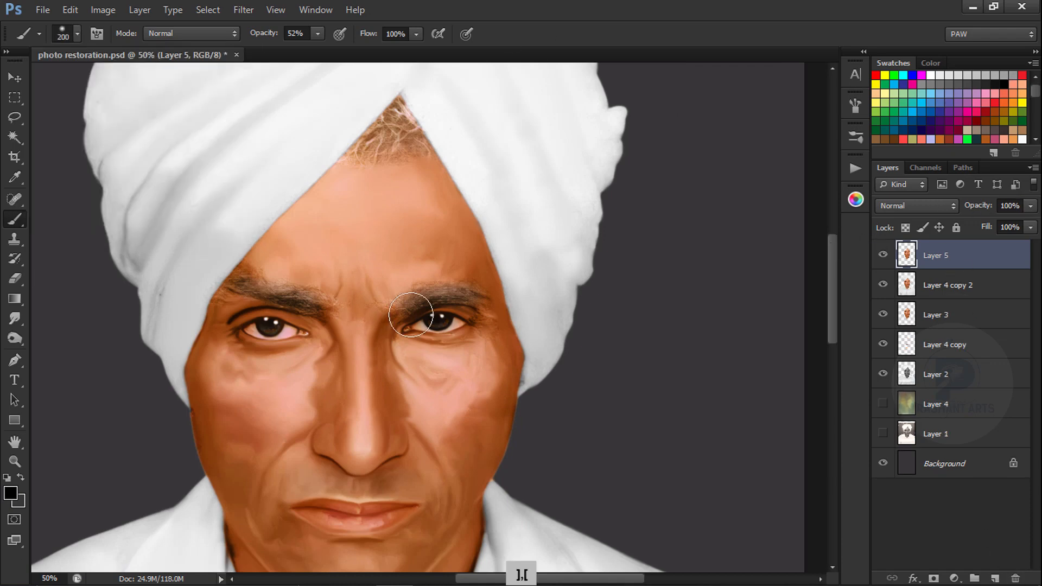
key(ctrl+minus)
key(ctrl+equal)
key(ctrl+equal)
key(ctrl+equal)
key(ctrl+equal)
key(ctrl+equal)
key(bracketleft)
key(bracketleft)
key(0)
mouse_move(467, 293)
mouse_down()
mouse_move(490, 269)
mouse_move(459, 300)
mouse_move(428, 297)
mouse_move(554, 266)
mouse_move(713, 311)
mouse_move(618, 291)
mouse_move(578, 310)
mouse_move(403, 306)
mouse_move(426, 354)
mouse_move(495, 397)
mouse_move(514, 305)
mouse_move(523, 364)
mouse_move(414, 289)
mouse_up()
key(bracketleft)
key(bracketleft)
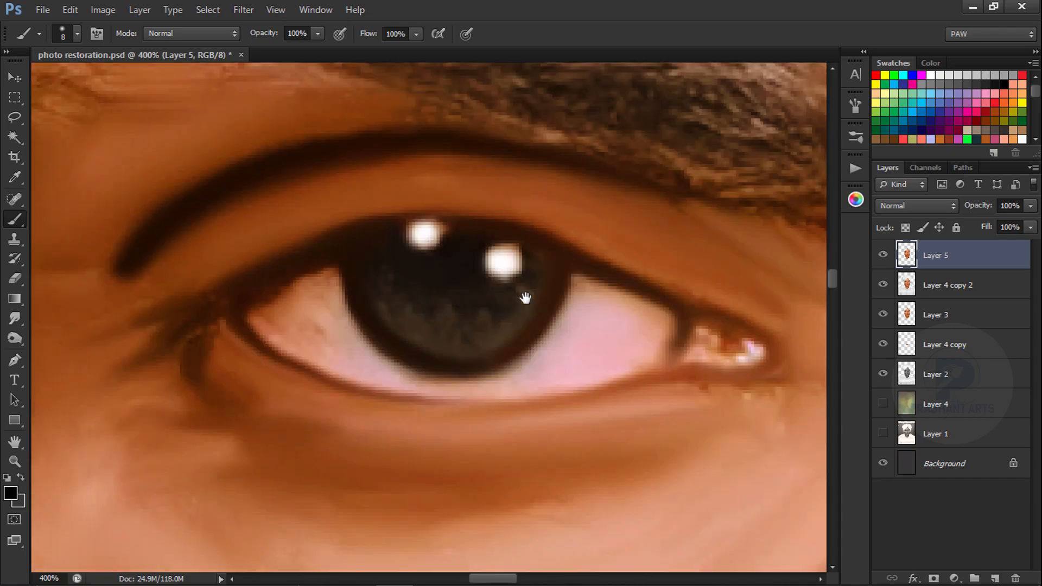
- Paint the upper lash line and the iris of the eye at the image's left solid black
mouse_move(305, 262)
mouse_down()
mouse_move(247, 303)
mouse_move(370, 244)
mouse_up()
drag(370, 245, 481, 235)
key(ctrl+alt+z)
drag(418, 239, 562, 258)
key(ctrl+alt+z)
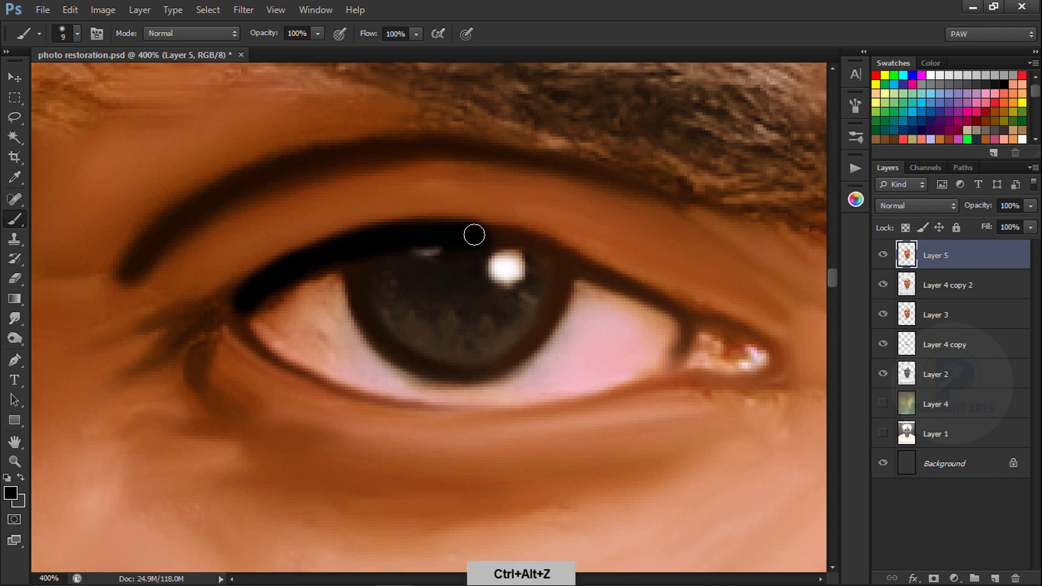
drag(474, 234, 575, 260)
mouse_move(358, 264)
mouse_down()
mouse_move(395, 331)
mouse_move(571, 263)
mouse_move(539, 287)
mouse_move(526, 267)
mouse_move(411, 315)
mouse_move(552, 286)
mouse_move(519, 353)
mouse_move(404, 362)
mouse_move(561, 258)
mouse_move(661, 296)
mouse_up()
key(bracketleft)
key(ctrl+alt+z)
key(ctrl+alt+z)
drag(574, 257, 654, 301)
- Taper the inner end of the black lash line with a 6 px Smudge tool at 74% strength
key(r)
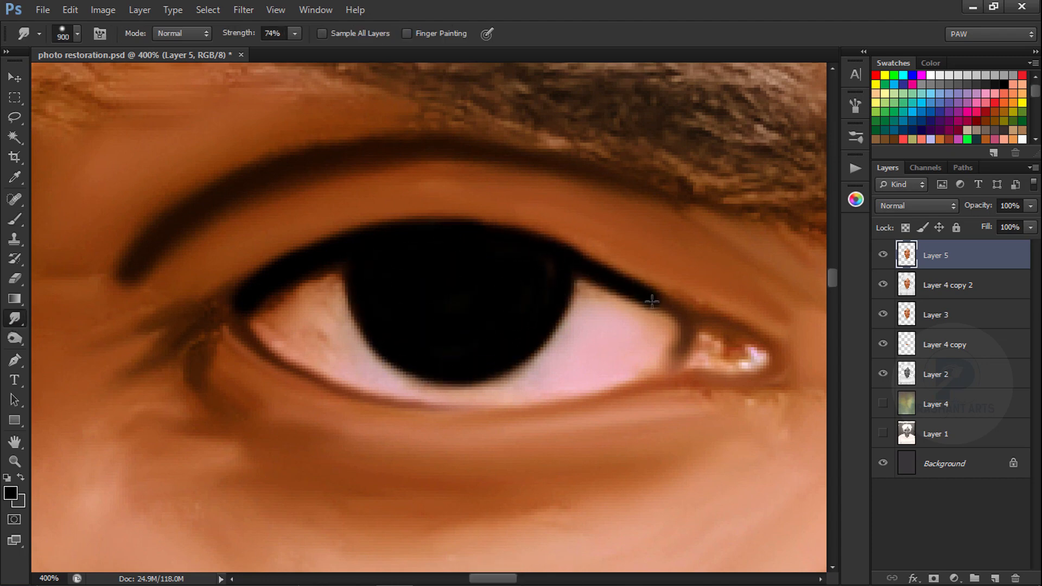
key(bracketright)
key(bracketleft)
- Set up a white 9 px Brush at 100% opacity
click(931, 75)
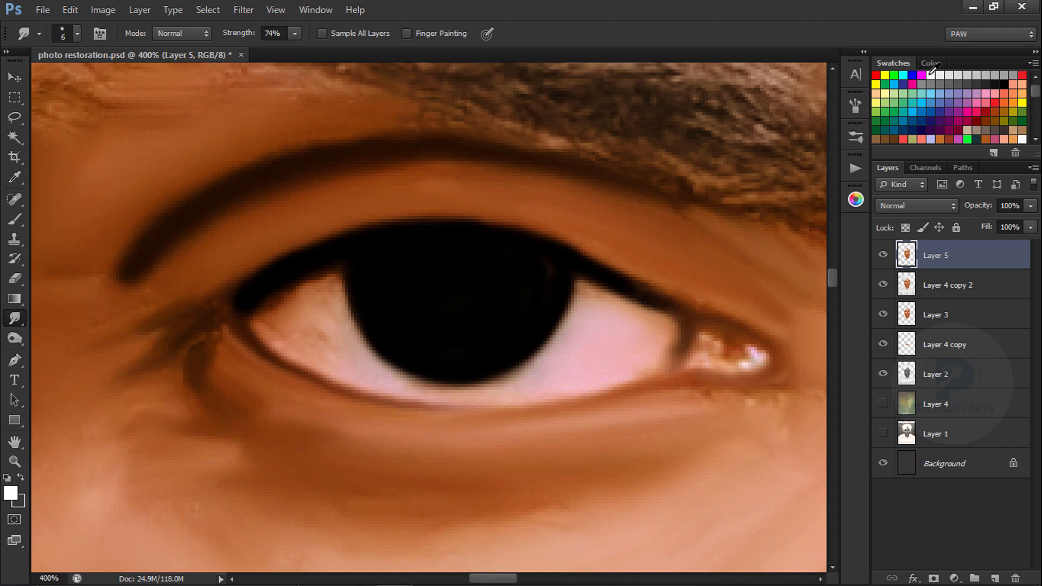
key(b)
click(77, 34)
double_click(31, 150)
key(bracketright)
- Try painting two white catchlights on the black iris directly on Layer 5
click(413, 274)
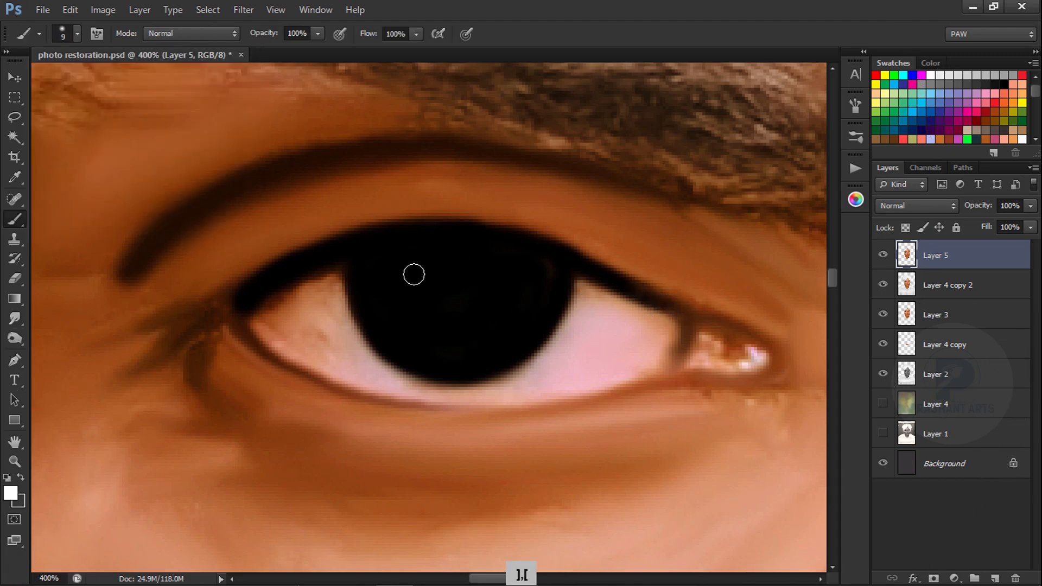
click(413, 274)
click(481, 270)
key(ctrl+alt+z)
key(ctrl+alt+z)
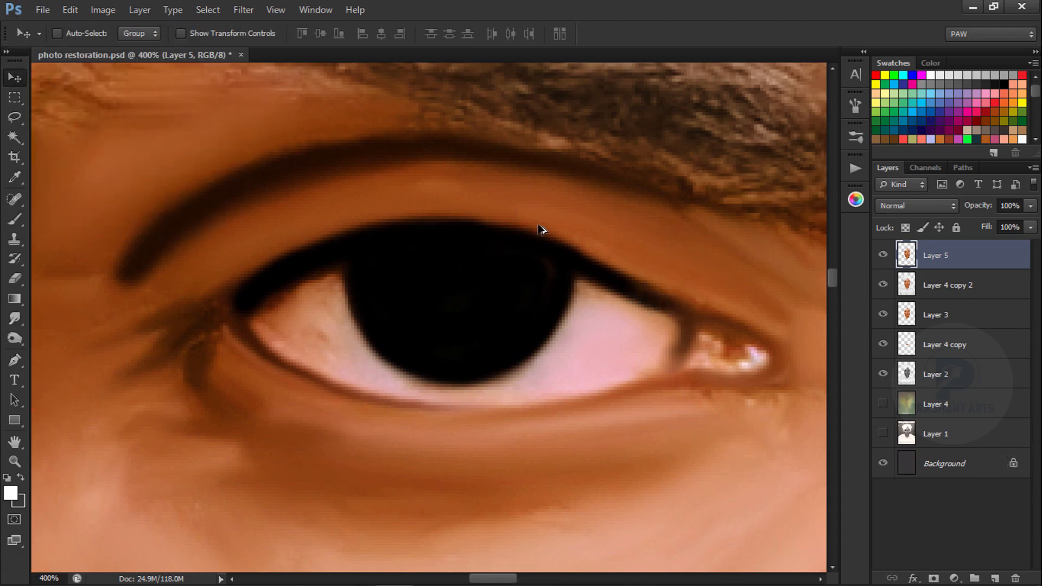
- Add a new layer above Layer 5 and paint two white catchlights on the black iris
key(ctrl+shift+alt+n)
click(414, 270)
click(488, 270)
- Copy the catchlights onto the other eye's iris, nudge them slightly upward, and merge the copy into Layer 6
key(v)
key(ctrl+minus)
key(ctrl+minus)
key(ctrl+minus)
key(ctrl+minus)
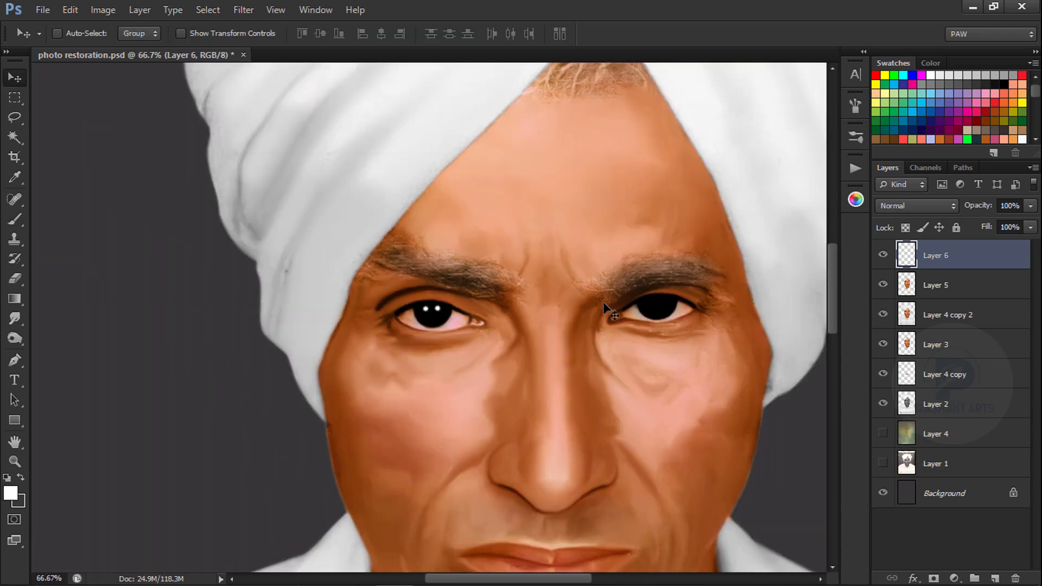
drag(443, 310, 669, 308)
key(Up)
key(Up)
key(Up)
key(Up)
key(ctrl+e)
- Add a new layer below Layer 6 and paint orange arcs inside the left-hand iris with a 9 px Brush at 28% opacity
key(ctrl+shift+alt+n)
key(ctrl+bracketleft)
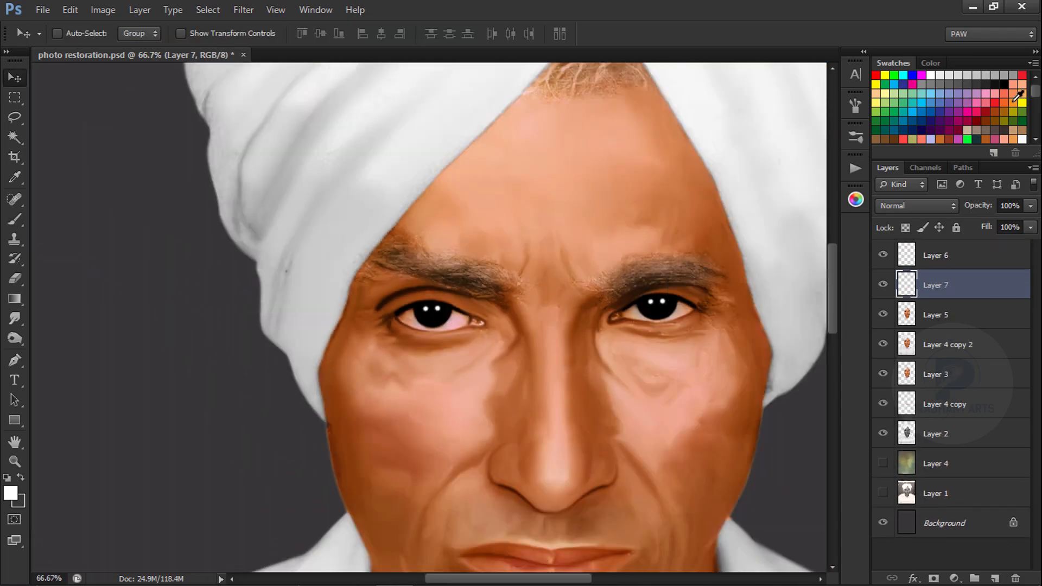
click(1014, 102)
key(b)
key(ctrl+plus)
key(ctrl+plus)
key(ctrl+plus)
key(ctrl+plus)
key(ctrl+alt+z)
drag(365, 251, 438, 328)
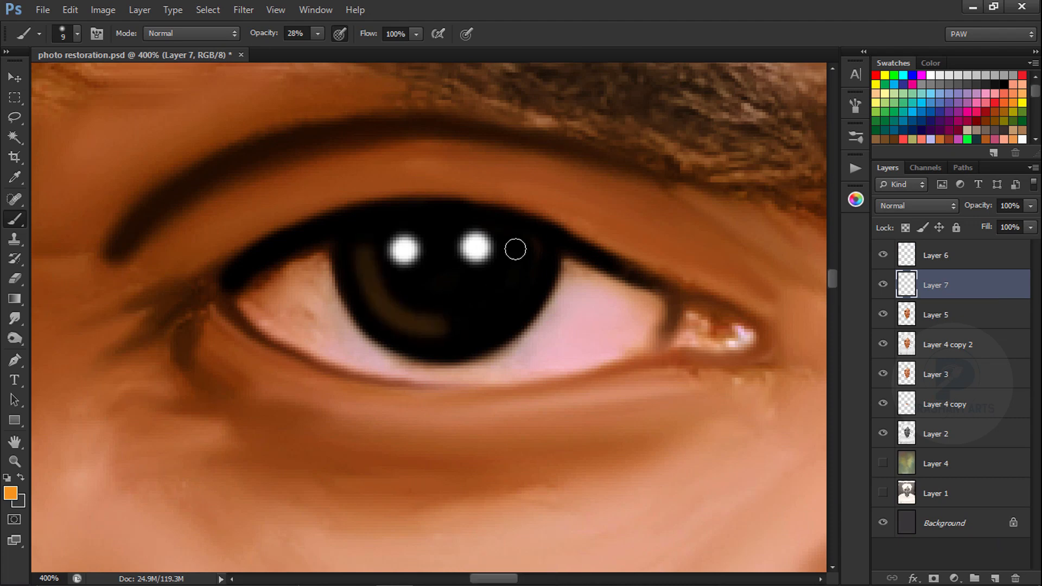
key(ctrl+alt+z)
mouse_move(529, 251)
mouse_down()
mouse_move(518, 278)
mouse_move(477, 319)
mouse_move(485, 316)
mouse_move(431, 322)
mouse_move(515, 308)
mouse_up()
key(ctrl+alt+z)
- Soften the orange iris strokes on Layer 7 with a small Smudge tool
click(15, 319)
click(77, 34)
click(594, 30)
key(bracketleft)
- Duplicate Layer 7 and move the copied orange iris ring onto the eye at the image's right
key(ctrl+minus)
key(ctrl+minus)
key(ctrl+minus)
key(ctrl+minus)
key(ctrl+j)
key(v)
drag(433, 318, 658, 311)
- Add a hide-all mask to Layer 7 copy and reveal the iris tint with a white 45 px Brush at 28% opacity
alt+click(933, 579)
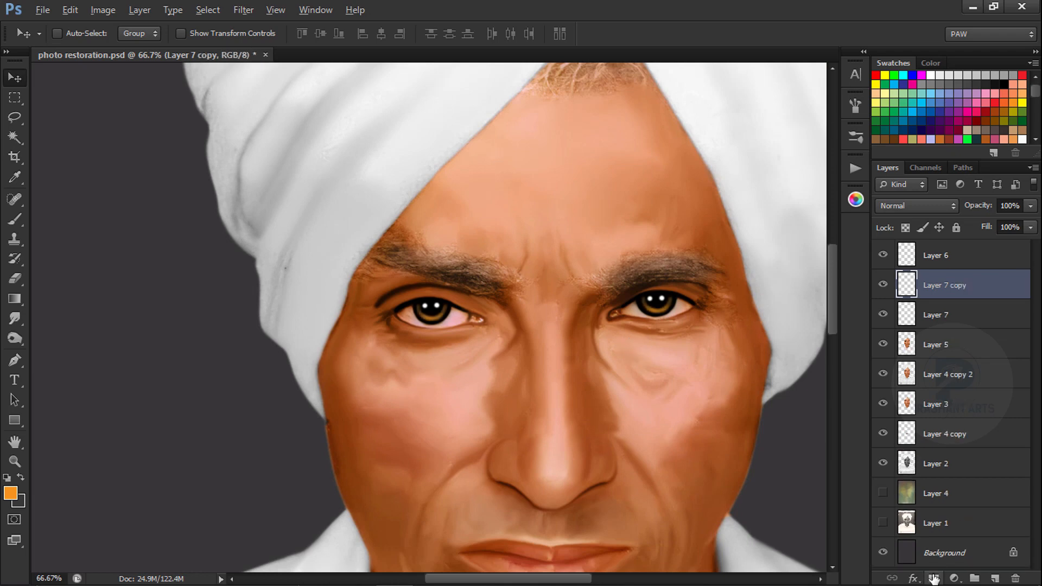
key(b)
key(d)
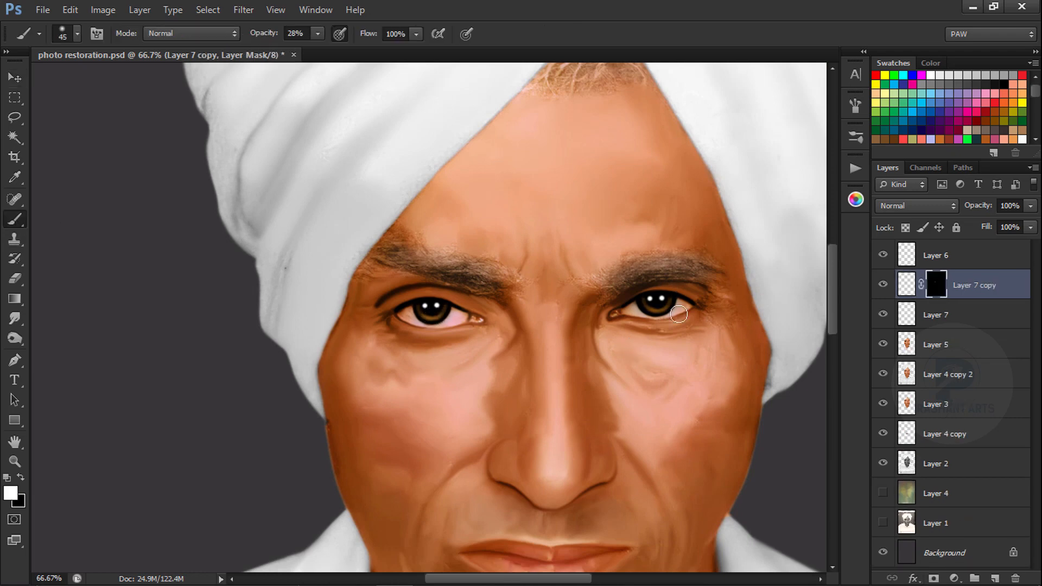
key(ctrl+minus)
key(ctrl+minus)
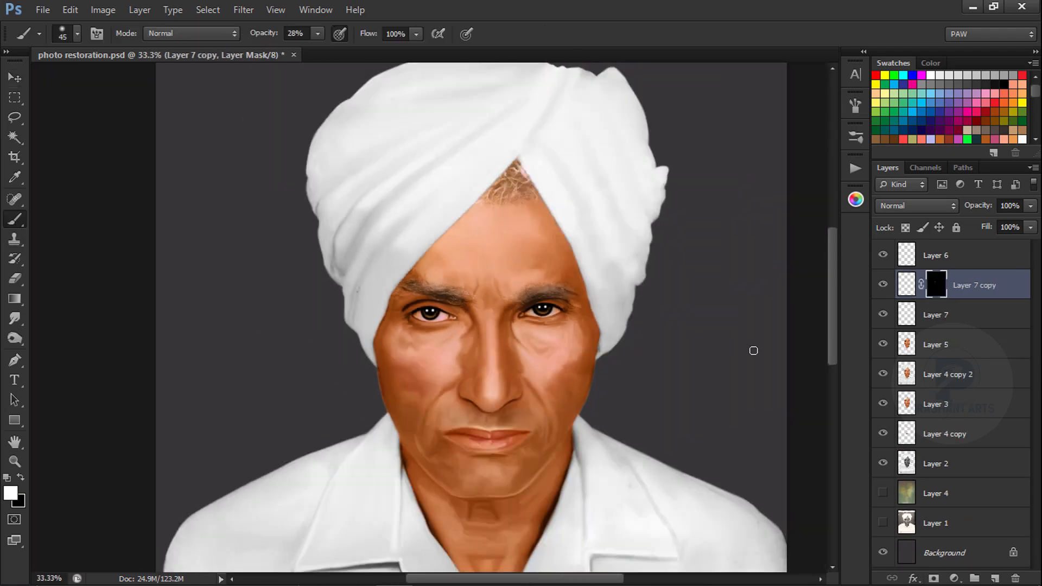
- Merge Layer 7 copy and Layer 7 down into Layer 5
key(ctrl+e)
key(ctrl+e)
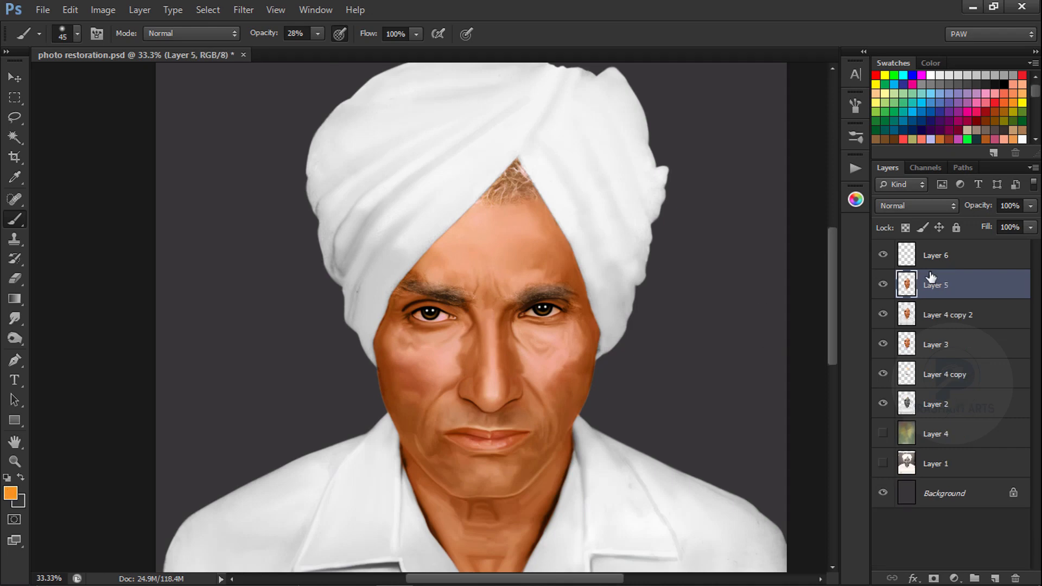
key(ctrl+minus)
key(ctrl+minus)
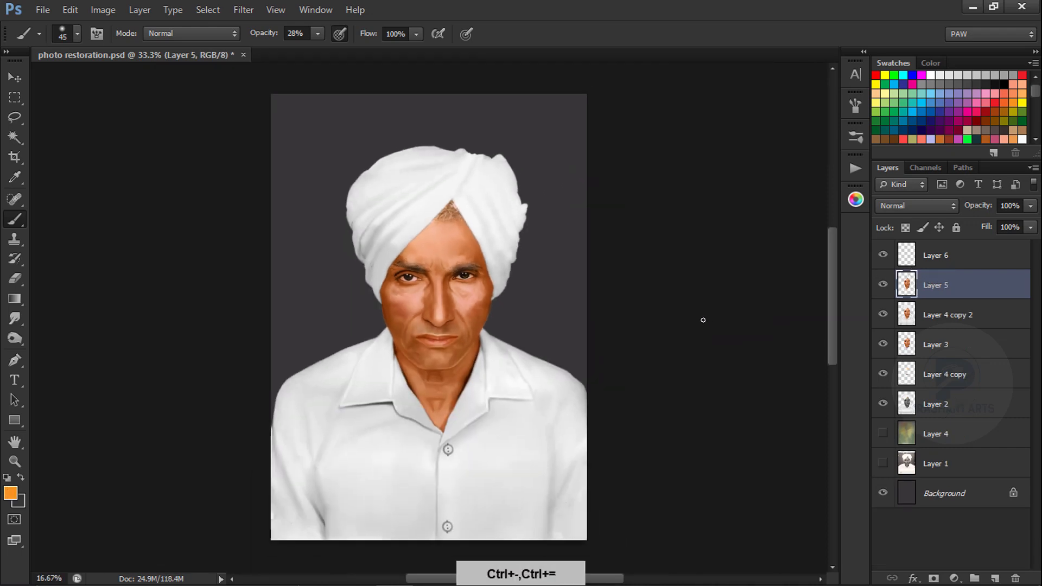
- Show the painted green-brown backdrop on Layer 4 behind the portrait
click(885, 434)
click(884, 434)
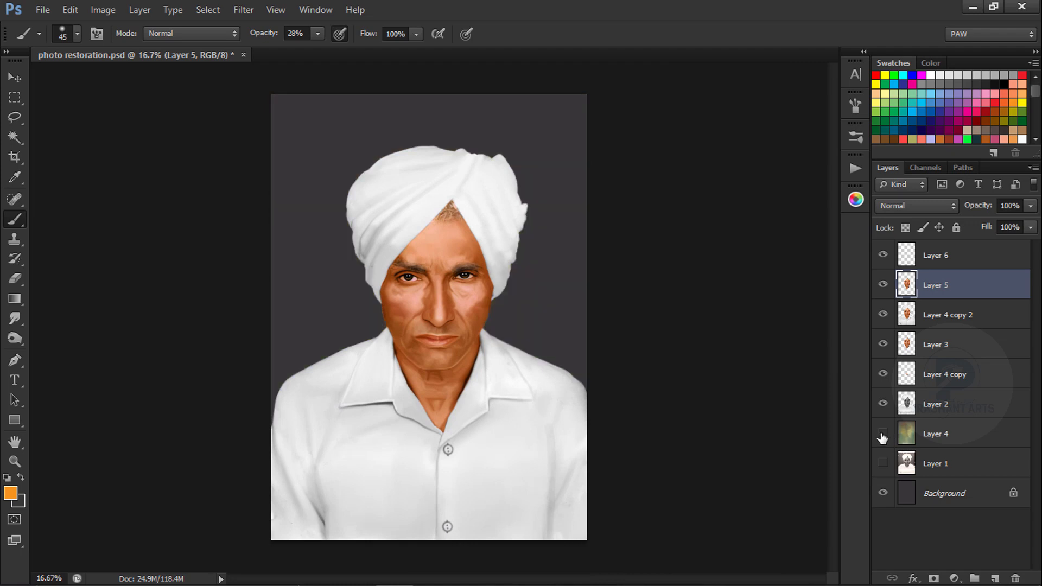
click(885, 433)
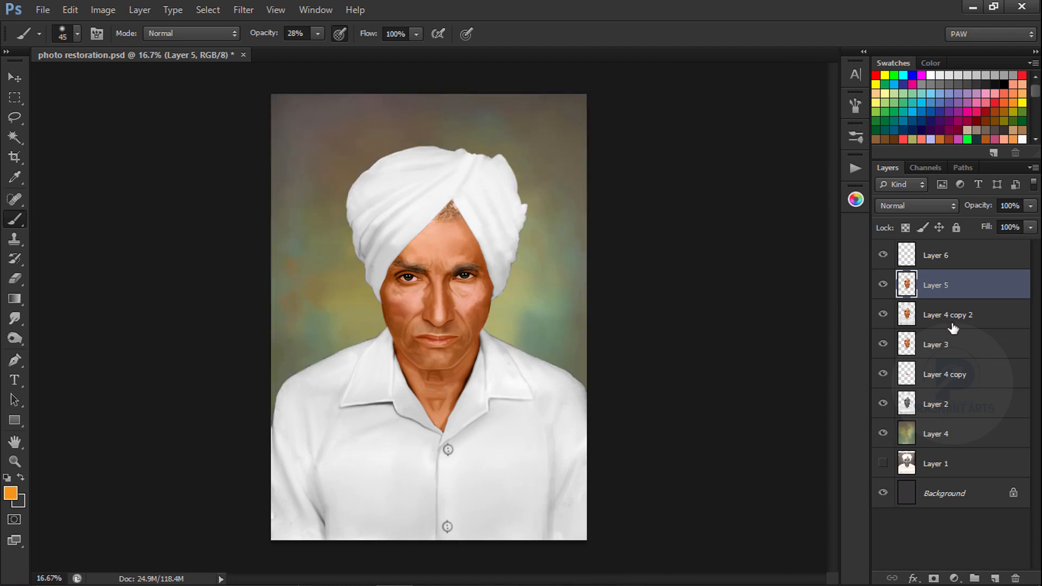
- Duplicate Layer 5 and place the copy above Layer 1, then move Layer 2 and Layer 4 copy beneath Layer 4
key(ctrl+j)
drag(955, 287, 959, 478)
click(949, 283)
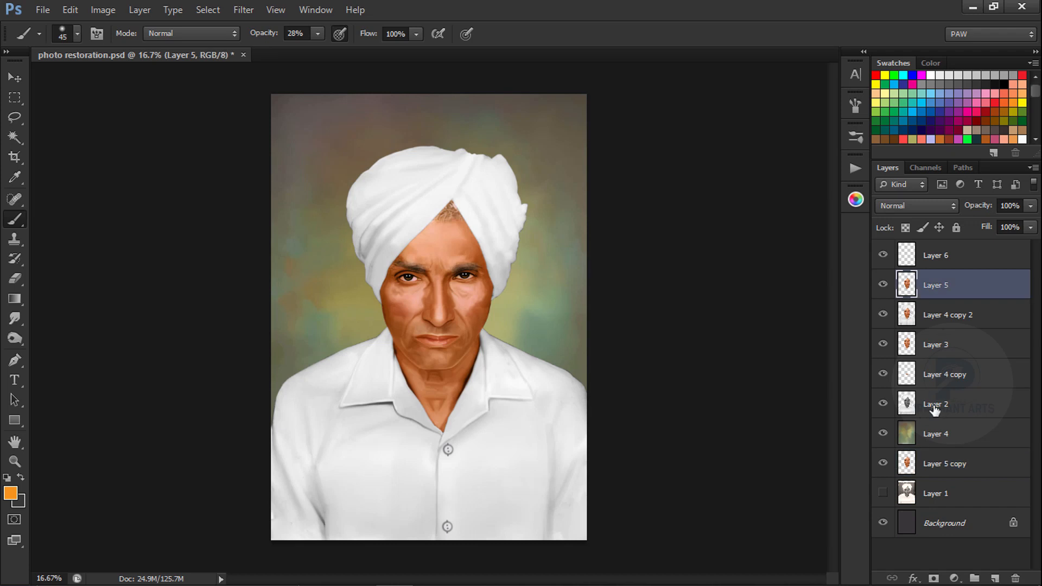
drag(934, 408, 947, 433)
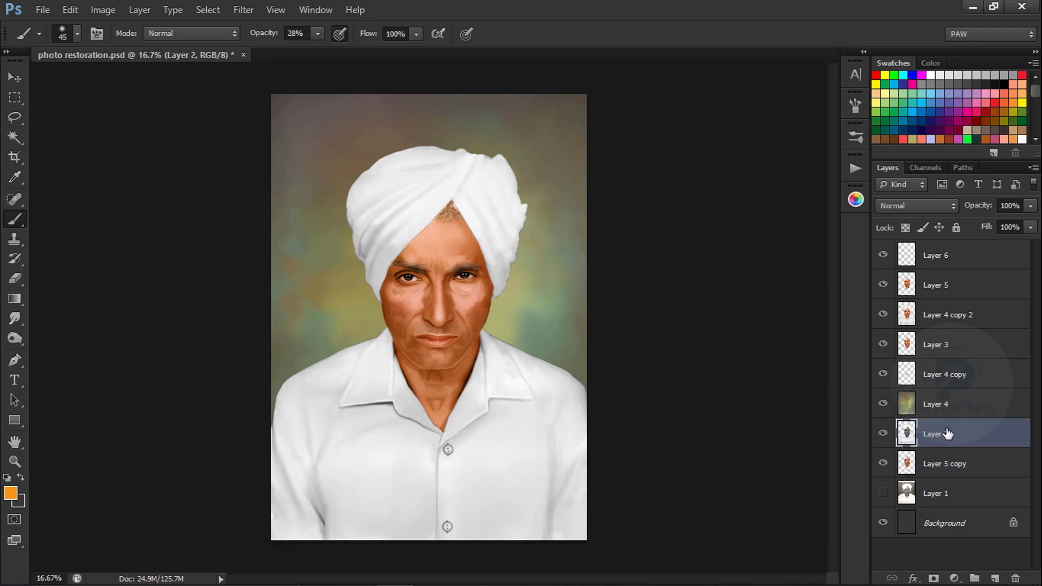
click(940, 264)
drag(940, 374, 941, 446)
- Merge Layer 6, Layer 5, Layer 4 copy 2 and Layer 3 into one layer
click(943, 261)
shift+click(946, 347)
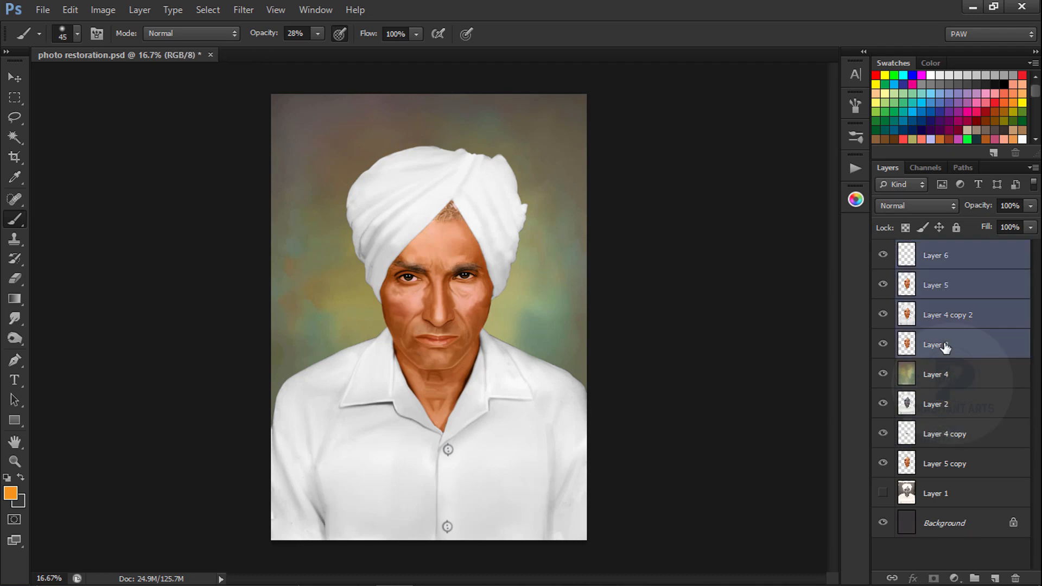
key(ctrl+e)
- Smooth the shirt's shoulder outlines against the backdrop with the Smudge tool at 80% strength, enlarging the brush to 80 px
click(15, 320)
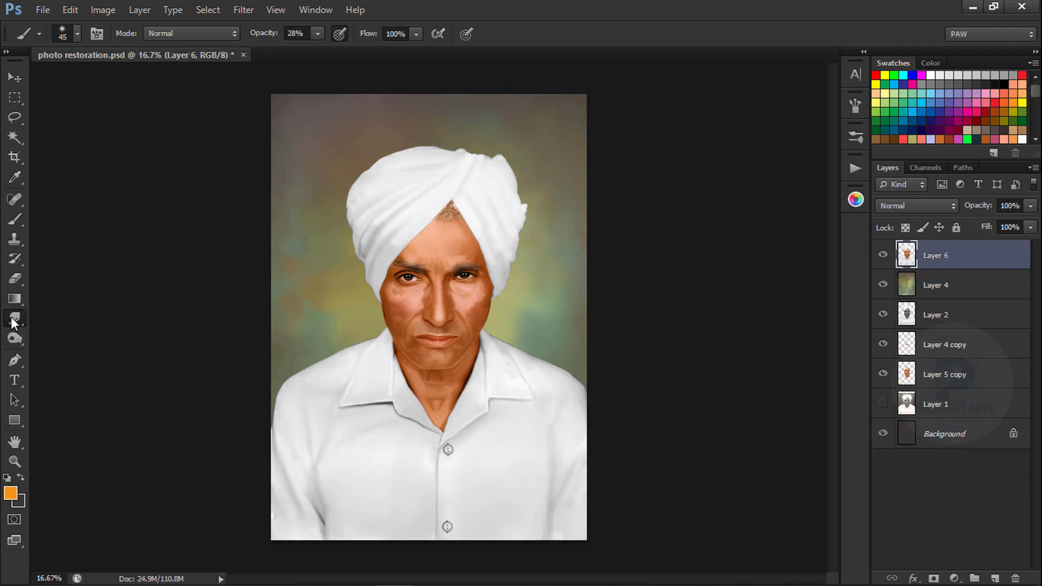
click(78, 34)
click(166, 337)
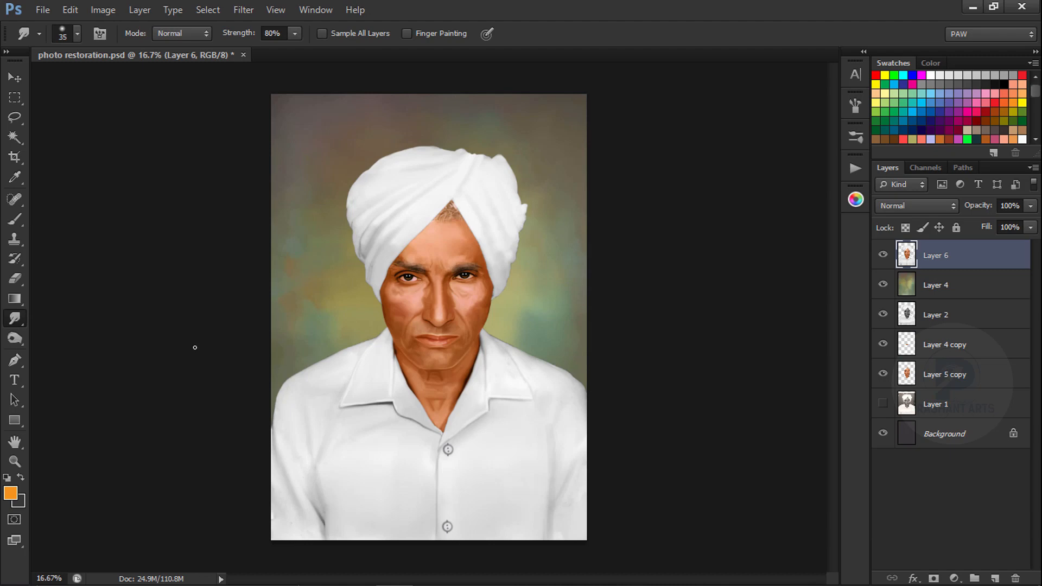
key(ctrl+equal)
key(ctrl+equal)
key(space)
drag(222, 404, 357, 234)
key(bracketright)
key(bracketleft)
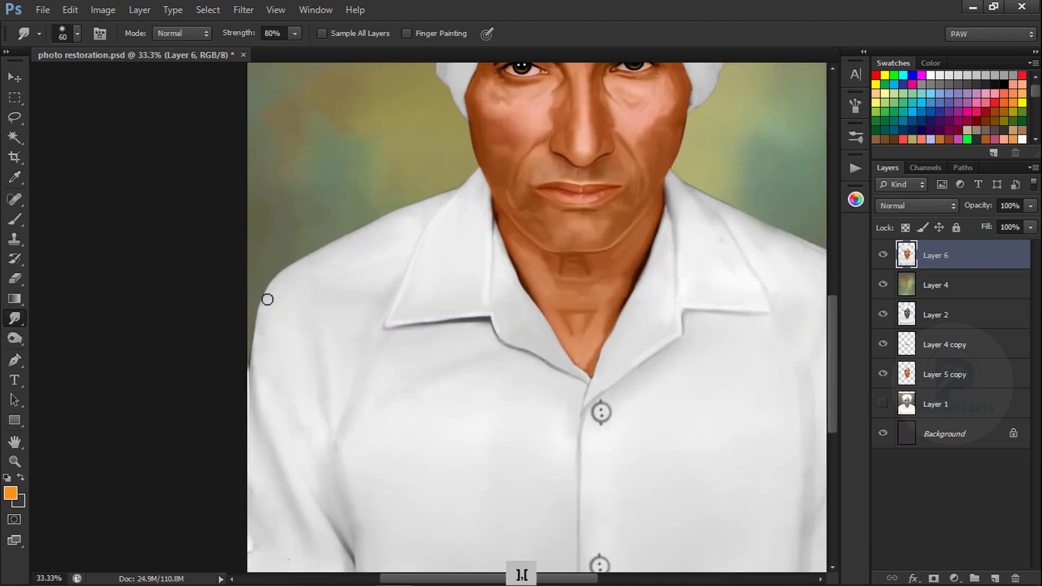
key(bracketright)
key(bracketright)
key(space)
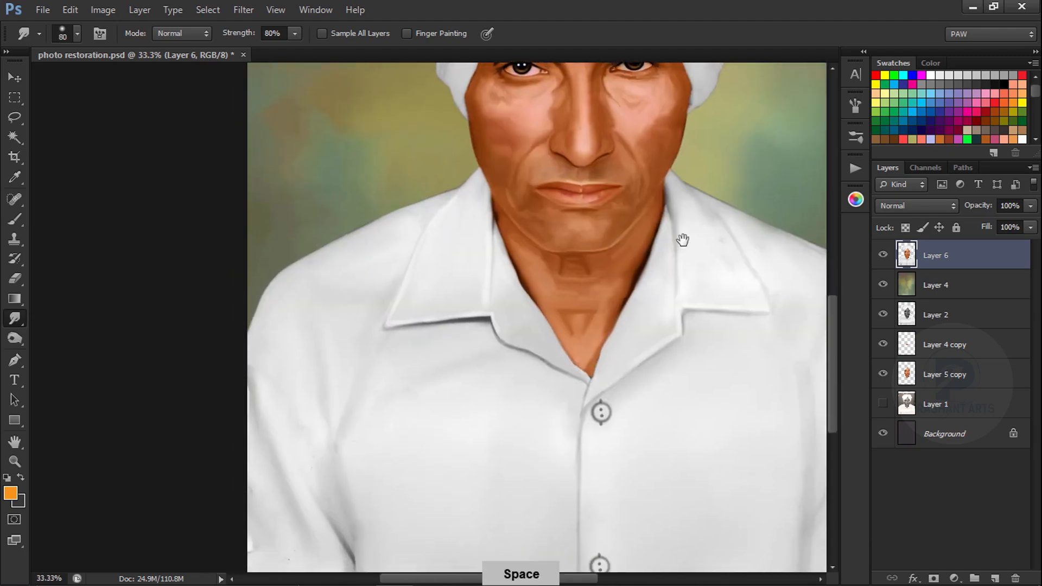
drag(815, 255, 524, 243)
key(space)
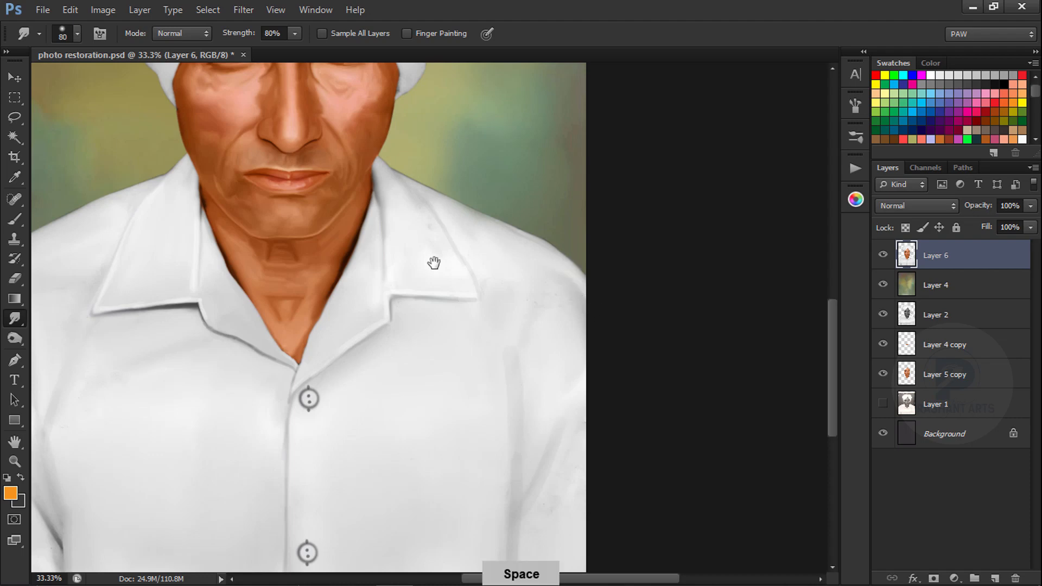
- Smooth the turban's outer edge at the image's right with a 35 px Smudge brush
drag(433, 263, 413, 543)
key(ctrl+equal)
drag(473, 302, 446, 301)
key([)
key([)
key([)
key([)
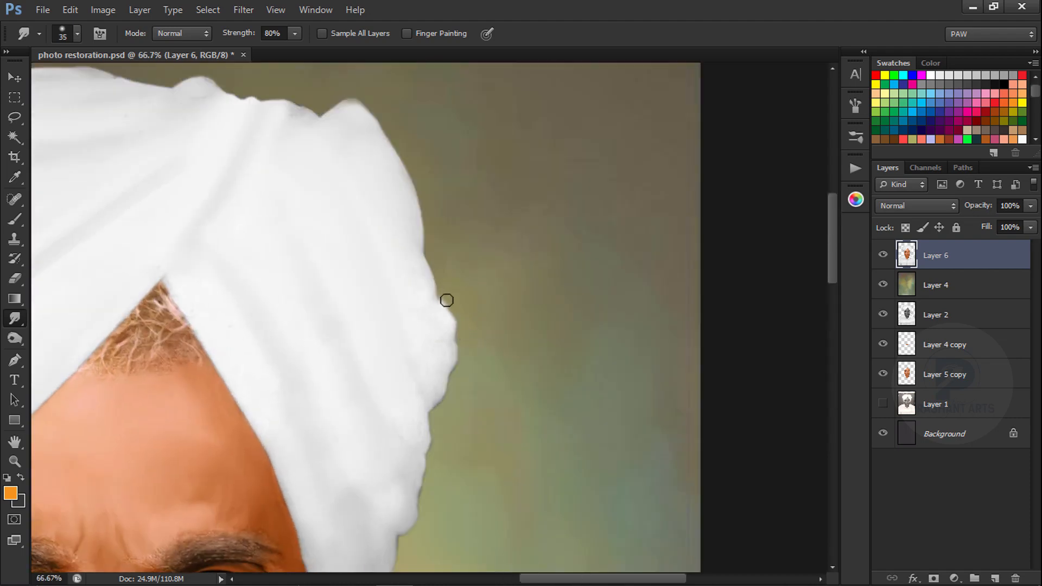
drag(402, 242, 523, 303)
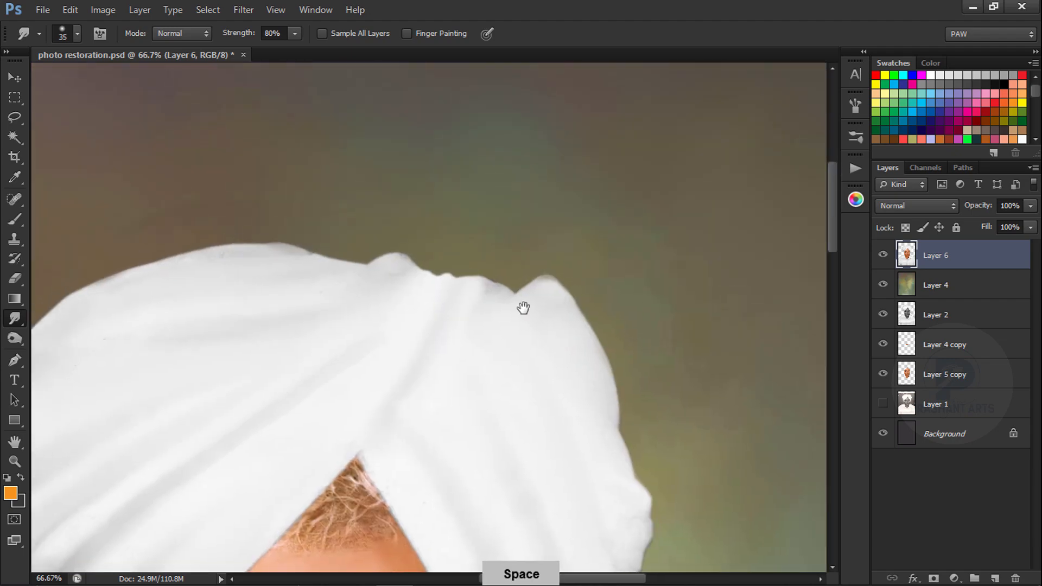
- Blend the turban's edge and folds at the image's left with a 40 px Smudge brush
key(ctrl+minus)
key(ctrl+minus)
mouse_move(240, 158)
mouse_down()
mouse_move(322, 158)
mouse_move(380, 291)
mouse_up()
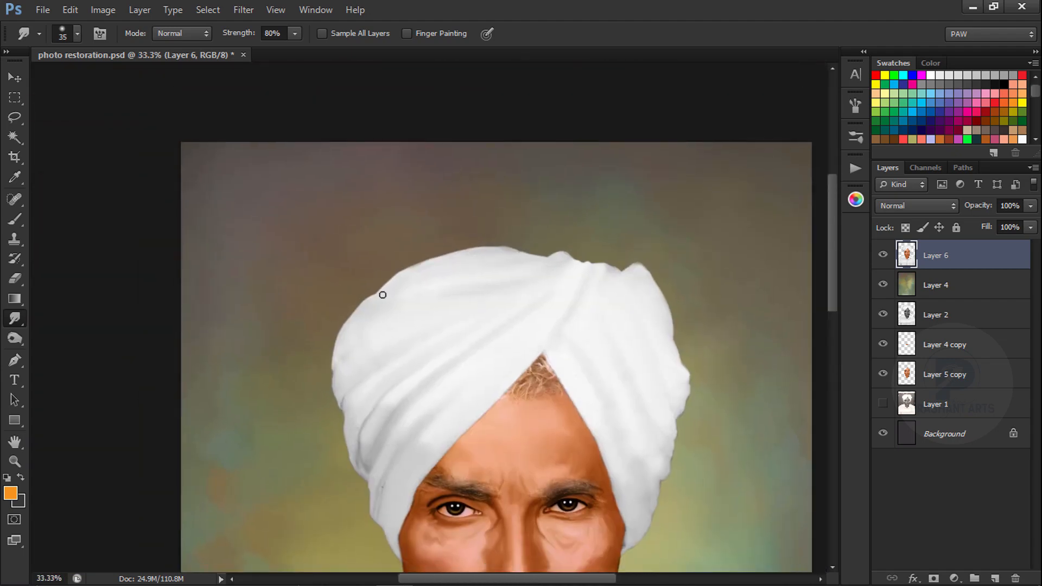
key(ctrl+plus)
key(])
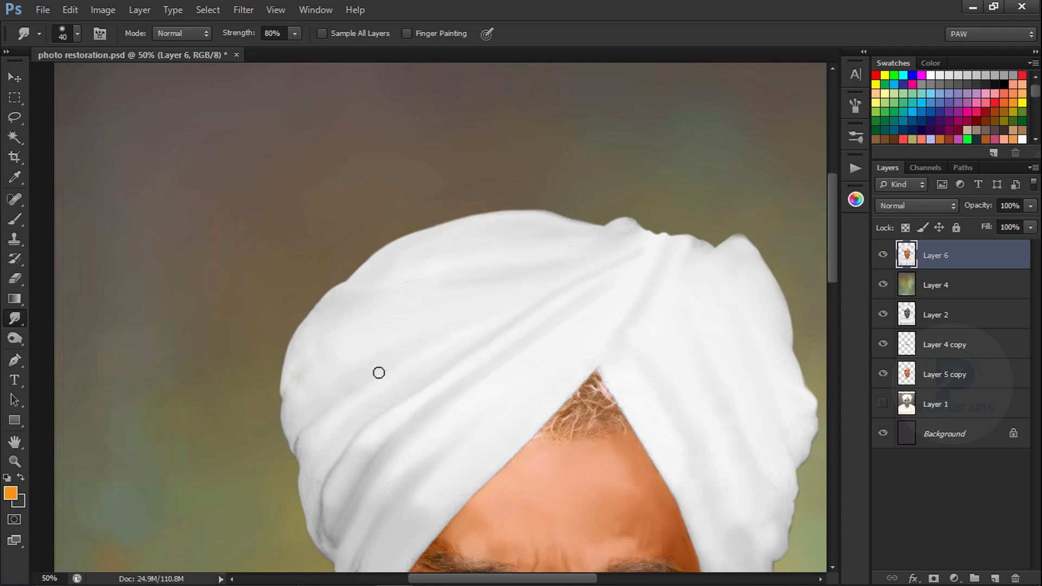
- Define the turban folds at the image's right with 40 px Smudge strokes, undoing unwanted strokes
key(space)
drag(690, 392, 573, 221)
drag(635, 367, 596, 294)
key(ctrl+alt+z)
key(ctrl+alt+z)
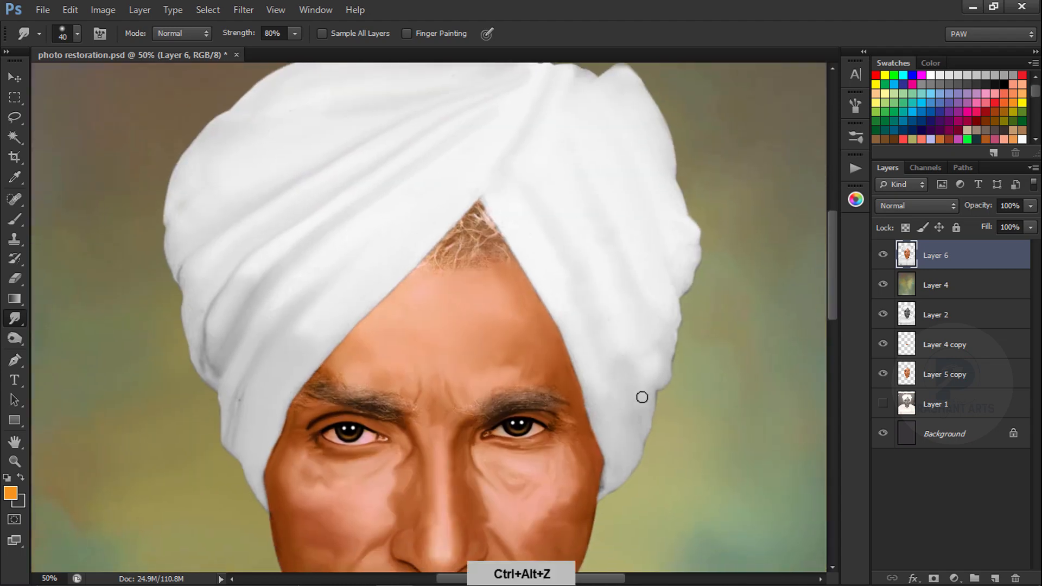
key(ctrl+alt+z)
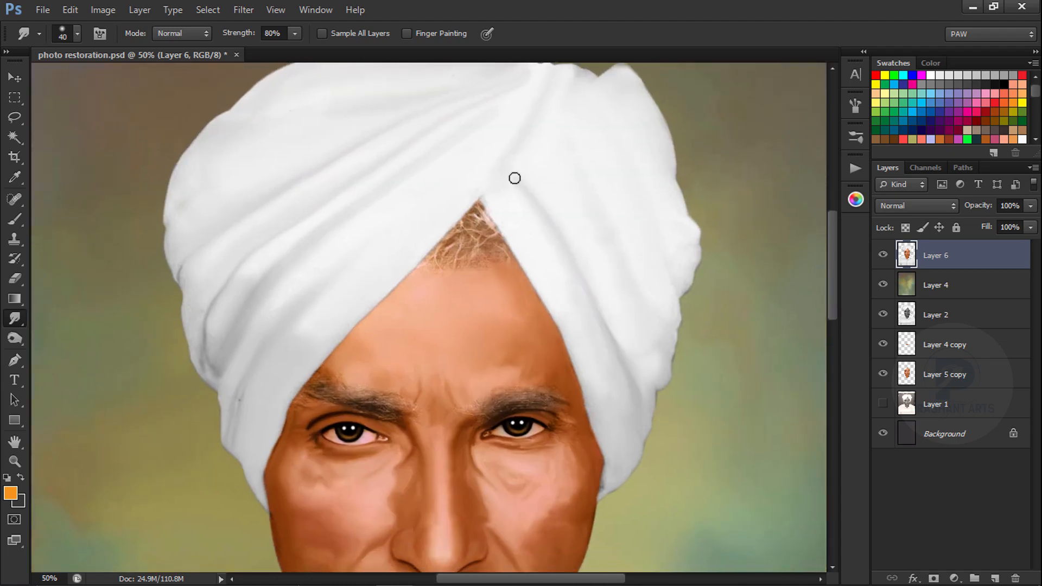
drag(625, 260, 547, 138)
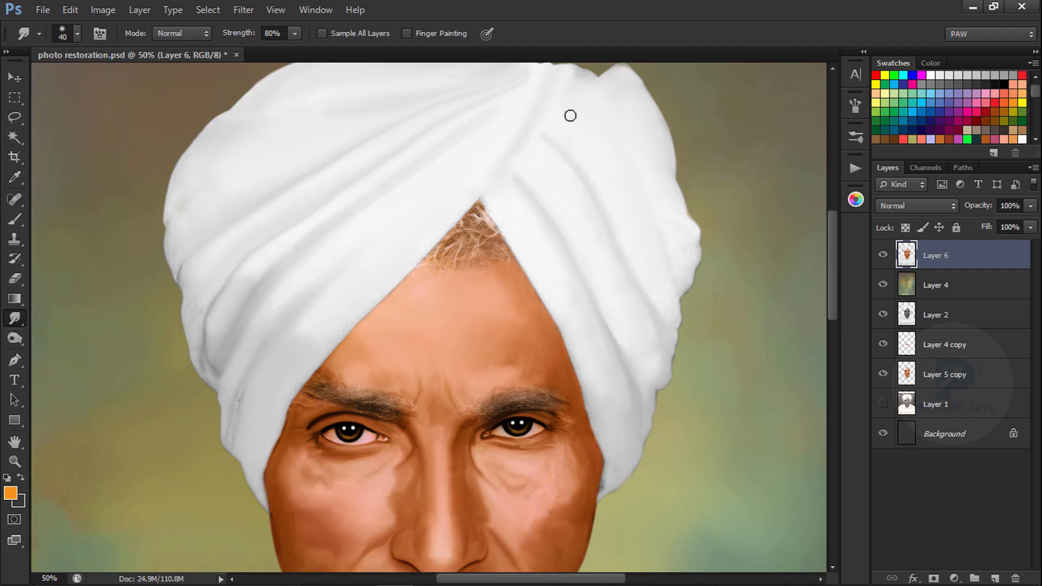
key(ctrl+minus)
key(ctrl+minus)
key(ctrl+alt+z)
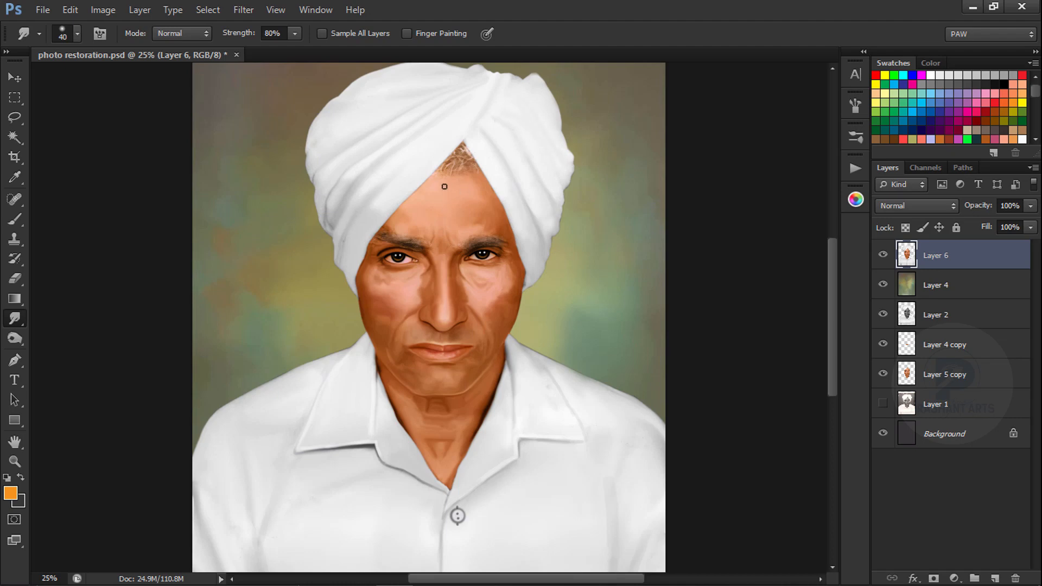
- Smudge the shirt folds on the shoulder at the image's left with a 50 px brush
key(ctrl+plus)
drag(272, 400, 481, 284)
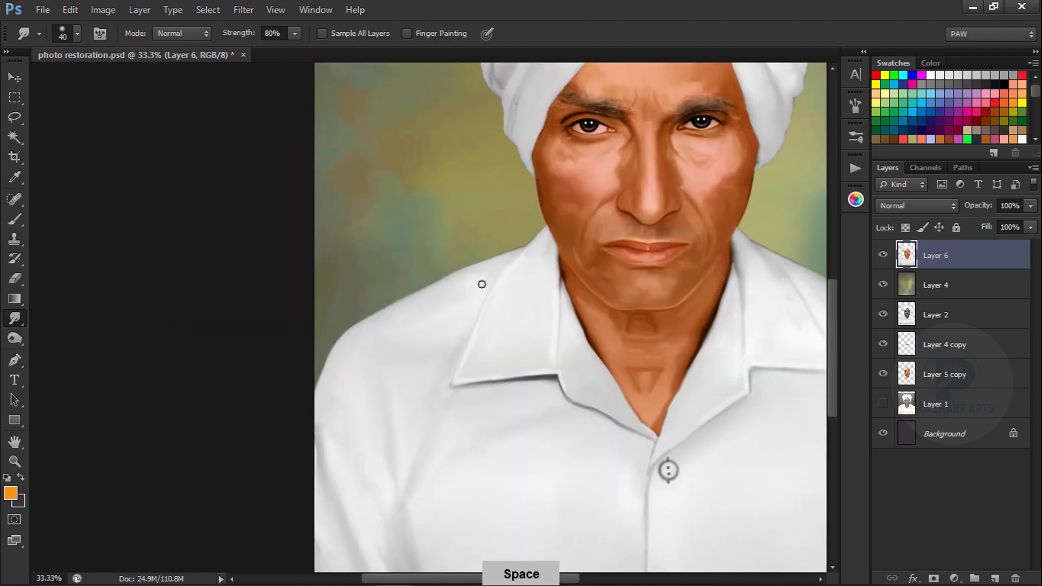
key(ctrl+plus)
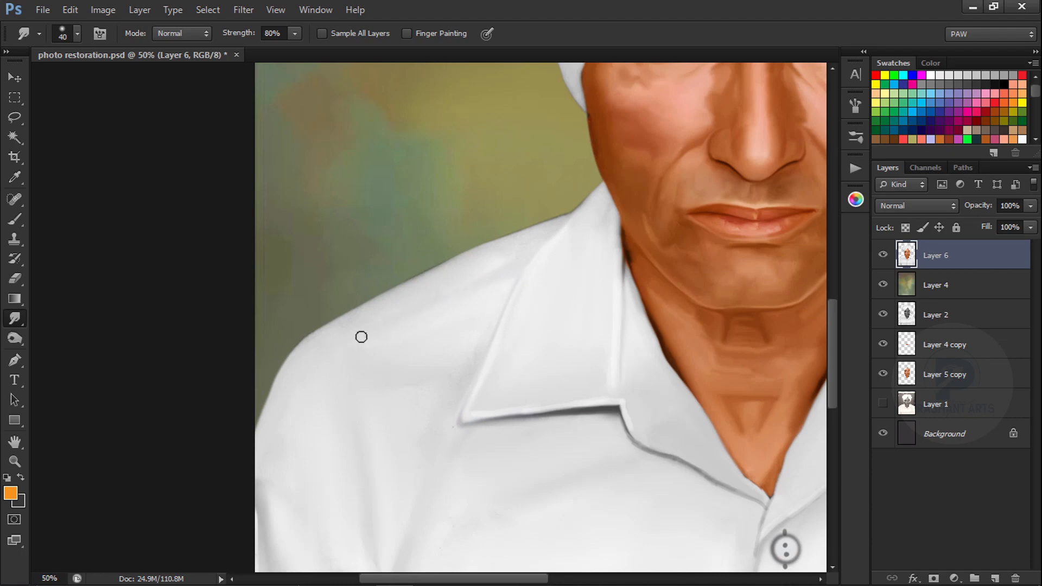
key(bracketright)
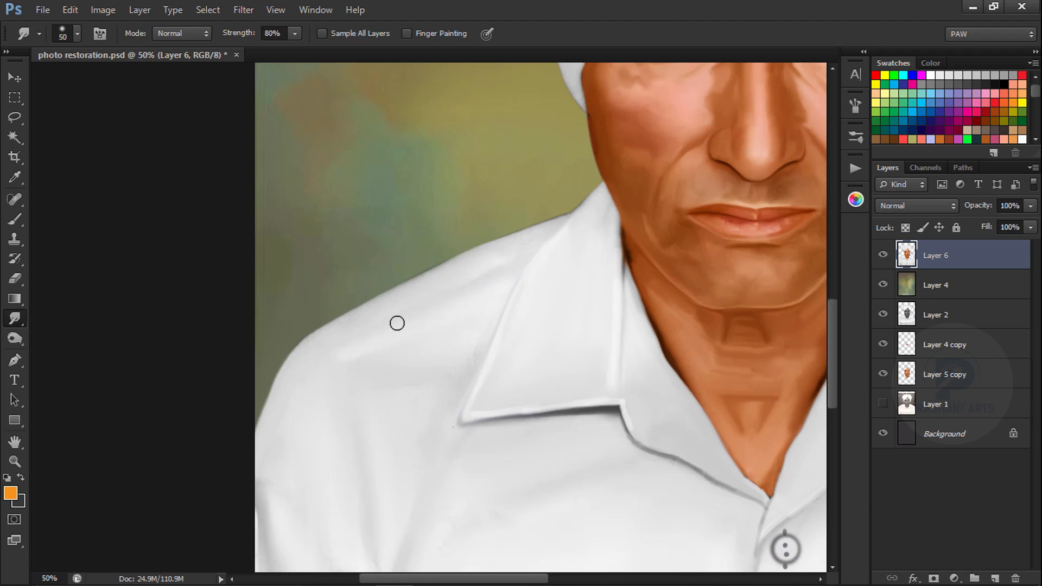
key(ctrl+minus)
key(ctrl+minus)
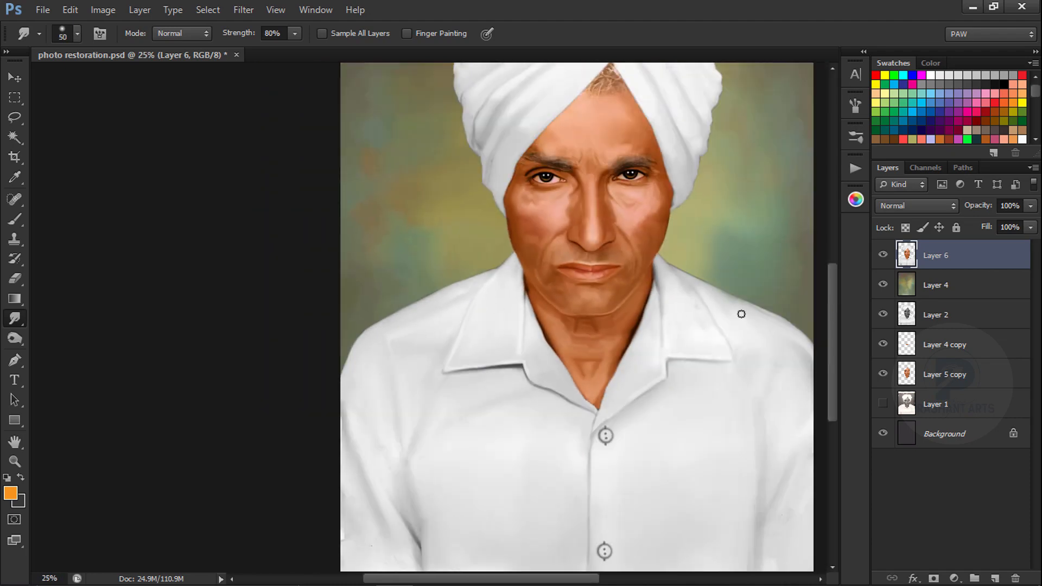
key(ctrl+minus)
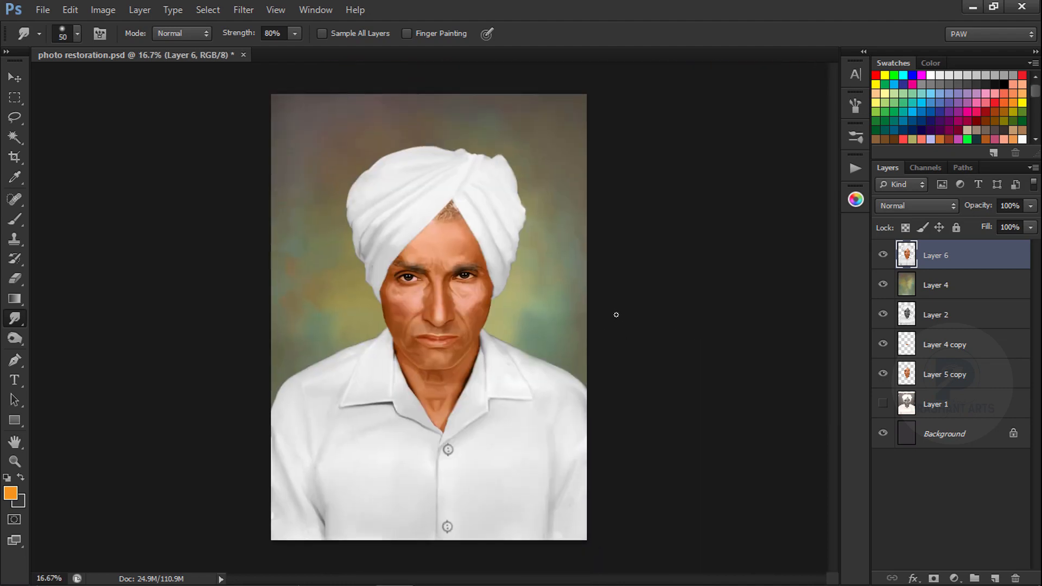
- Smudge the shirt shoulder at the image's right with a 45 px brush
key(ctrl+plus)
key(ctrl+plus)
key(bracketleft)
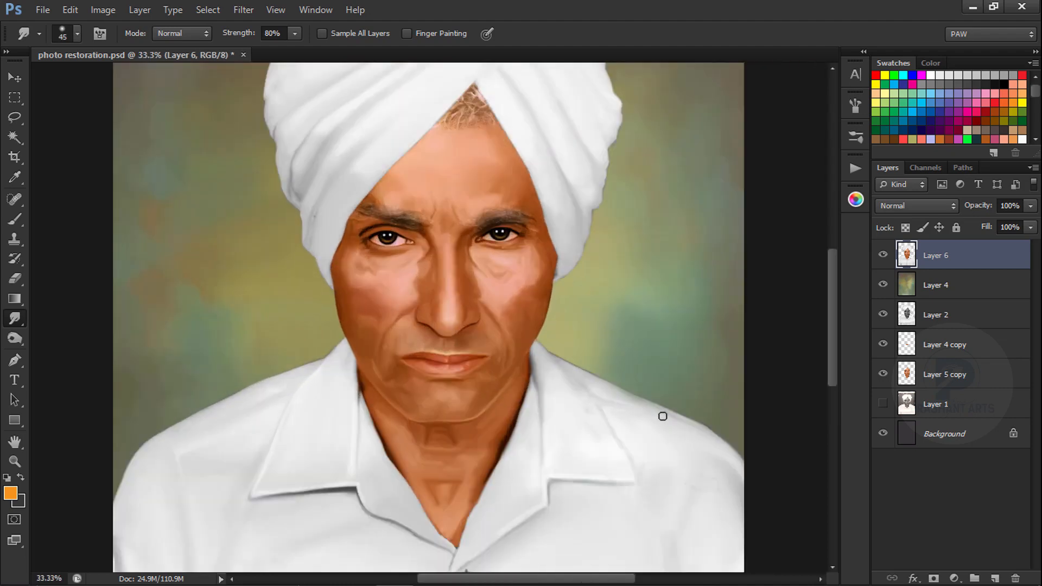
key(ctrl+minus)
key(ctrl+minus)
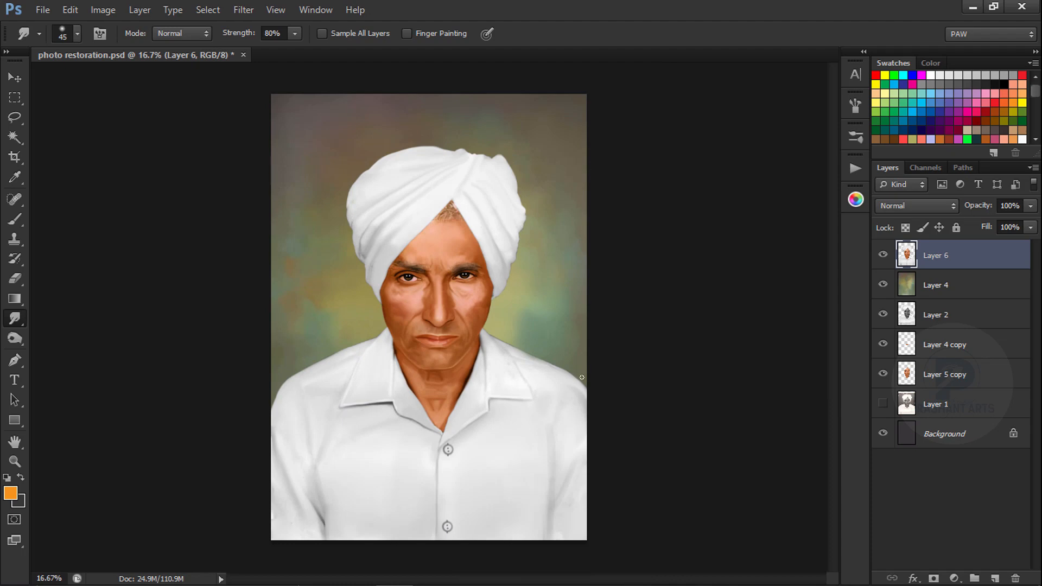
- Smooth the turban's top edge and crossing folds with the Smudge tool at 50 to 60 px
key(ctrl+plus)
key(ctrl+plus)
key(space)
drag(512, 154, 503, 377)
key(bracketright)
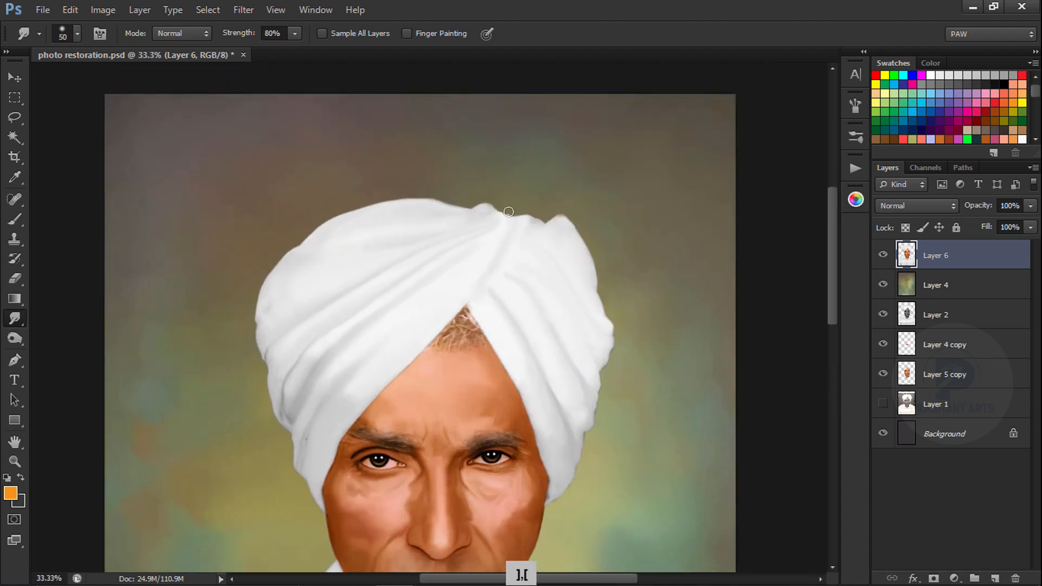
drag(510, 213, 494, 204)
key(ctrl+plus)
key(ctrl+plus)
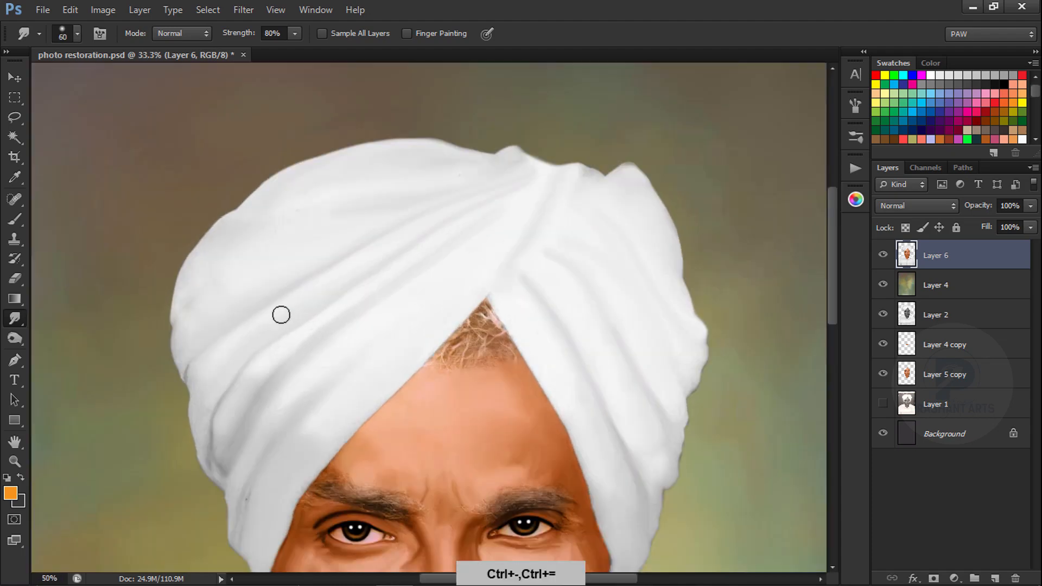
- Refine the long diagonal turban folds with 25 to 35 px Smudge strokes, undoing an unwanted stroke
key(bracketleft)
key(bracketleft)
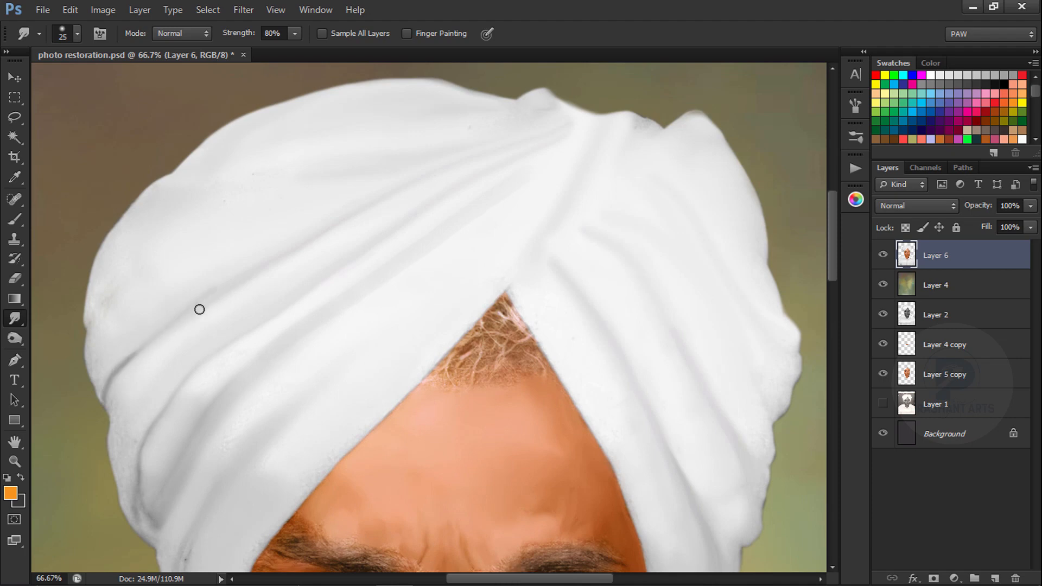
key(ctrl+alt+z)
key(bracketright)
key(bracketright)
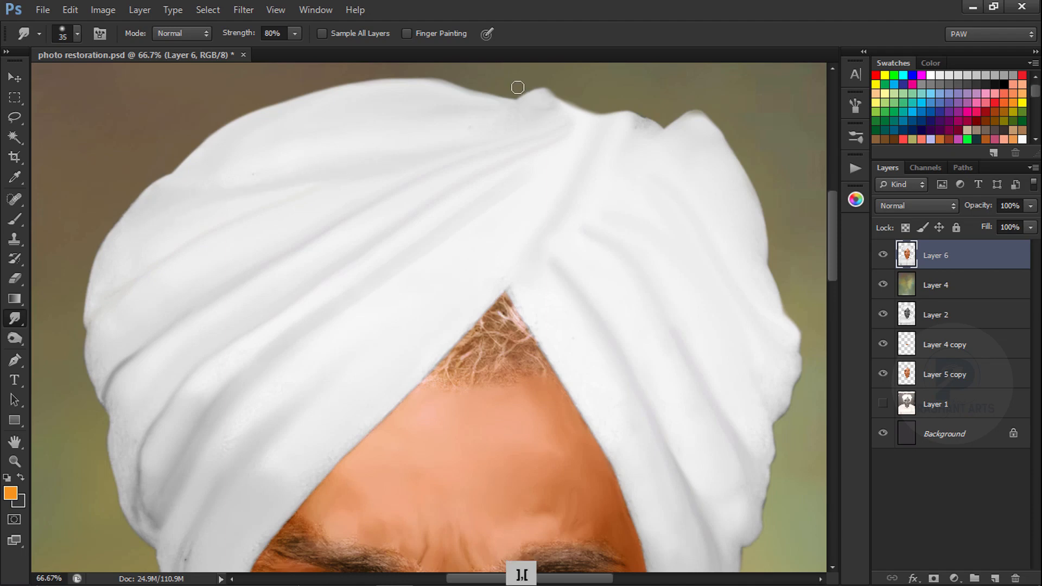
key(ctrl+minus)
key(ctrl+minus)
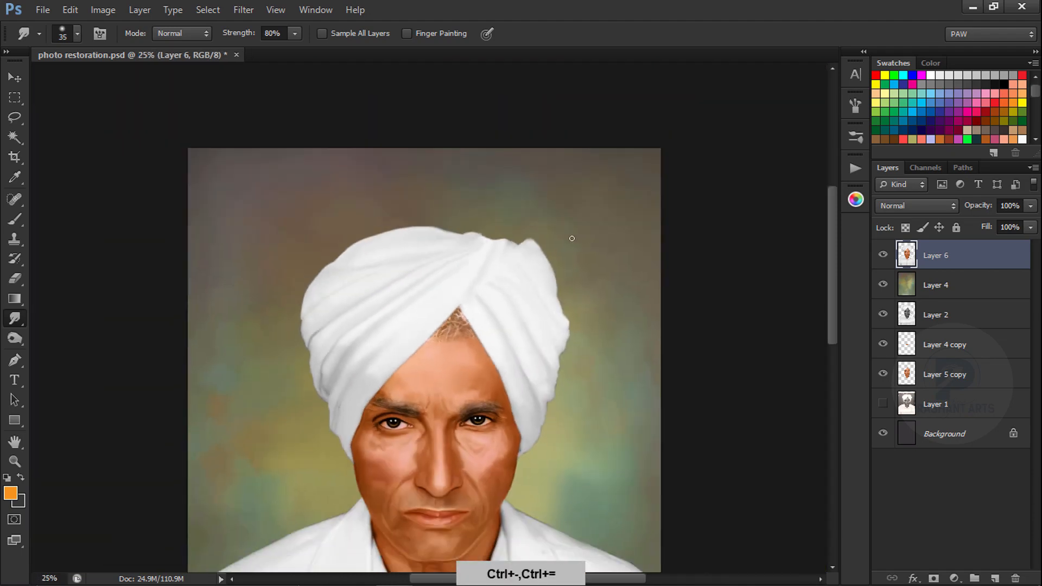
scroll(829, 261, down, 1)
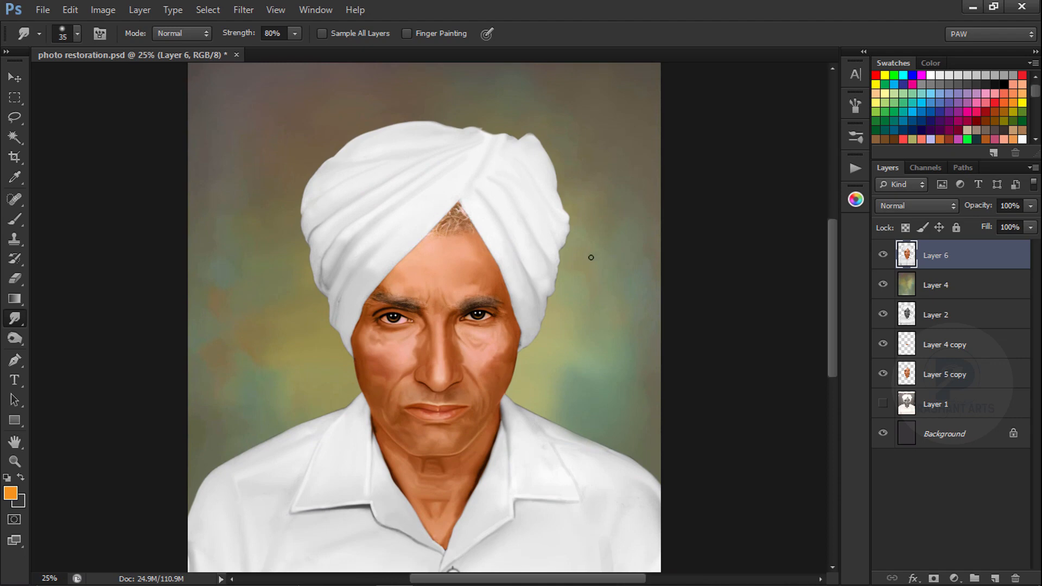
- Undo the last turban stroke and deepen the folds at the image's left with a 40 px Smudge brush
key(ctrl+plus)
key(ctrl+plus)
drag(317, 135, 372, 231)
key(bracketright)
key(bracketright)
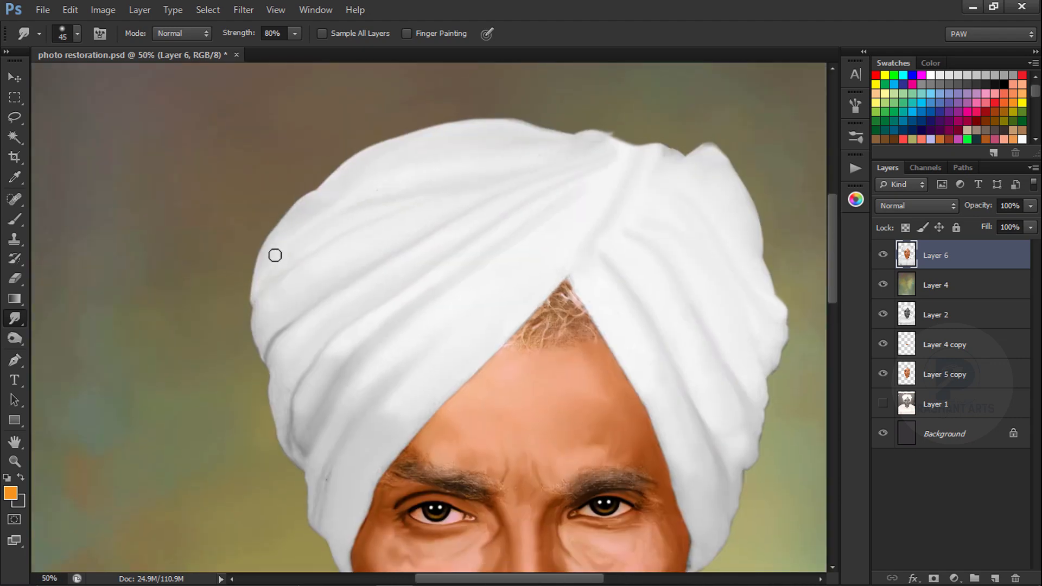
key(ctrl+alt+z)
key(bracketleft)
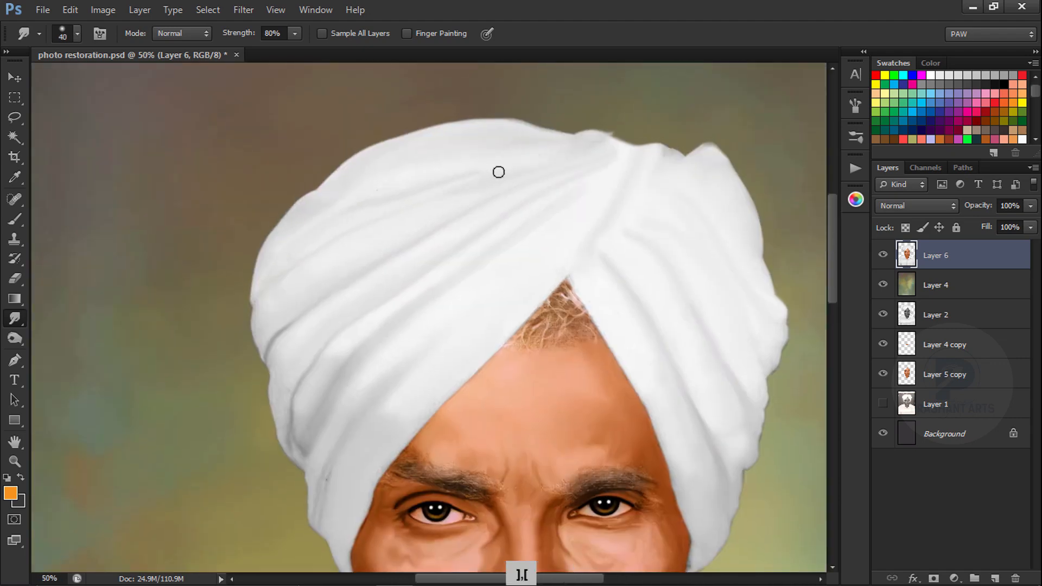
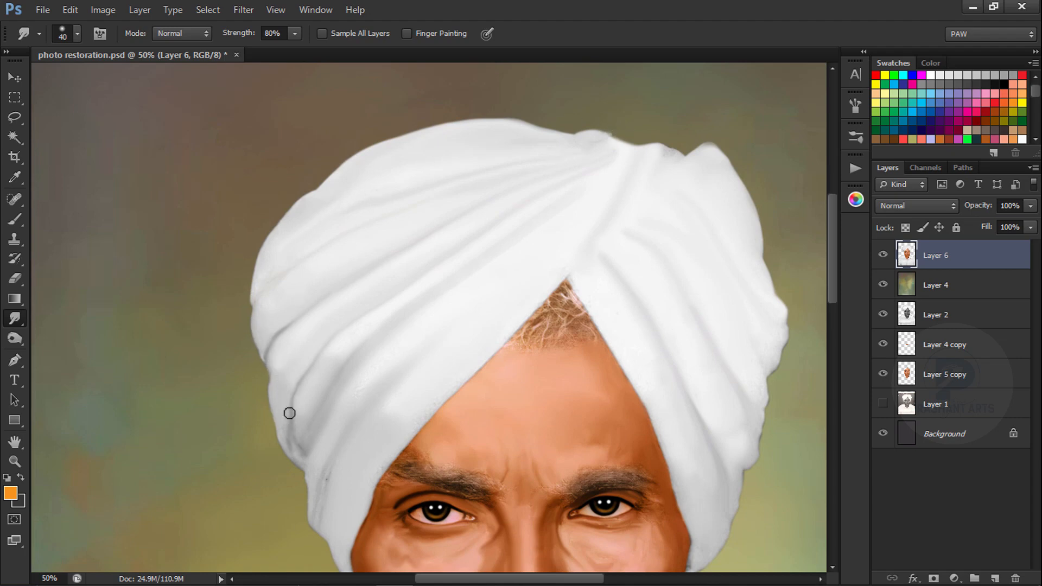
key(ctrl+minus)
key(ctrl+minus)
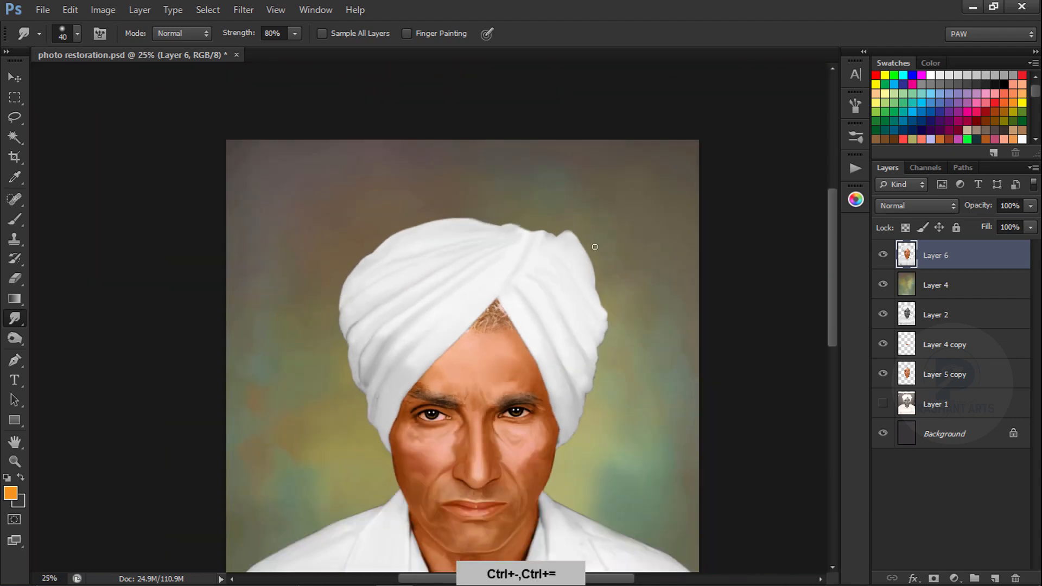
- Add a new layer in Color blend mode and set up a soft round Brush with white paint
key(ctrl+equal)
key(ctrl+equal)
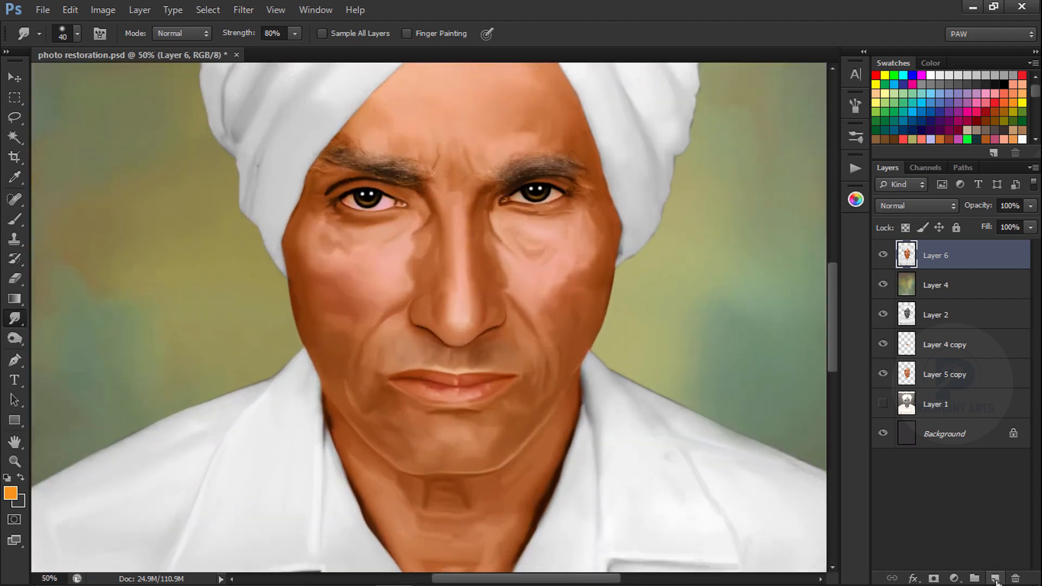
click(995, 579)
click(918, 205)
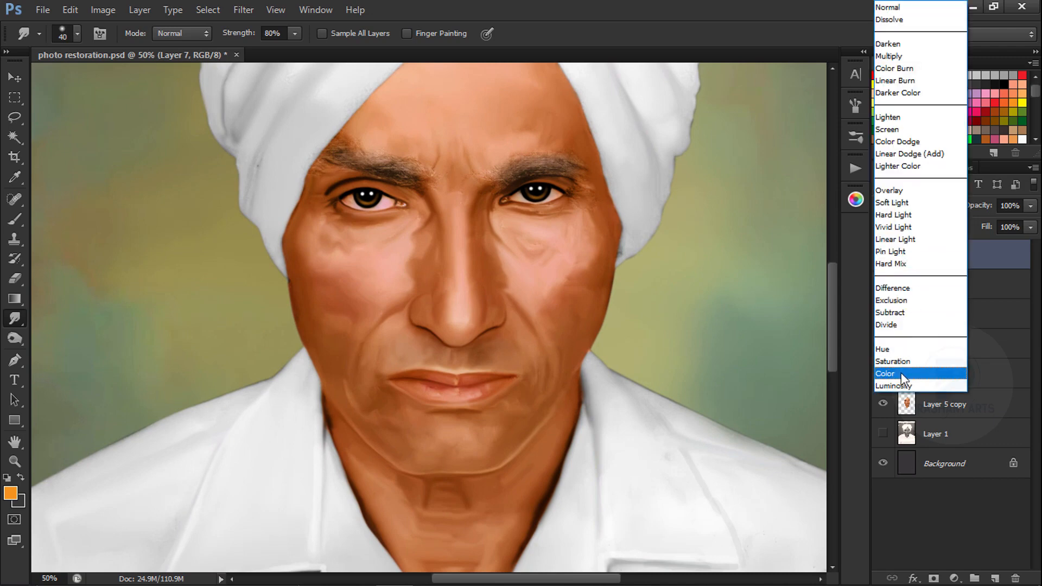
click(902, 373)
key(b)
click(77, 33)
click(31, 148)
click(931, 76)
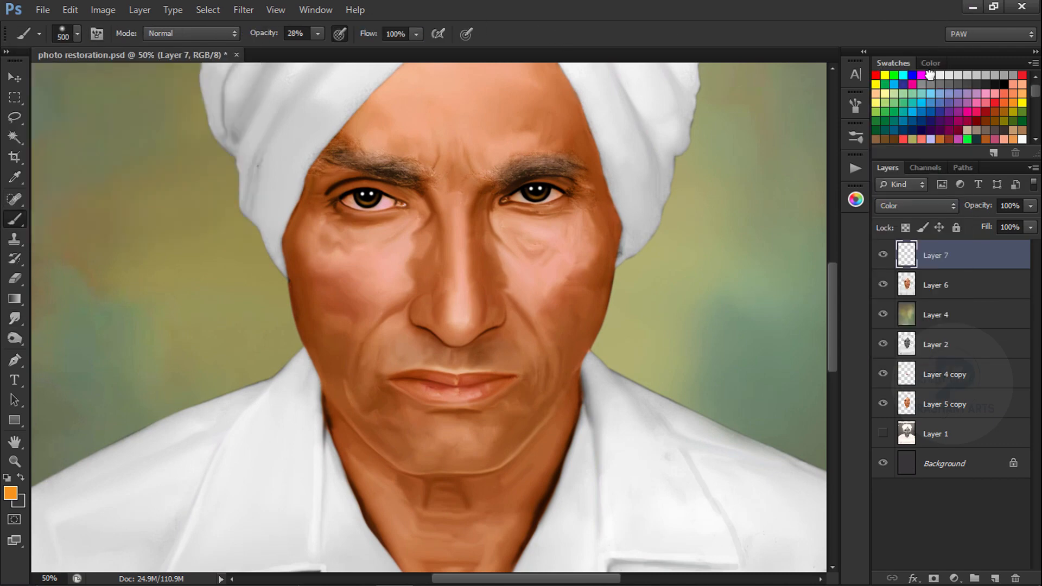
click(931, 76)
- Neutralise the pink tint in the white of the eye at the image's left with a 10 px brush at 100% opacity
key(ctrl+equal)
key(ctrl+equal)
key(bracketleft)
key(bracketleft)
key(bracketleft)
key(bracketleft)
key(bracketleft)
key(bracketleft)
key(bracketleft)
key(bracketleft)
key(bracketleft)
key(bracketleft)
drag(349, 139, 408, 344)
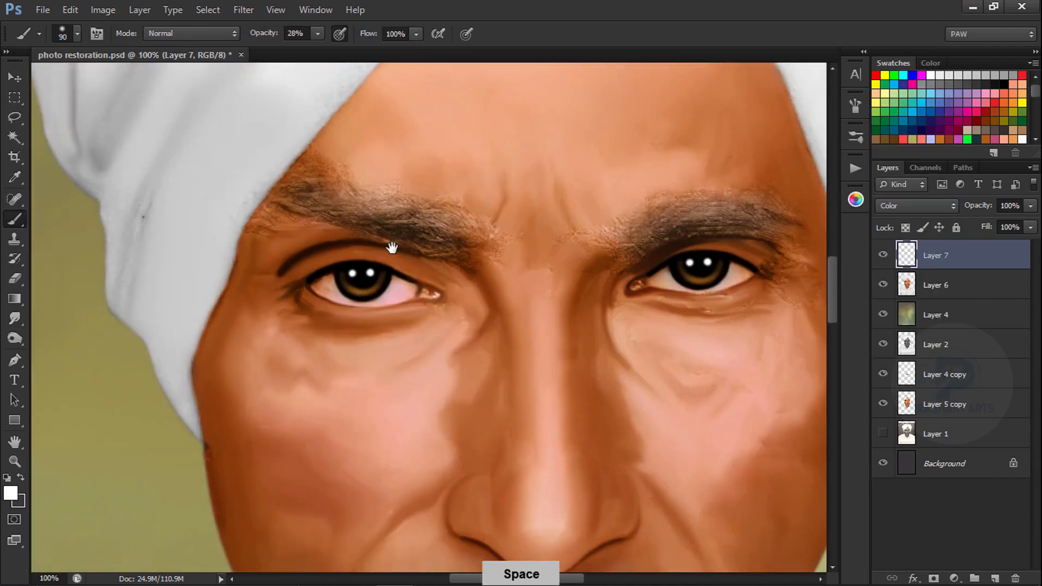
key(ctrl+equal)
key(ctrl+equal)
key(bracketleft)
key(bracketleft)
key(bracketleft)
key(bracketleft)
drag(325, 235, 342, 234)
drag(263, 33, 349, 34)
key(bracketleft)
key(bracketleft)
drag(338, 226, 300, 253)
key(bracketleft)
key(bracketleft)
key(bracketleft)
drag(128, 221, 190, 253)
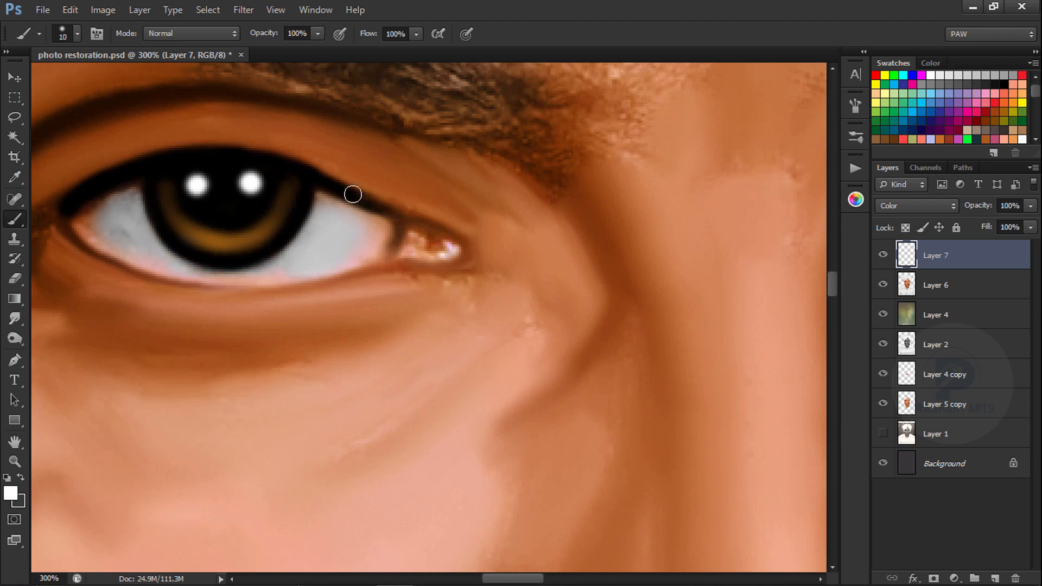
- Neutralise the tint in the white of the eye at the image's right with 20 px and 9 px brush strokes
key(space)
drag(519, 218, 321, 254)
key(bracketright)
key(bracketright)
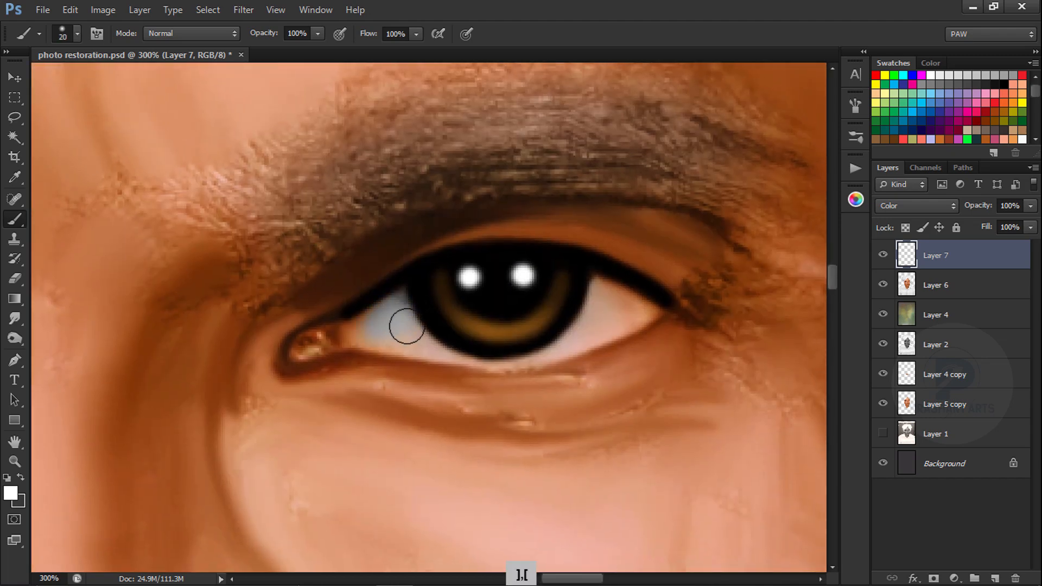
drag(407, 327, 427, 342)
key(bracketleft)
key(bracketleft)
drag(581, 330, 608, 311)
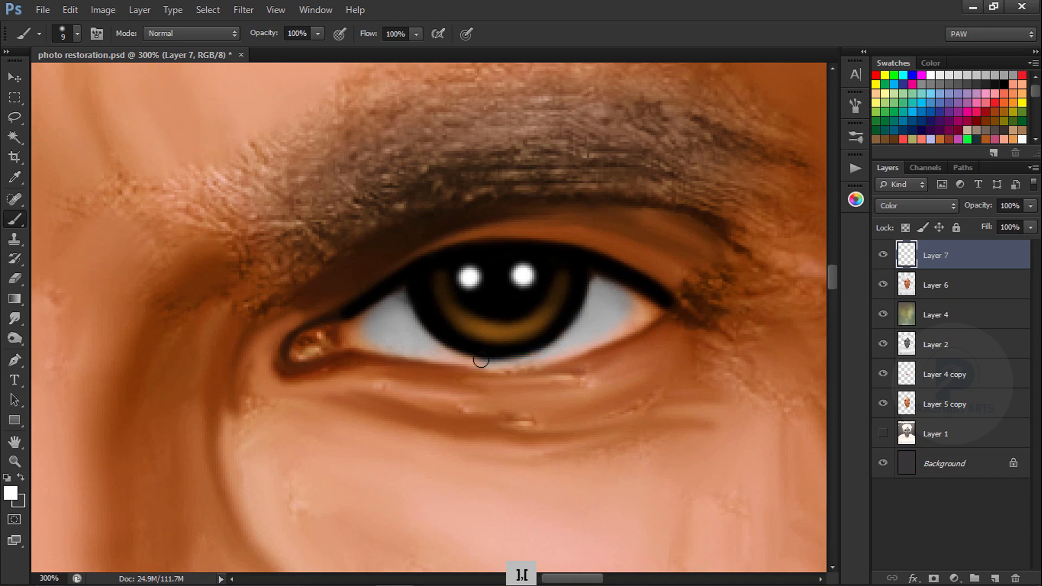
- Lower the opacity of the eye-white tint layer and merge it into Layer 6
key(ctrl+minus)
key(ctrl+minus)
key(ctrl+minus)
key(ctrl+minus)
key(ctrl+minus)
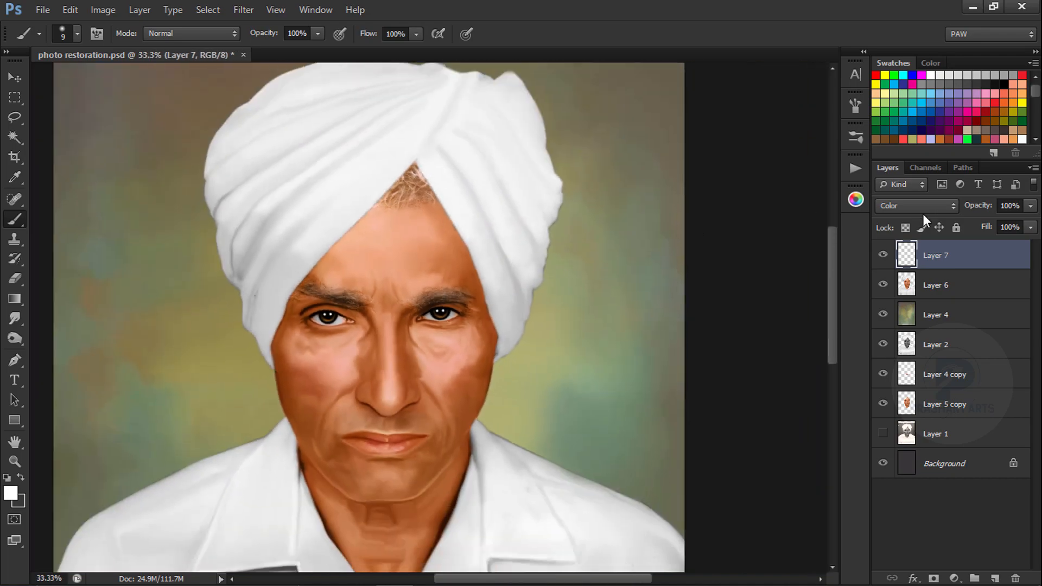
drag(977, 206, 963, 211)
drag(874, 222, 876, 222)
key(Delete)
key(ctrl+minus)
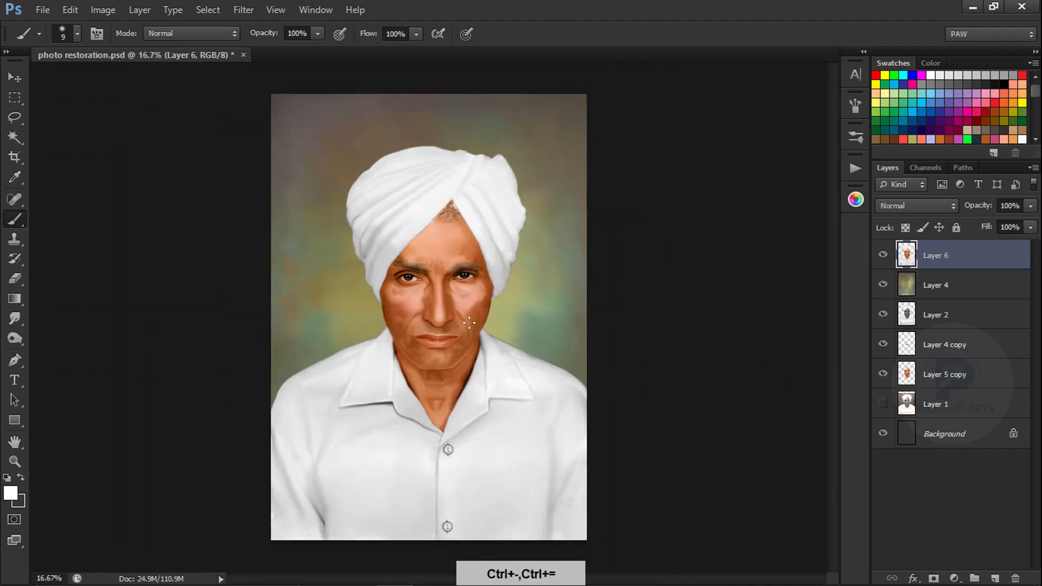
- Smudge the tangled hair below the turban's peak into smooth downward strands with a 10 to 15 px brush
click(15, 319)
key(ctrl+plus)
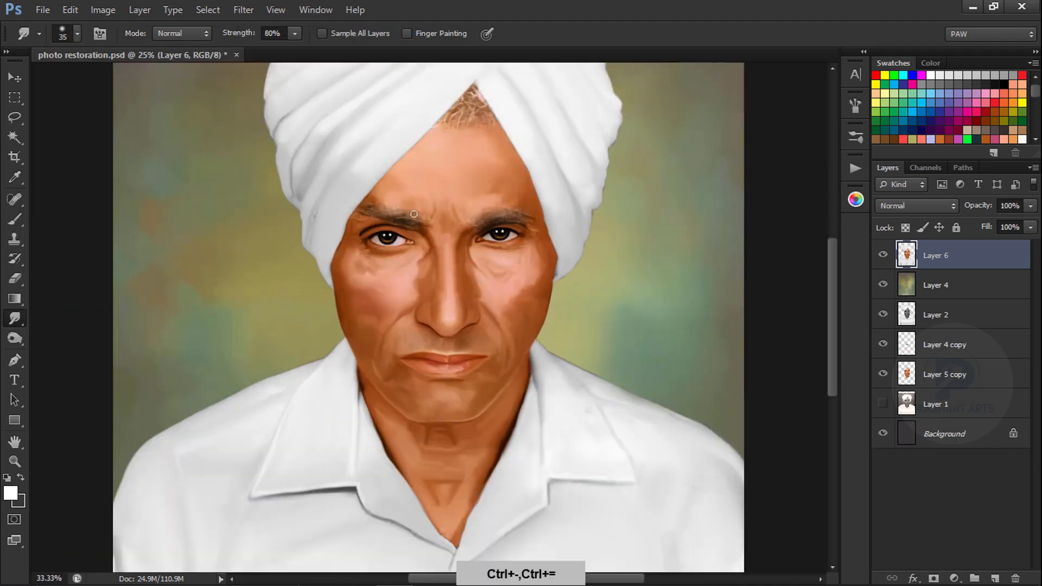
key(ctrl+plus)
key(ctrl+plus)
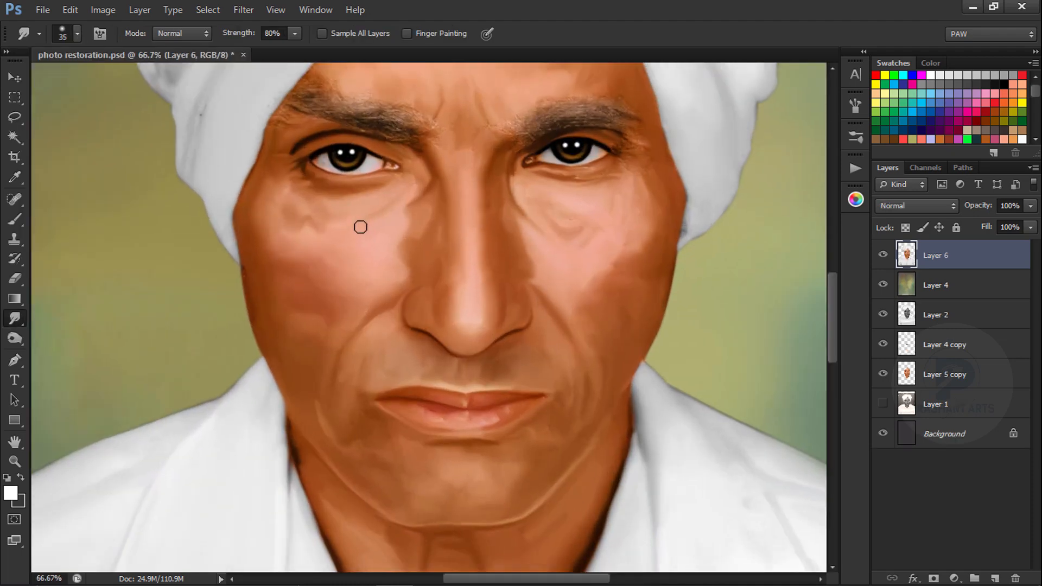
drag(438, 133, 428, 380)
key(ctrl+plus)
key(ctrl+plus)
drag(526, 144, 393, 567)
key(bracketleft)
key(bracketleft)
key(bracketleft)
key(bracketleft)
key(bracketleft)
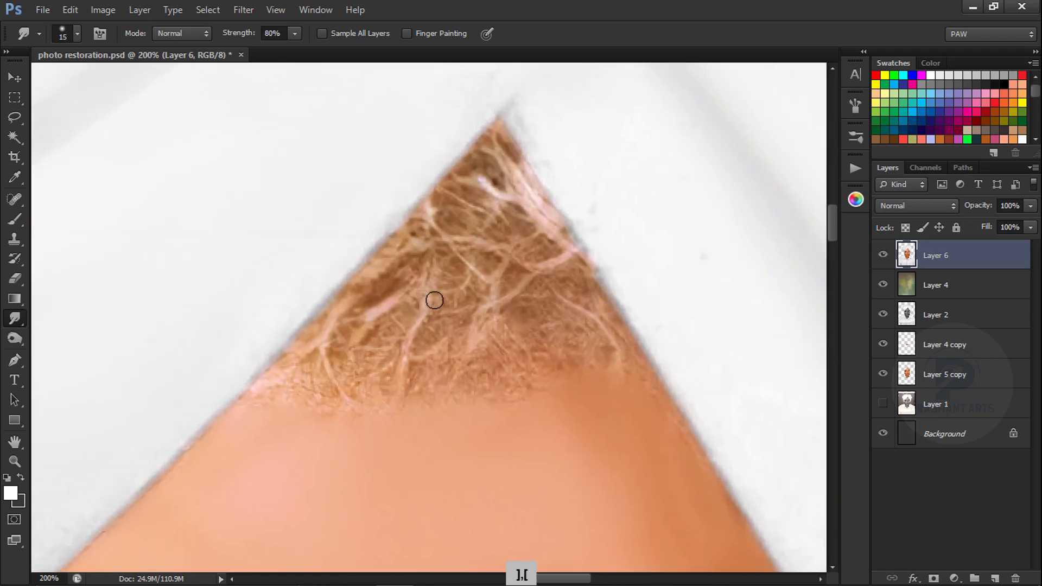
drag(436, 266, 337, 406)
drag(480, 258, 393, 396)
mouse_move(461, 243)
mouse_down()
mouse_move(498, 273)
mouse_move(452, 367)
mouse_move(538, 259)
mouse_move(528, 348)
mouse_move(408, 259)
mouse_move(299, 378)
mouse_move(345, 302)
mouse_move(481, 178)
mouse_move(501, 178)
mouse_move(537, 263)
mouse_move(520, 170)
mouse_move(458, 198)
mouse_move(433, 283)
mouse_move(504, 146)
mouse_move(590, 287)
mouse_move(567, 313)
mouse_move(315, 392)
mouse_move(575, 310)
mouse_up()
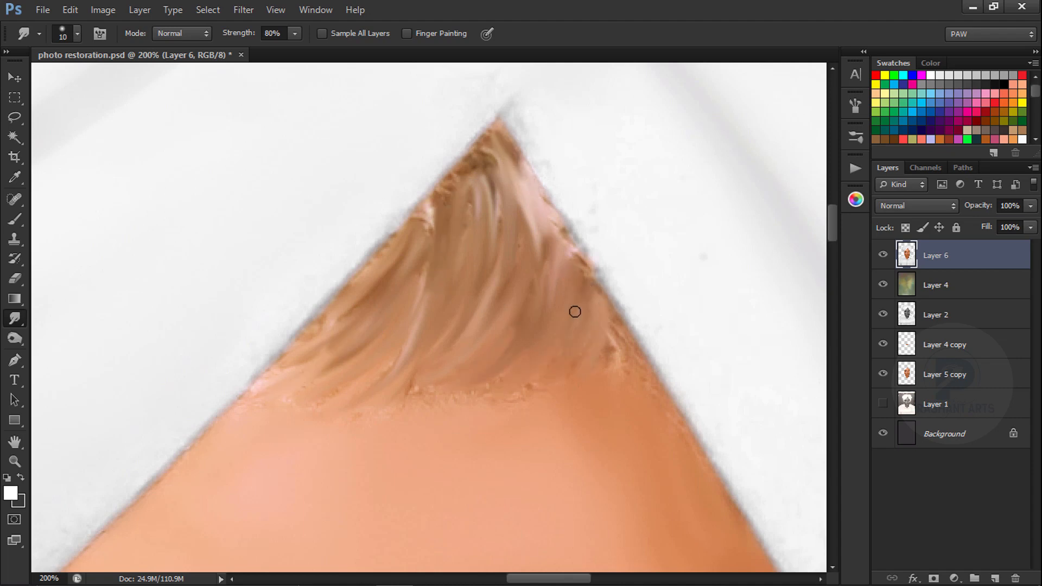
- Smudge the outer half of the image-right eyebrow with a 15 px three-dot brush tip, undoing unwanted strokes
key(ctrl+minus)
key(ctrl+minus)
key(ctrl+minus)
key(ctrl+minus)
key(ctrl+minus)
click(77, 34)
click(56, 152)
key(ctrl+plus)
key(ctrl+plus)
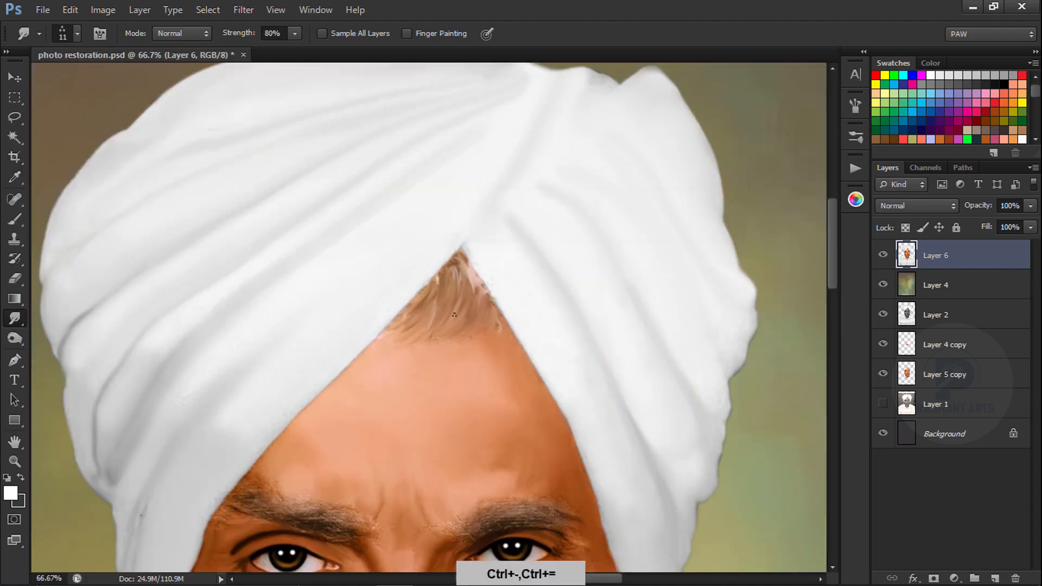
drag(410, 304, 450, 249)
mouse_move(447, 257)
mouse_down()
mouse_move(458, 198)
mouse_move(438, 82)
mouse_up()
key(ctrl+plus)
drag(314, 510, 275, 300)
key(bracketleft)
key(bracketleft)
drag(586, 259, 682, 323)
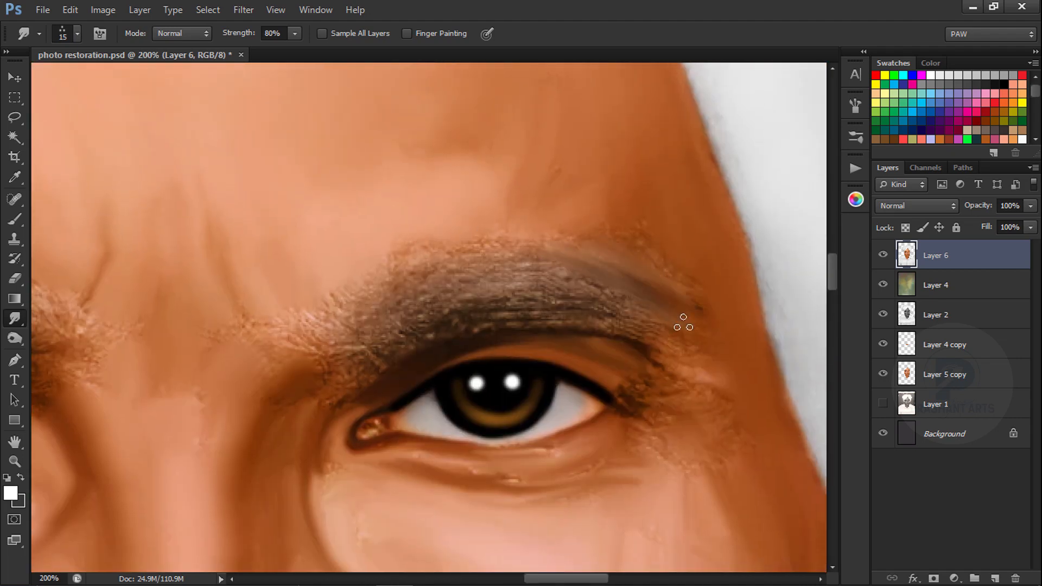
drag(320, 369, 321, 323)
key(ctrl+alt+z)
key(ctrl+alt+z)
key(ctrl+alt+z)
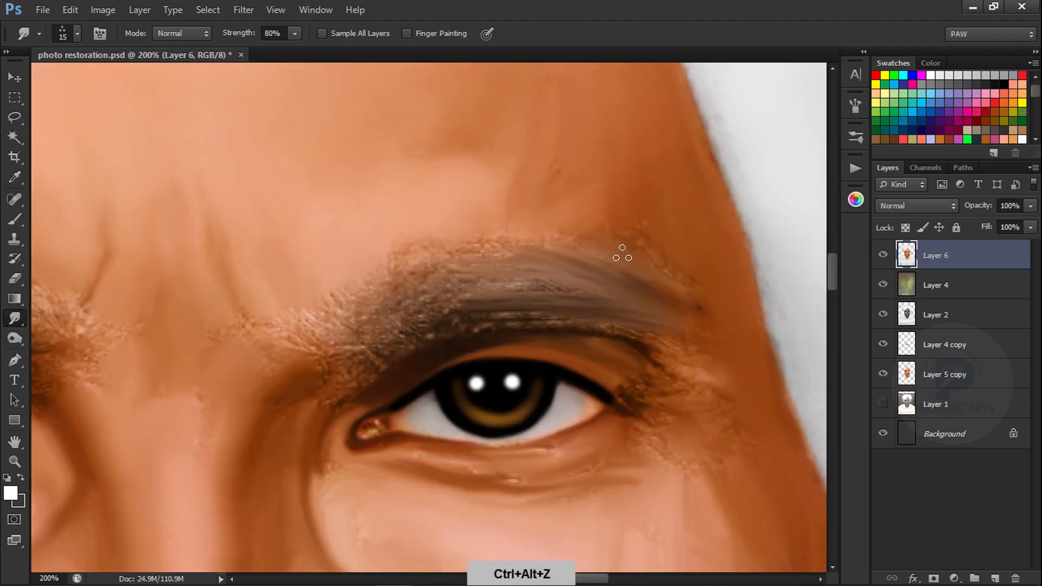
- Smudge the inner half of the image-right eyebrow into curved hair strokes and undo the last stroke
drag(396, 338, 510, 315)
mouse_move(363, 343)
mouse_down()
mouse_move(472, 303)
mouse_move(461, 271)
mouse_up()
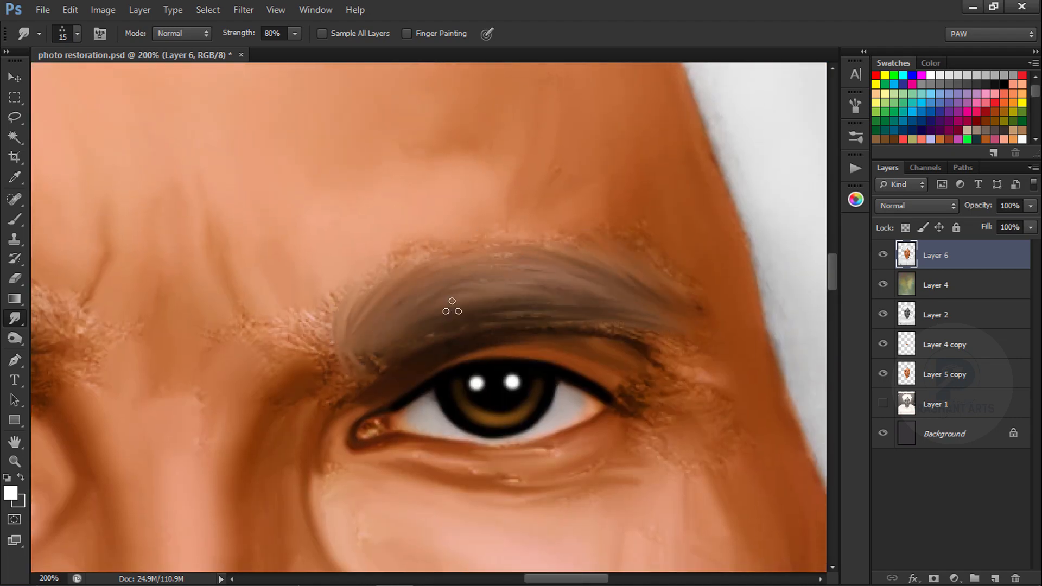
drag(306, 326, 356, 363)
key(ctrl+alt+z)
- Smudge the eyebrow at the image's left along its hair direction with the 15 px three-dot tip
mouse_move(94, 402)
mouse_down()
mouse_move(489, 339)
mouse_move(591, 403)
mouse_up()
mouse_move(511, 353)
mouse_down()
mouse_move(413, 282)
mouse_move(369, 296)
mouse_up()
drag(470, 369, 361, 353)
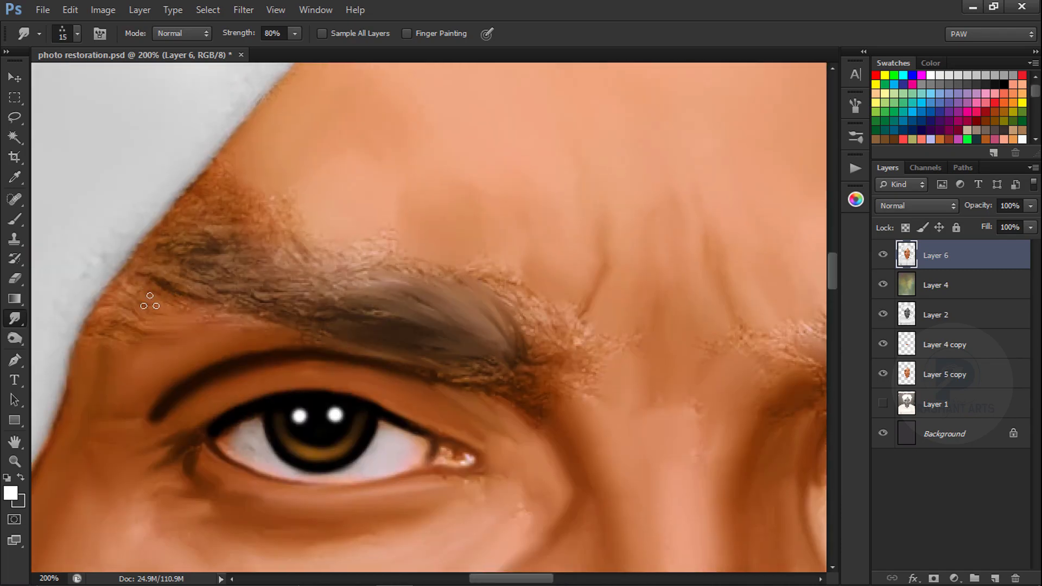
drag(142, 302, 304, 282)
drag(202, 313, 318, 307)
drag(136, 294, 358, 272)
drag(266, 285, 402, 291)
mouse_move(542, 363)
mouse_down()
mouse_move(518, 312)
mouse_move(535, 301)
mouse_up()
mouse_move(193, 256)
mouse_down()
mouse_move(304, 243)
mouse_move(345, 262)
mouse_up()
drag(260, 274, 370, 275)
drag(507, 386, 518, 344)
- Blend the rough outer end of the image-left eyebrow into the skin with a 40 px soft round Smudge tip
key(ctrl+minus)
key(ctrl+minus)
key(ctrl+plus)
drag(761, 316, 482, 386)
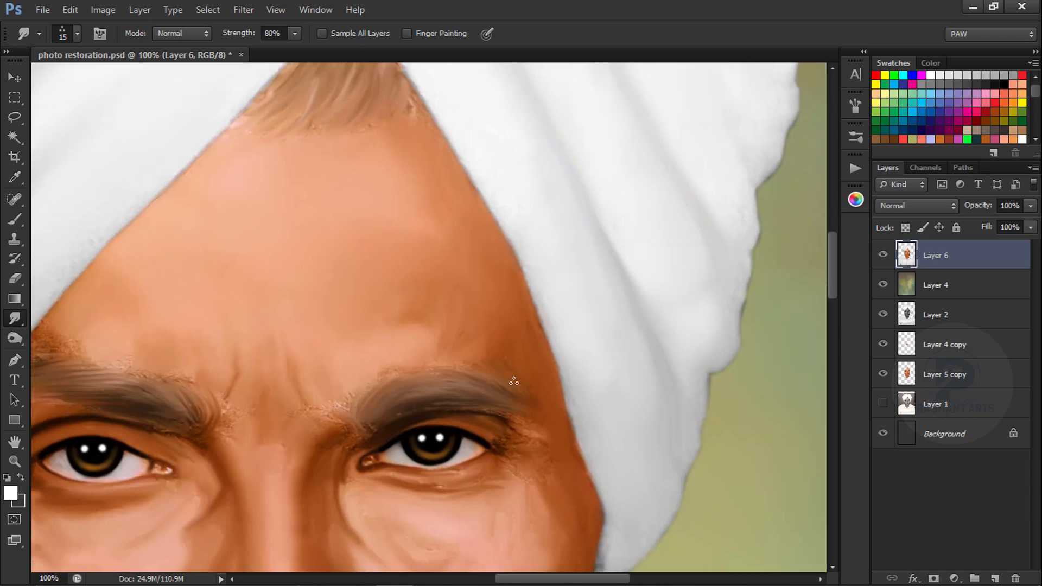
drag(145, 370, 444, 359)
key(ctrl+minus)
key(ctrl+minus)
click(77, 34)
double_click(27, 145)
key(ctrl+plus)
key(ctrl+plus)
key(bracketleft)
key(bracketleft)
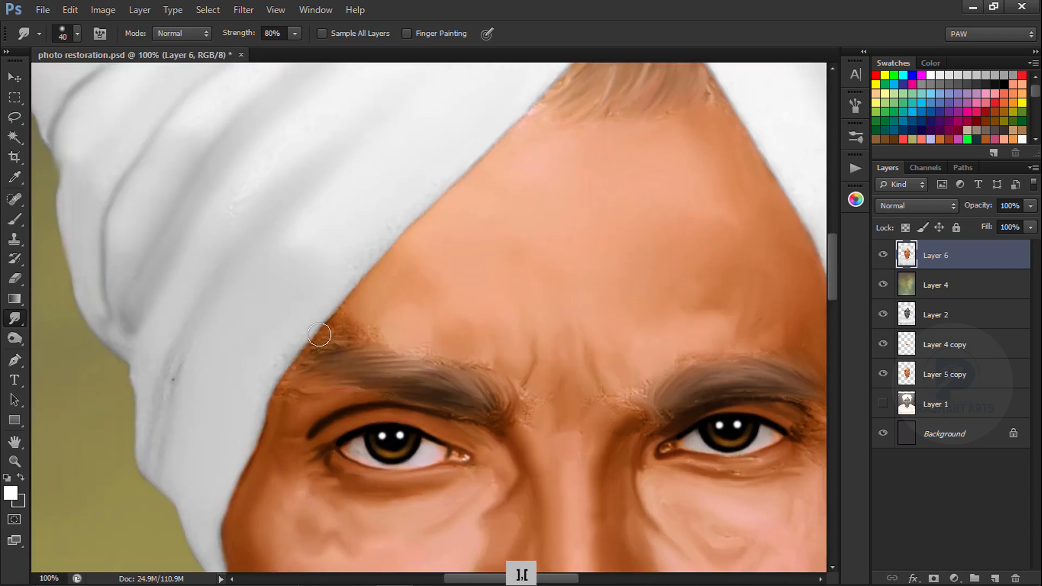
drag(339, 322, 317, 339)
drag(365, 332, 325, 341)
key(bracketleft)
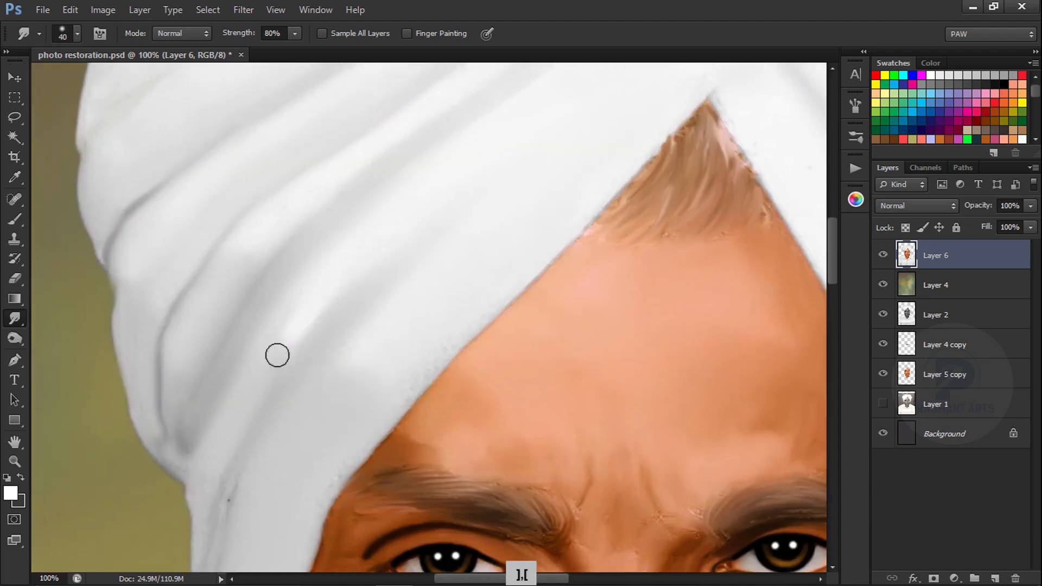
- Smooth the grainy turban cloth along the forehead and hair opening with the Smudge tool at 40 to 60 px
drag(368, 424, 602, 195)
mouse_move(602, 195)
mouse_down()
mouse_move(477, 351)
mouse_move(590, 236)
mouse_up()
key(bracketright)
key(bracketright)
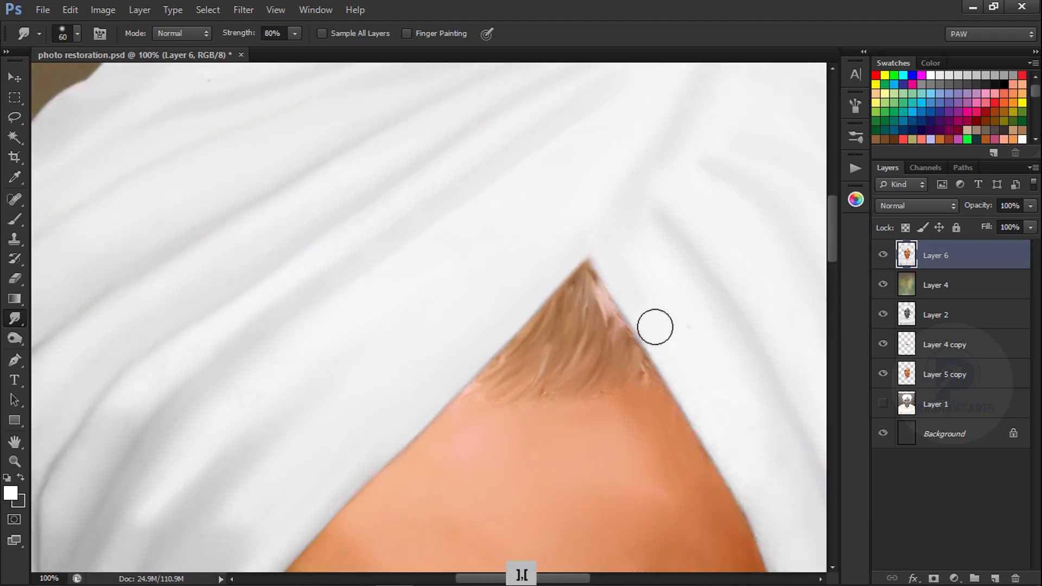
drag(697, 390, 495, 262)
key(bracketright)
key(bracketright)
drag(601, 519, 543, 332)
- Blend the rough skin around the image-right eyebrow's outer end and the eye's outer corner with a 15 px Smudge brush
key(ctrl+plus)
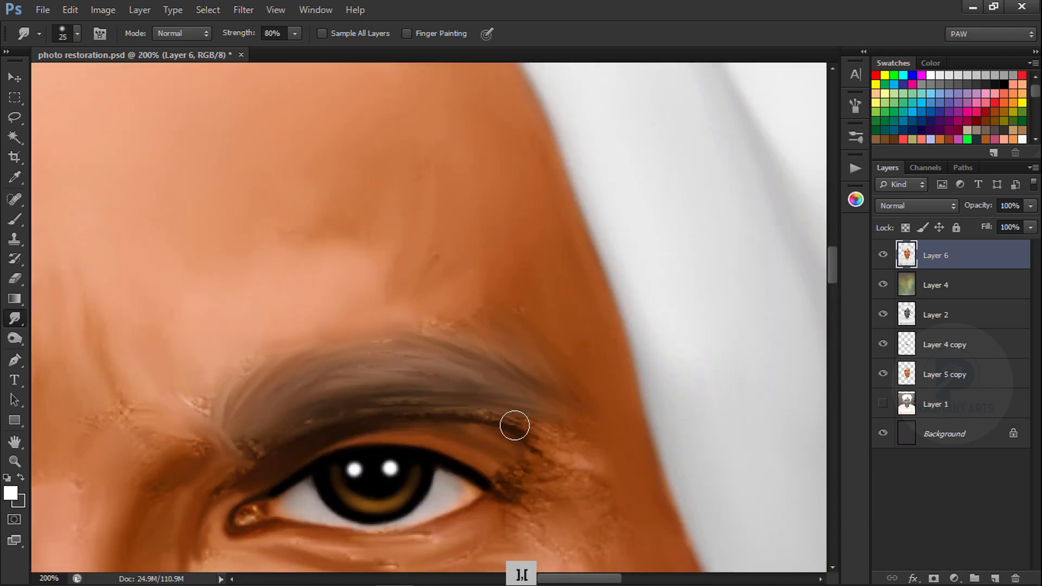
key(bracketleft)
key(bracketleft)
key(bracketleft)
key(bracketleft)
key(bracketleft)
key(bracketleft)
key(bracketleft)
key(bracketleft)
key(bracketleft)
key(bracketright)
key(bracketright)
key(bracketright)
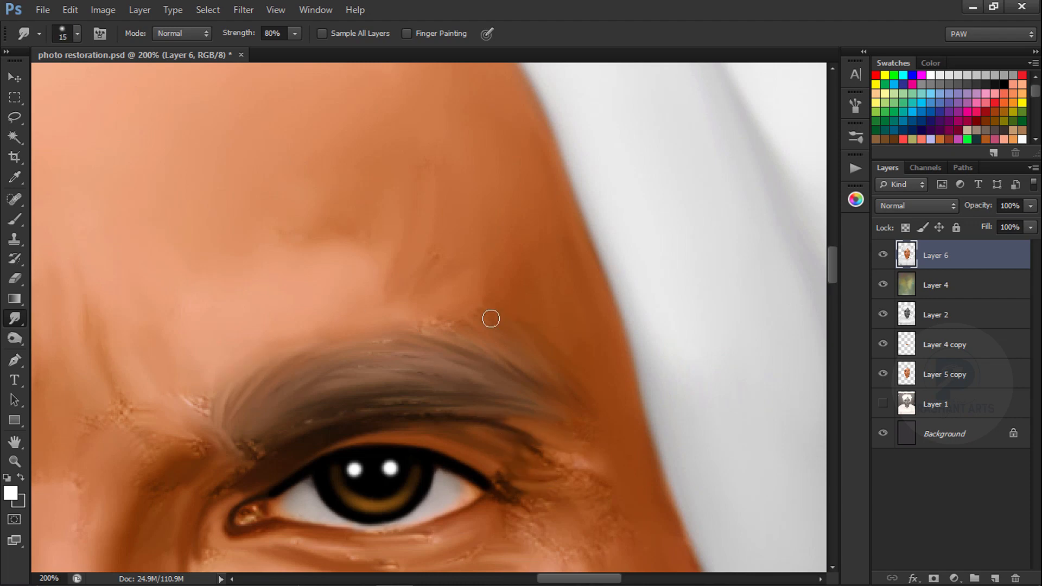
mouse_move(582, 499)
mouse_down()
mouse_move(560, 363)
mouse_move(593, 391)
mouse_up()
- Smudge a thin dark lash line outward from the outer corner of the image-right eye with a fine brush
key(bracketright)
key(bracketright)
key(bracketright)
key(bracketleft)
key(bracketleft)
key(bracketleft)
key(bracketleft)
drag(495, 359, 525, 369)
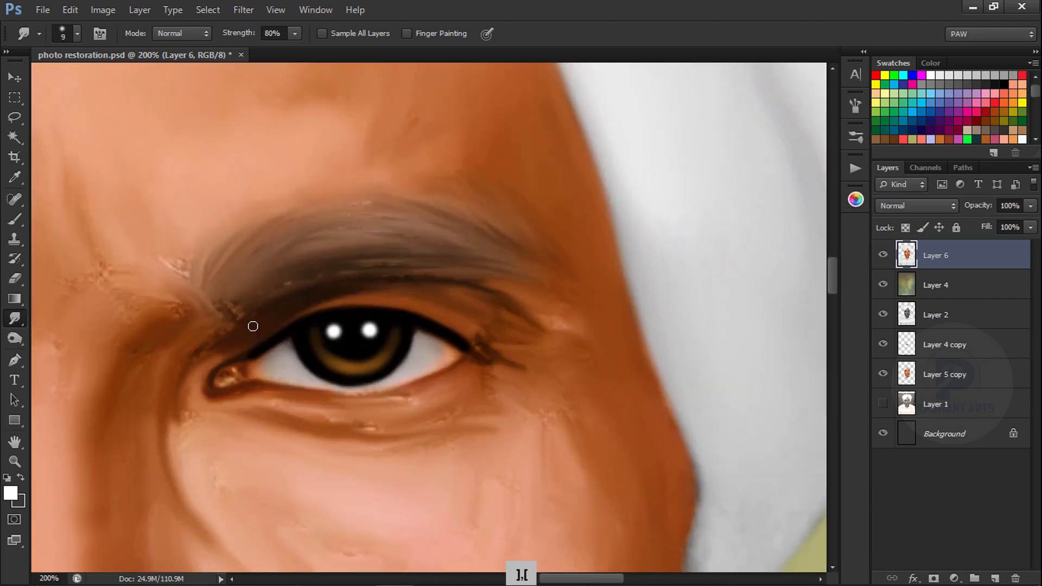
- Blend the rough spots at the inner end of the image-right eyebrow with a 9 to 10 px Smudge brush
drag(237, 309, 211, 332)
drag(176, 260, 193, 272)
key(ctrl+minus)
key(ctrl+minus)
key(ctrl+minus)
key(ctrl+minus)
key(ctrl+minus)
key(ctrl+minus)
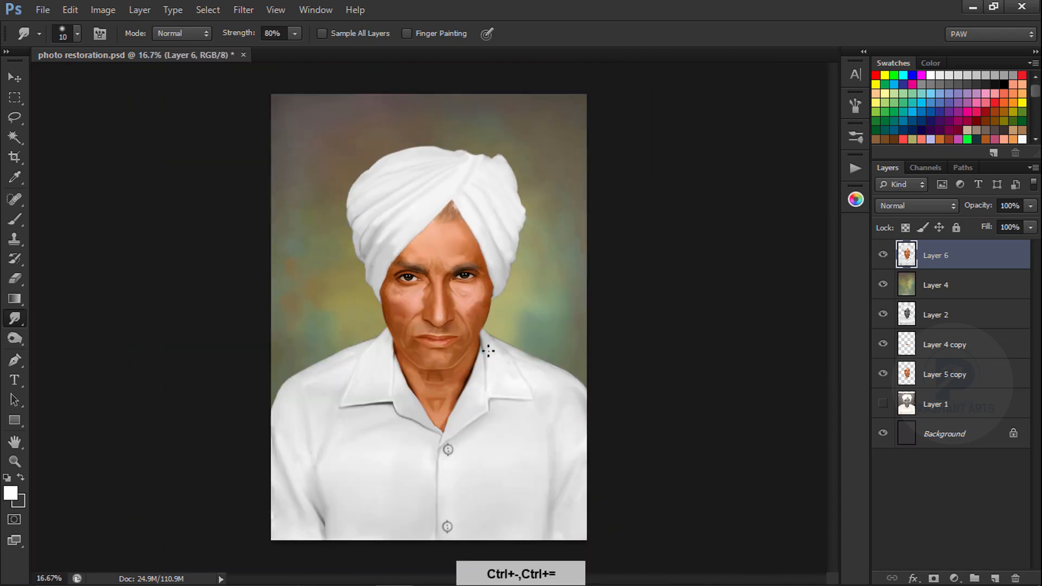
- Inspect the face, turban folds and turban edges for rough spots that still need smudging
key(ctrl+plus)
key(ctrl+plus)
key(ctrl+plus)
key(ctrl+plus)
key(bracketright)
key(bracketright)
key(bracketright)
key(bracketright)
key(bracketright)
key(bracketright)
key(ctrl+minus)
key(ctrl+minus)
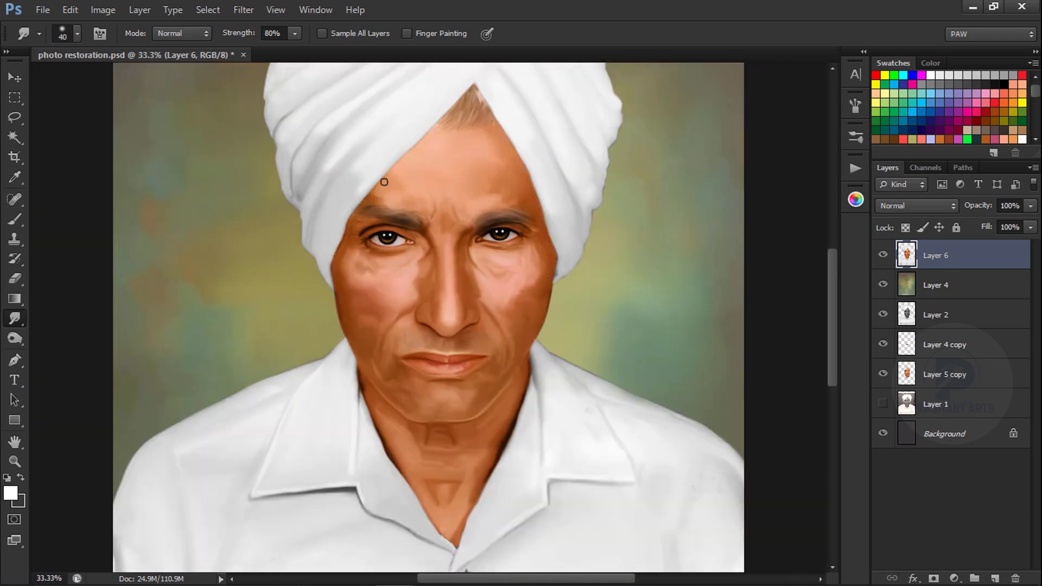
key(ctrl+minus)
key(ctrl+plus)
key(ctrl+plus)
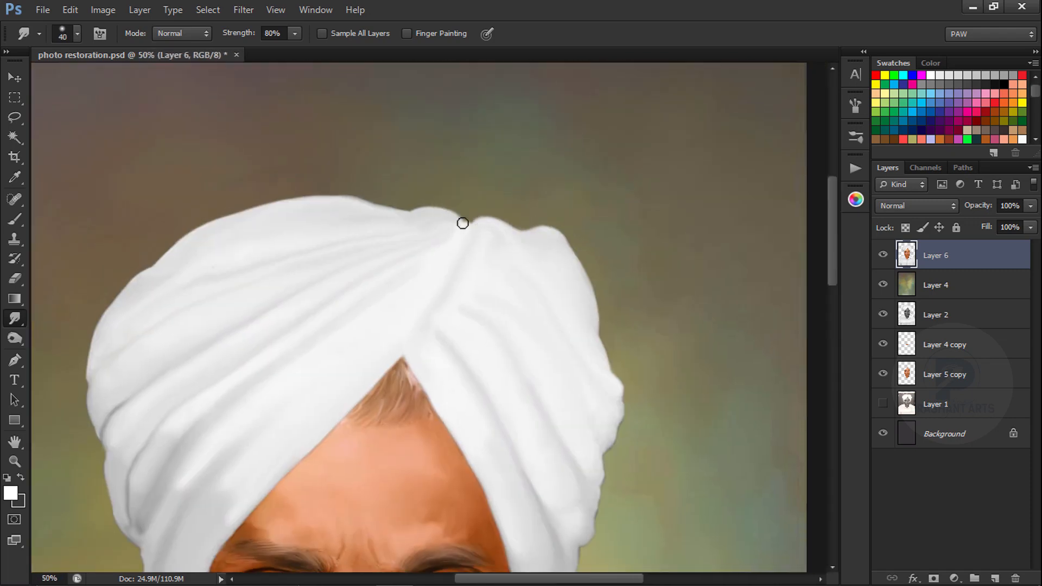
key(ctrl+minus)
key(ctrl+minus)
key(ctrl+minus)
- Add a new layer above Layer 6 and finger-paint a white highlight on the nose tip with a 15 to 25 px Smudge brush
click(995, 579)
key(ctrl+equal)
key(ctrl+equal)
key(ctrl+equal)
key(ctrl+equal)
key(bracketleft)
key(bracketleft)
key(bracketleft)
key(bracketleft)
key(bracketleft)
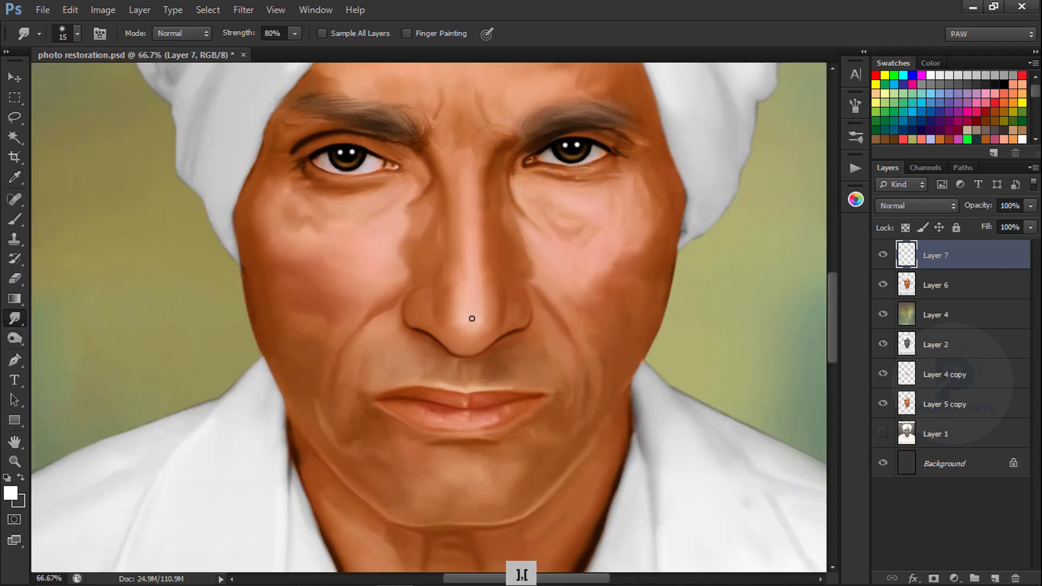
key(bracketright)
key(bracketright)
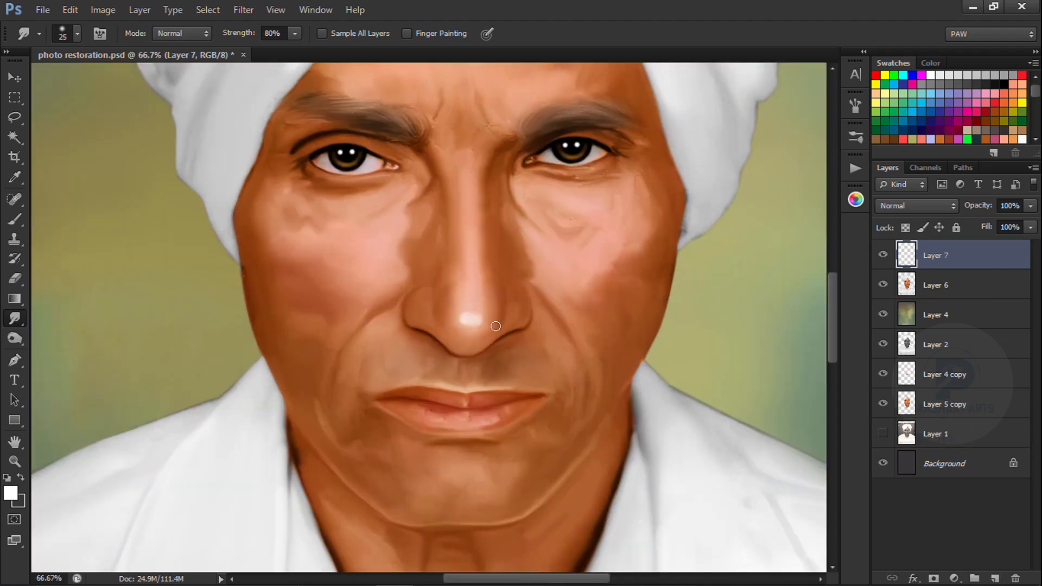
- Finger-paint a small white highlight on the upper nose bridge with a 15 px Smudge brush and blend it into the skin
key(bracketleft)
key(bracketleft)
key(alt)
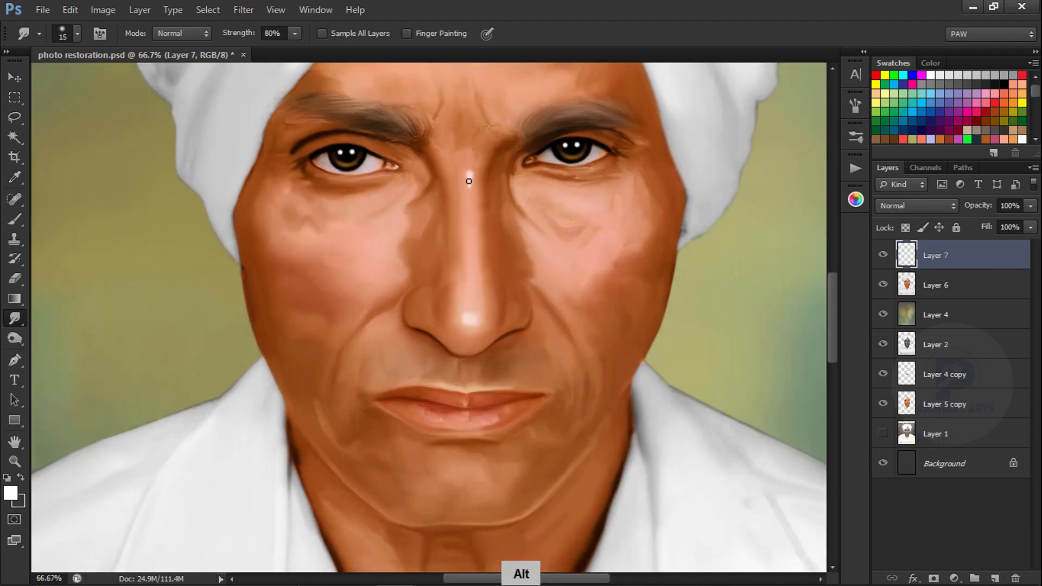
key(bracketright)
key(bracketright)
key(bracketright)
key(bracketright)
key(bracketright)
key(bracketleft)
key(bracketleft)
key(bracketleft)
- Switch the Smudge tool to the 125 px brush preset with 49% hardness and reduce its size to 40 px
click(80, 34)
click(36, 182)
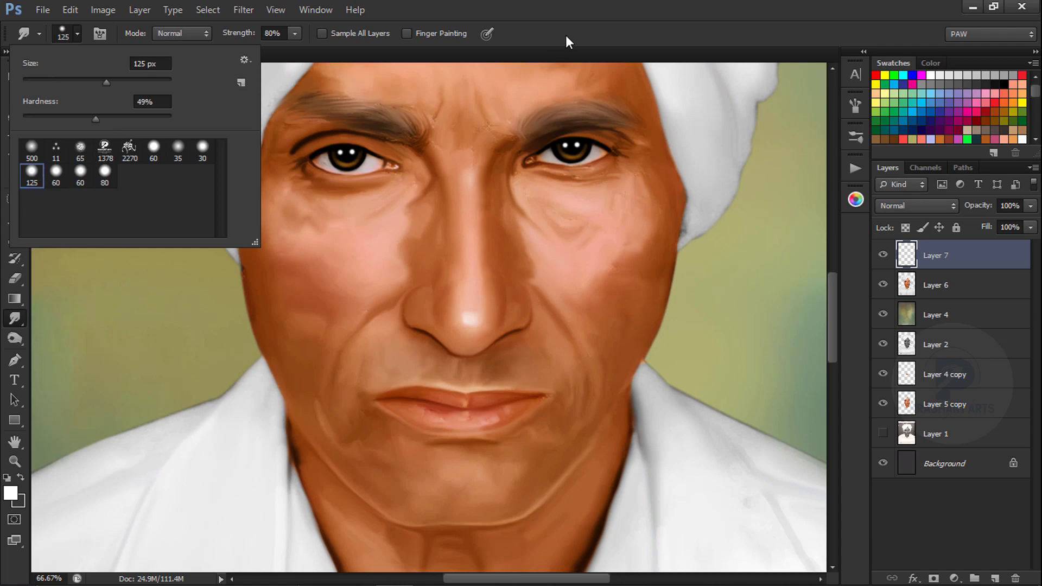
click(566, 36)
key(bracketleft)
key(bracketleft)
key(bracketleft)
key(bracketleft)
key(bracketleft)
key(bracketleft)
key(bracketleft)
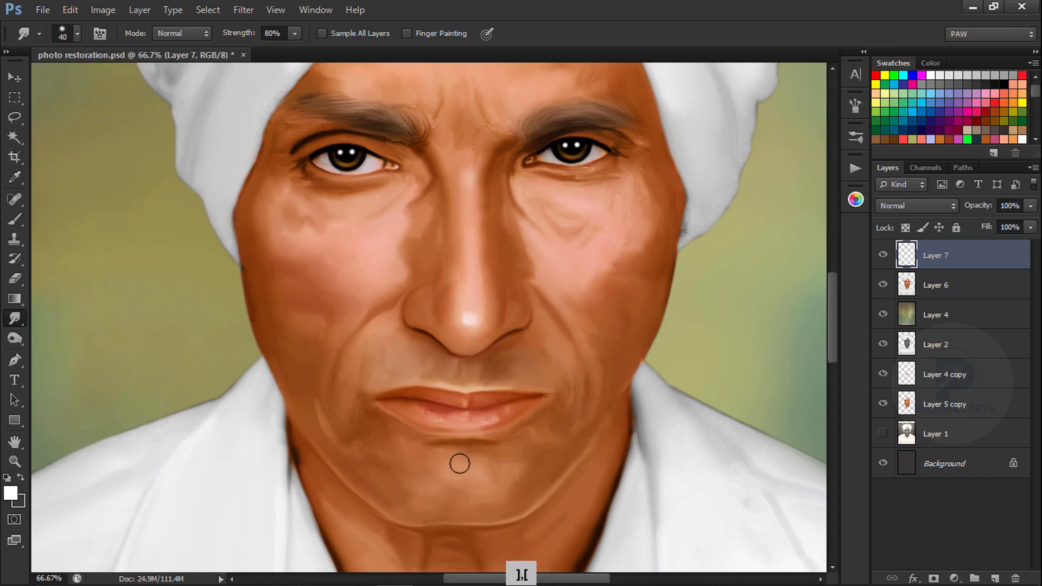
- Set the foreground to a light peach based on the chin's skin tone and finger-paint soft highlights on the chin and nose bridge
click(12, 495)
click(465, 471)
click(738, 317)
click(970, 296)
key(r)
key(alt)
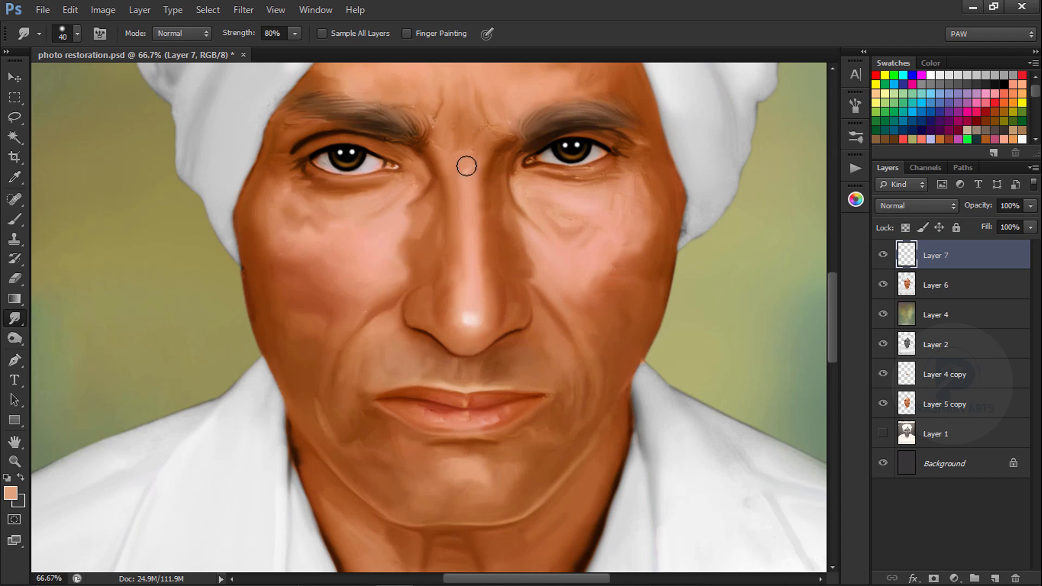
- Try to finger-paint a peach highlight on the forehead with a larger Smudge brush of 70 px and up
key(ctrl+minus)
key(ctrl+minus)
key(ctrl+minus)
key(ctrl+minus)
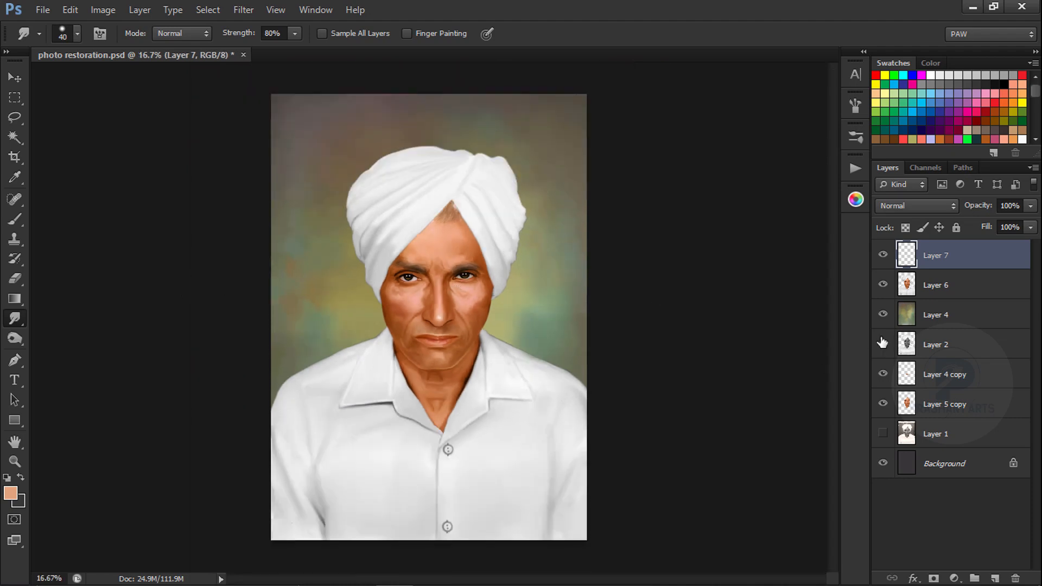
key(ctrl+plus)
key(bracketright)
key(bracketright)
key(bracketright)
key(bracketright)
key(bracketright)
key(bracketright)
key(bracketright)
key(bracketright)
key(bracketright)
key(bracketright)
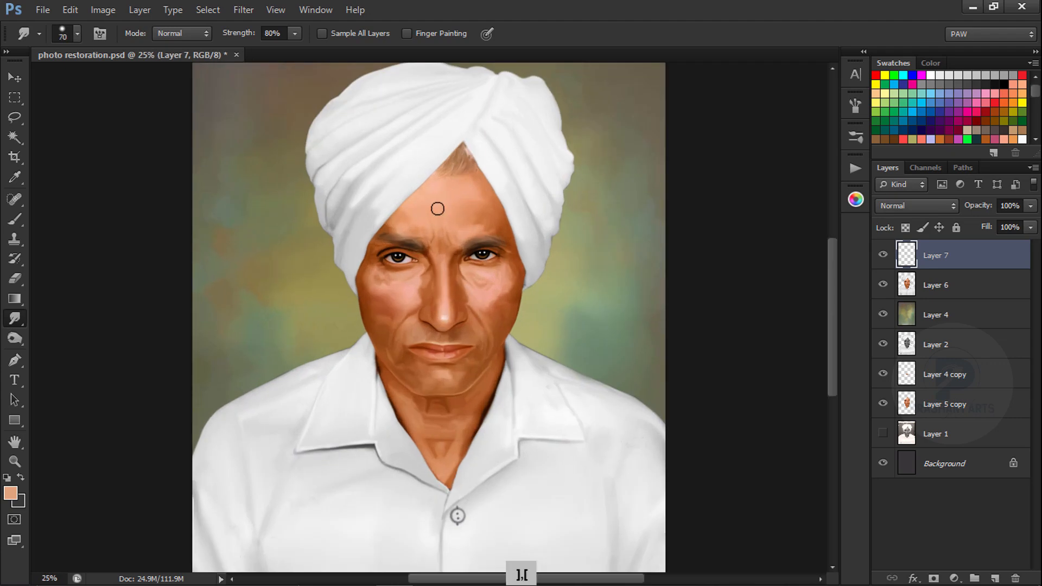
key(bracketleft)
key(bracketleft)
key(bracketleft)
key(bracketleft)
key(bracketleft)
key(ctrl+alt+z)
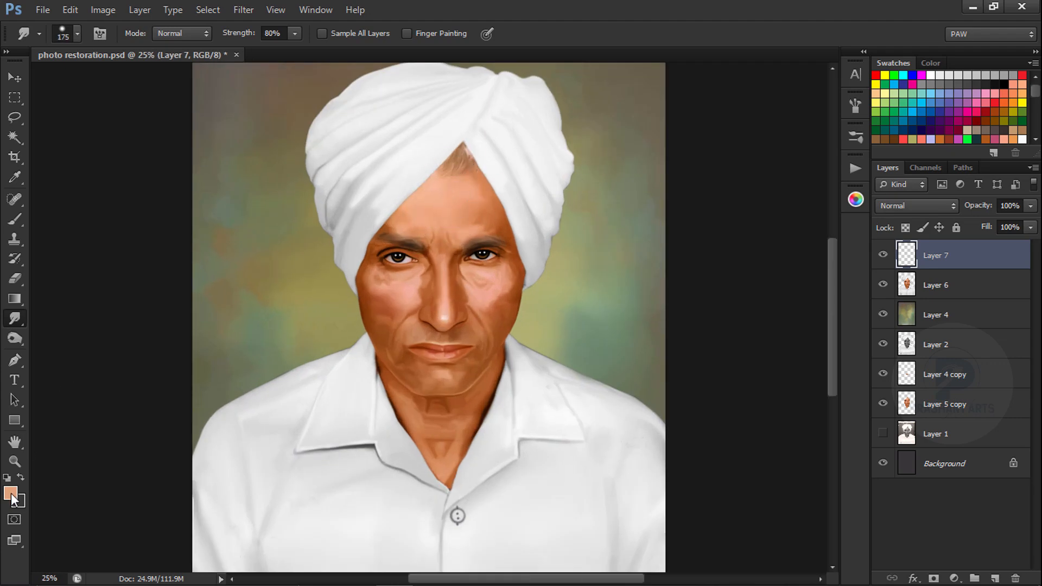
- Change the foreground colour to a paler peach tone
click(10, 493)
drag(726, 301, 700, 302)
click(973, 288)
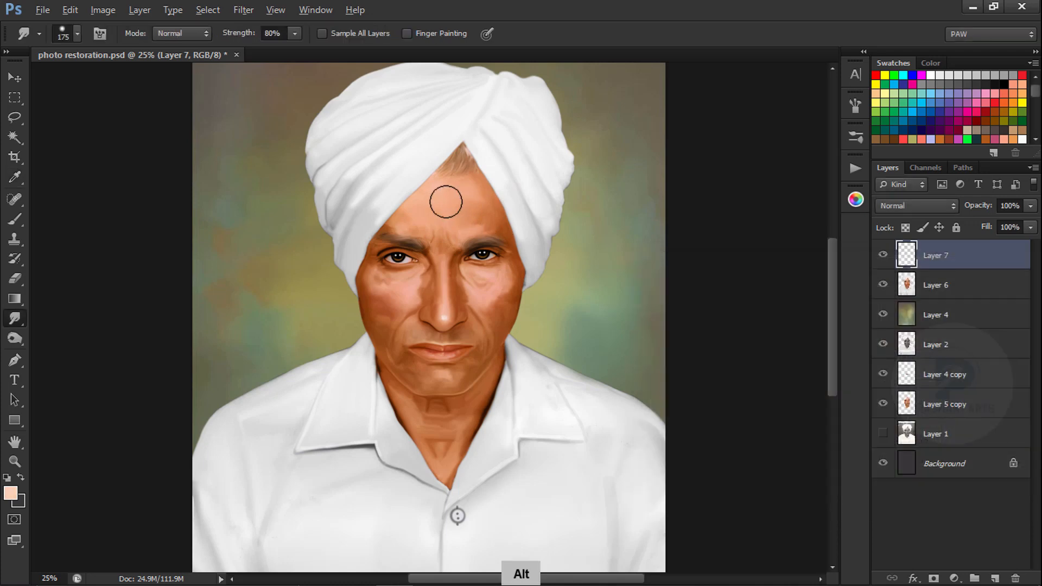
- Try a pale peach highlight across the middle of the forehead with the 175 px Smudge brush at 80% strength
alt+click(438, 201)
drag(437, 201, 461, 197)
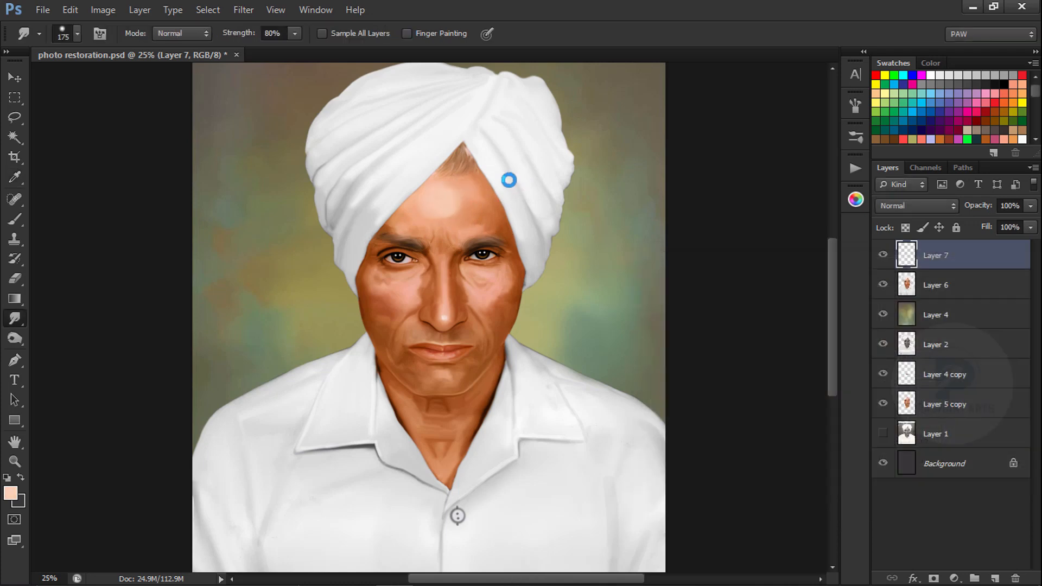
key(ctrl+alt+z)
key(ctrl+alt+z)
- Switch the Smudge tool to the 60 px preset with 50% hardness, lower its strength to 59% and enlarge it to 125 px
click(77, 33)
click(56, 175)
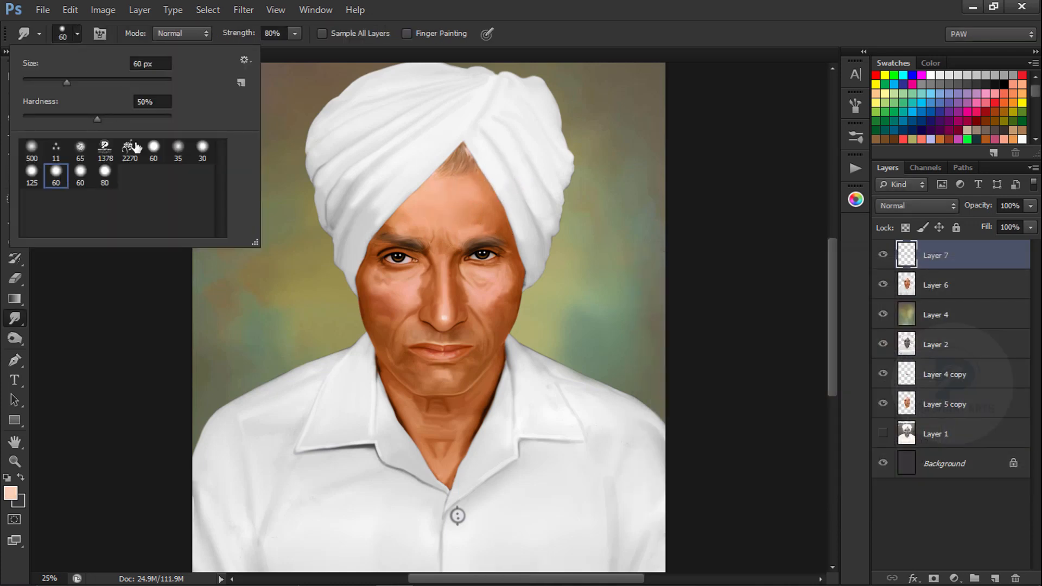
click(562, 49)
drag(247, 34, 235, 36)
key(bracketright)
key(bracketright)
key(bracketright)
key(bracketright)
key(bracketright)
key(ctrl+minus)
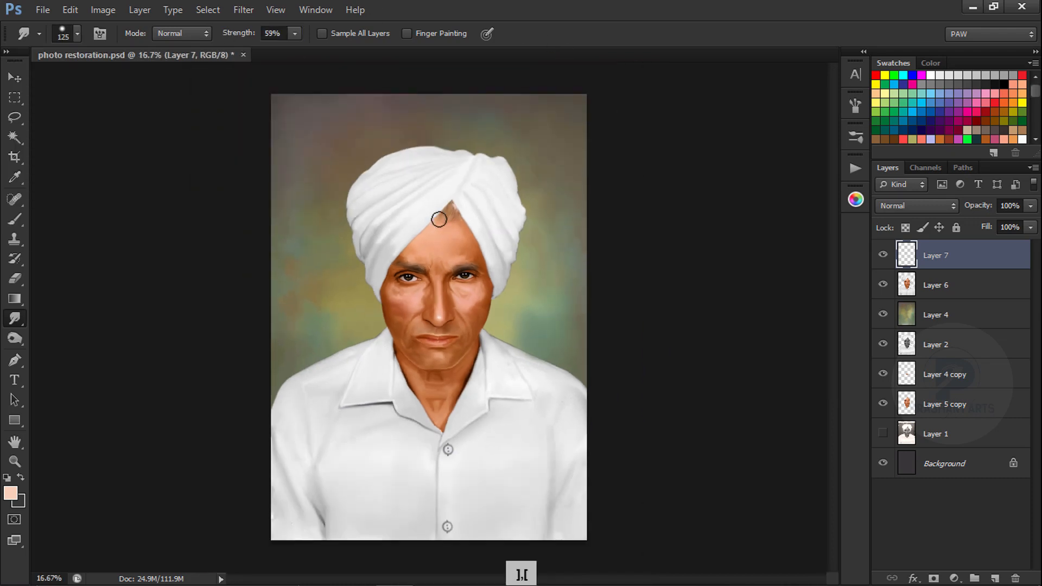
- Finger-paint and blend a soft pale peach highlight across the forehead with the Smudge brush at 150 to 175 px
key(ctrl+plus)
key(ctrl+plus)
key(bracketright)
key(bracketright)
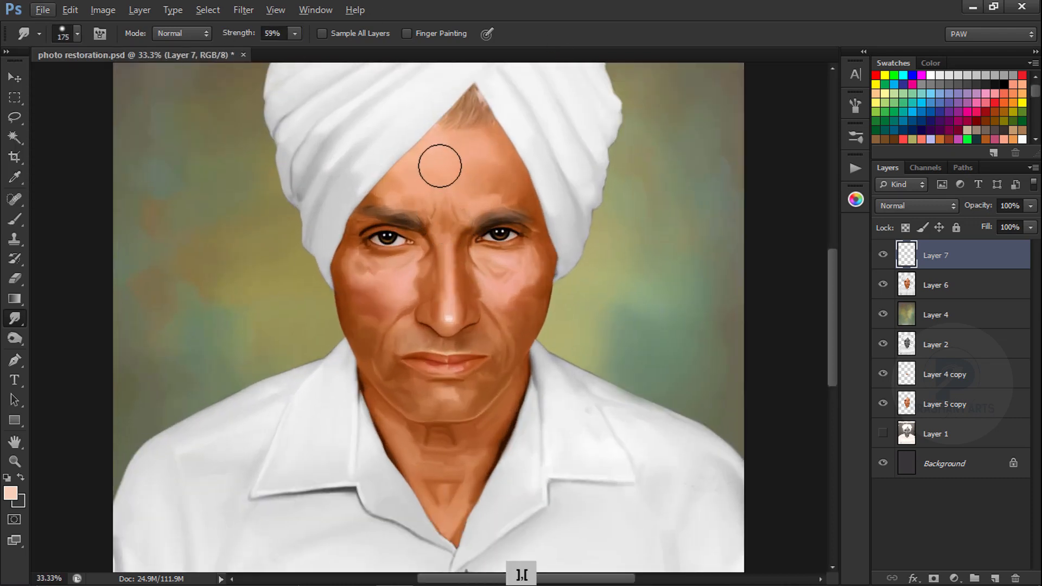
key(bracketleft)
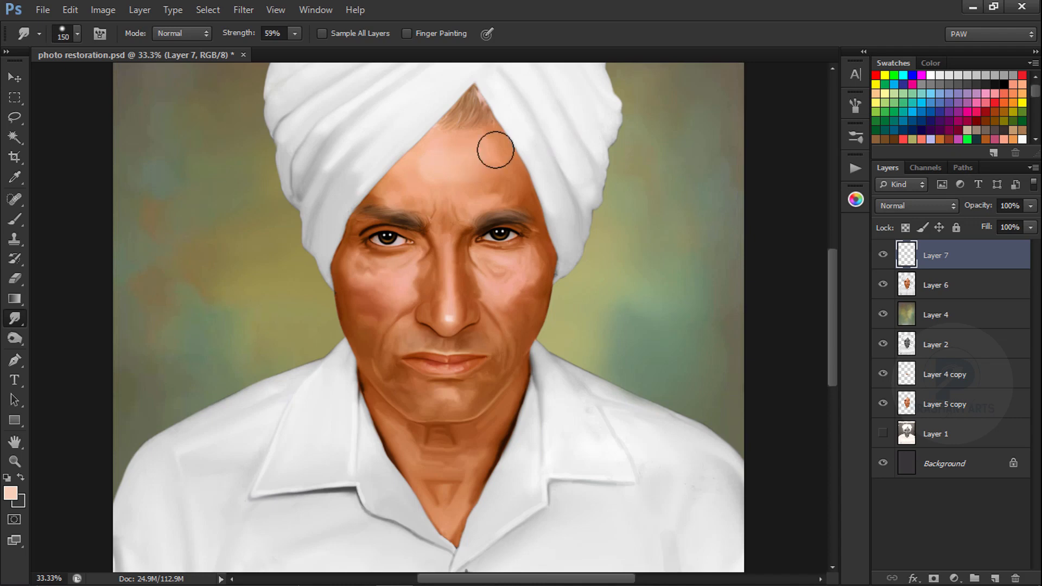
drag(495, 150, 433, 170)
key(ctrl+minus)
key(ctrl+minus)
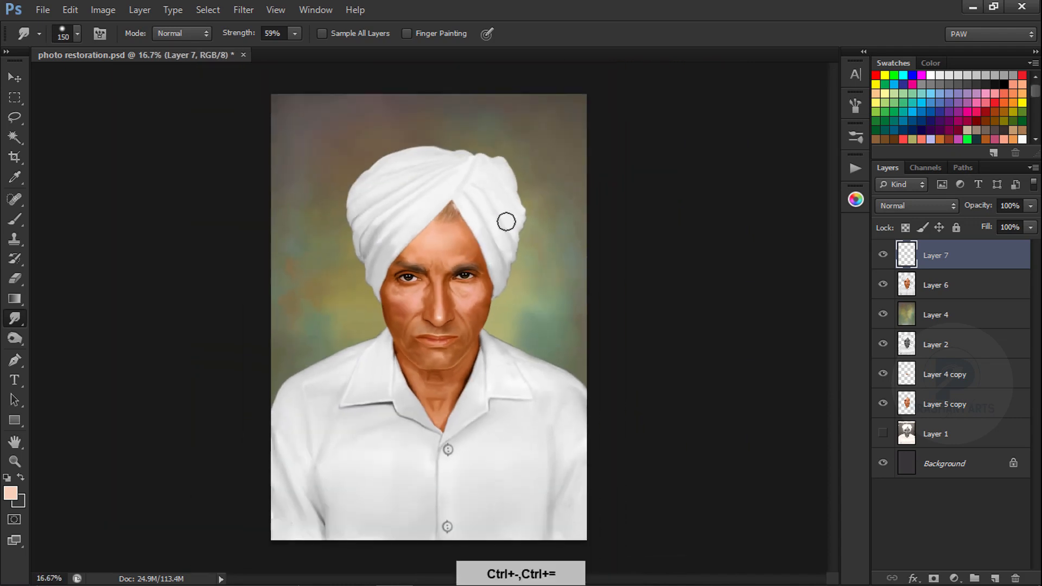
- Merge the highlight layer into Layer 6 and copy the skin area outlined by Layer 5 copy onto a new layer
key(ctrl+e)
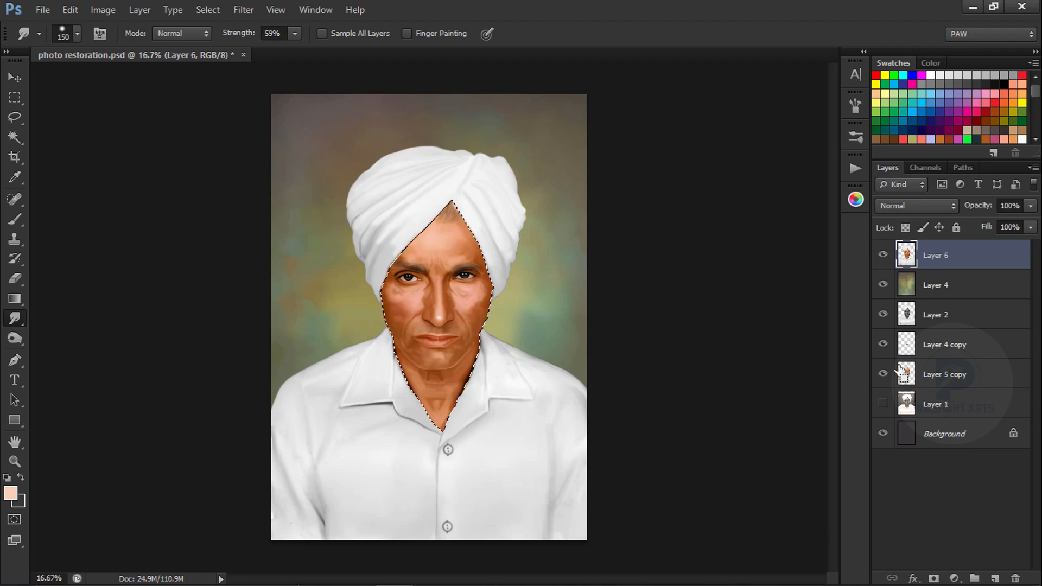
key(ctrl+alt+shift+e)
- Sharpen the copied skin layer with Unsharp Mask at a reduced amount and radius, and save the document
click(238, 12)
mouse_move(285, 238)
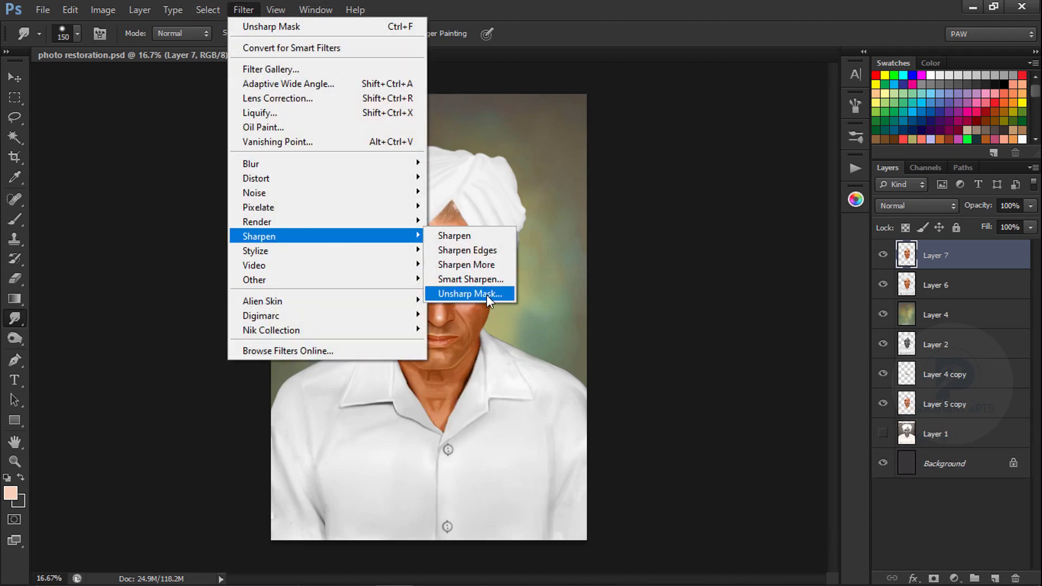
click(486, 294)
ctrl+click(569, 309)
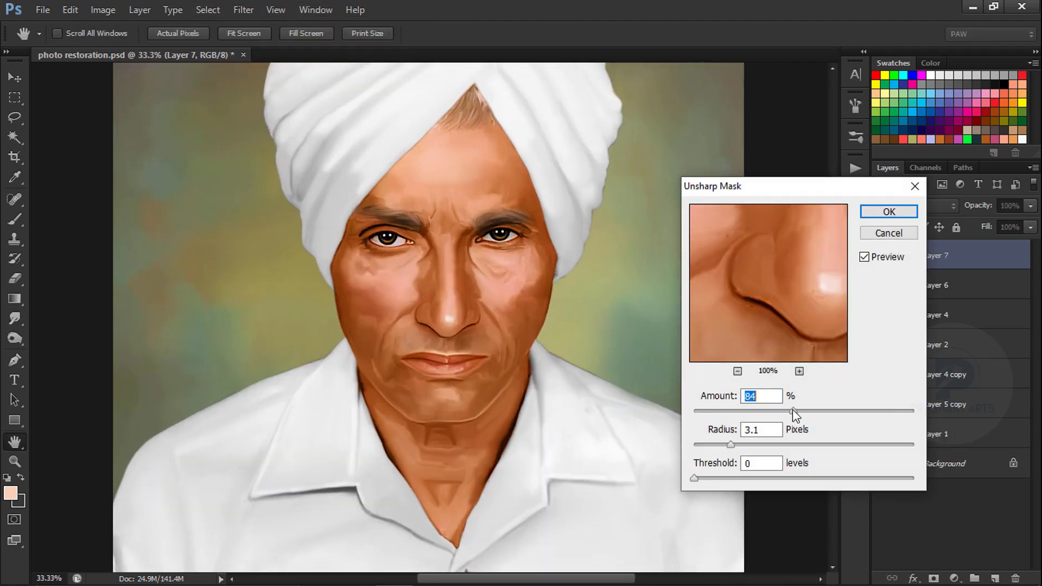
drag(731, 444, 721, 444)
mouse_move(792, 411)
mouse_down()
mouse_move(805, 411)
mouse_move(777, 412)
mouse_up()
click(889, 211)
key(r)
key(ctrl+minus)
key(ctrl+minus)
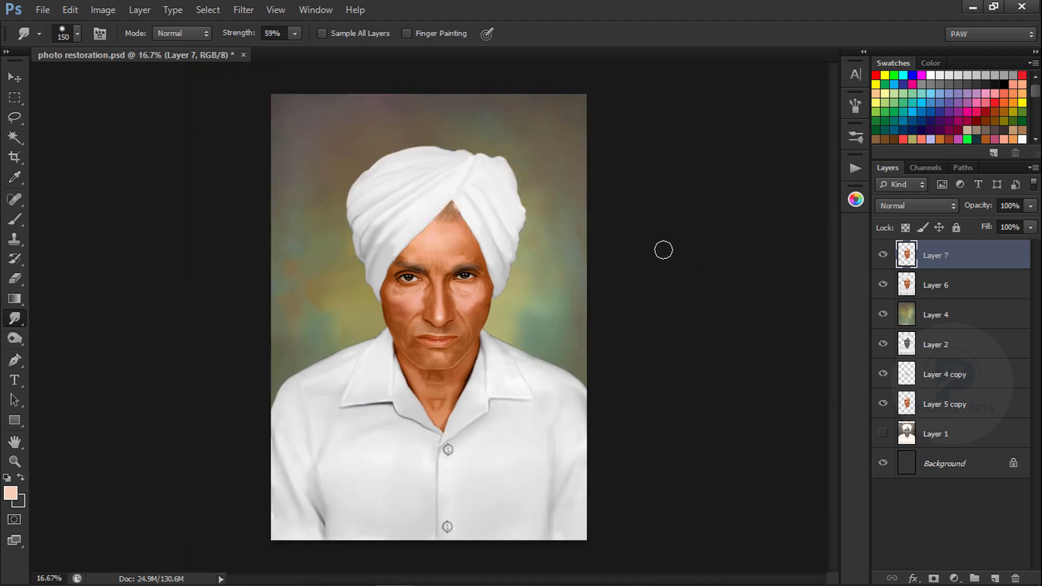
key(ctrl+s)
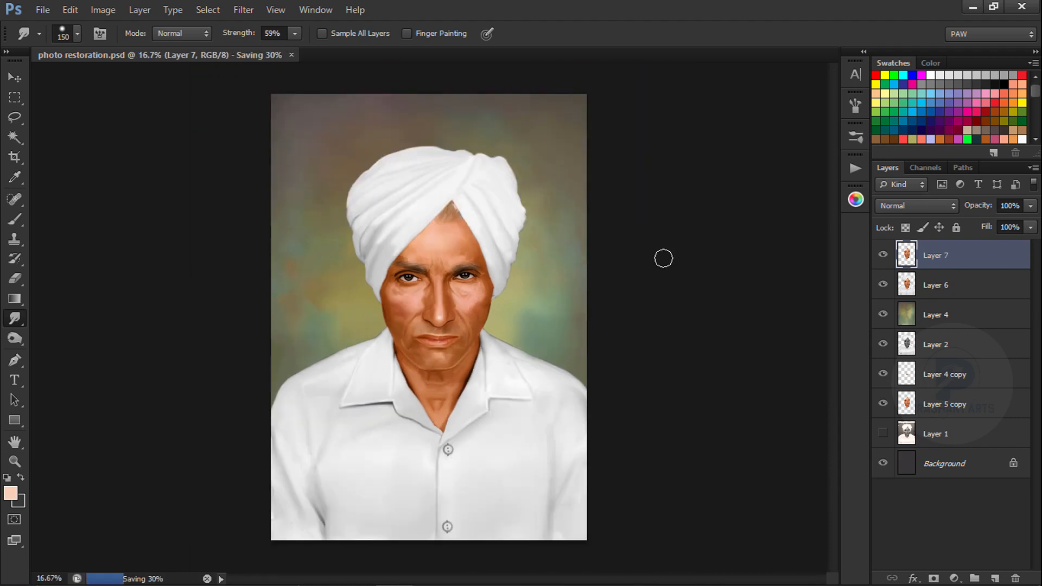
- Select Layer 6 and prepare a 35 px Brush with a dark grey sampled from the shadow under the shirt collar
click(977, 291)
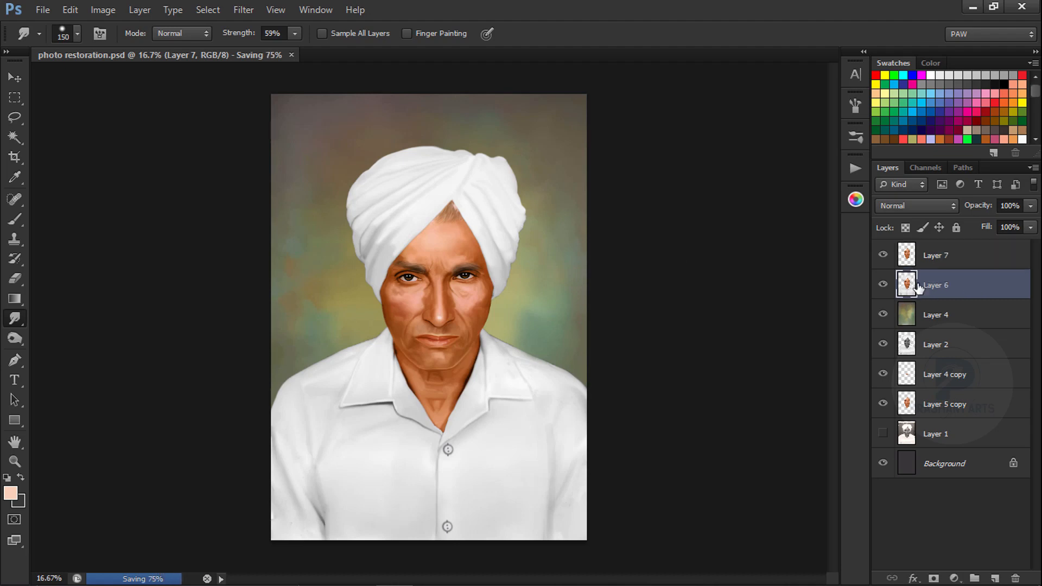
click(15, 220)
key(ctrl+plus)
key(ctrl+plus)
key(ctrl+plus)
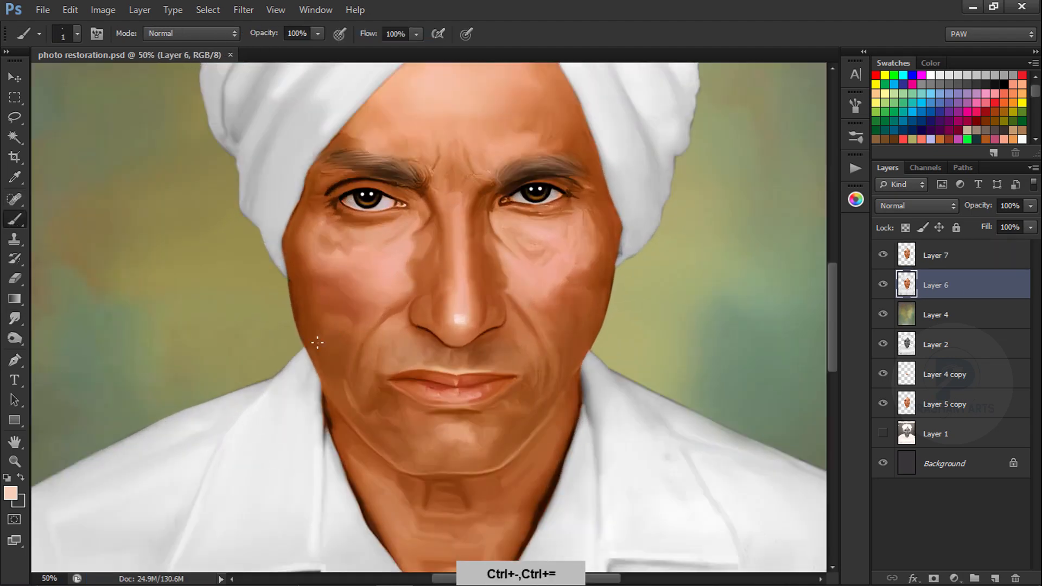
drag(278, 531, 442, 328)
alt+click(434, 370)
key(bracketright)
key(bracketright)
key(bracketright)
key(bracketright)
key(bracketright)
key(bracketright)
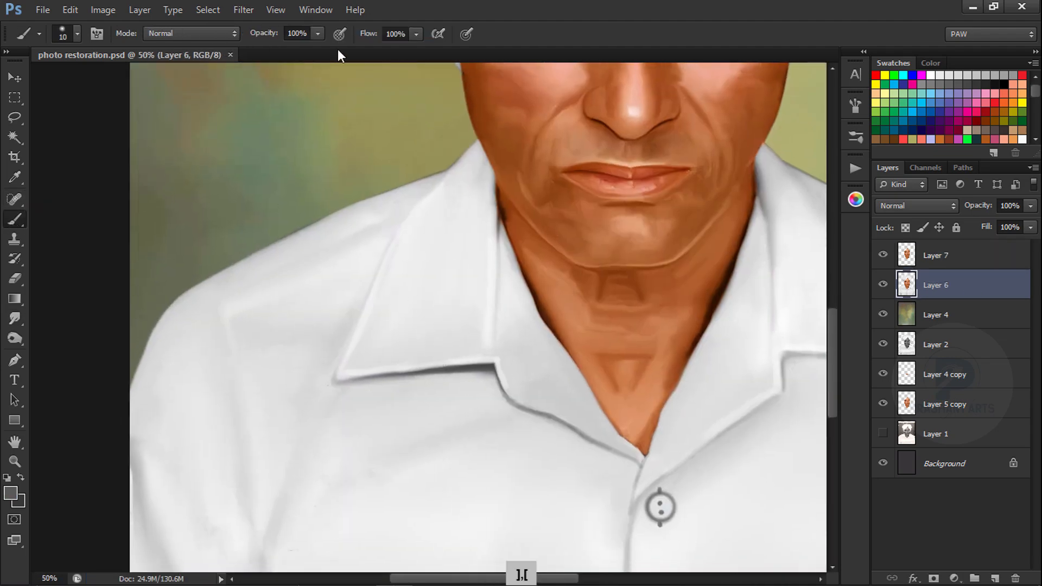
key(bracketright)
key(bracketright)
key(bracketright)
key(bracketright)
key(bracketright)
- Try shading the shirt's image-left shoulder seam on Layer 6 with the grey brush, lowering the brush opacity to 14%
drag(200, 315, 308, 260)
key(ctrl+alt+z)
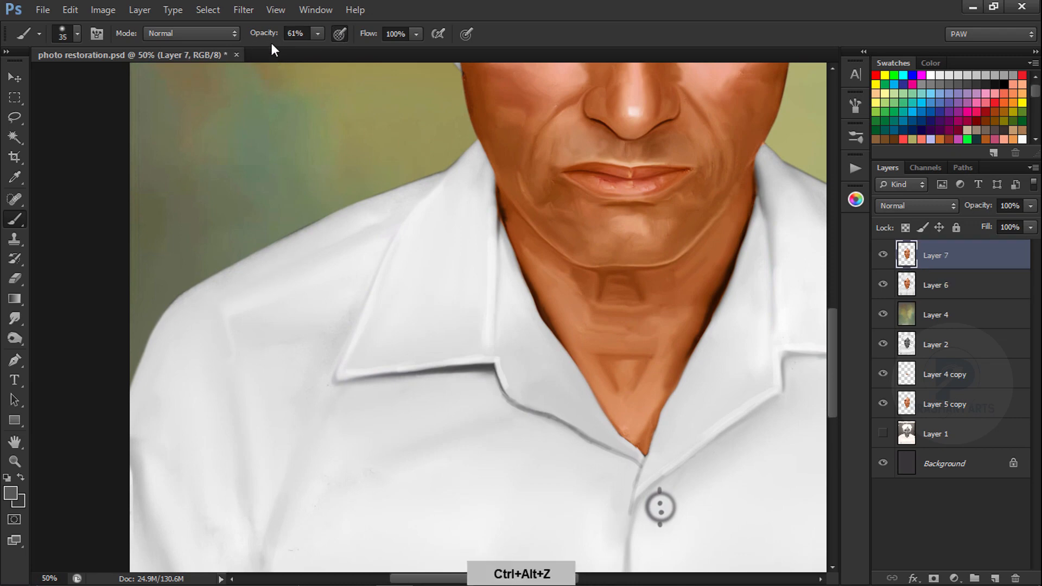
drag(270, 34, 235, 33)
click(940, 300)
drag(217, 304, 298, 272)
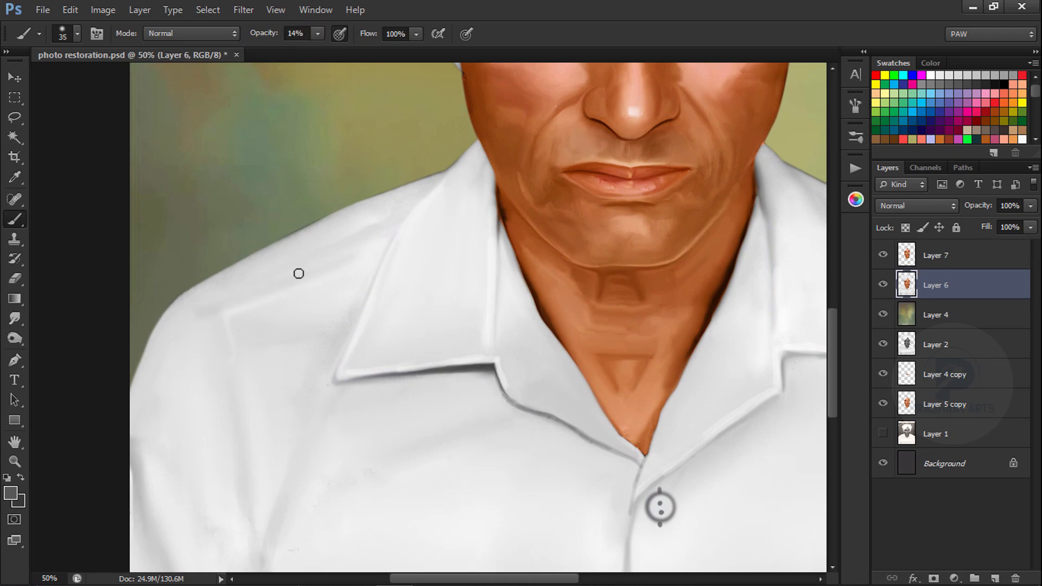
key(ctrl+alt+z)
click(936, 289)
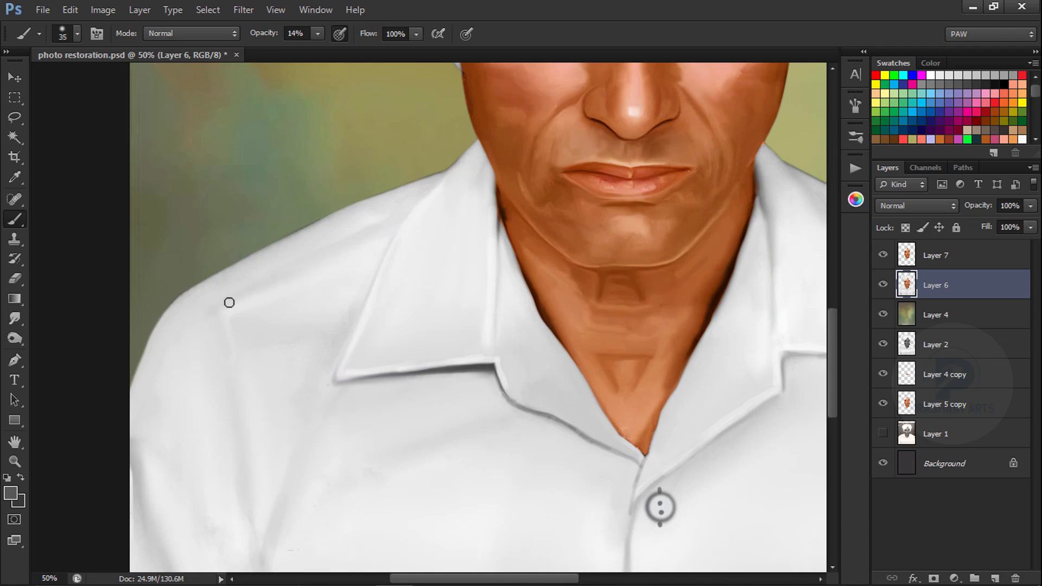
drag(229, 302, 407, 218)
key(ctrl+alt+z)
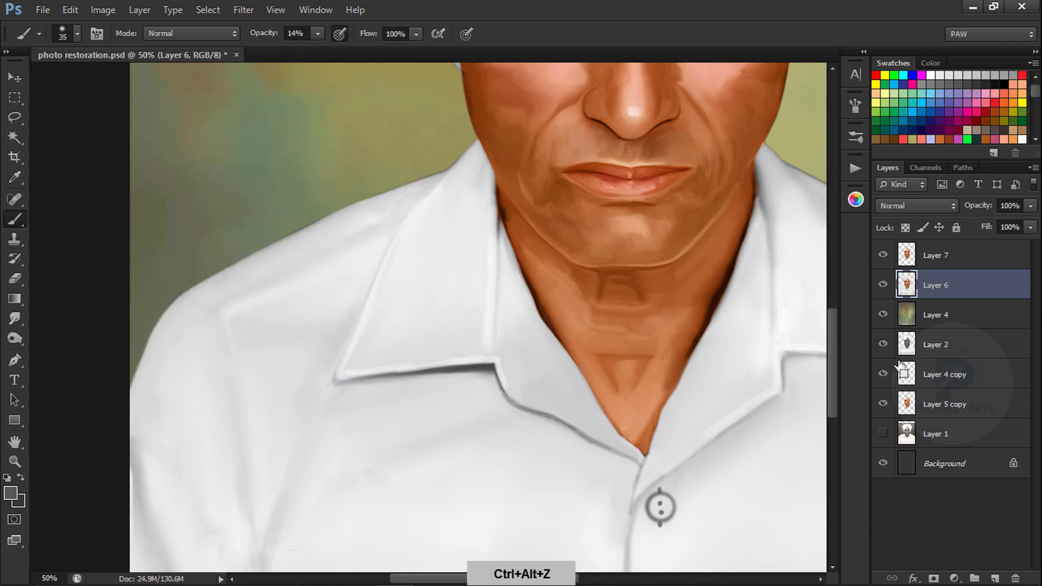
- Add a new layer above Layer 6 and paint faint grey shading along the shirt's shoulder seams at 5% brush opacity
click(996, 578)
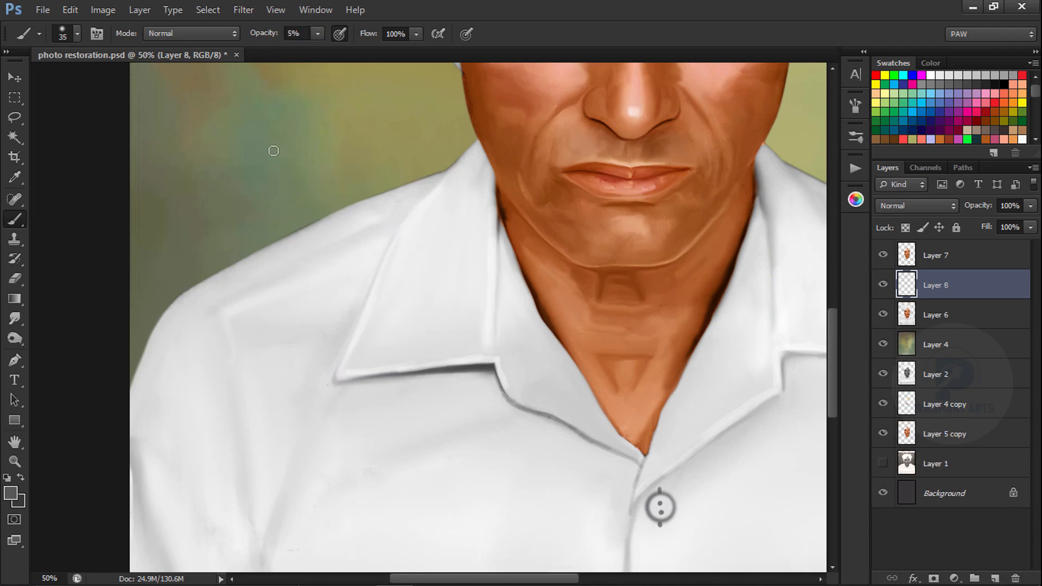
key(bracketleft)
key(bracketleft)
key(ctrl+minus)
key(ctrl+minus)
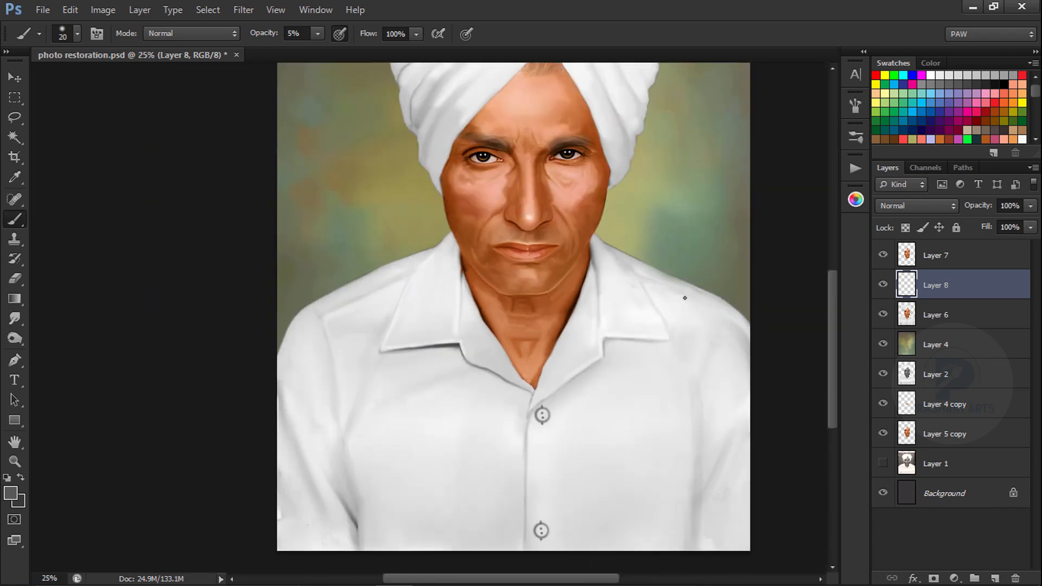
key(ctrl+alt+z)
key(bracketright)
- Set the shirt shading layer's opacity to 74% and merge it down into Layer 6
drag(983, 213, 962, 211)
key(bracketright)
key(ctrl+minus)
key(ctrl+minus)
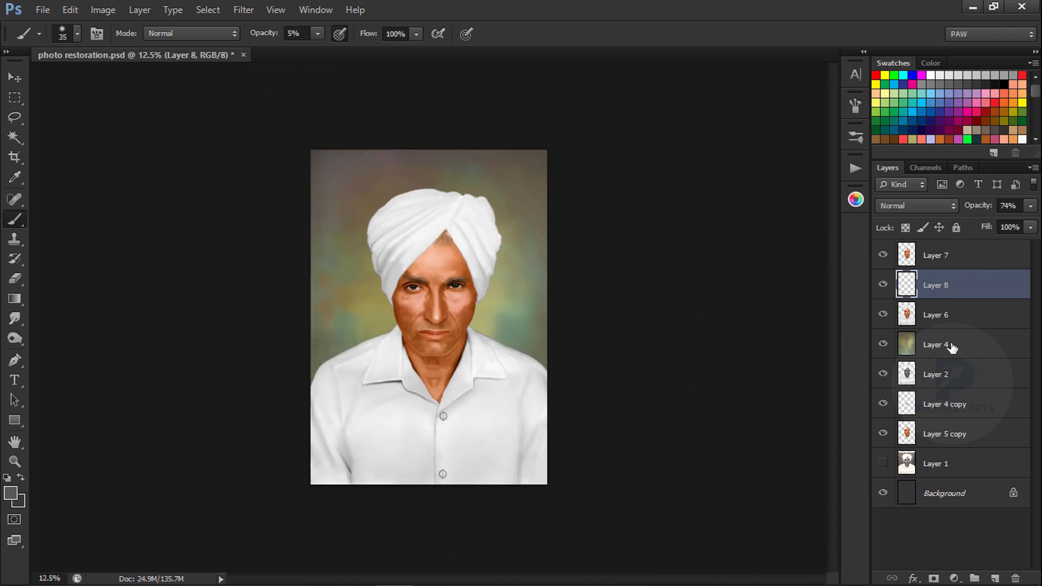
key(ctrl+e)
key(ctrl+equal)
key(ctrl+equal)
key(alt+bracketright)
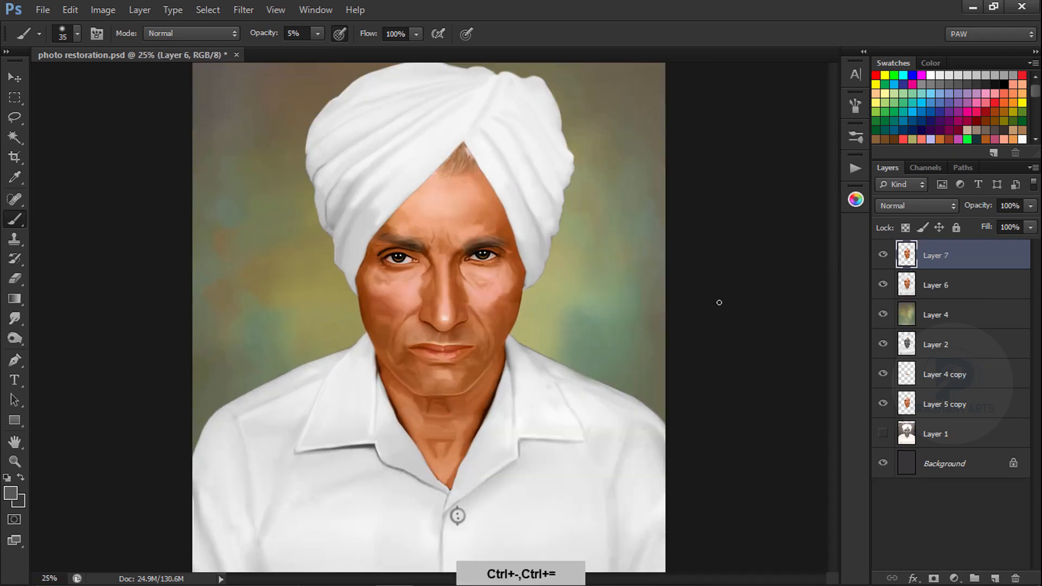
- Set up the Smudge tool at 25 px and 30% strength on Layer 7, with the face and neck area selected
key(ctrl+equal)
key(ctrl+equal)
key(ctrl+minus)
key(ctrl+minus)
key(ctrl+minus)
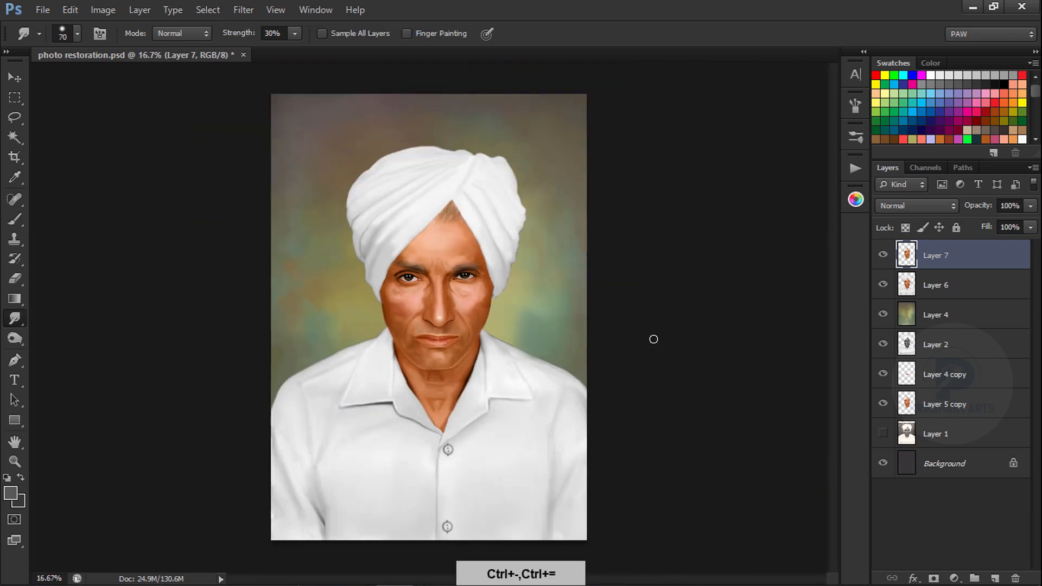
key(ctrl+equal)
key(ctrl+equal)
key(ctrl+equal)
key(bracketleft)
key(bracketleft)
key(bracketleft)
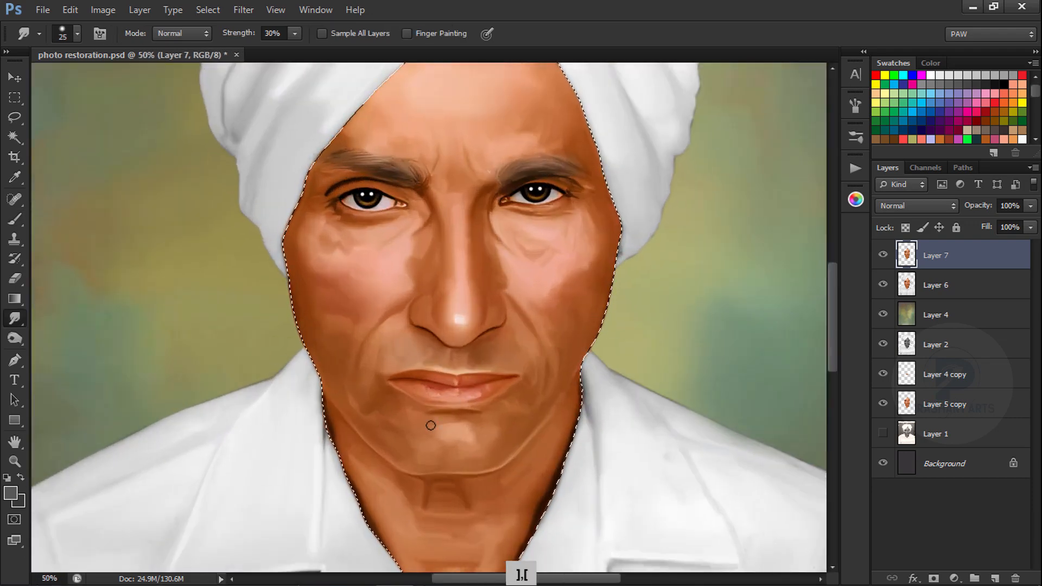
key(ctrl+minus)
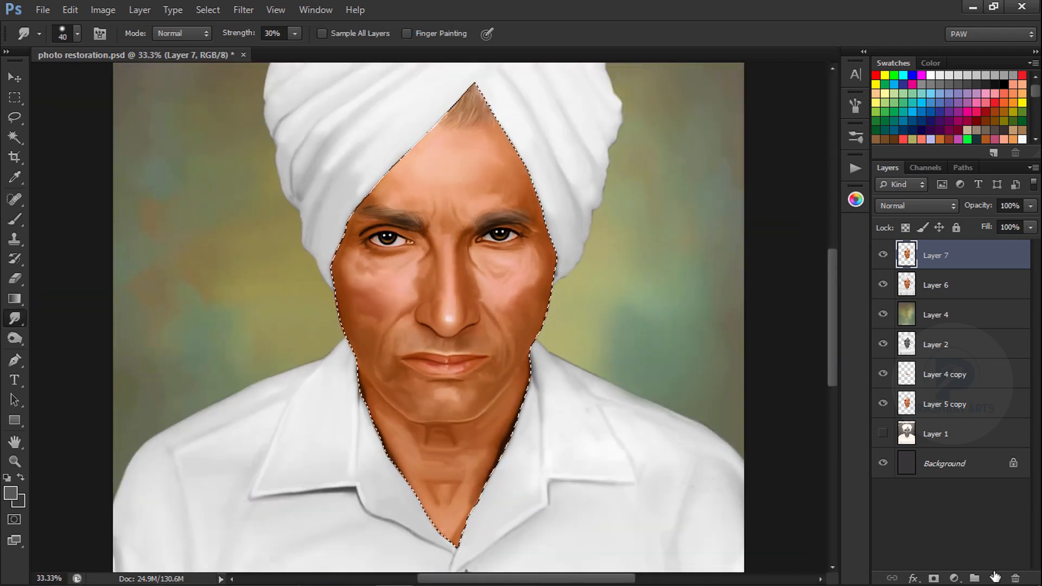
- Add a new layer above Layer 7 and set its blend mode to Color
key(ctrl+shift+alt+n)
click(934, 206)
click(898, 372)
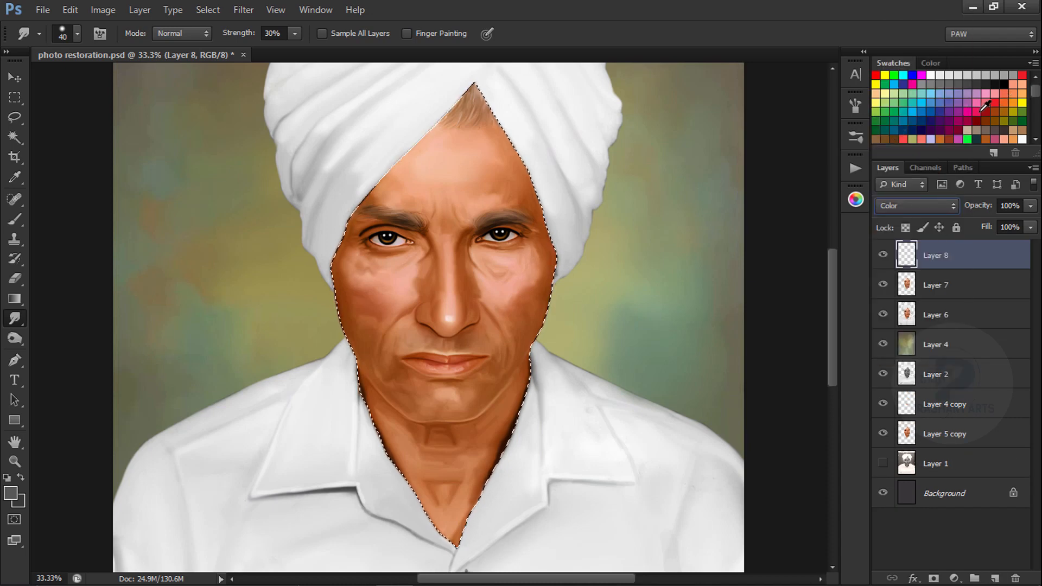
- Choose a soft round Brush with a bright red colour and reduce it to 60 px for the lips
click(14, 219)
click(77, 34)
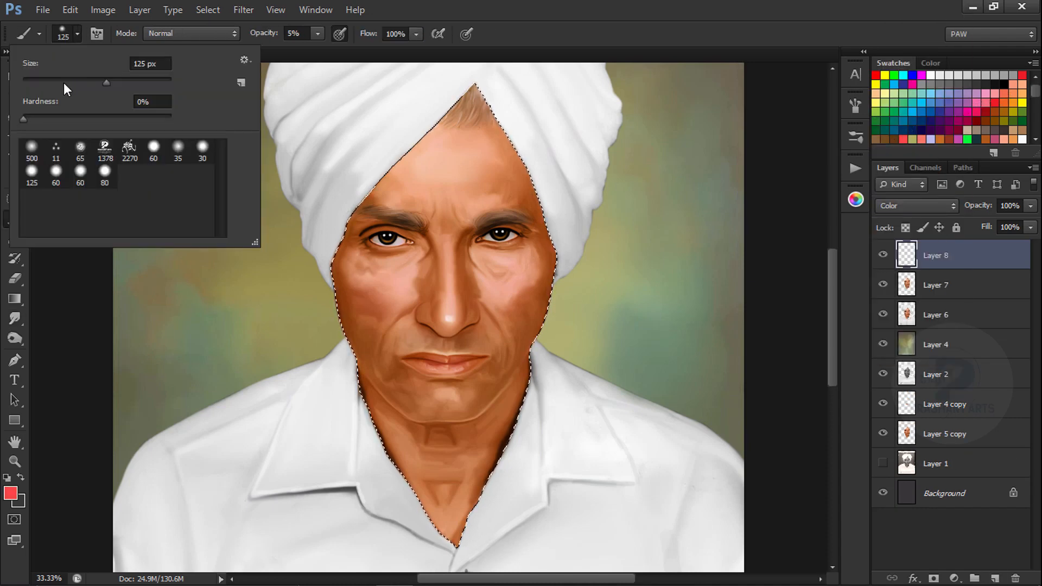
click(28, 148)
click(593, 39)
key(bracketleft)
key(bracketleft)
key(bracketleft)
key(bracketleft)
key(bracketleft)
key(bracketleft)
key(bracketleft)
key(bracketleft)
key(bracketleft)
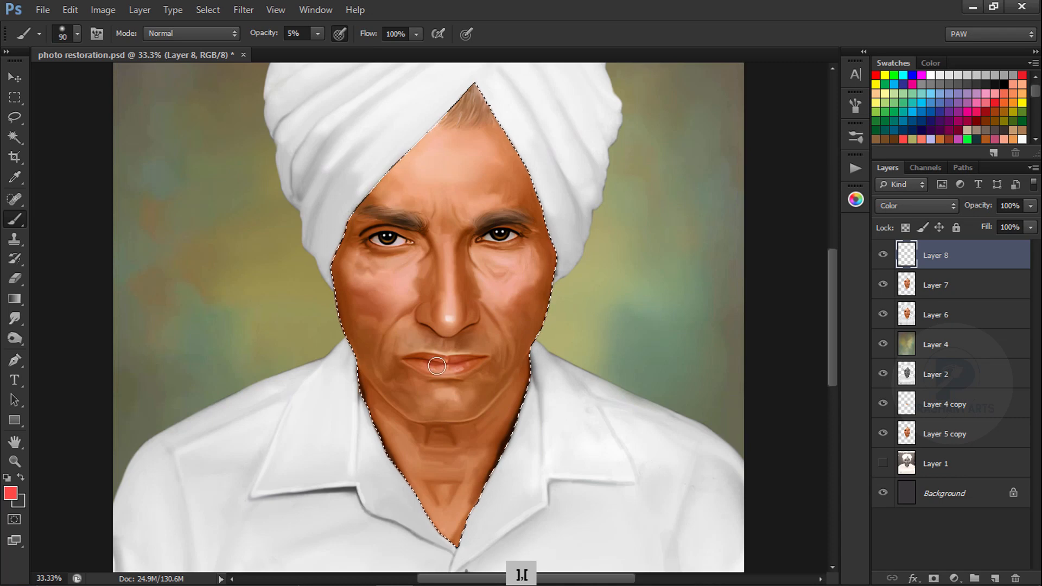
key(bracketleft)
key(bracketleft)
key(bracketleft)
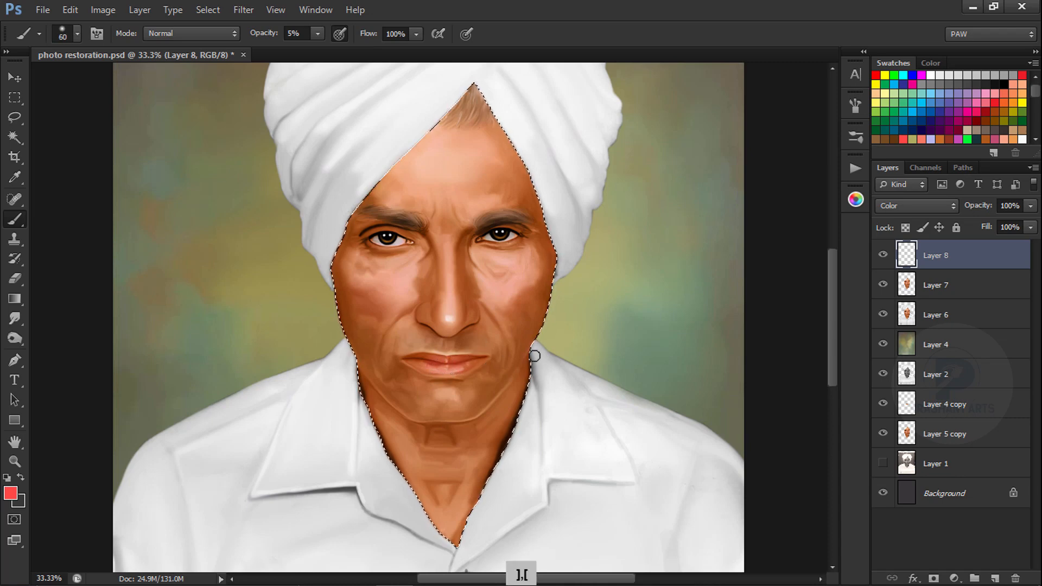
- Try tinting the lips red on the Color layer with the brush opacity raised to 28%
key(ctrl+minus)
drag(262, 34, 272, 35)
key(ctrl+equal)
key(ctrl+equal)
drag(476, 395, 468, 386)
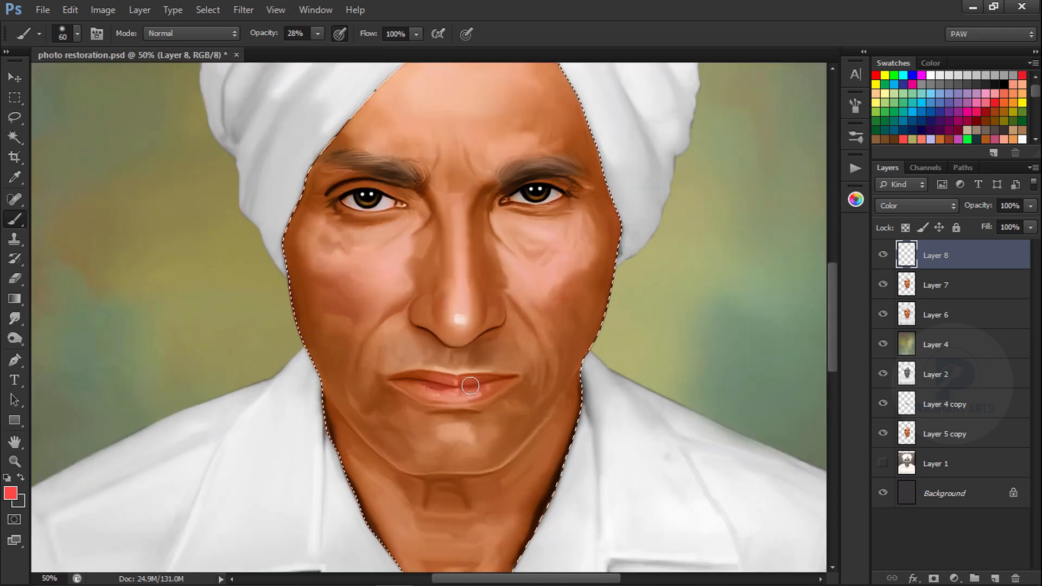
- Undo the red lip tint and the added Color layer, returning to Layer 7
key(ctrl+alt+z)
key(ctrl+minus)
key(ctrl+equal)
key(ctrl+minus)
key(ctrl+minus)
key(ctrl+minus)
key(ctrl+equal)
key(ctrl+equal)
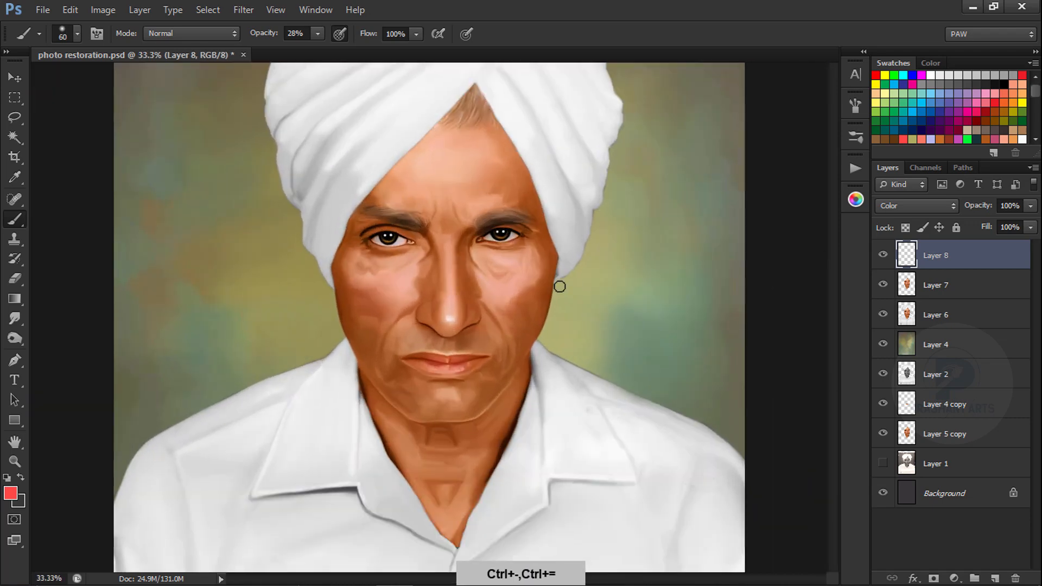
key(ctrl+alt+z)
key(ctrl+alt+z)
- Try brightening the face highlights on Layer 7 with the Dodge tool at 84% exposure and a 30 px brush
right_click(20, 338)
click(92, 336)
key(ctrl+equal)
key(ctrl+equal)
key(ctrl+equal)
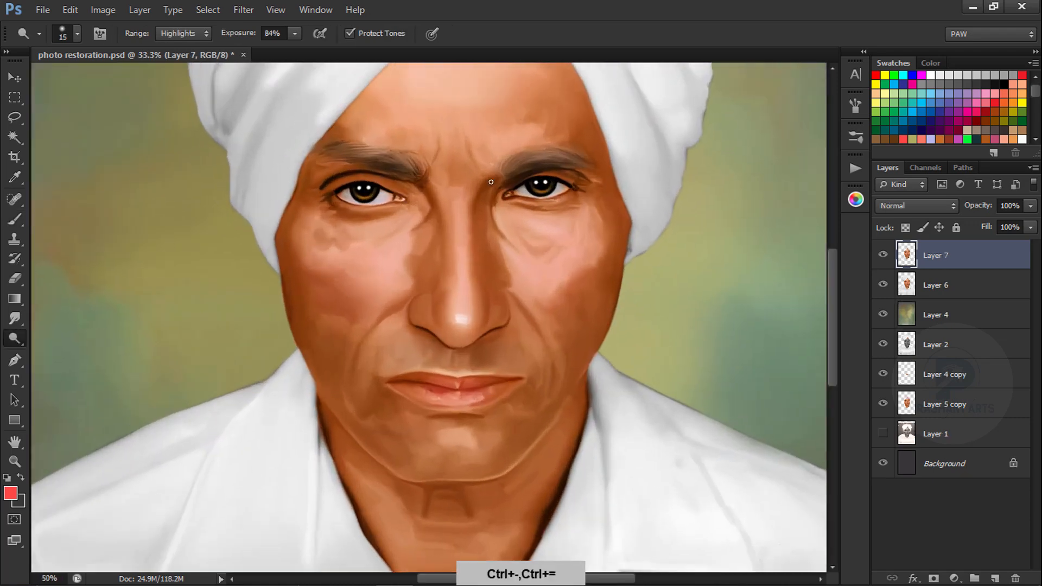
key(bracketleft)
key(bracketleft)
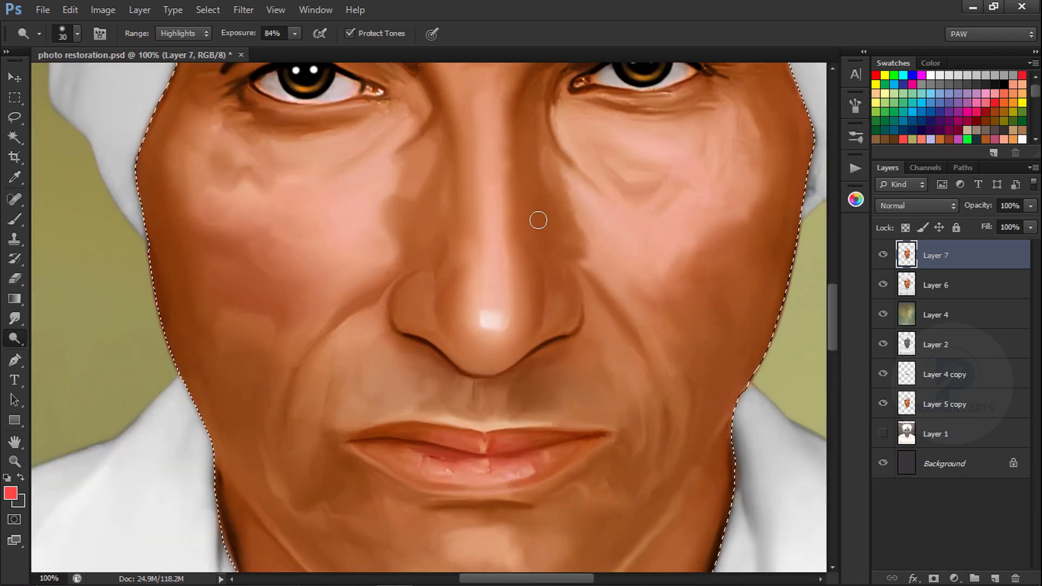
- Check the whole portrait and undo the last dodging strokes on the face
key(ctrl+minus)
key(ctrl+minus)
key(ctrl+minus)
key(ctrl+minus)
key(ctrl+equal)
key(ctrl+minus)
key(ctrl+alt+z)
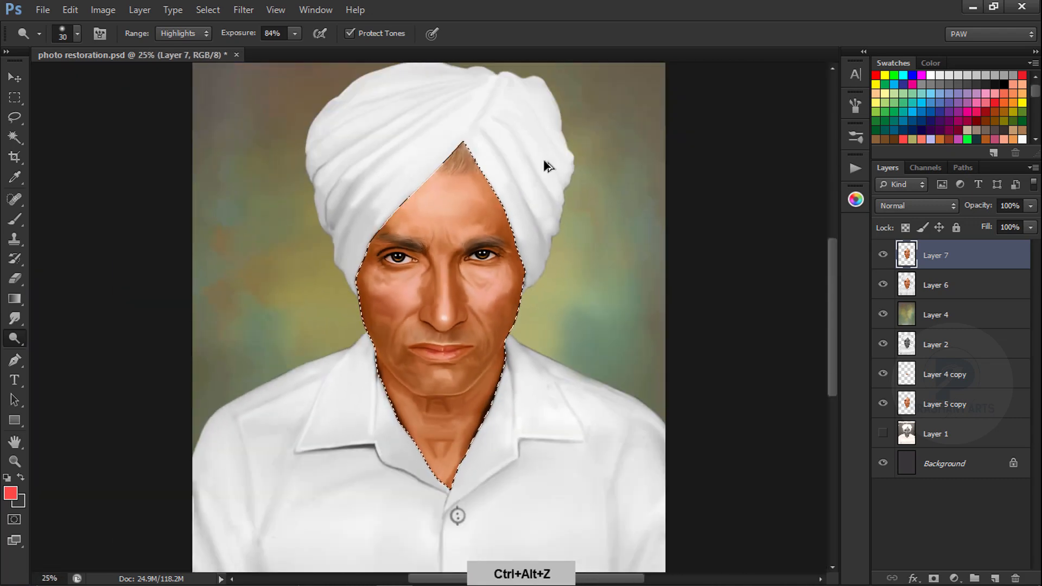
key(ctrl+alt+z)
- Clear the face selection and save the document
key(ctrl+minus)
key(ctrl+d)
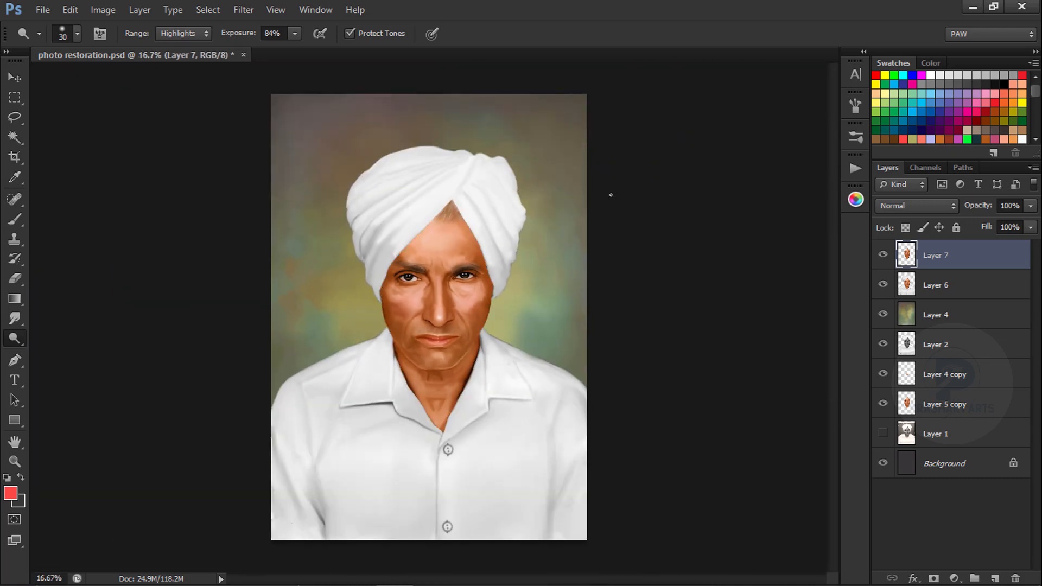
click(14, 78)
key(ctrl+s)
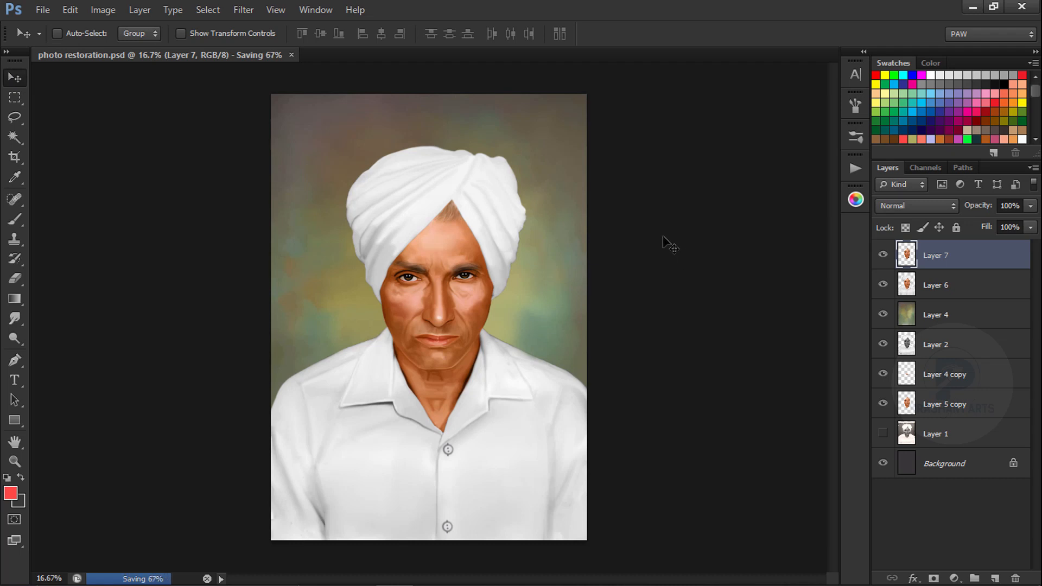
- Load the lips outline from Layer 4 copy and apply Levels to the lips on Layer 7 with black input 2
ctrl+click(905, 375)
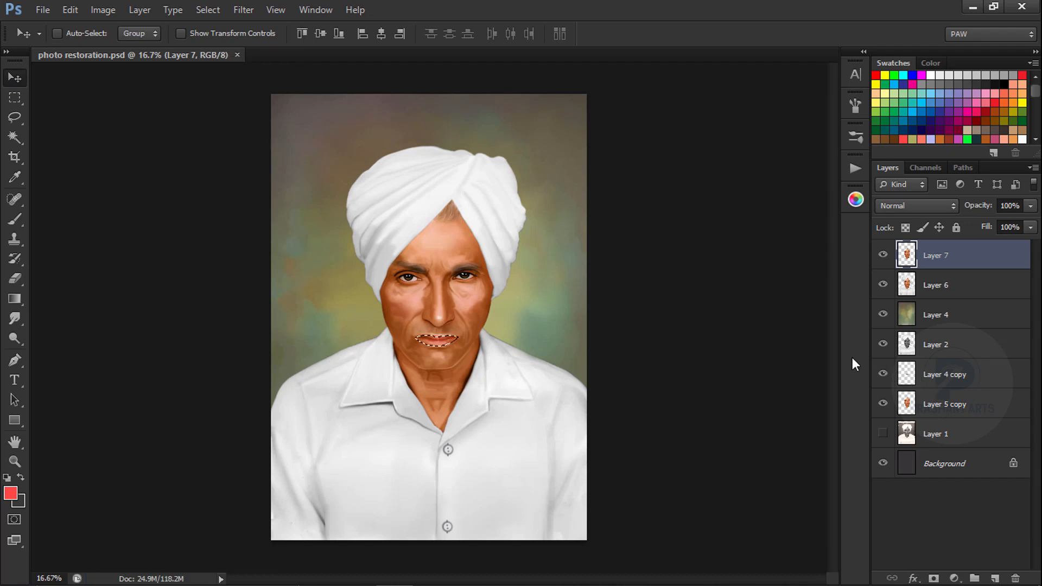
key(ctrl+l)
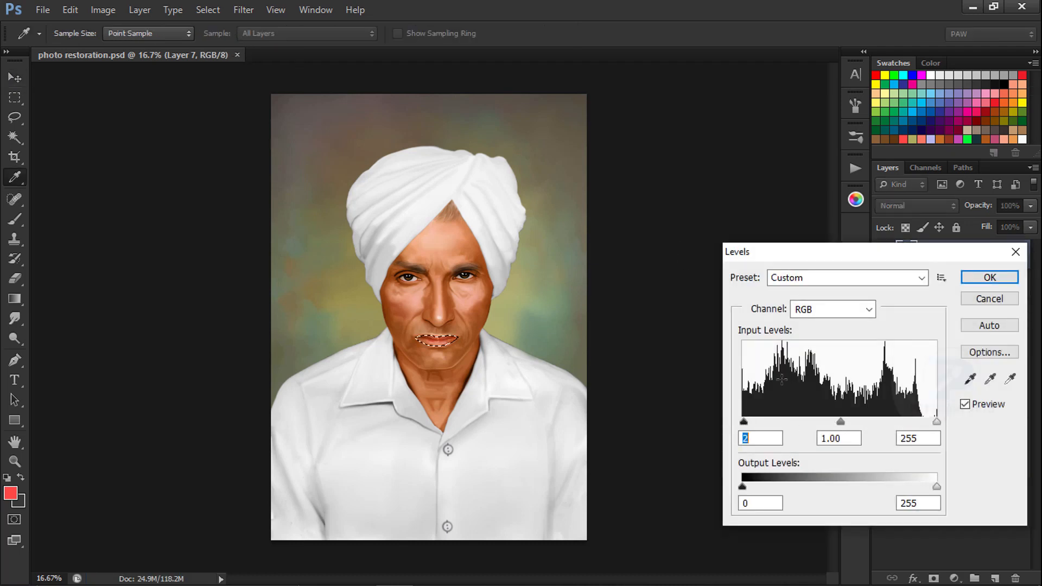
key(Return)
key(v)
key(ctrl+d)
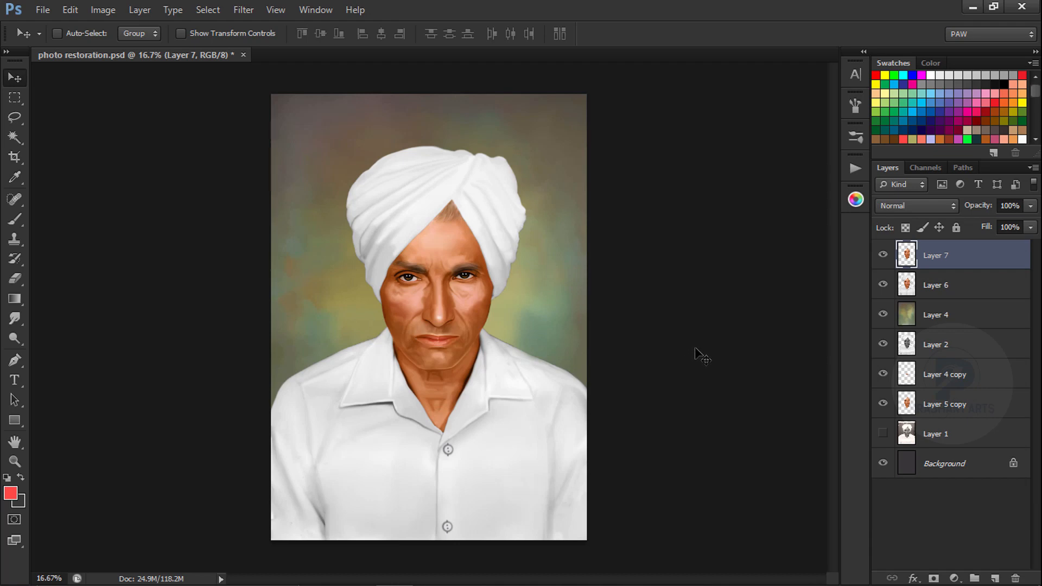
- Reselect the lips, apply a Hue/Saturation adjustment to them on Layer 7, and save the deselected document
key(ctrl+shift+d)
key(ctrl+u)
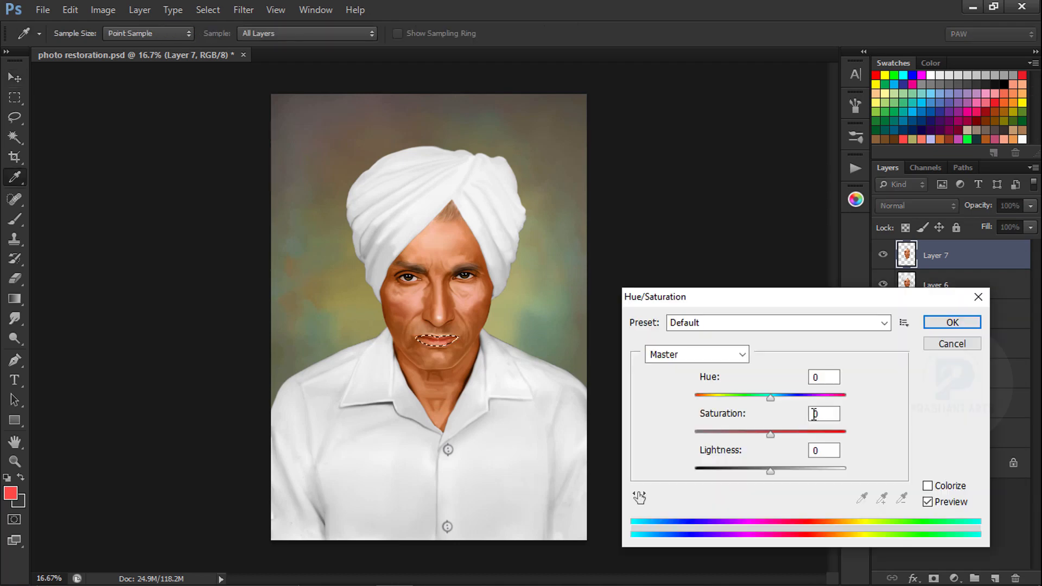
click(950, 324)
key(ctrl+d)
key(ctrl+s)
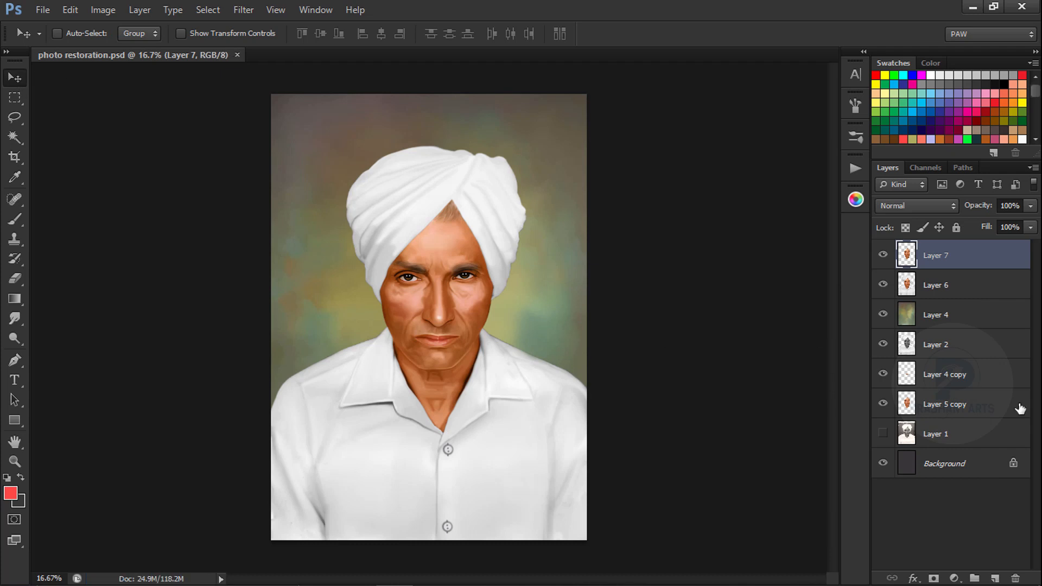
key(ctrl+plus)
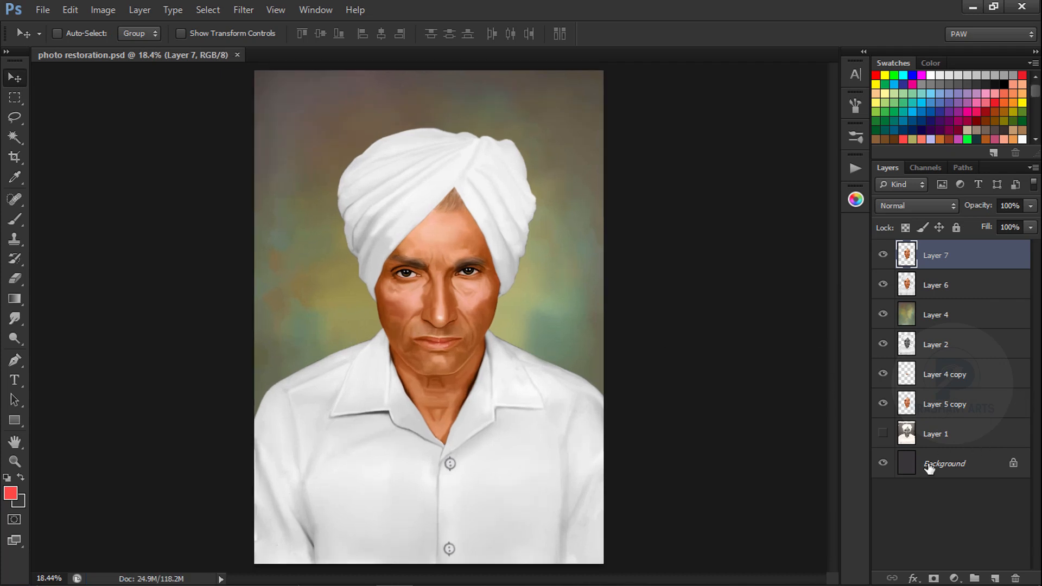